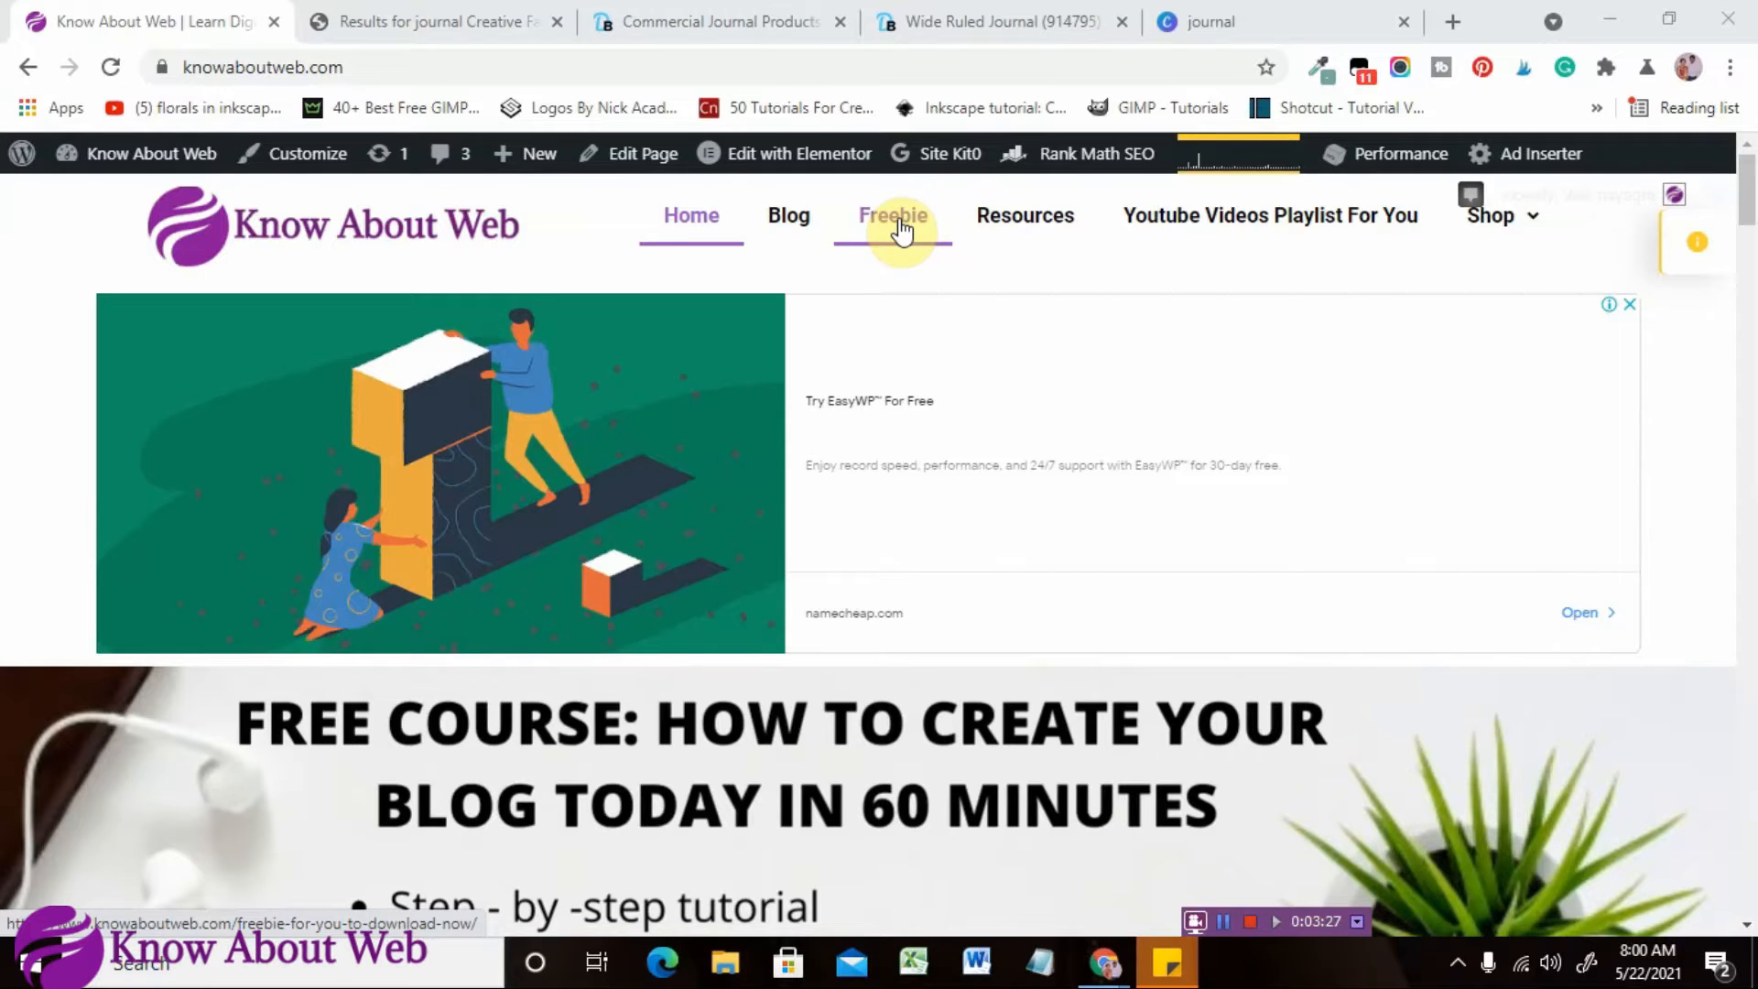
Examine the journal search results on Creative Fabrica and Design Bundles, including the Wide Ruled Journal product details.
left_click(364, 26)
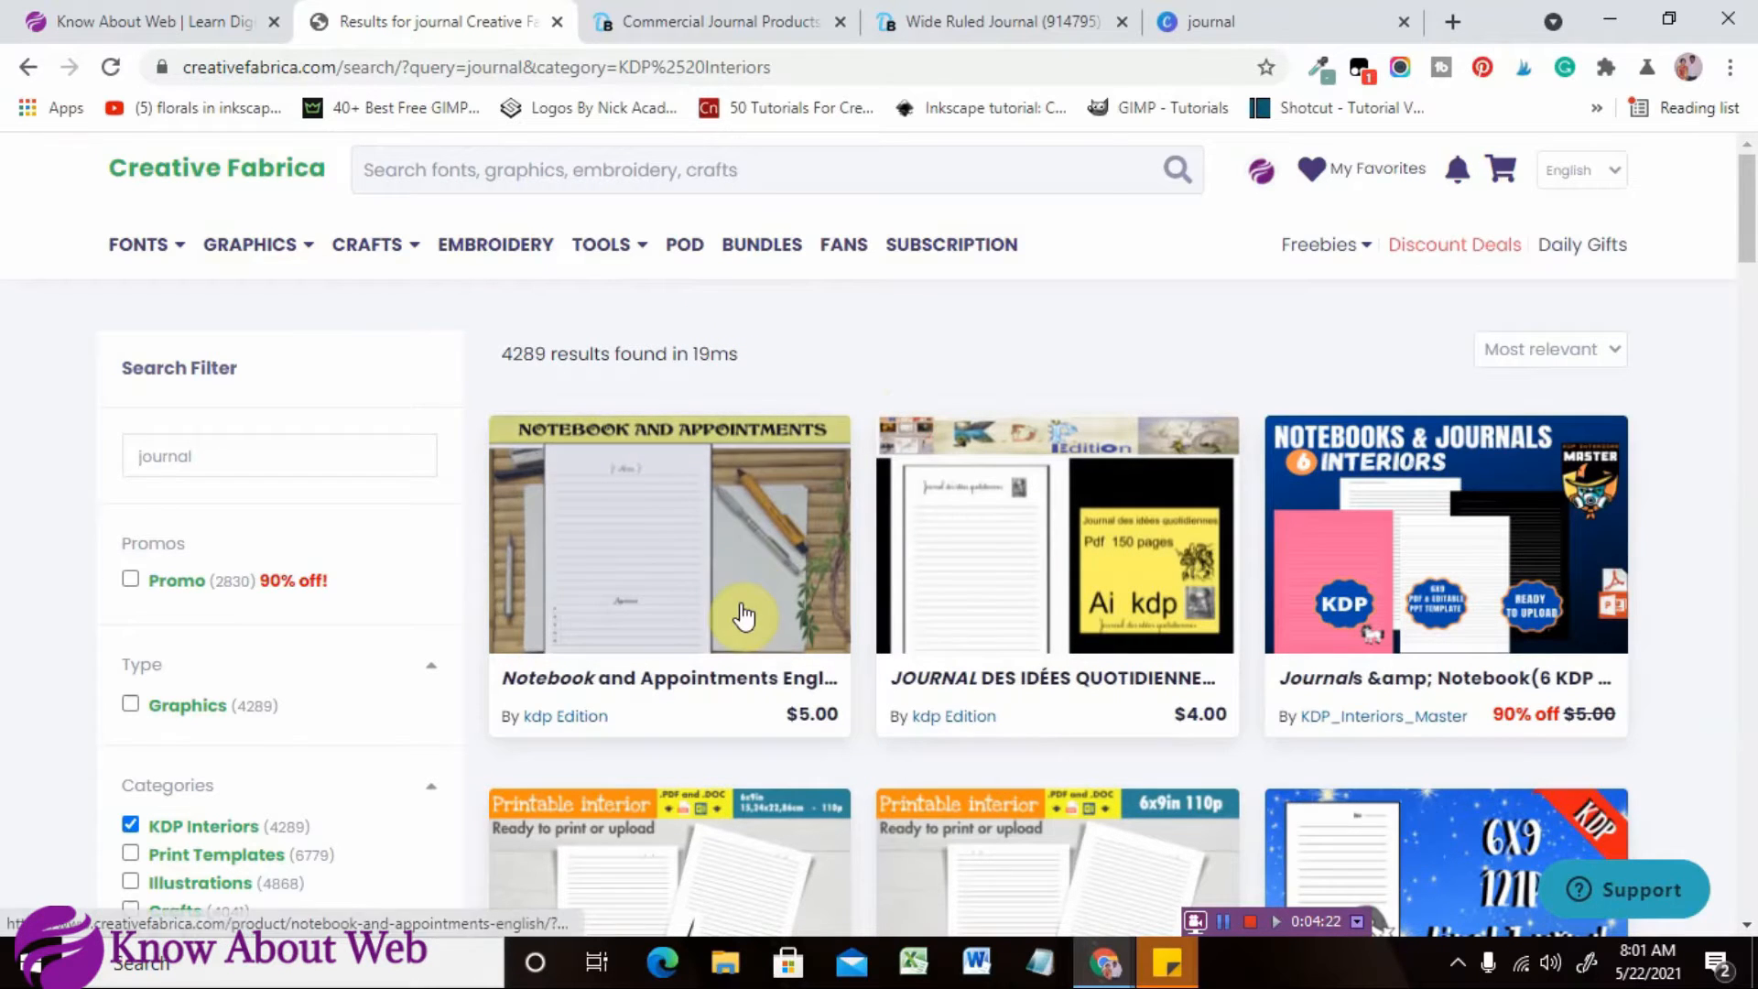
left_click(712, 13)
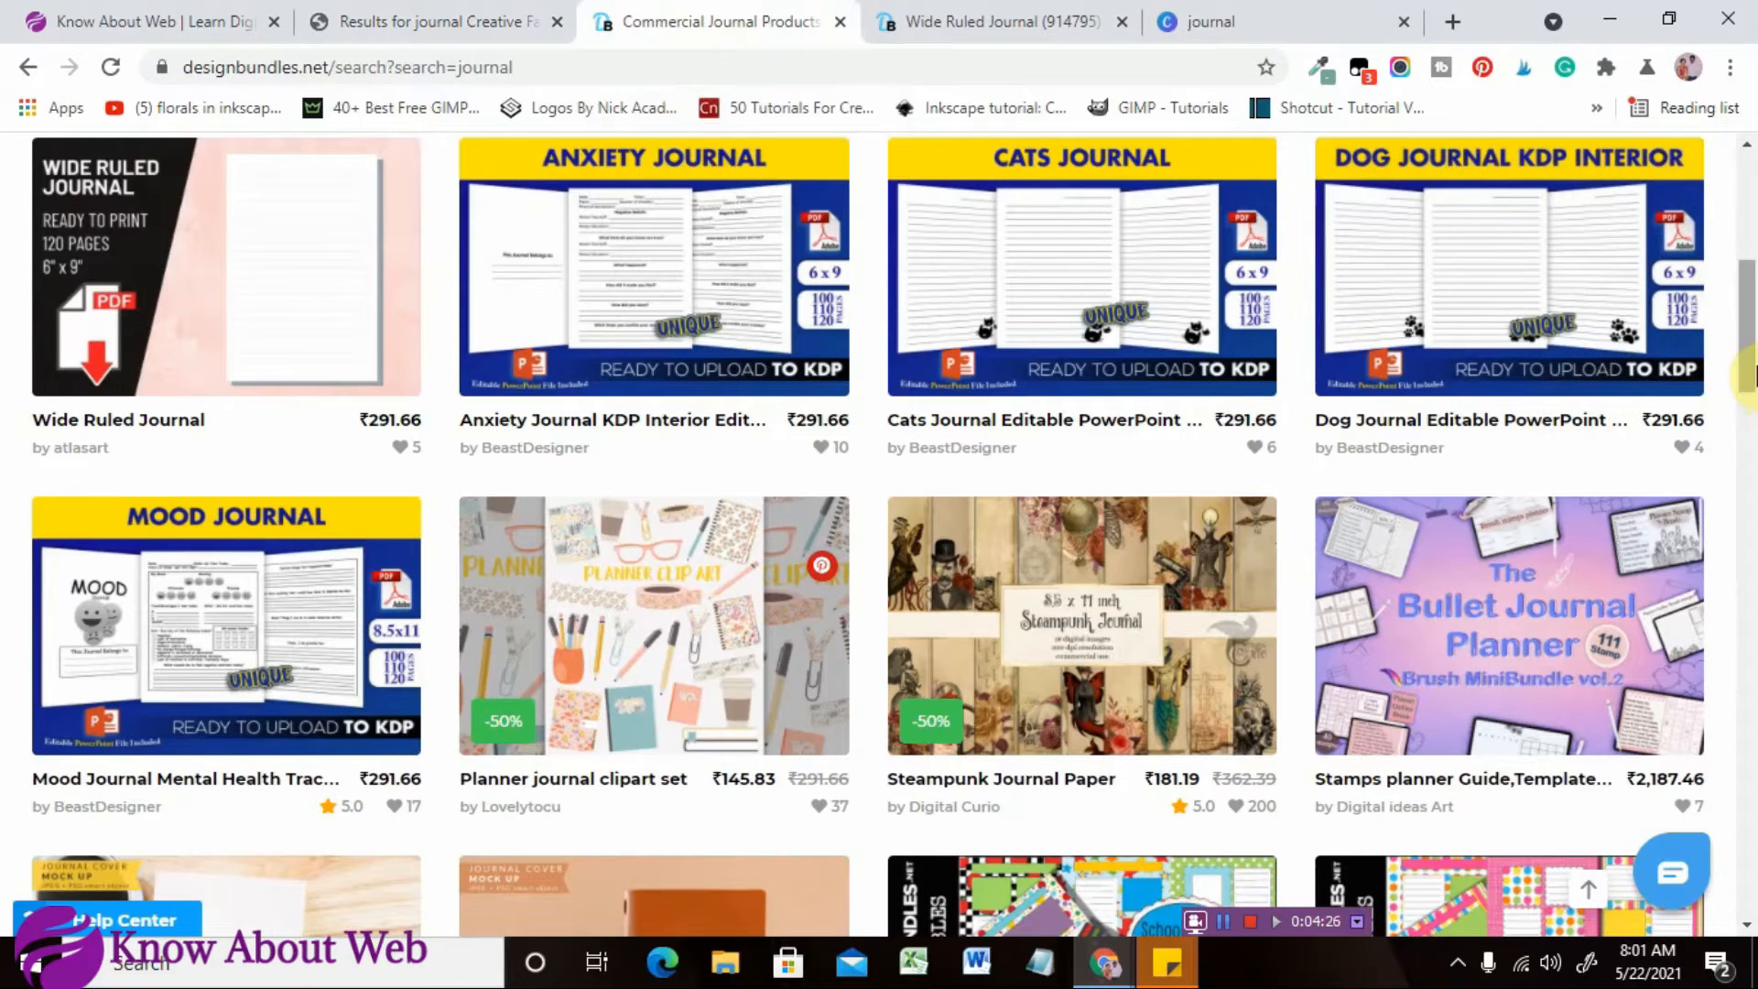
left_click_drag(1749, 371, 1752, 236)
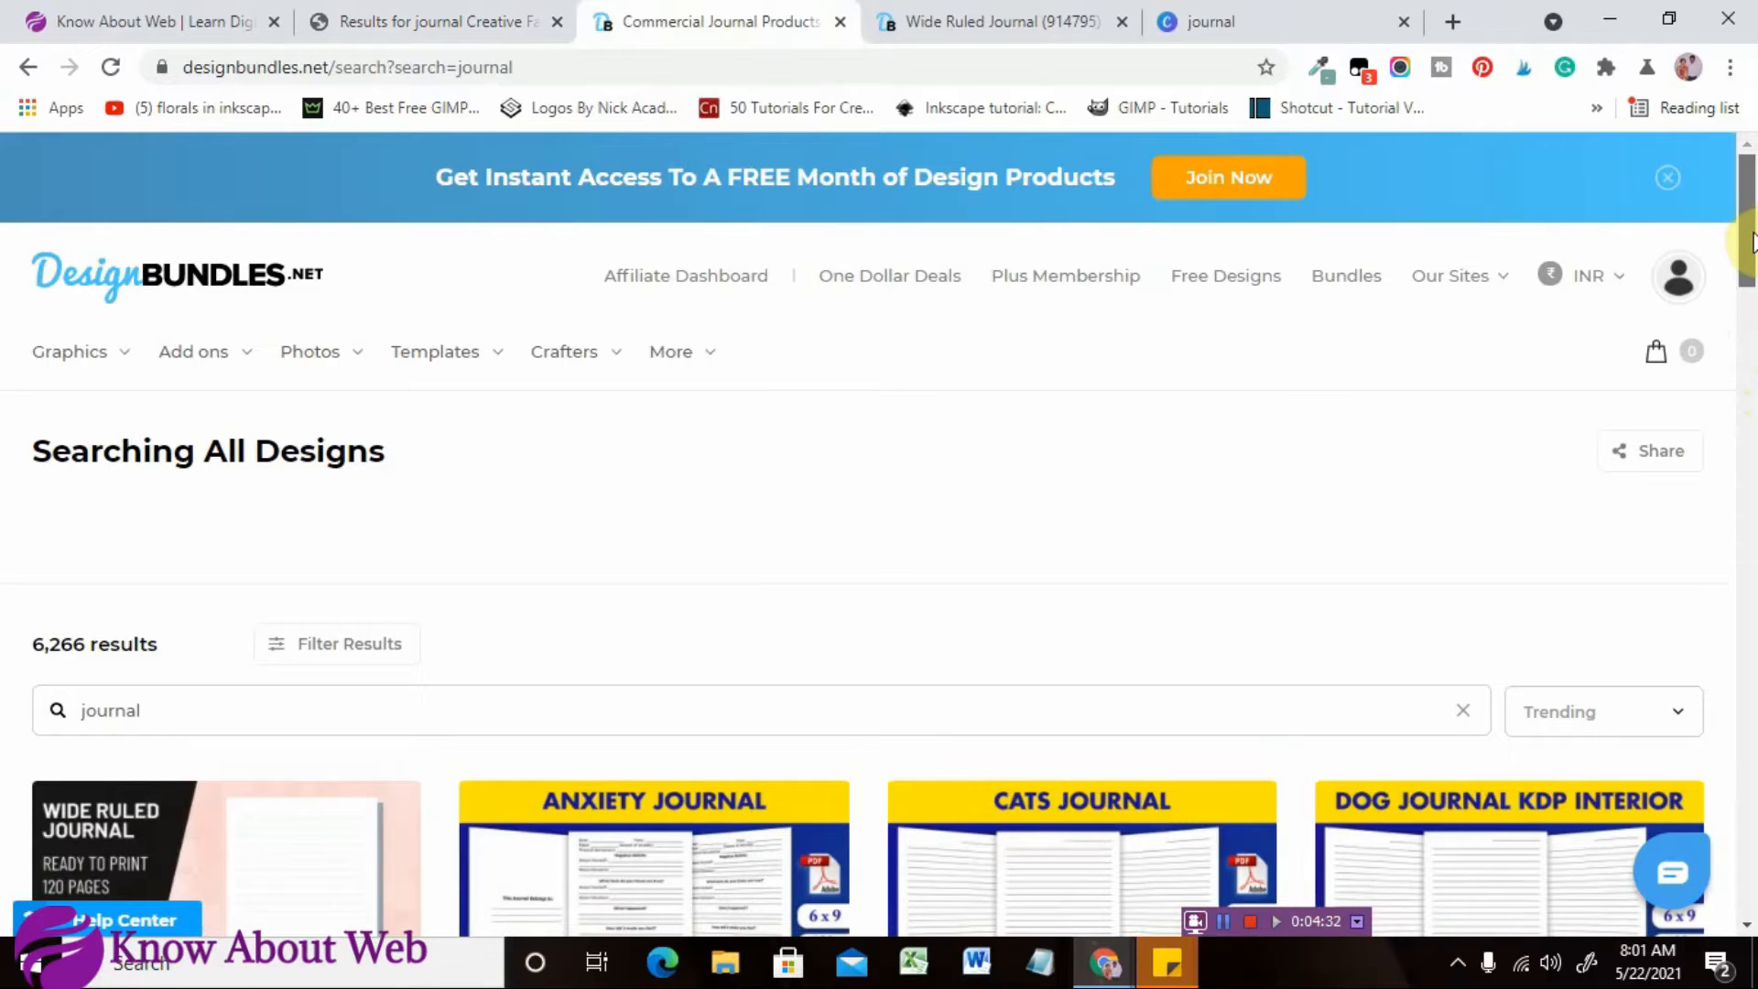
left_click_drag(1752, 240, 1752, 327)
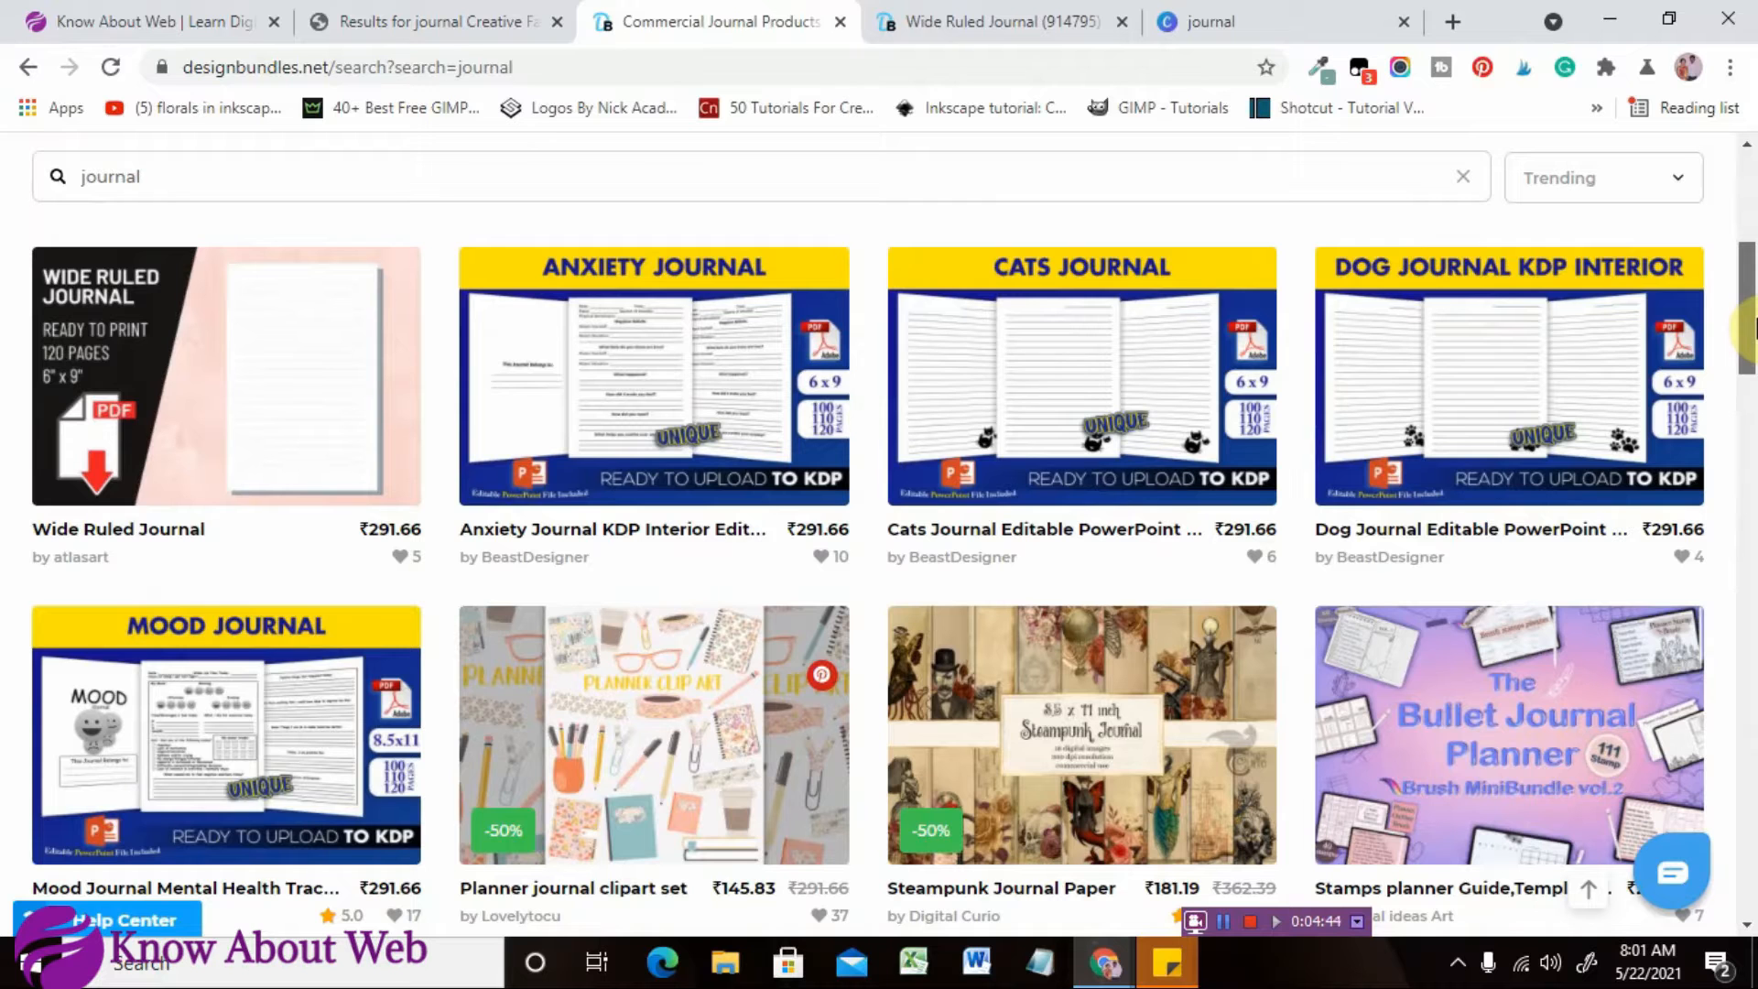
left_click_drag(1752, 330, 1752, 541)
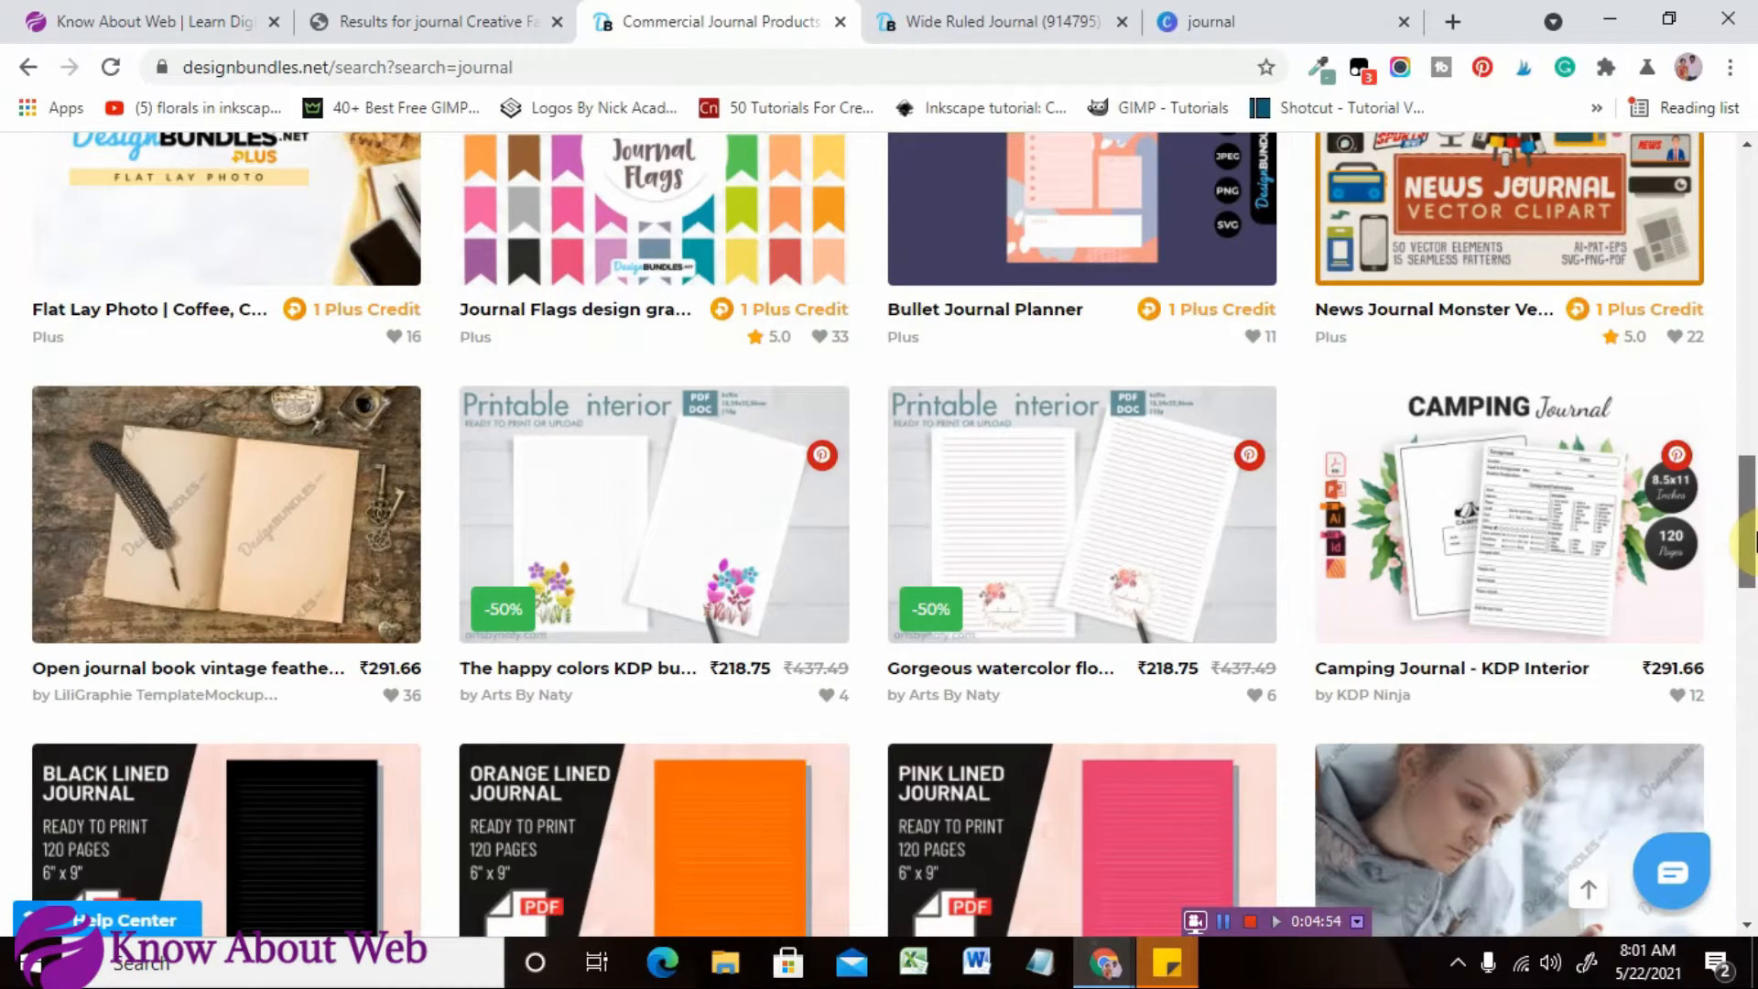
left_click_drag(1751, 540, 1751, 626)
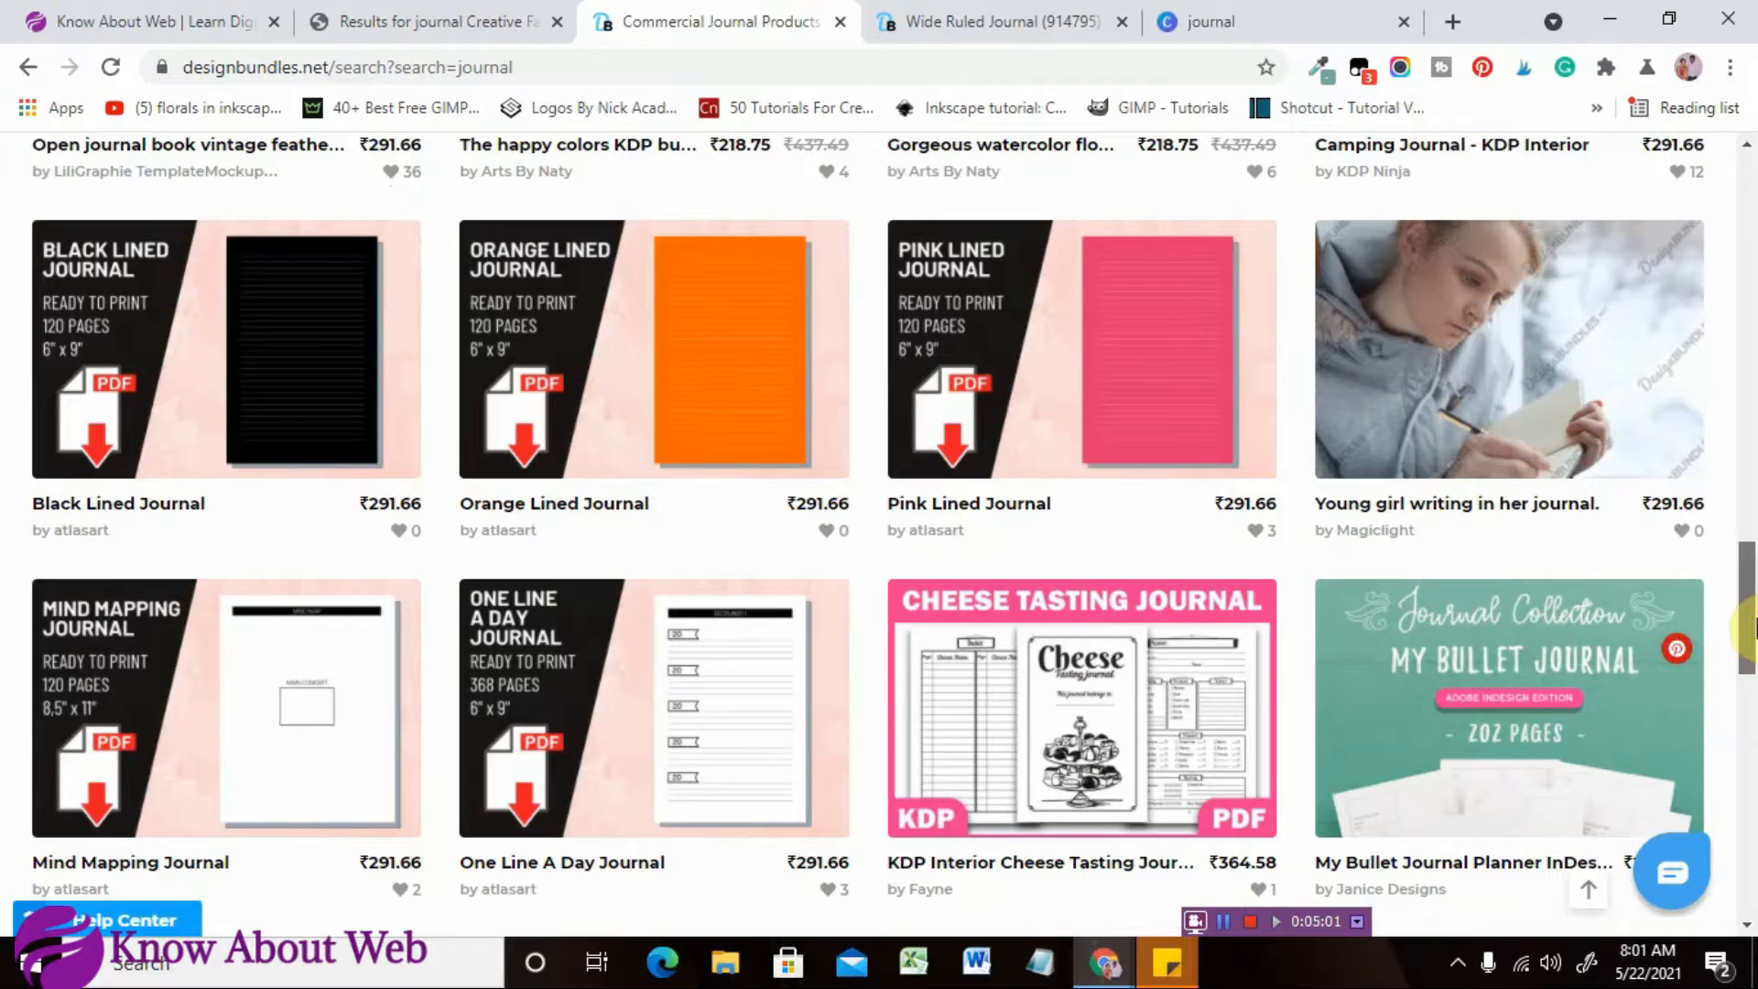
left_click_drag(1755, 630, 1755, 644)
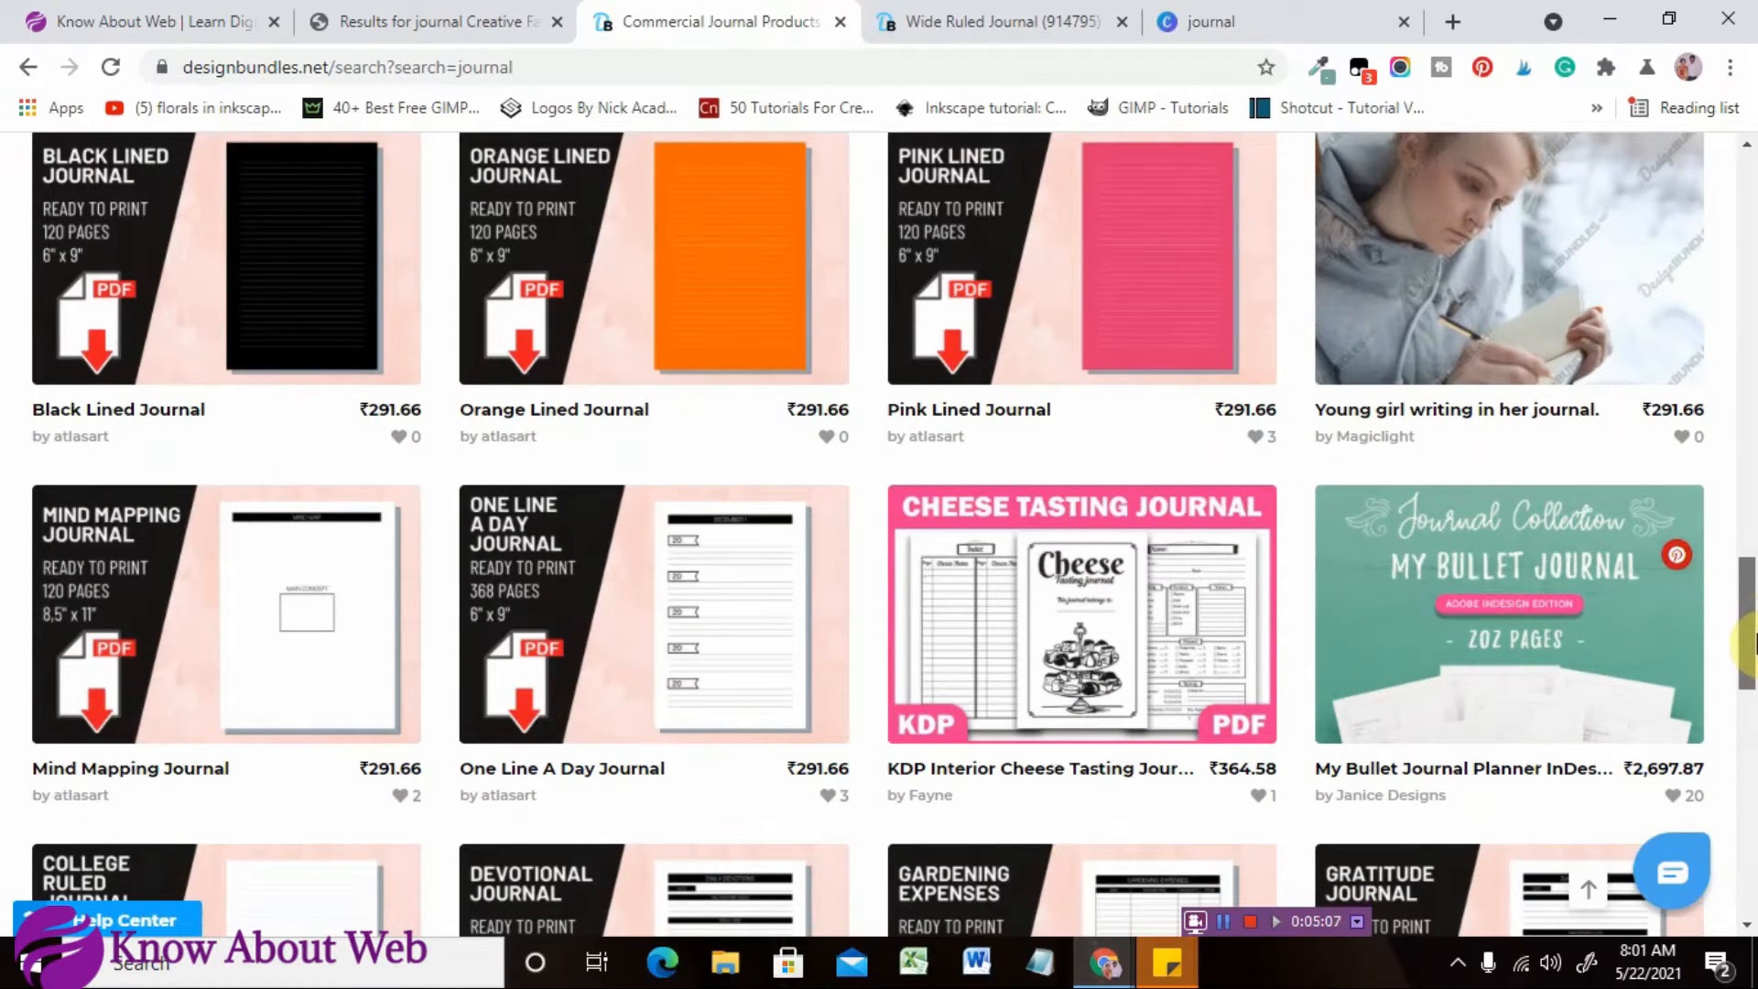
left_click_drag(1755, 643, 1755, 694)
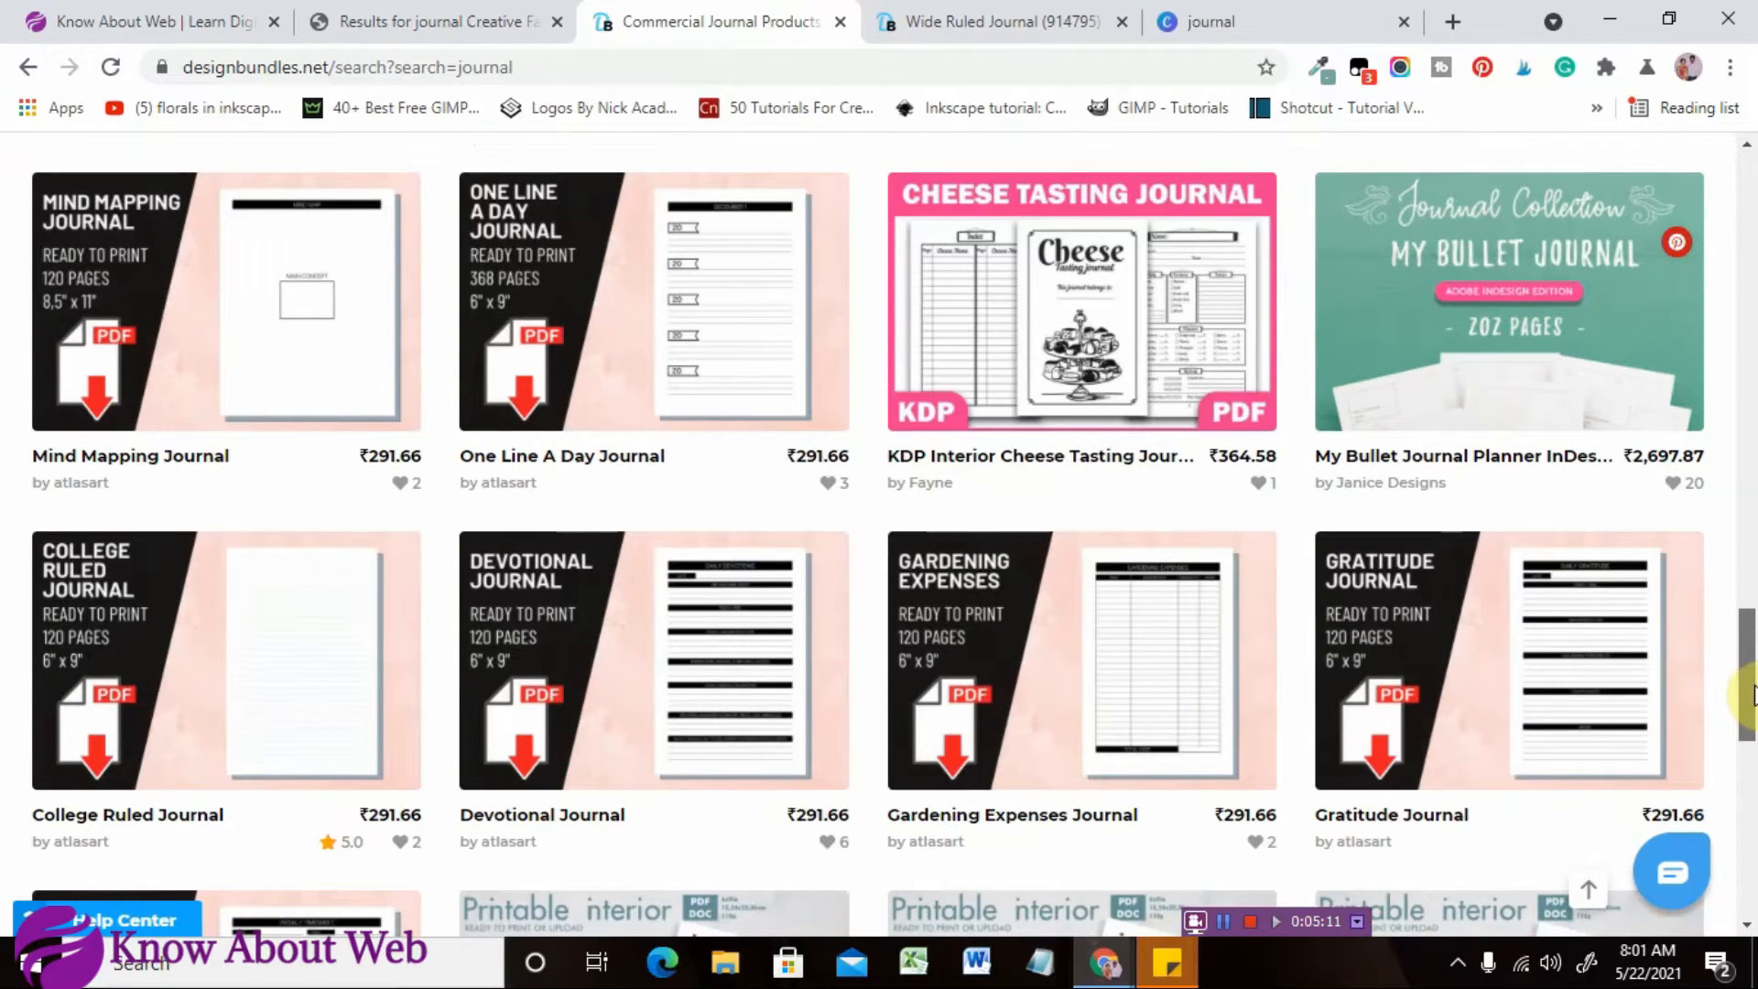
scroll(1753, 693, "up", 1)
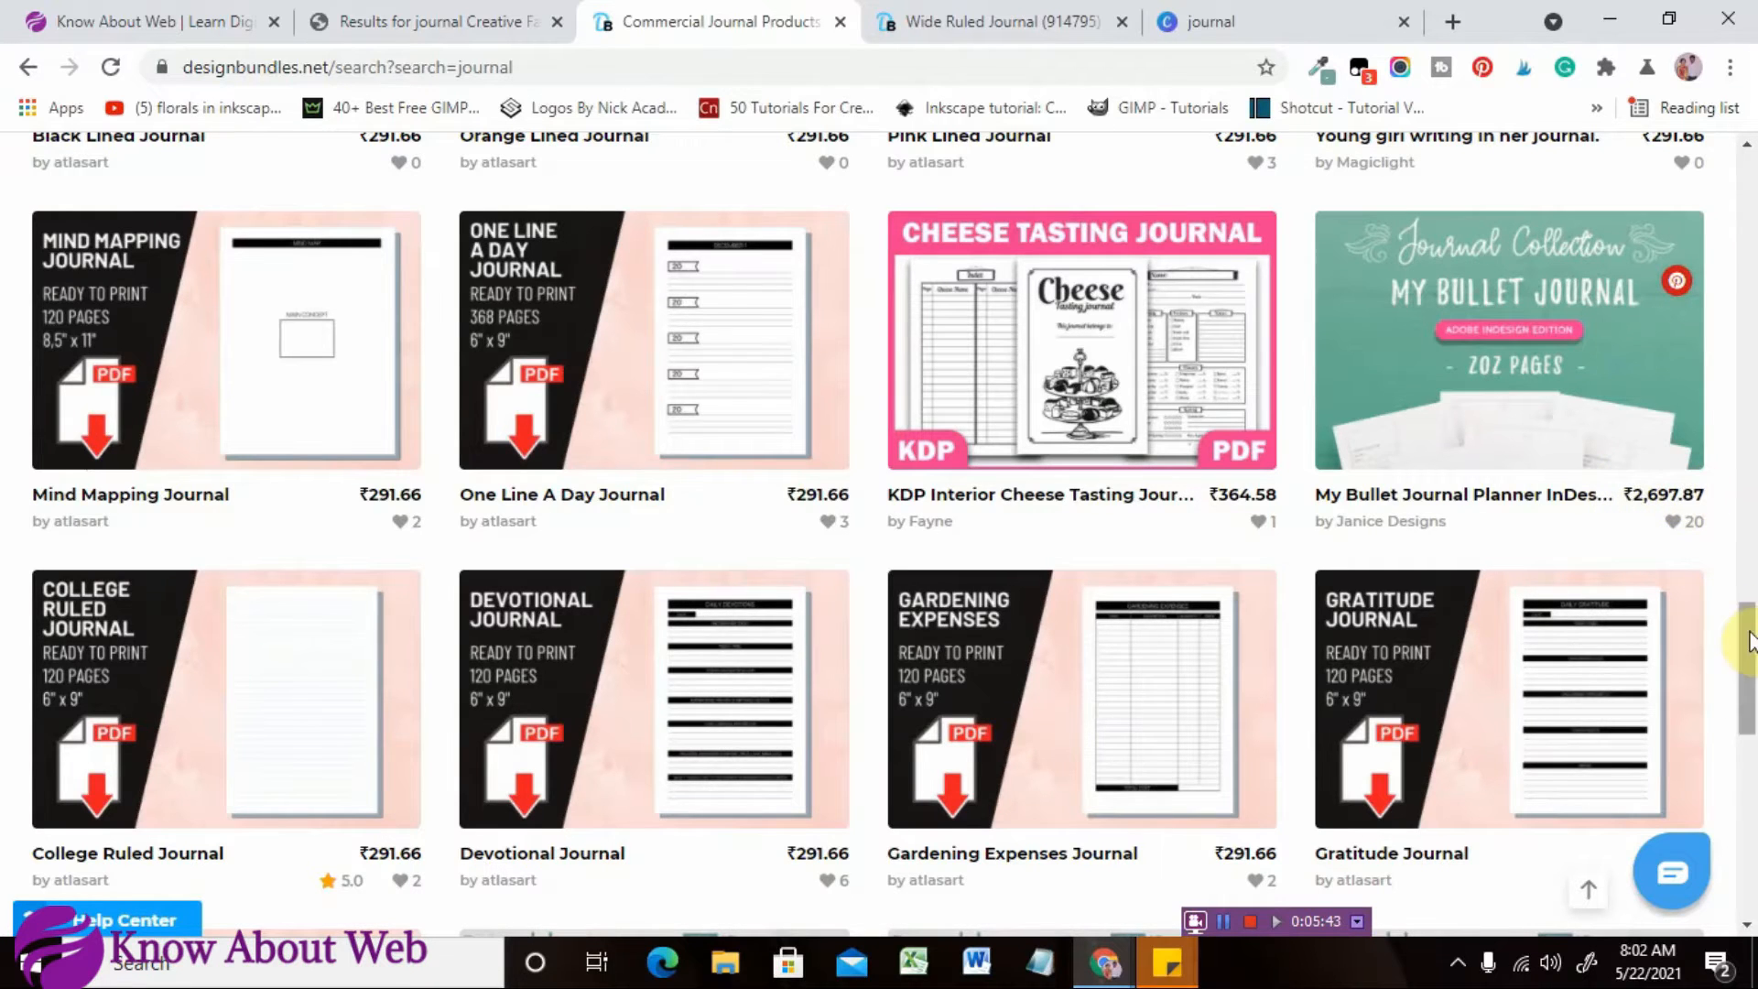
left_click_drag(1752, 673, 1752, 774)
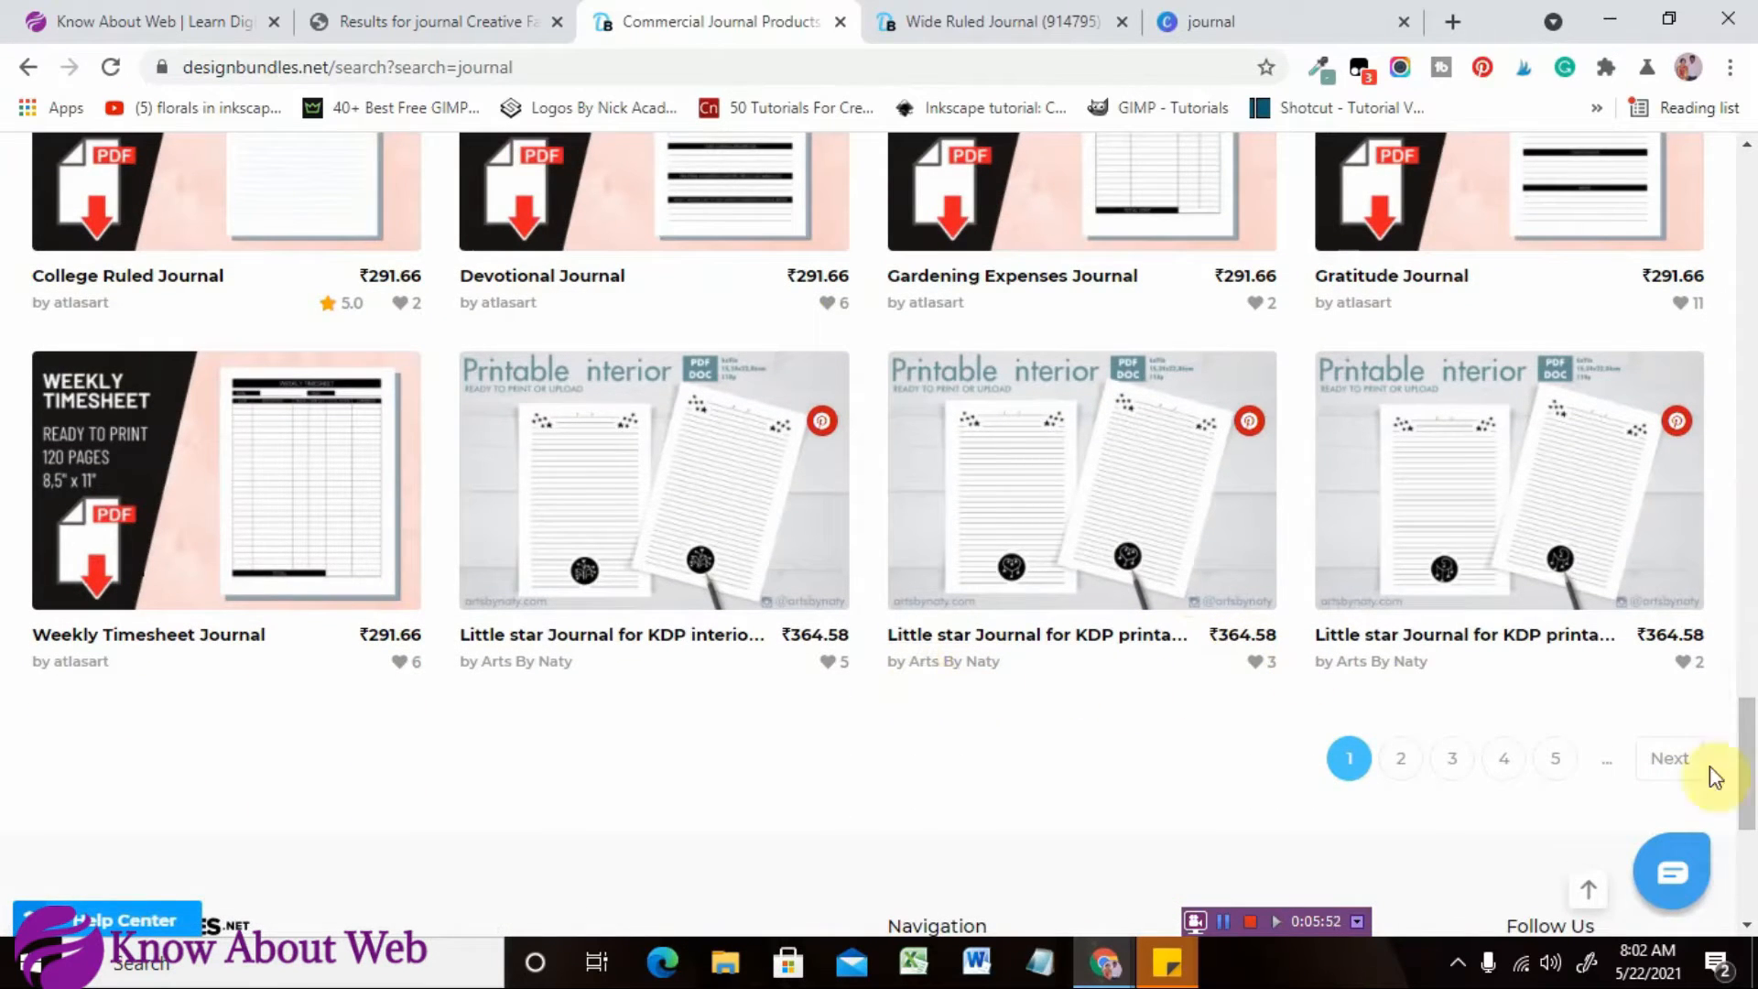
left_click_drag(1752, 843, 1752, 184)
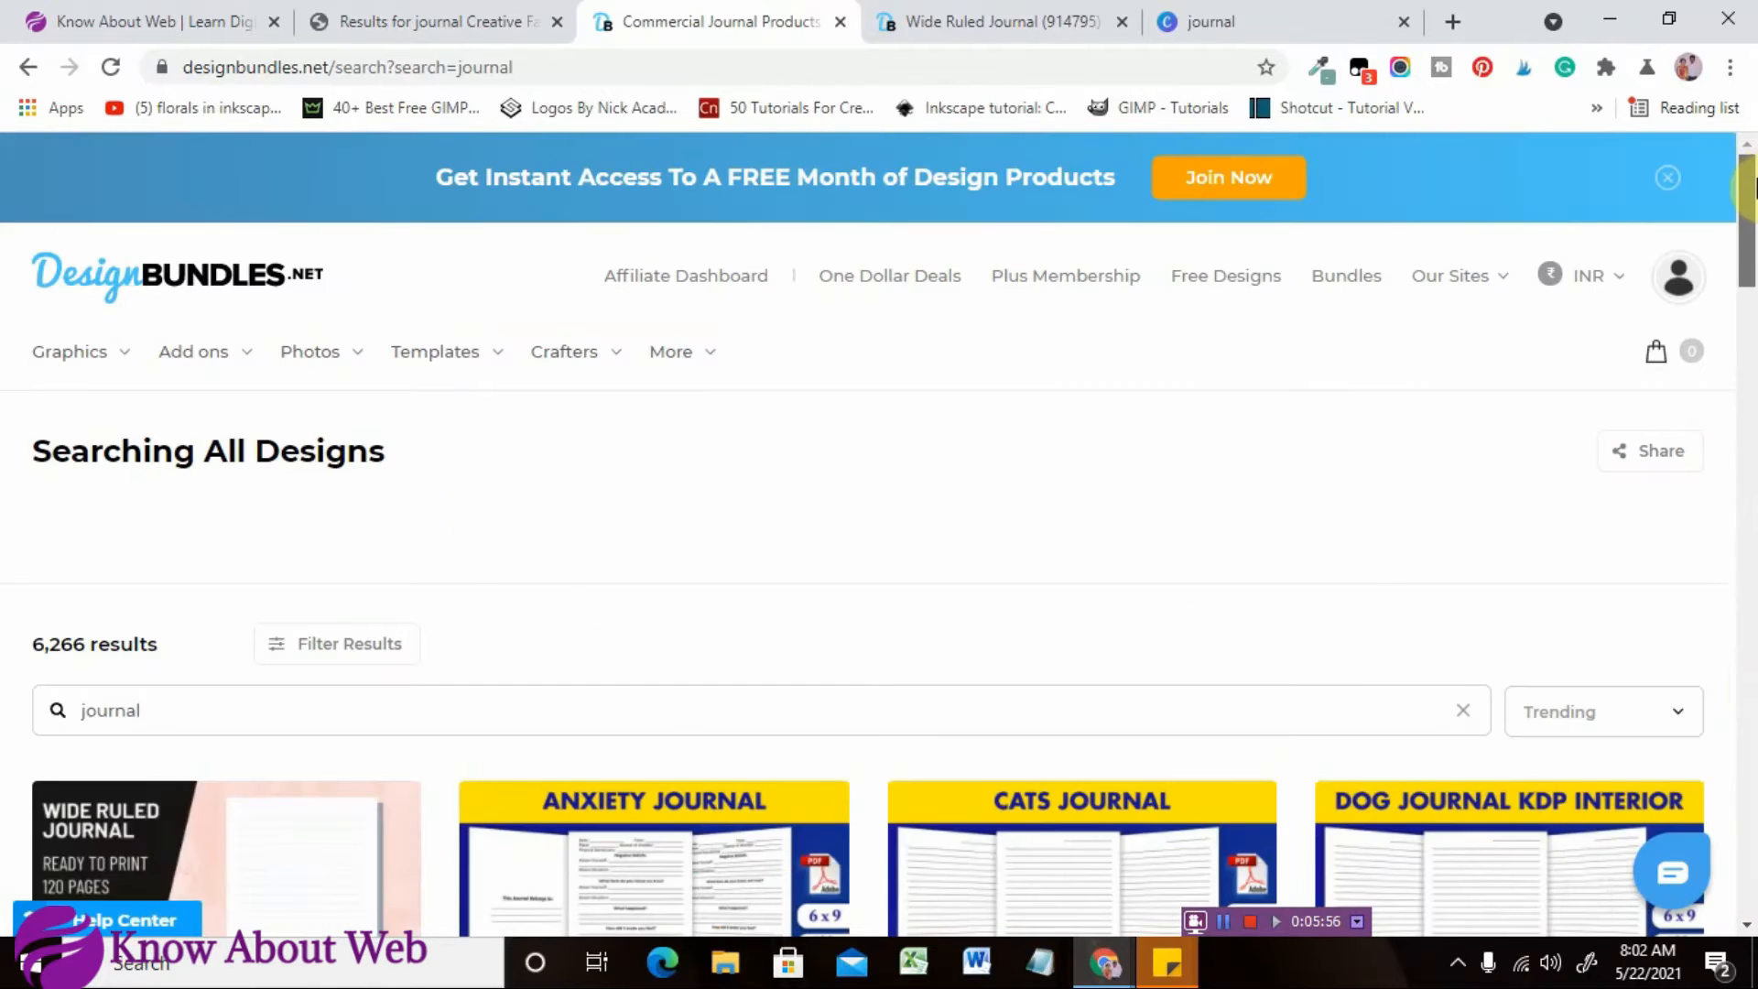
left_click(914, 15)
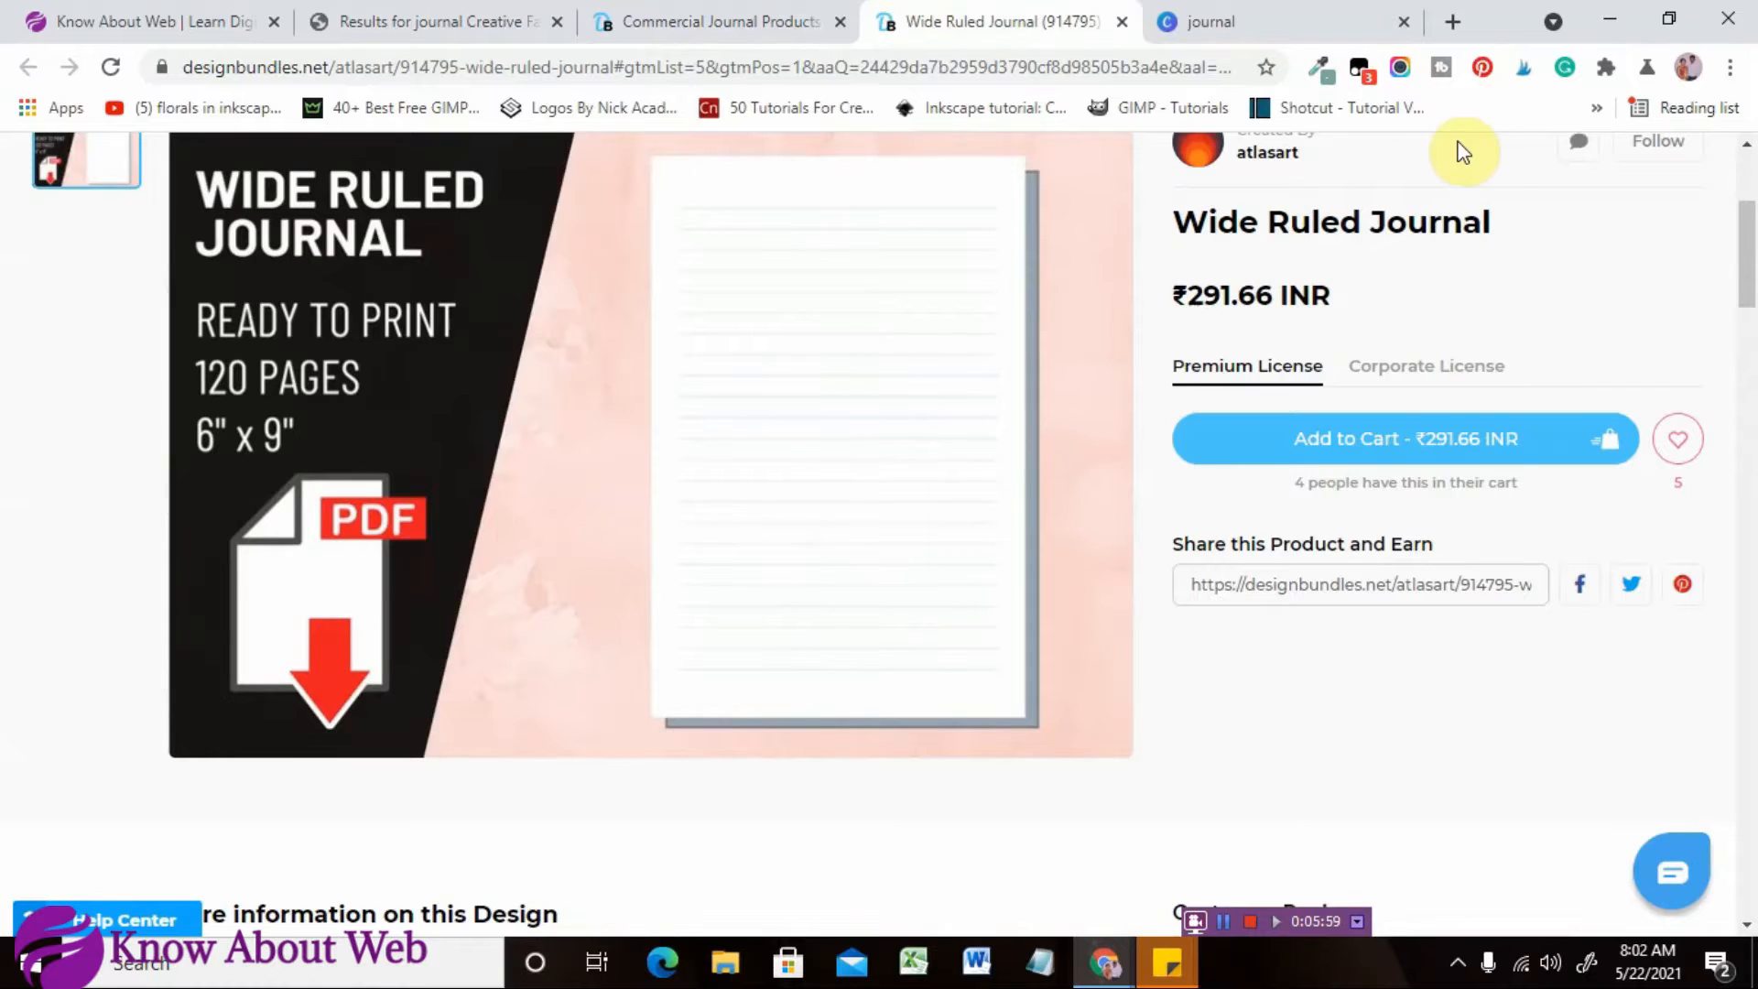
scroll(1705, 462, "down", 8)
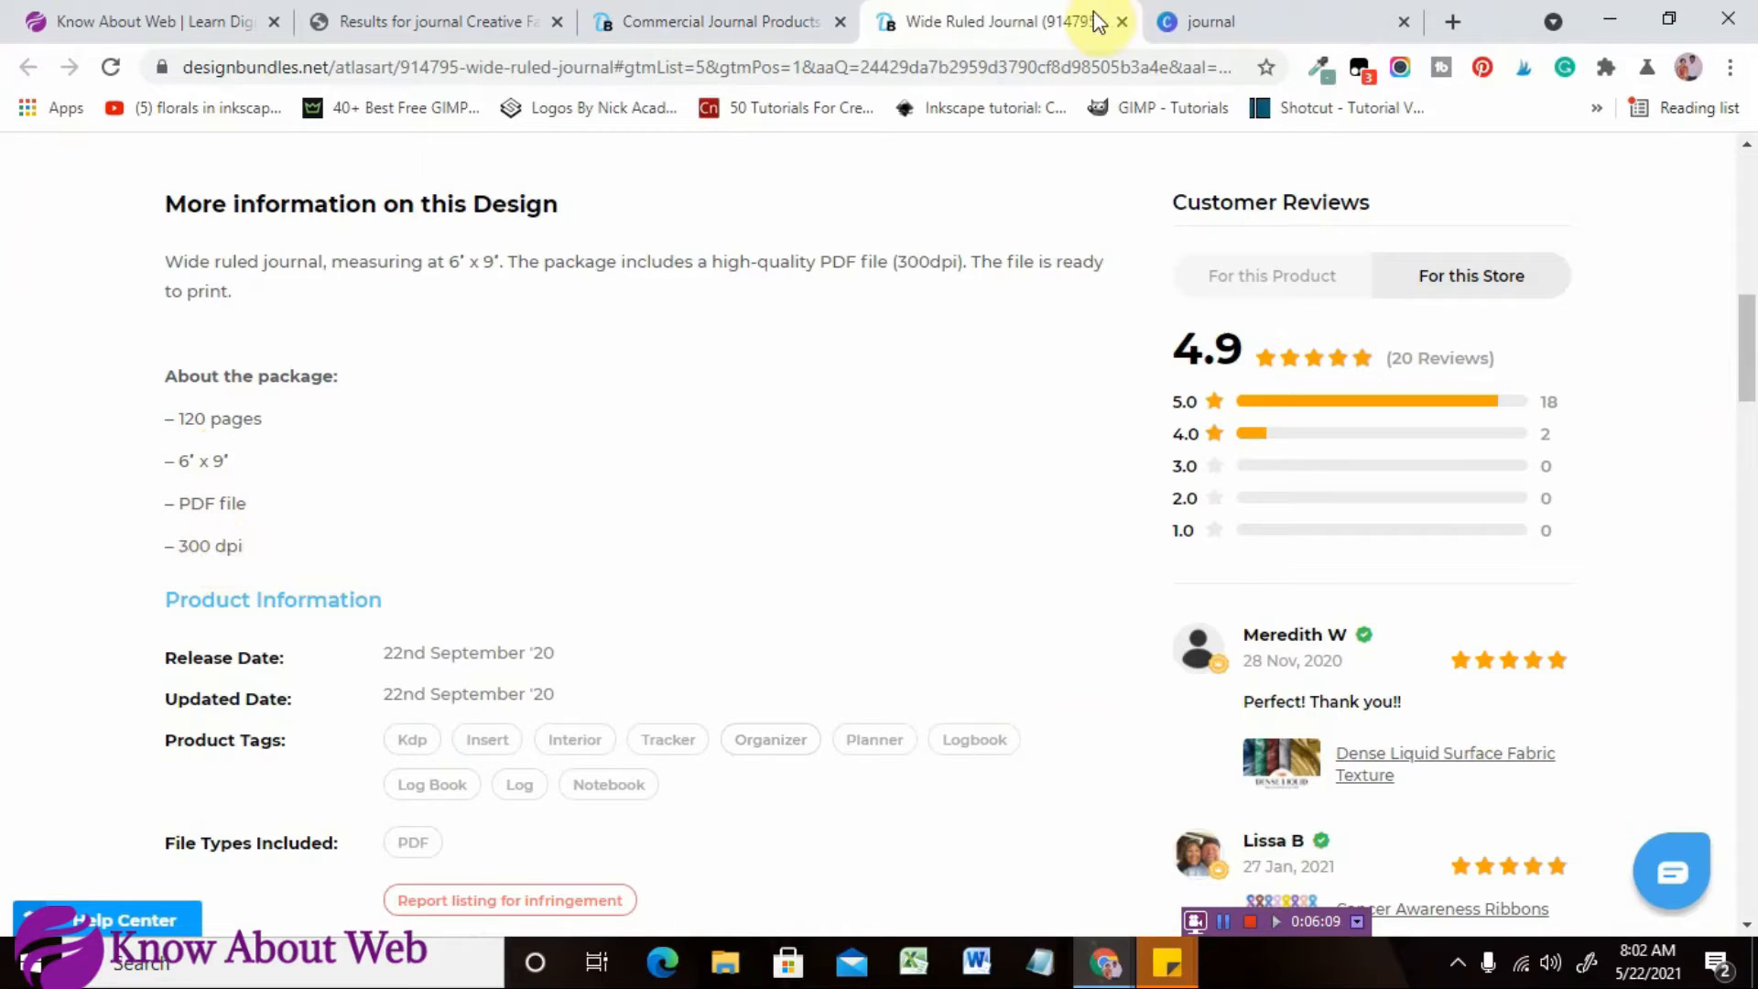
Switch to Canva, browse the journal templates, and open the Quote of the Day journal worksheet for editing.
left_click(1239, 16)
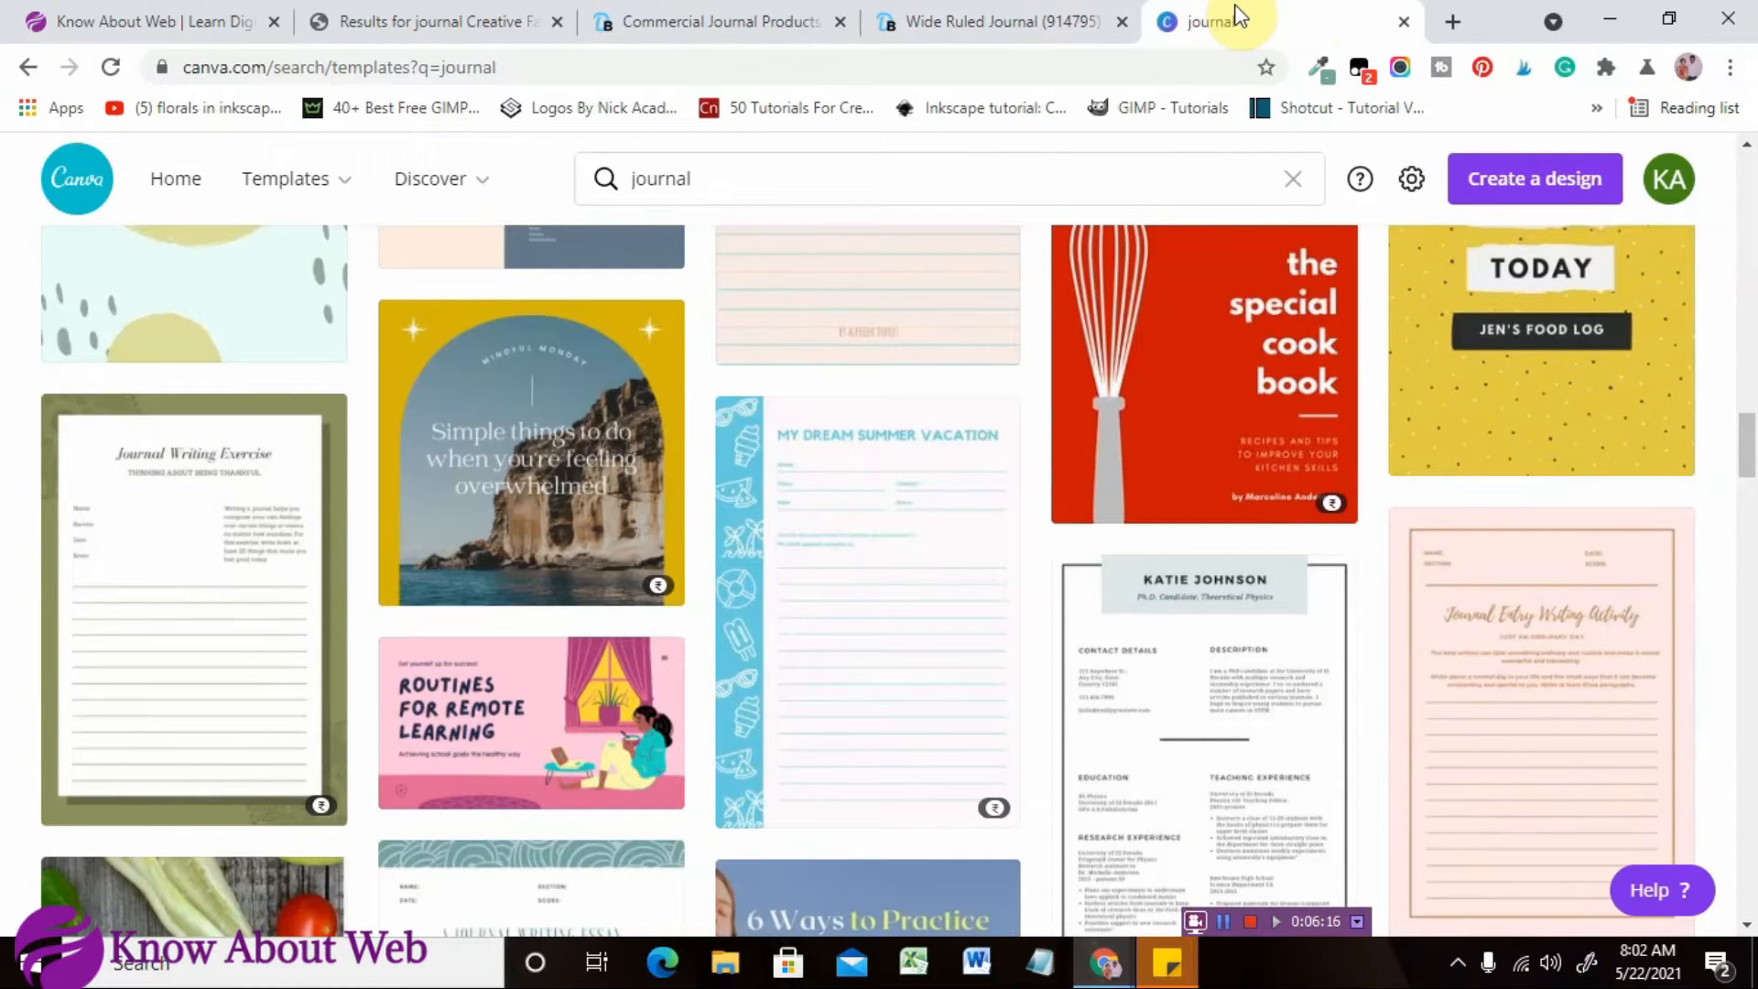
left_click_drag(1747, 440, 1746, 176)
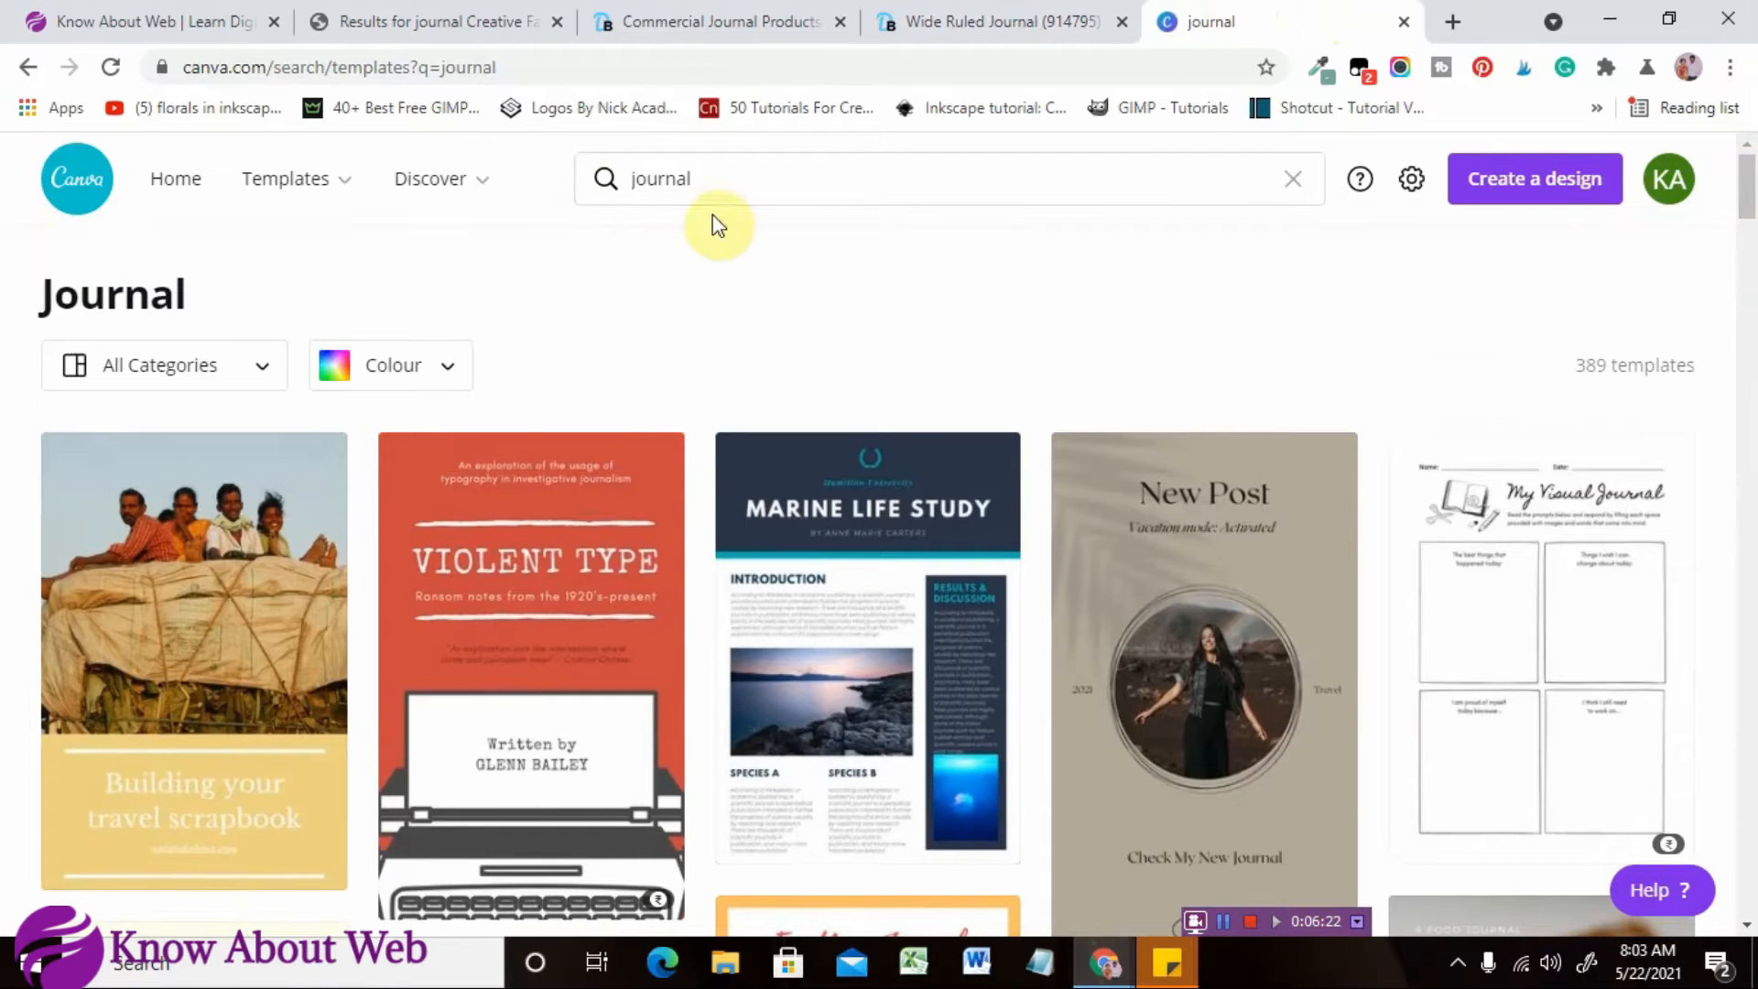
left_click_drag(1749, 179, 1751, 405)
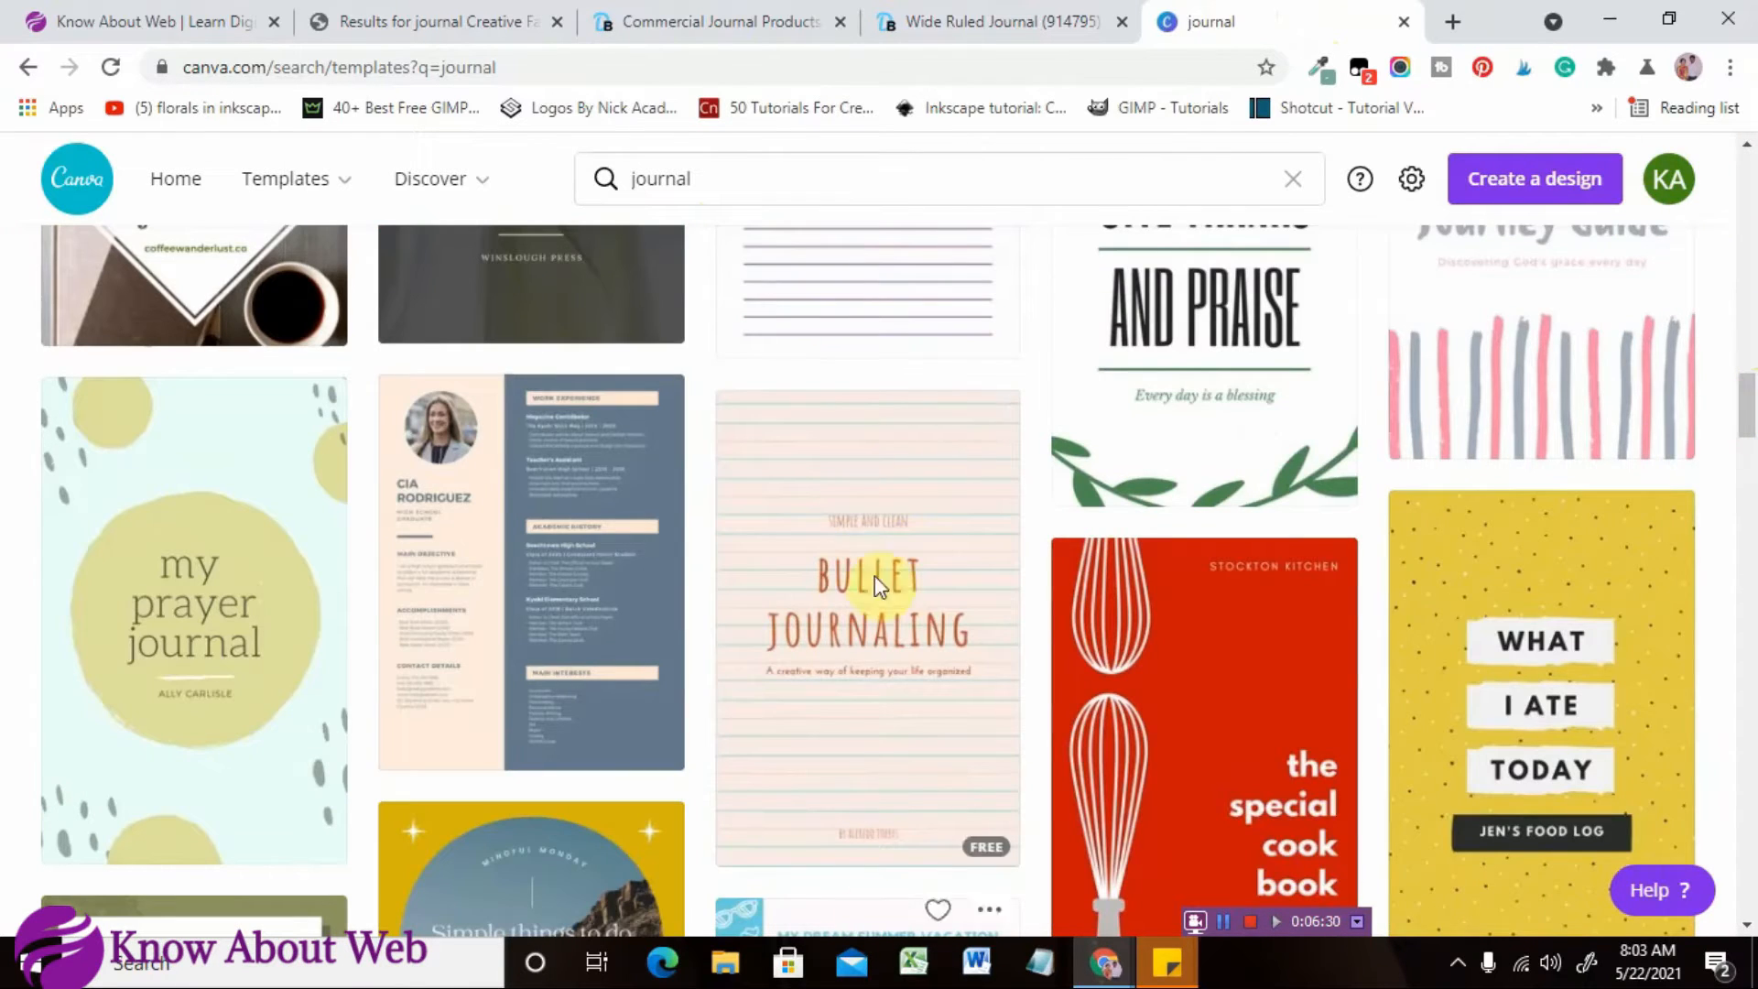
left_click_drag(1749, 383, 1749, 364)
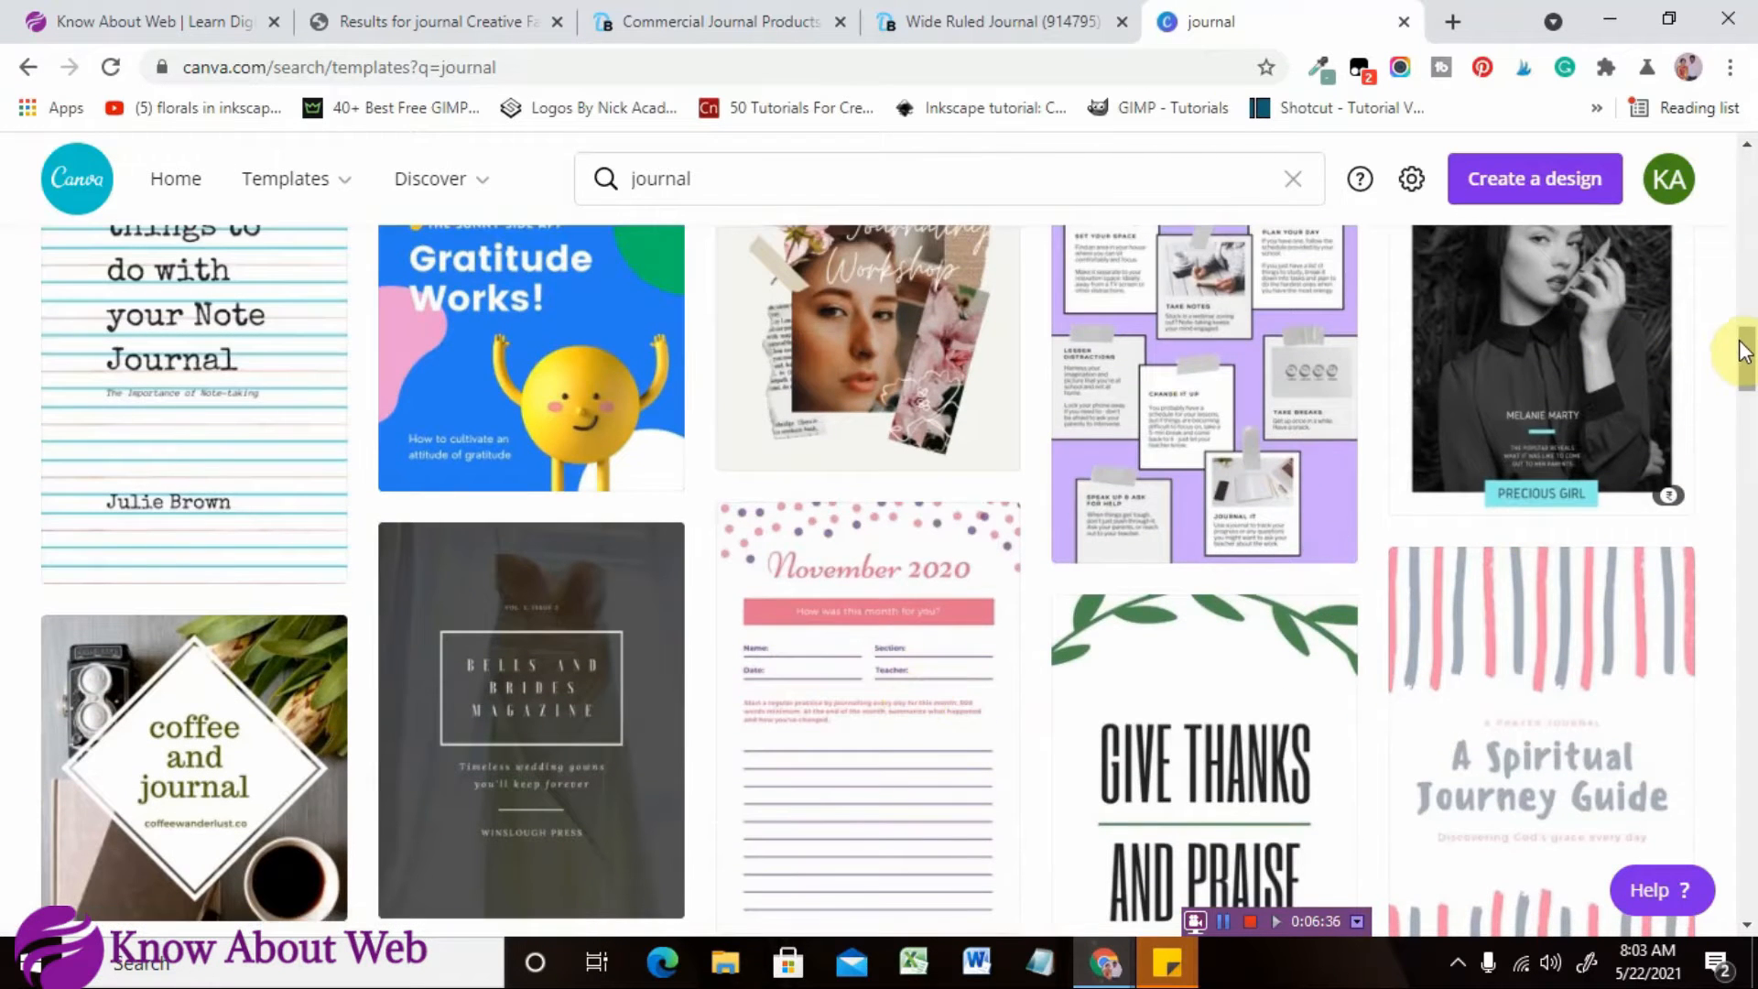
left_click_drag(1742, 353, 1752, 560)
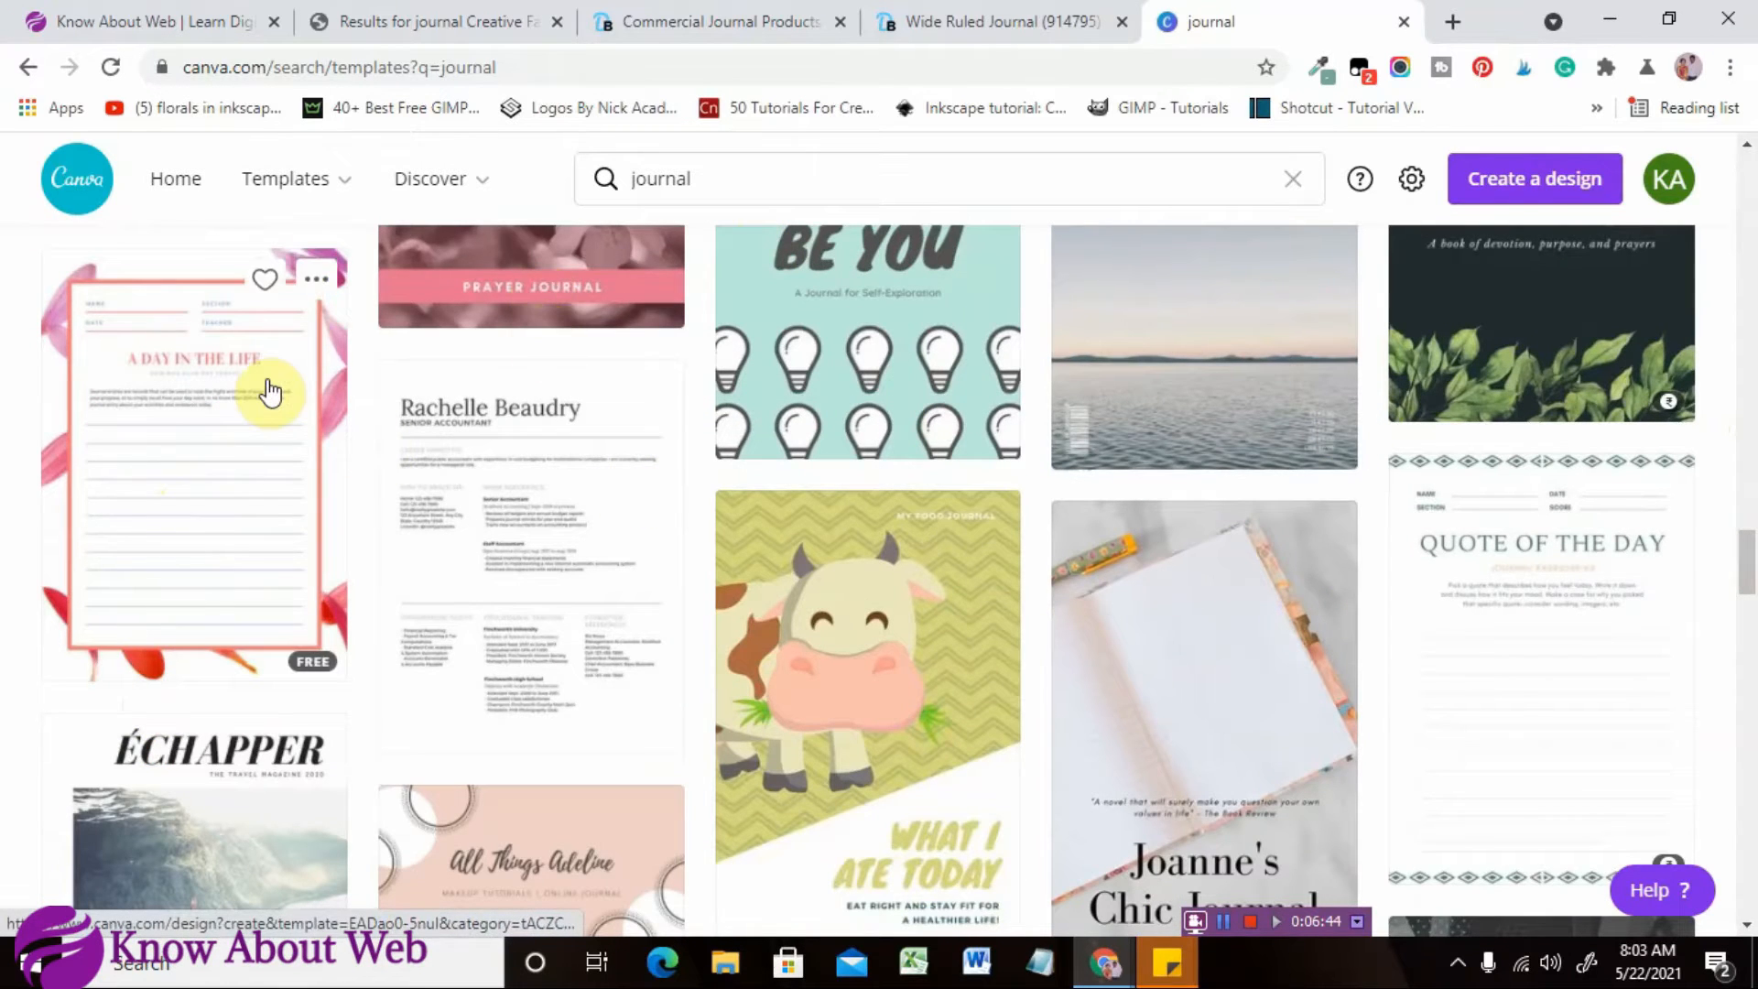
left_click(190, 407)
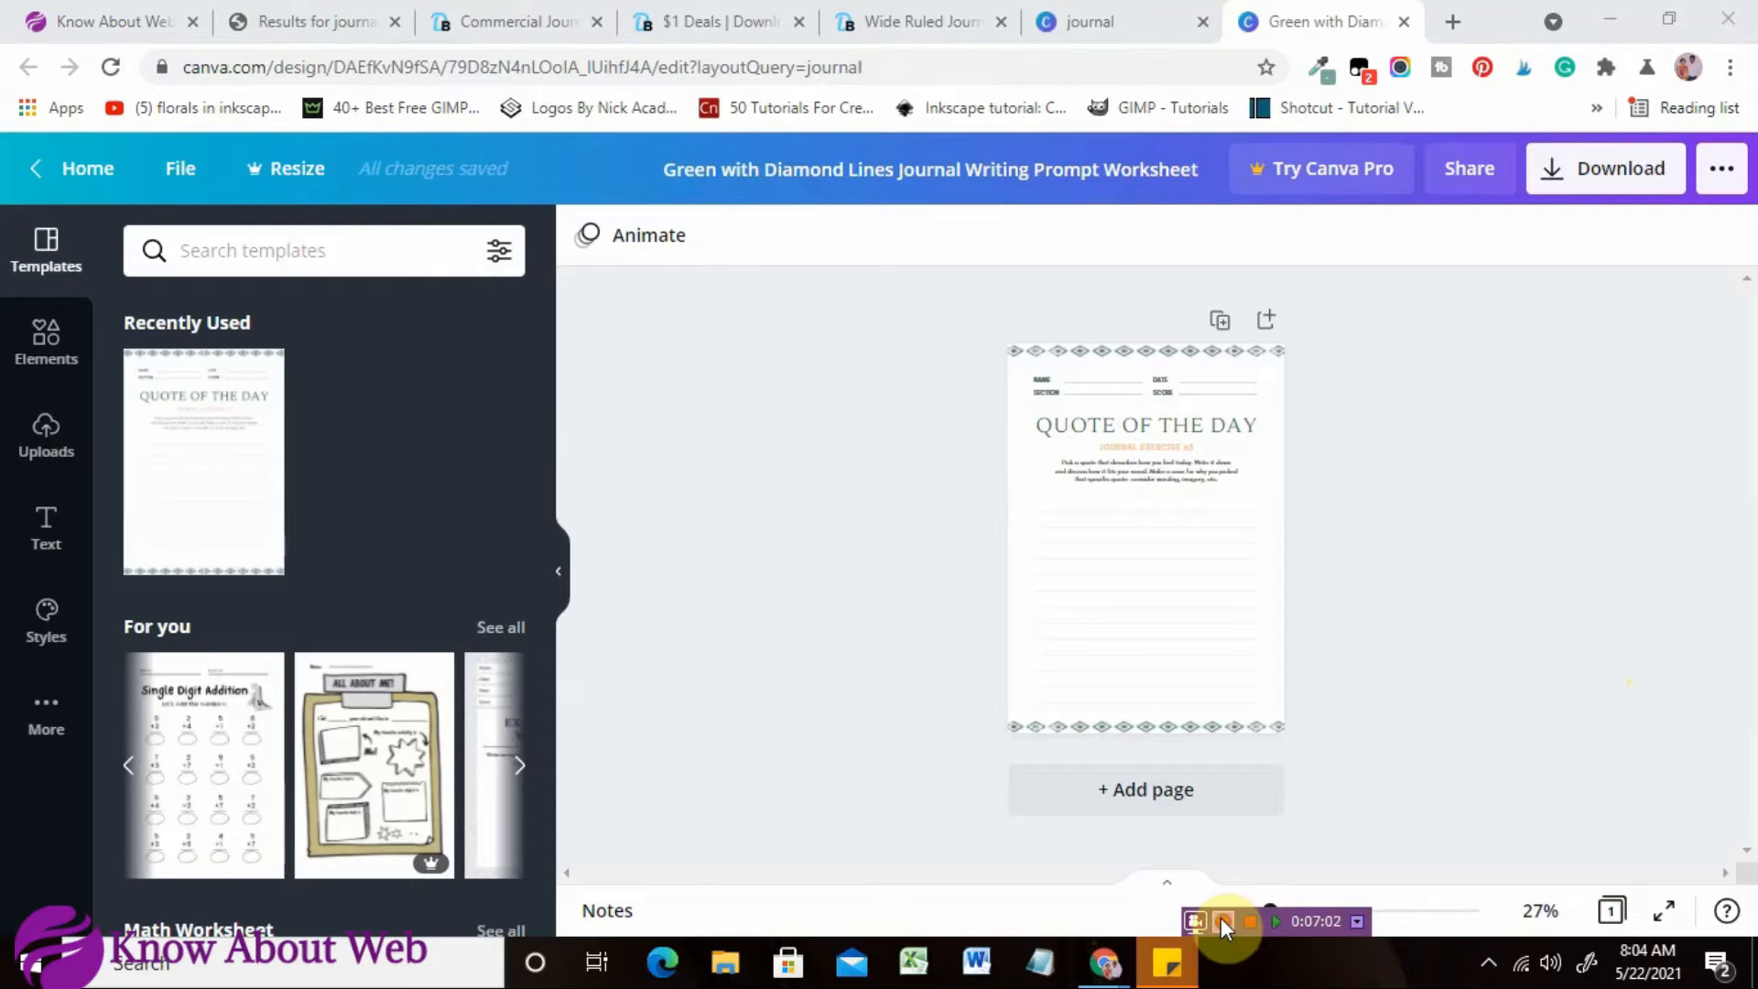
left_click(1222, 917)
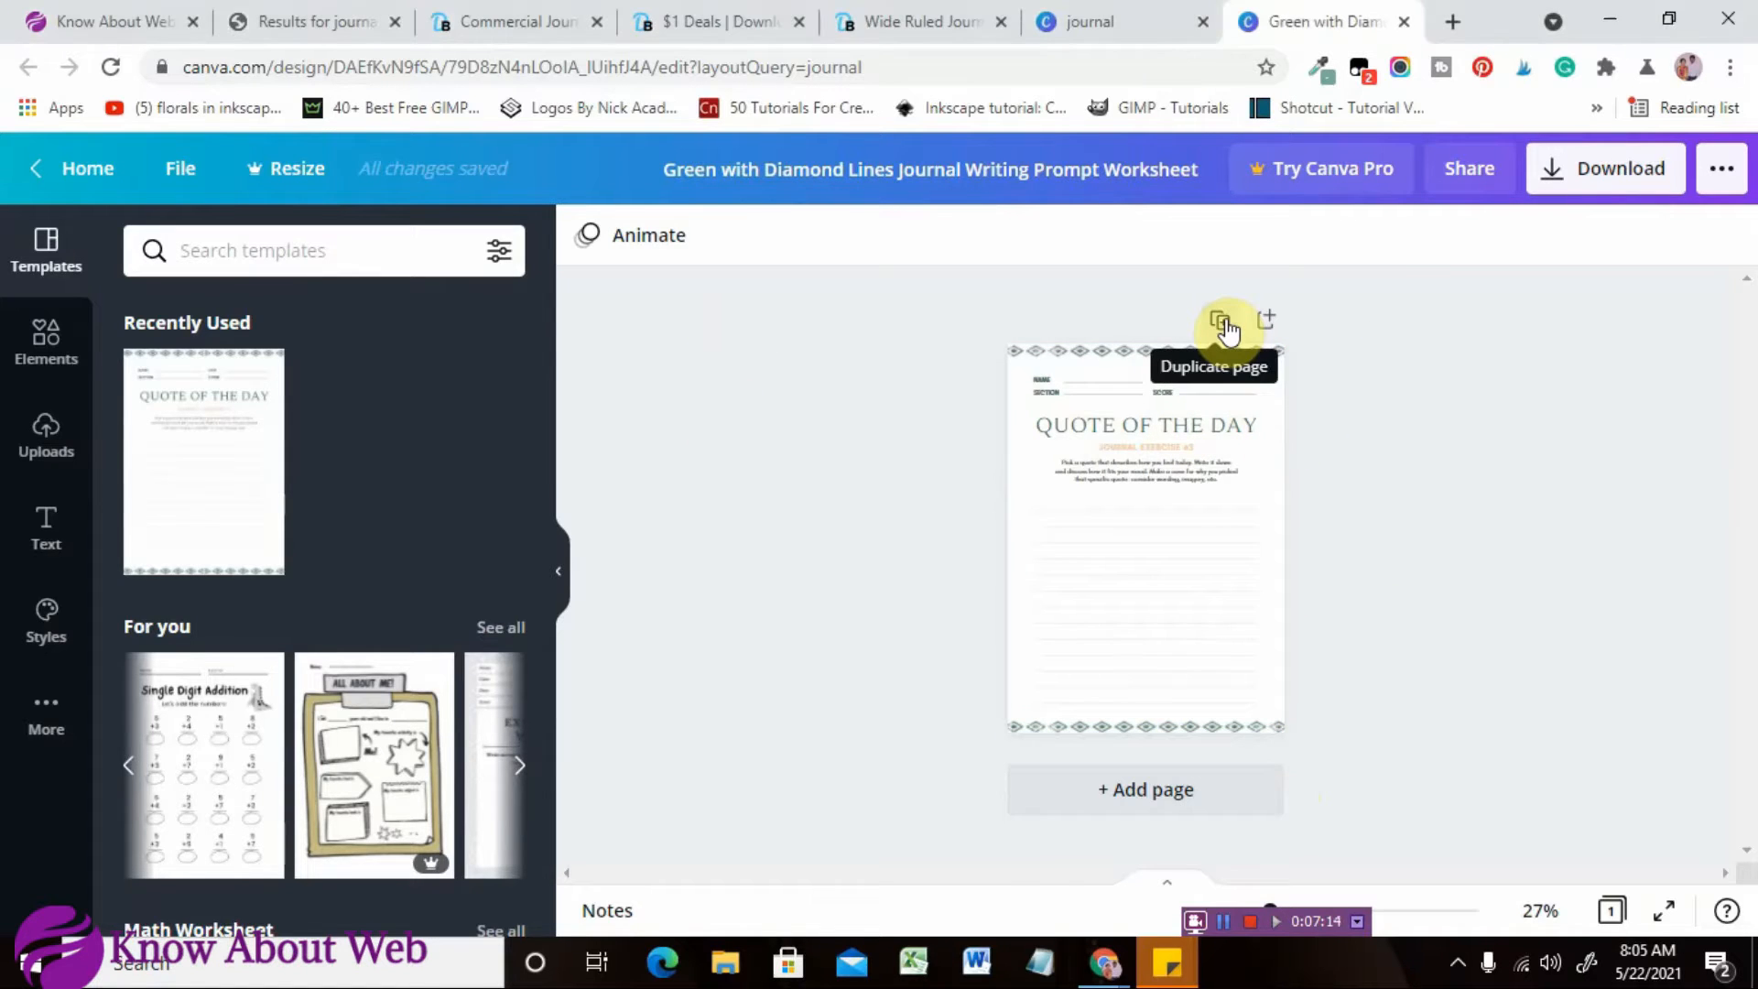
Duplicate the Quote of the Day worksheet page twice.
left_click(1224, 325)
left_click(1218, 359)
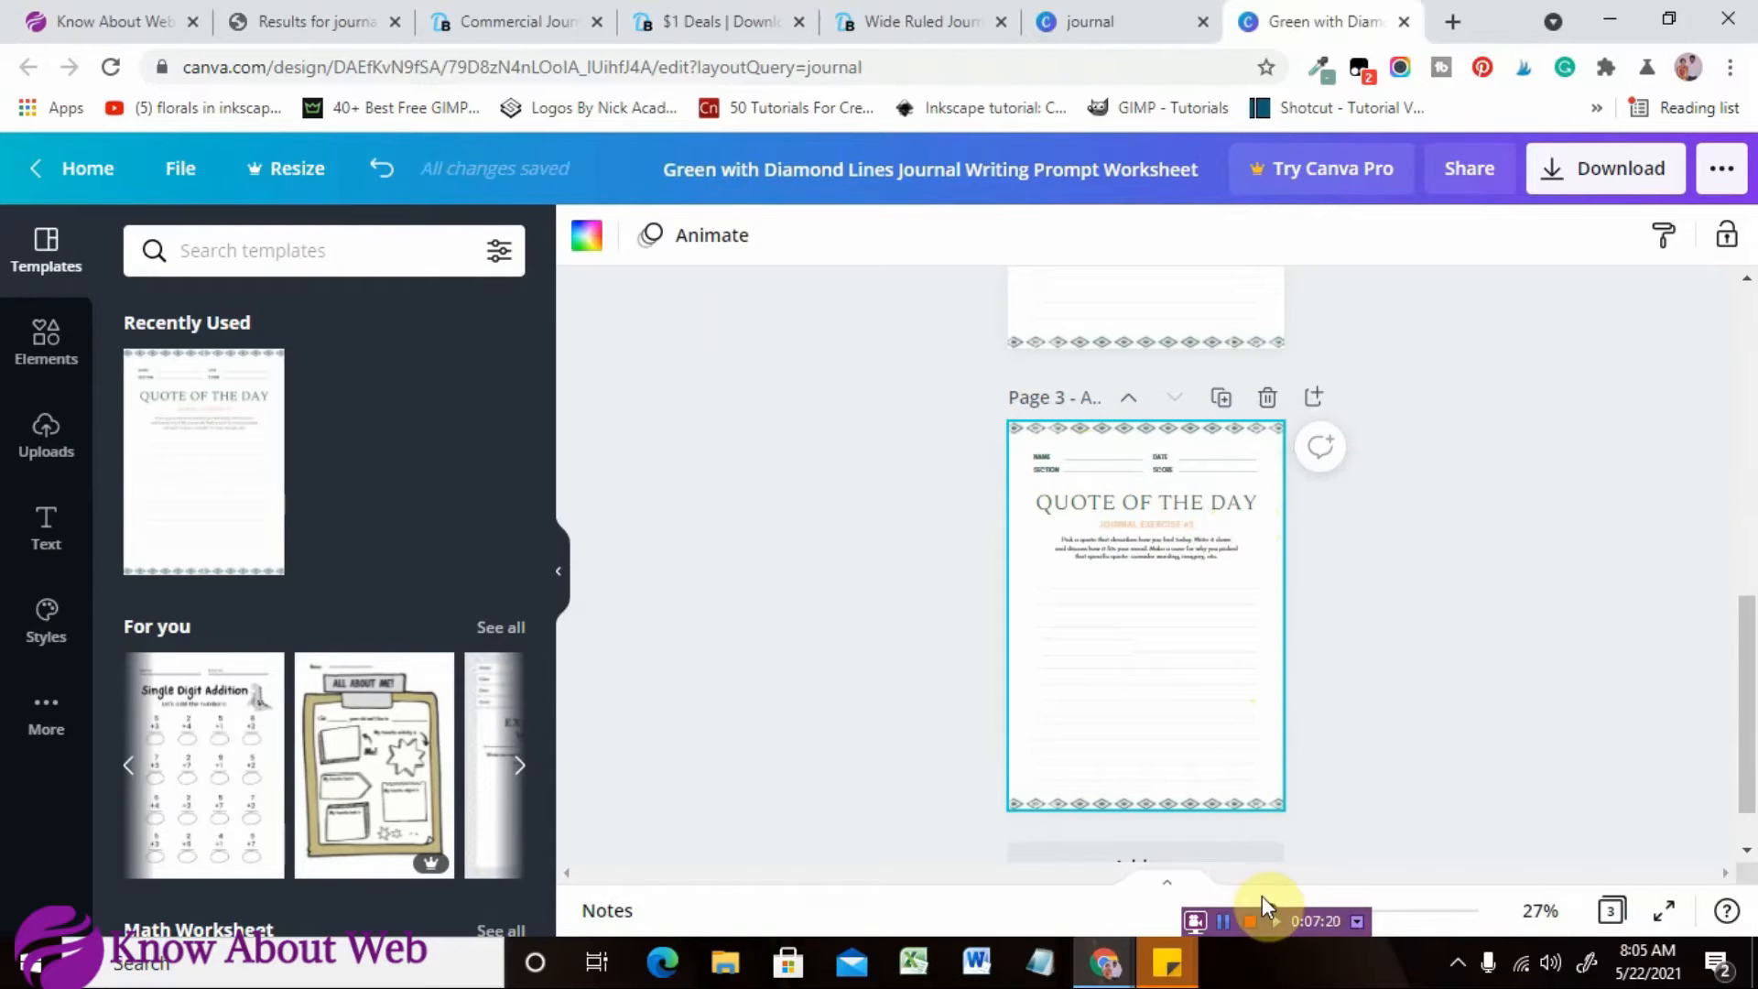
Recolor all three colors of the left half of page 3's top diamond border to the orange brand color.
left_click_drag(1269, 912, 1287, 914)
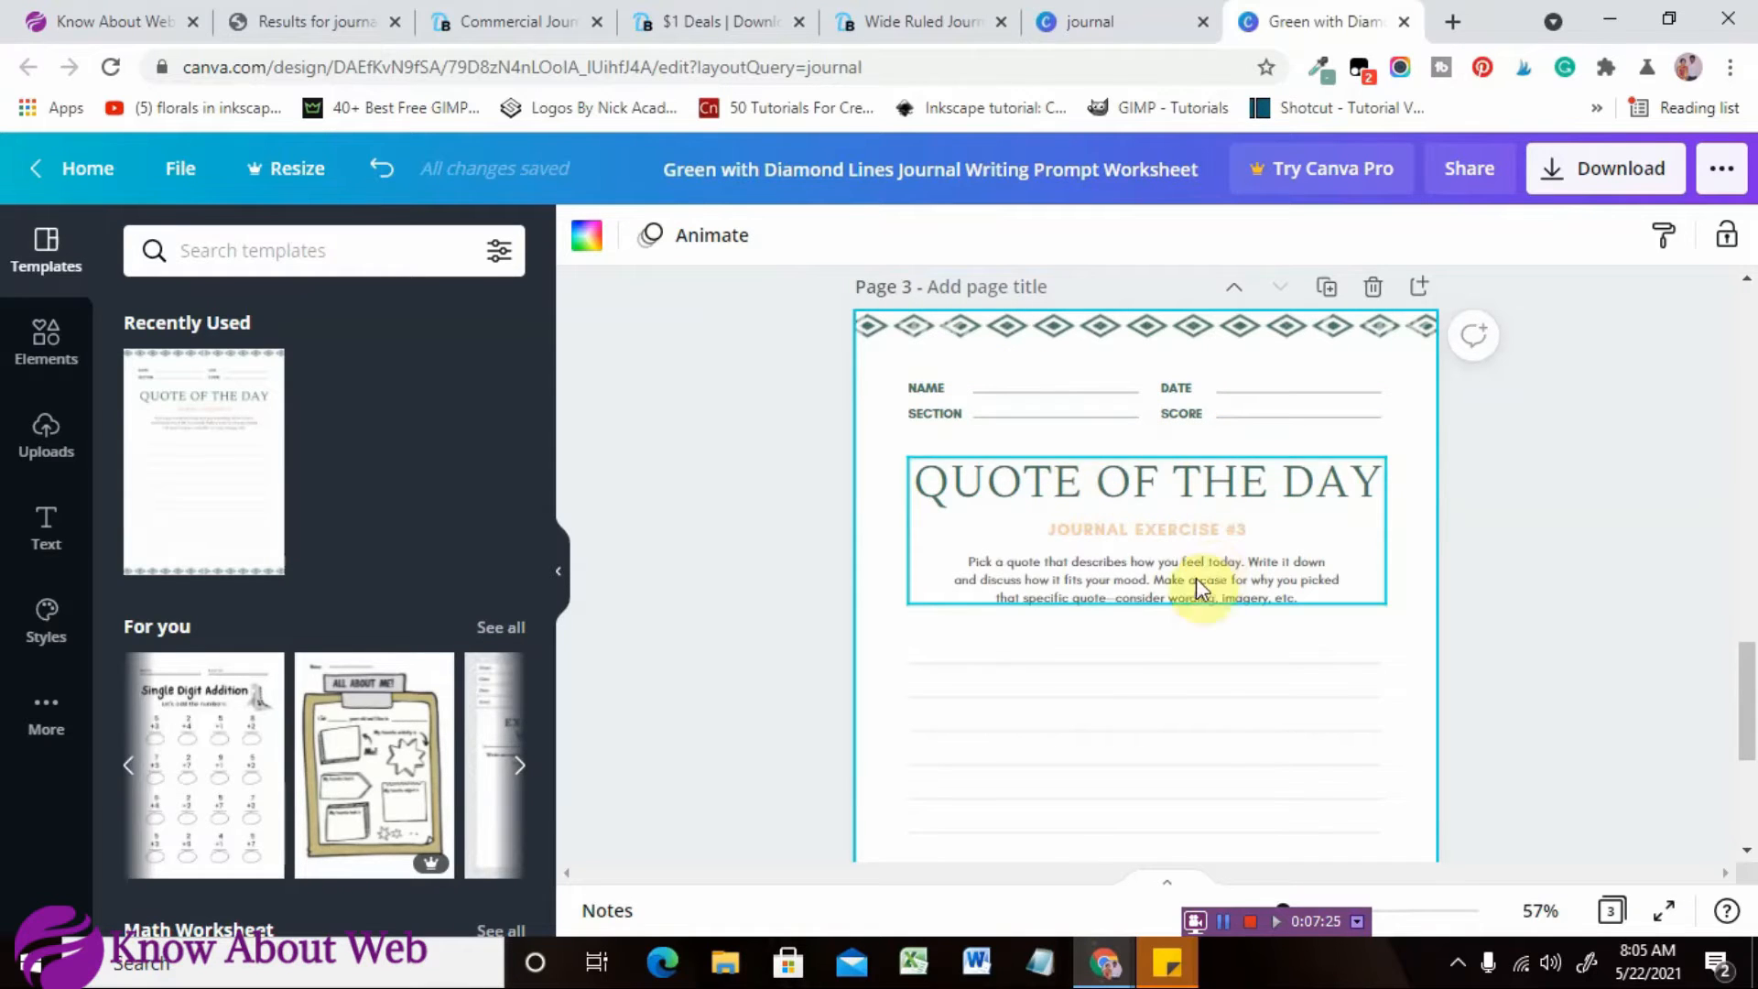
left_click(1052, 345)
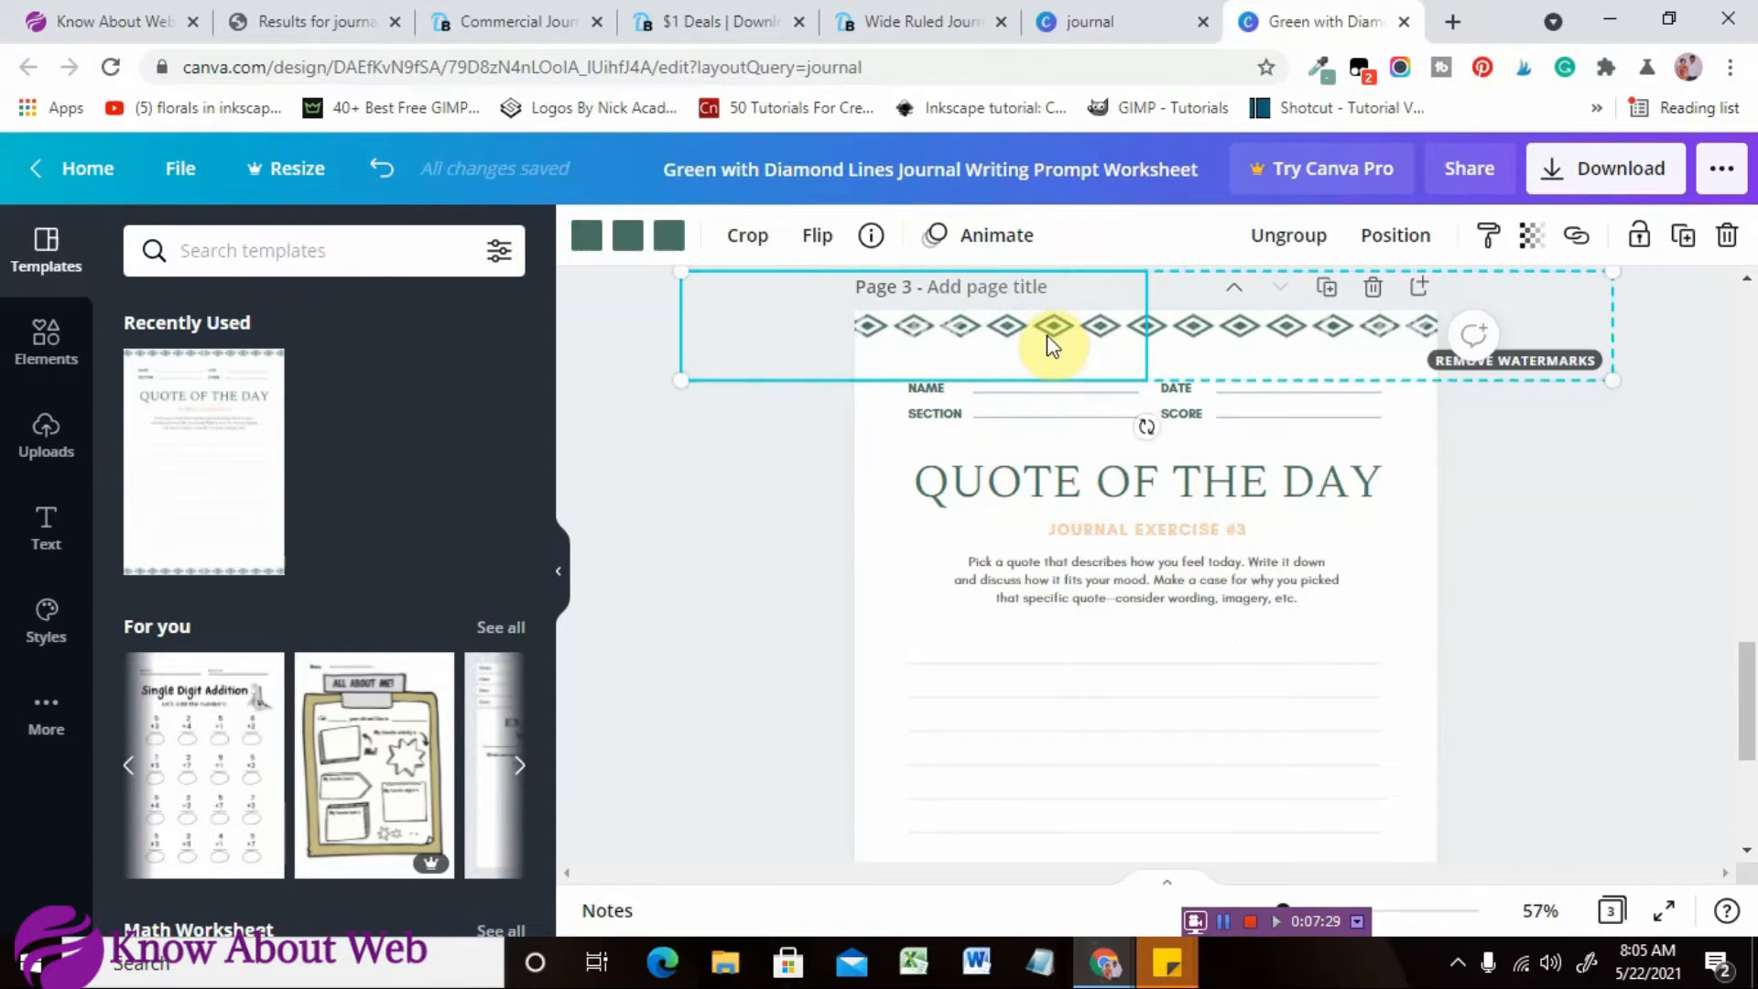
left_click(677, 231)
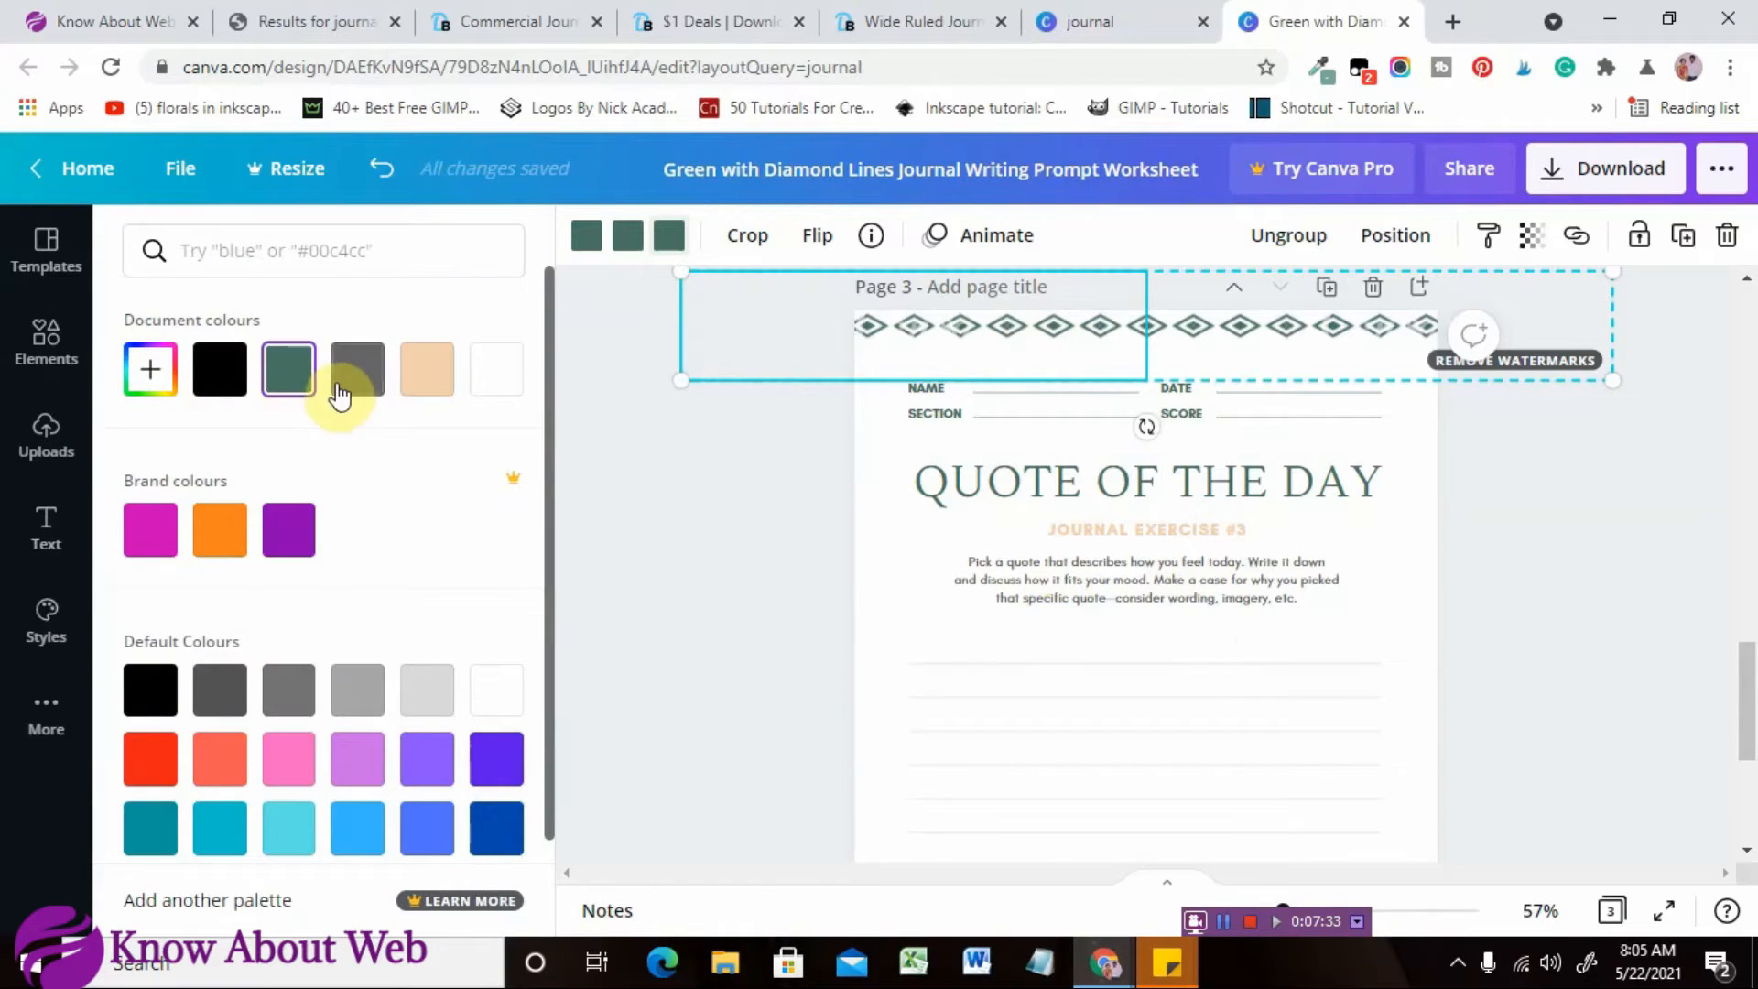
left_click(220, 549)
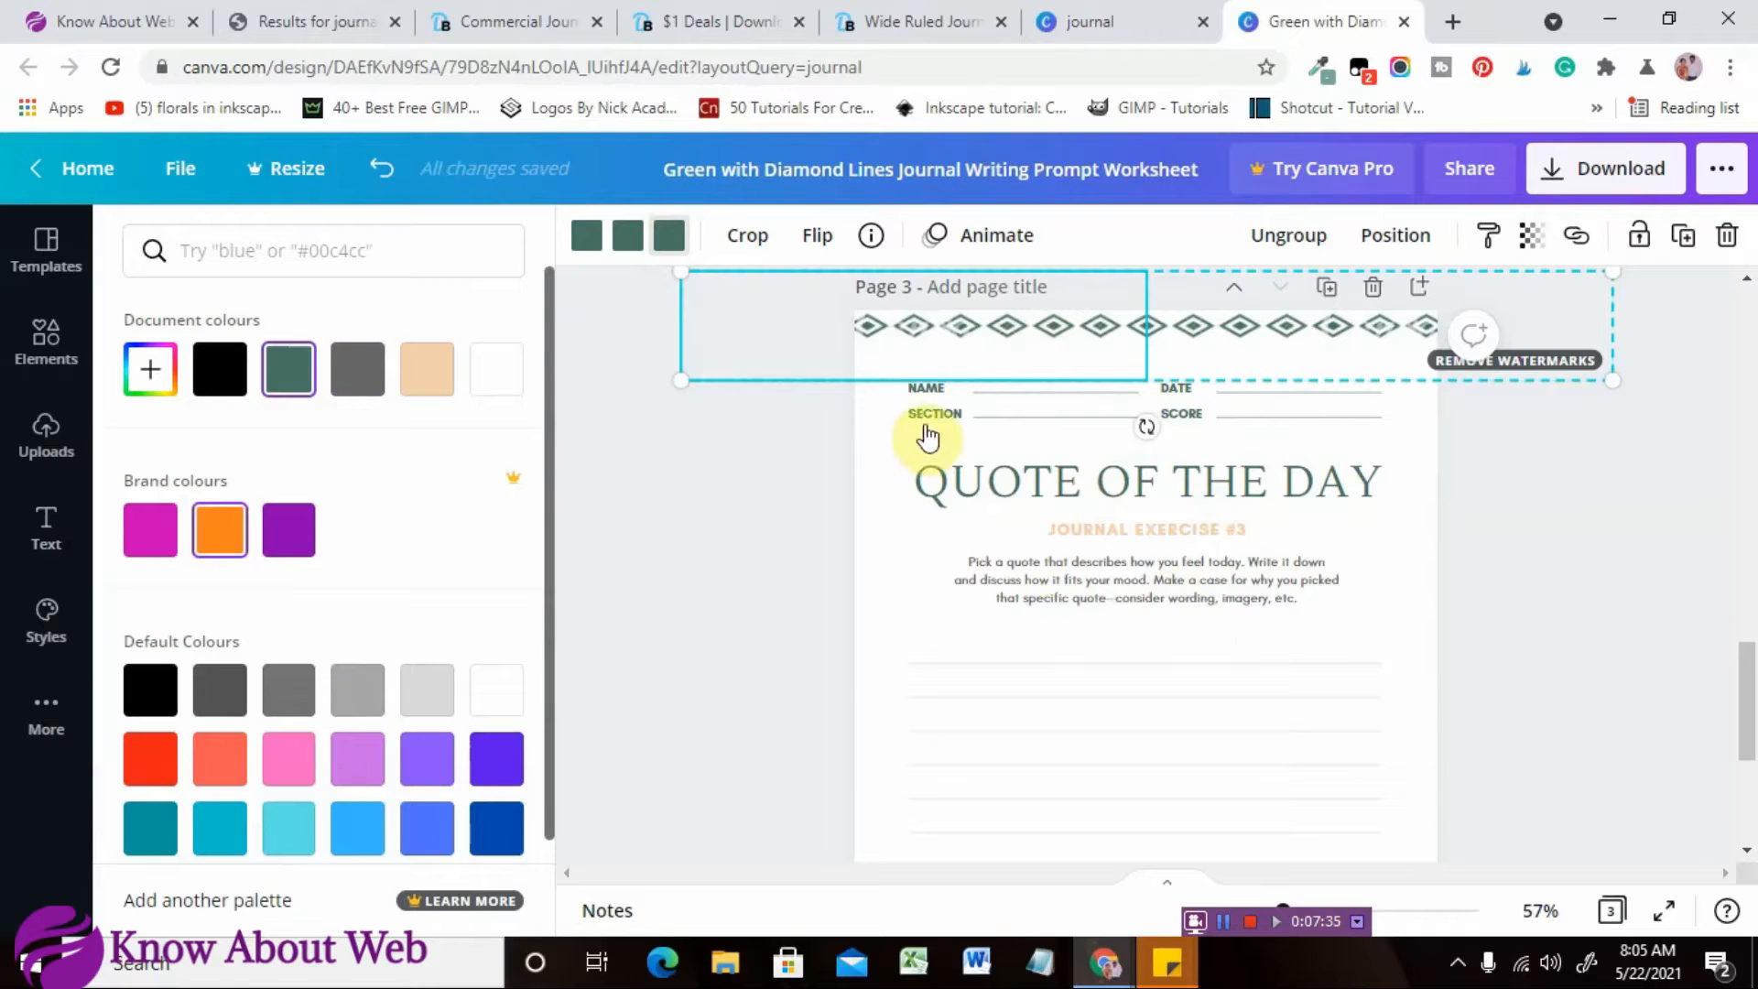
left_click(628, 237)
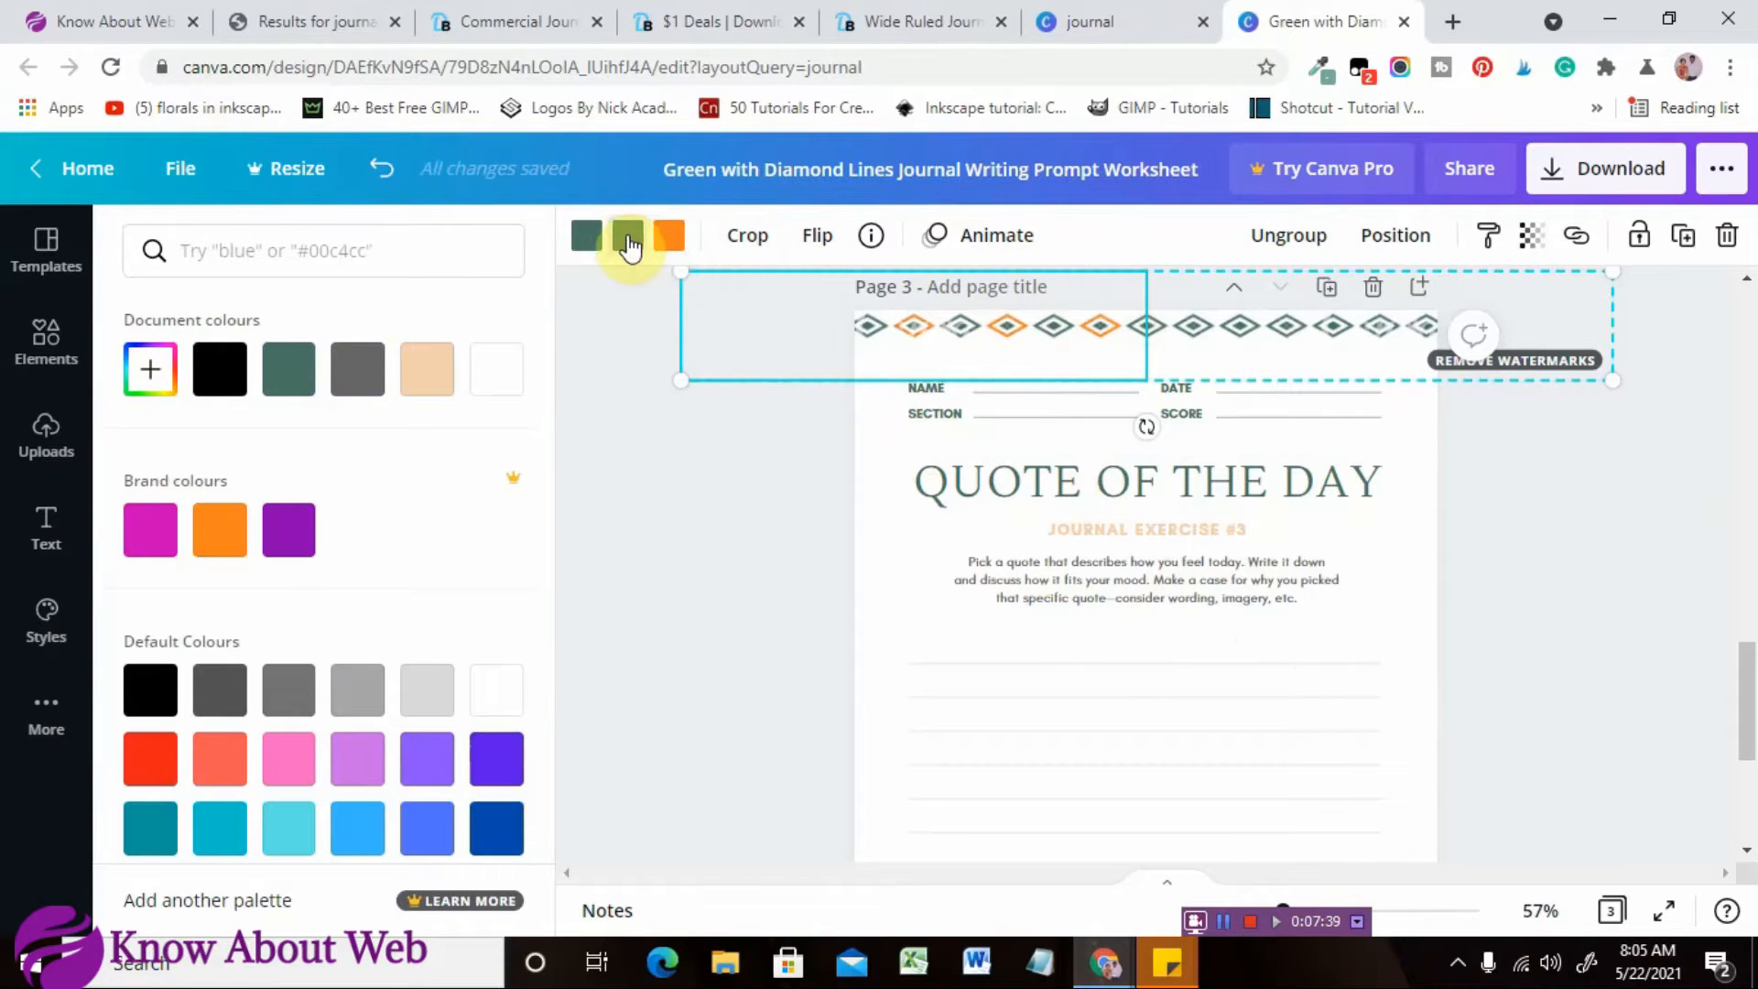
left_click(240, 533)
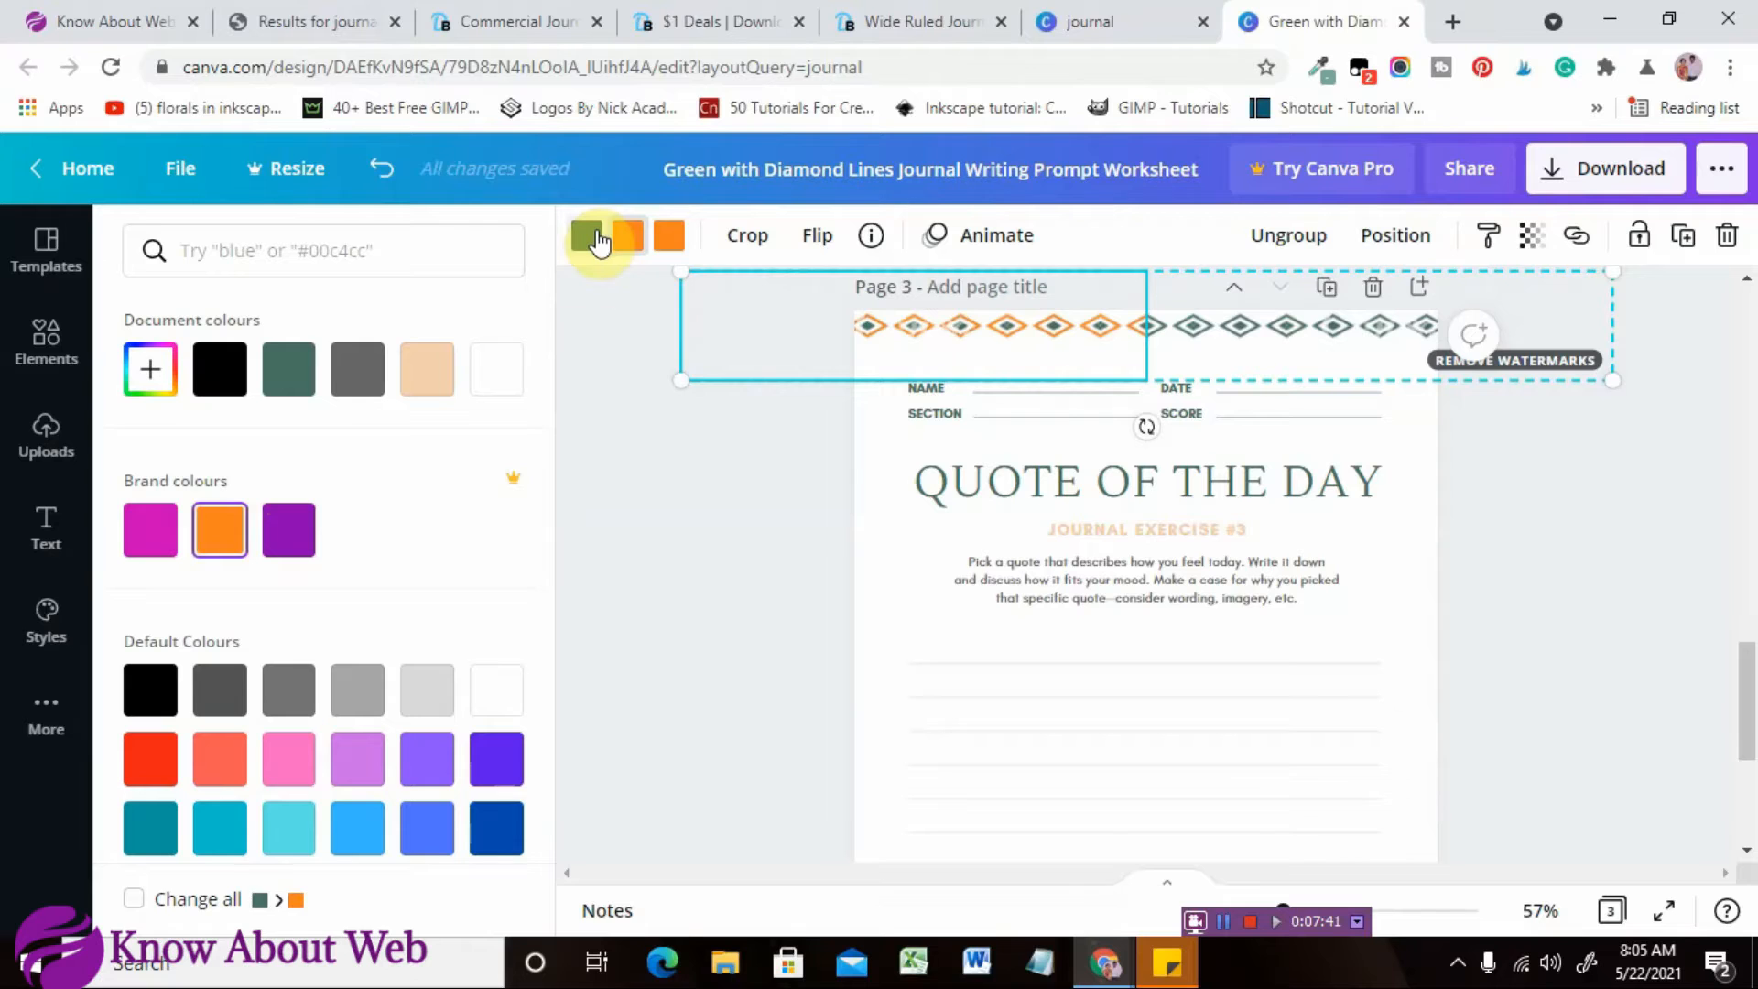
left_click(599, 240)
left_click(218, 540)
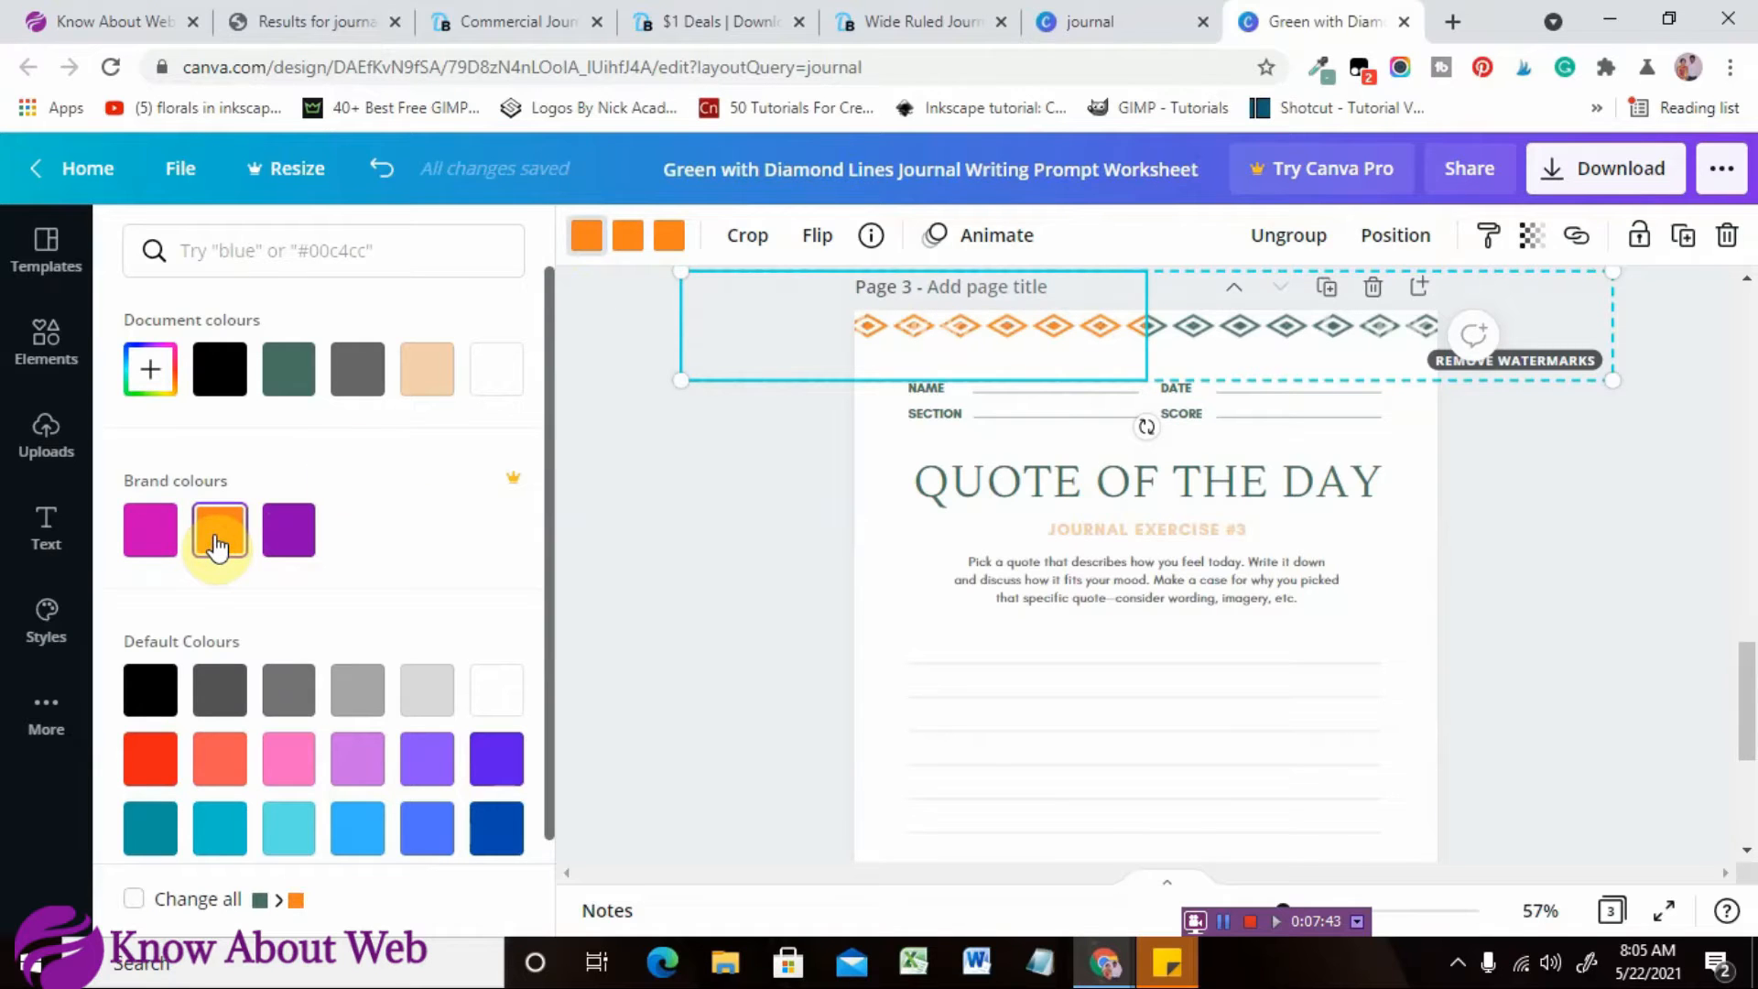
Recolor all three colors of the right half of page 3's top diamond border to the magenta brand color and deselect it.
left_click(1359, 320)
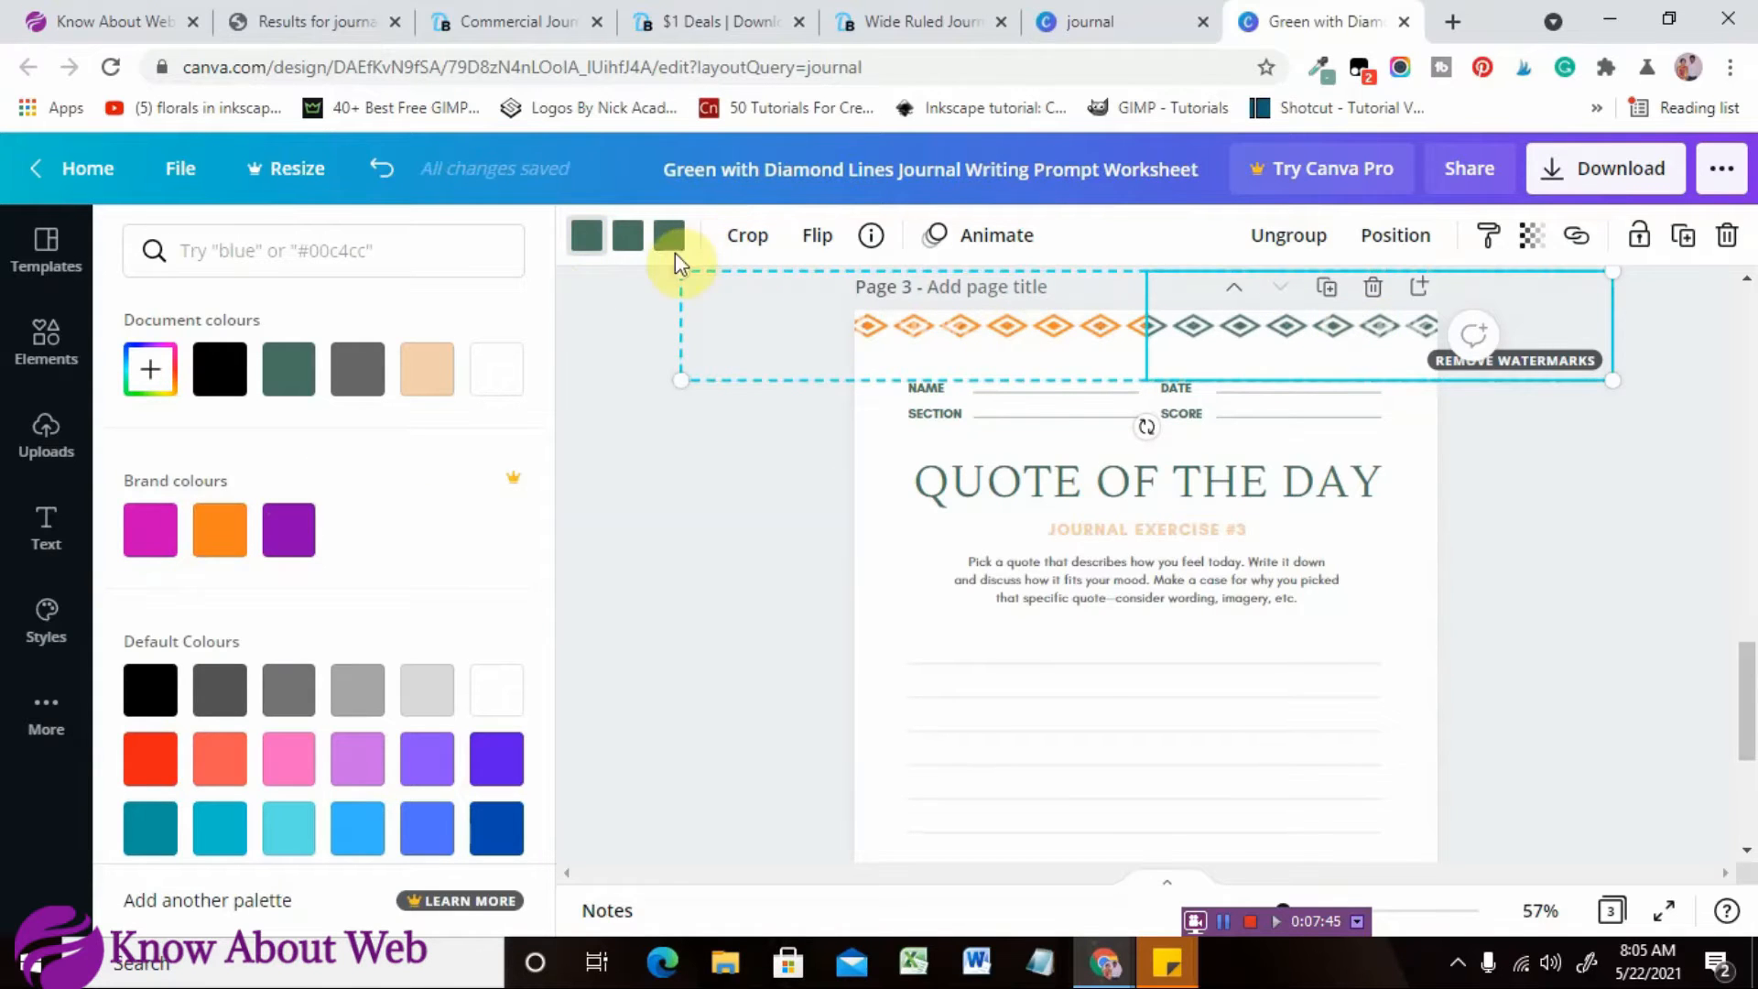
left_click(170, 540)
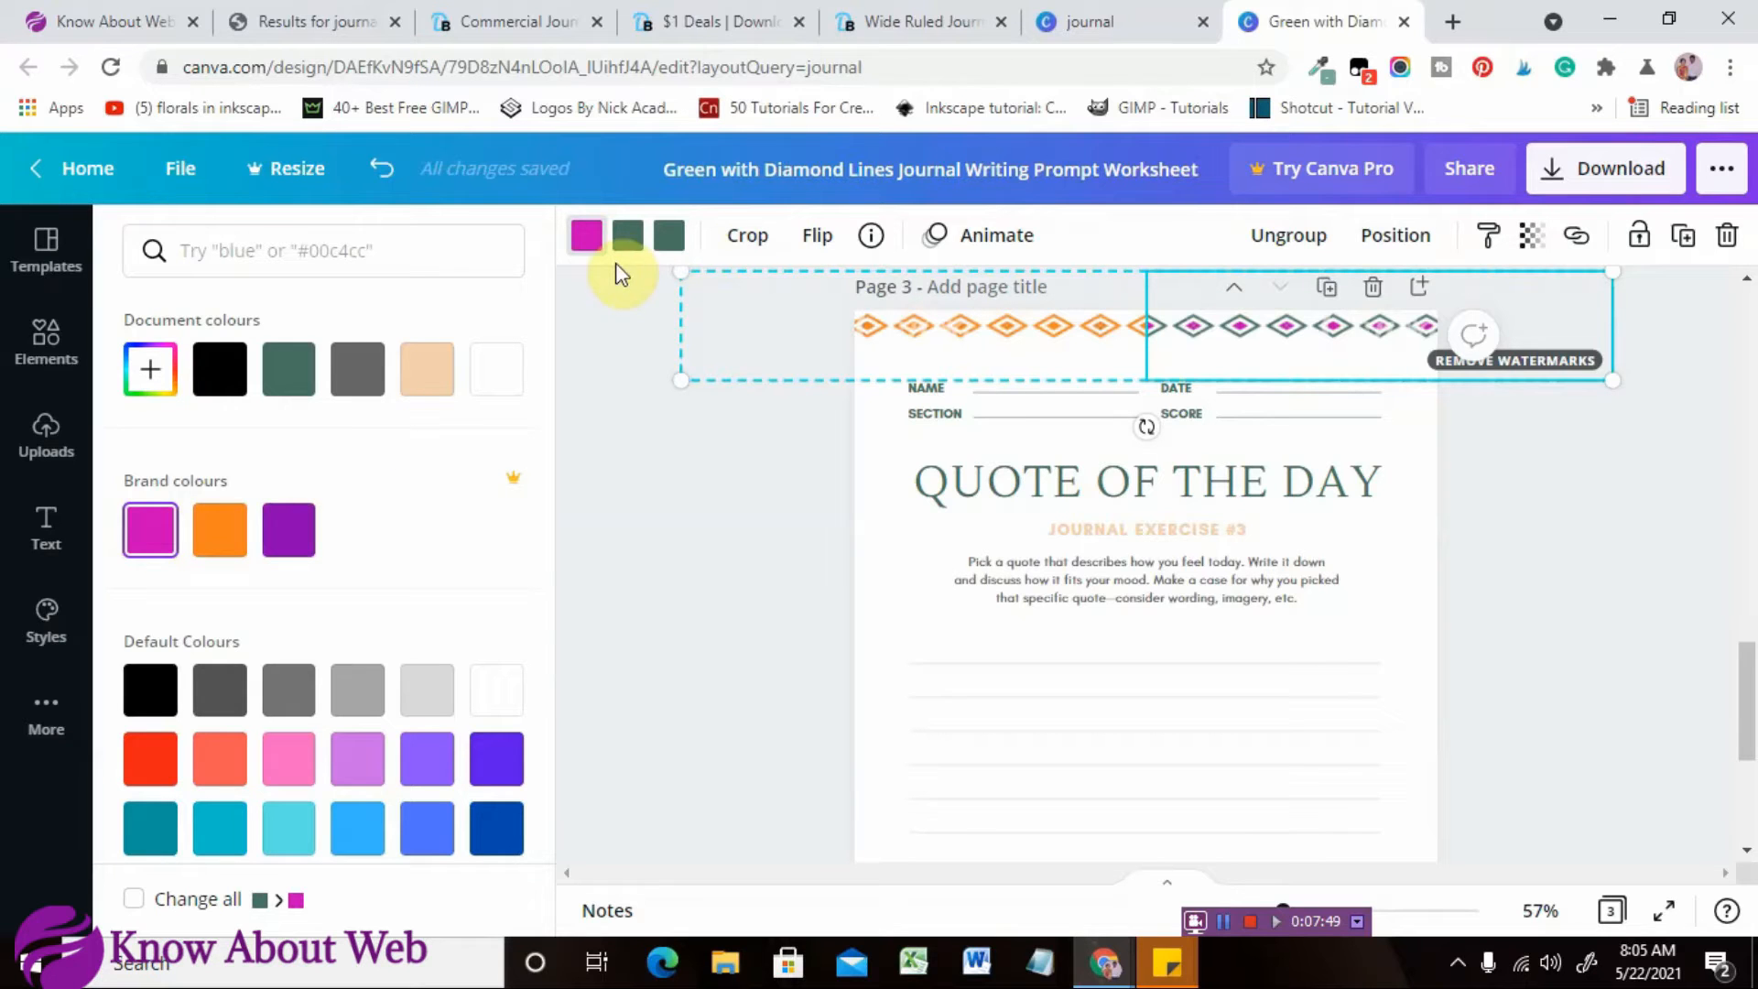
left_click(628, 246)
left_click(151, 529)
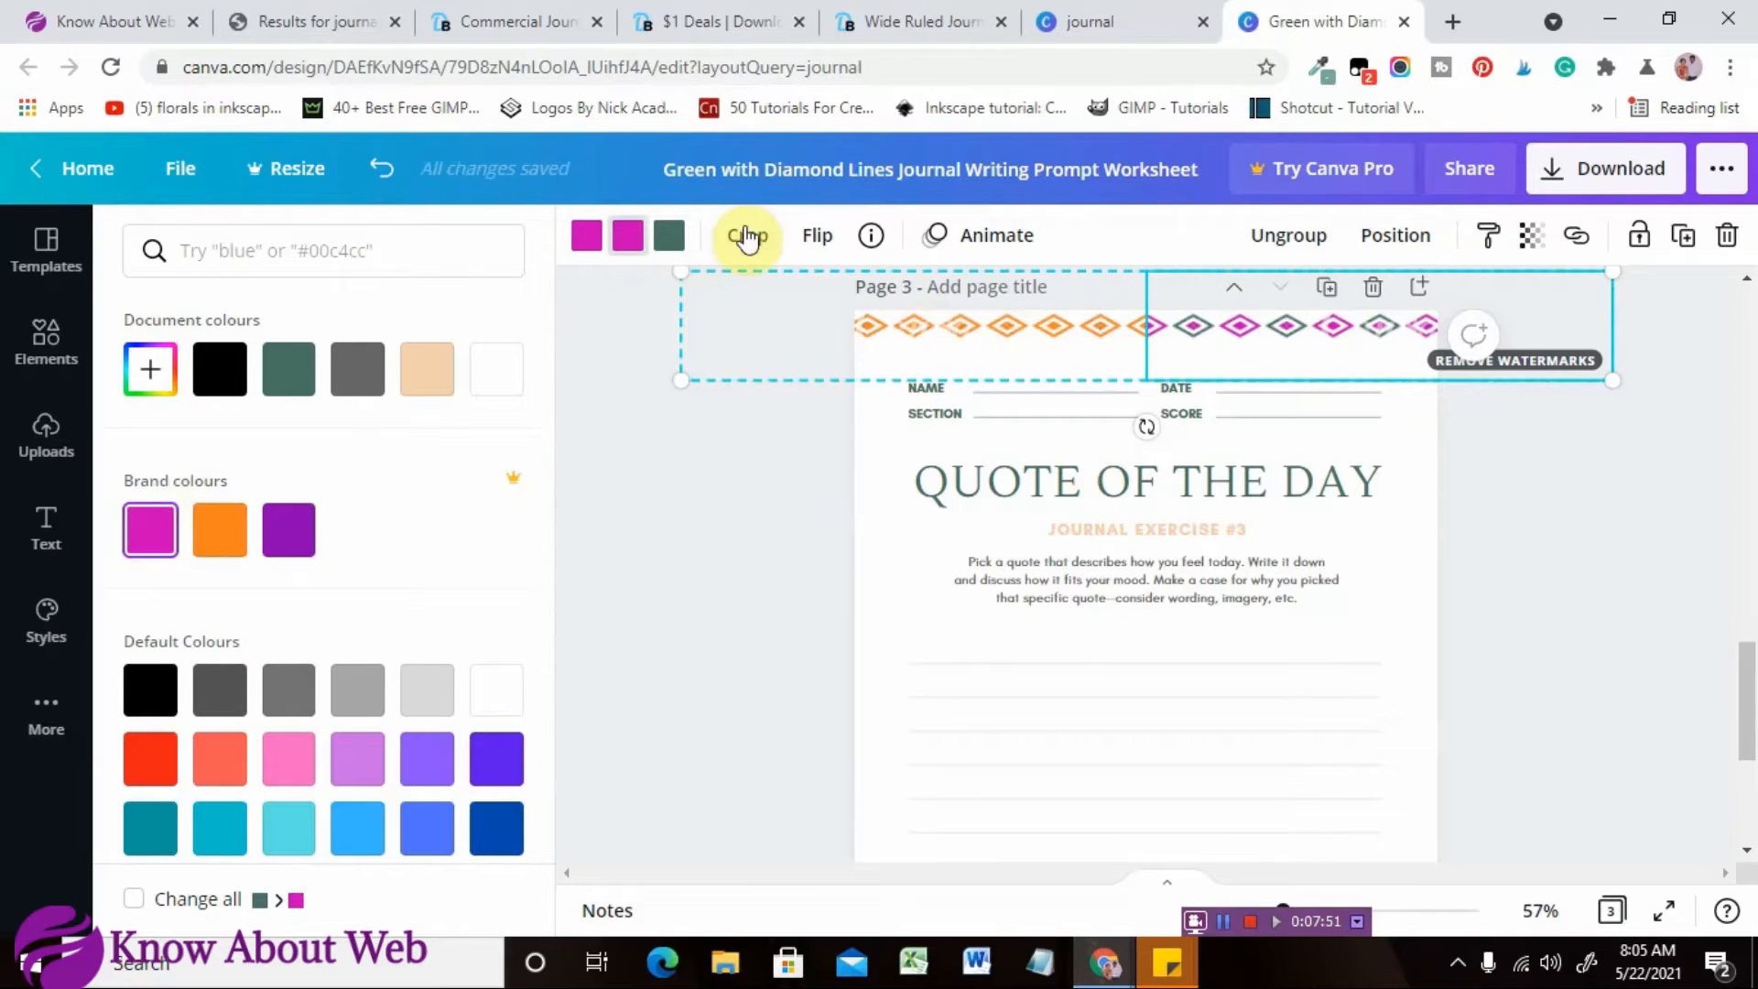
left_click(670, 249)
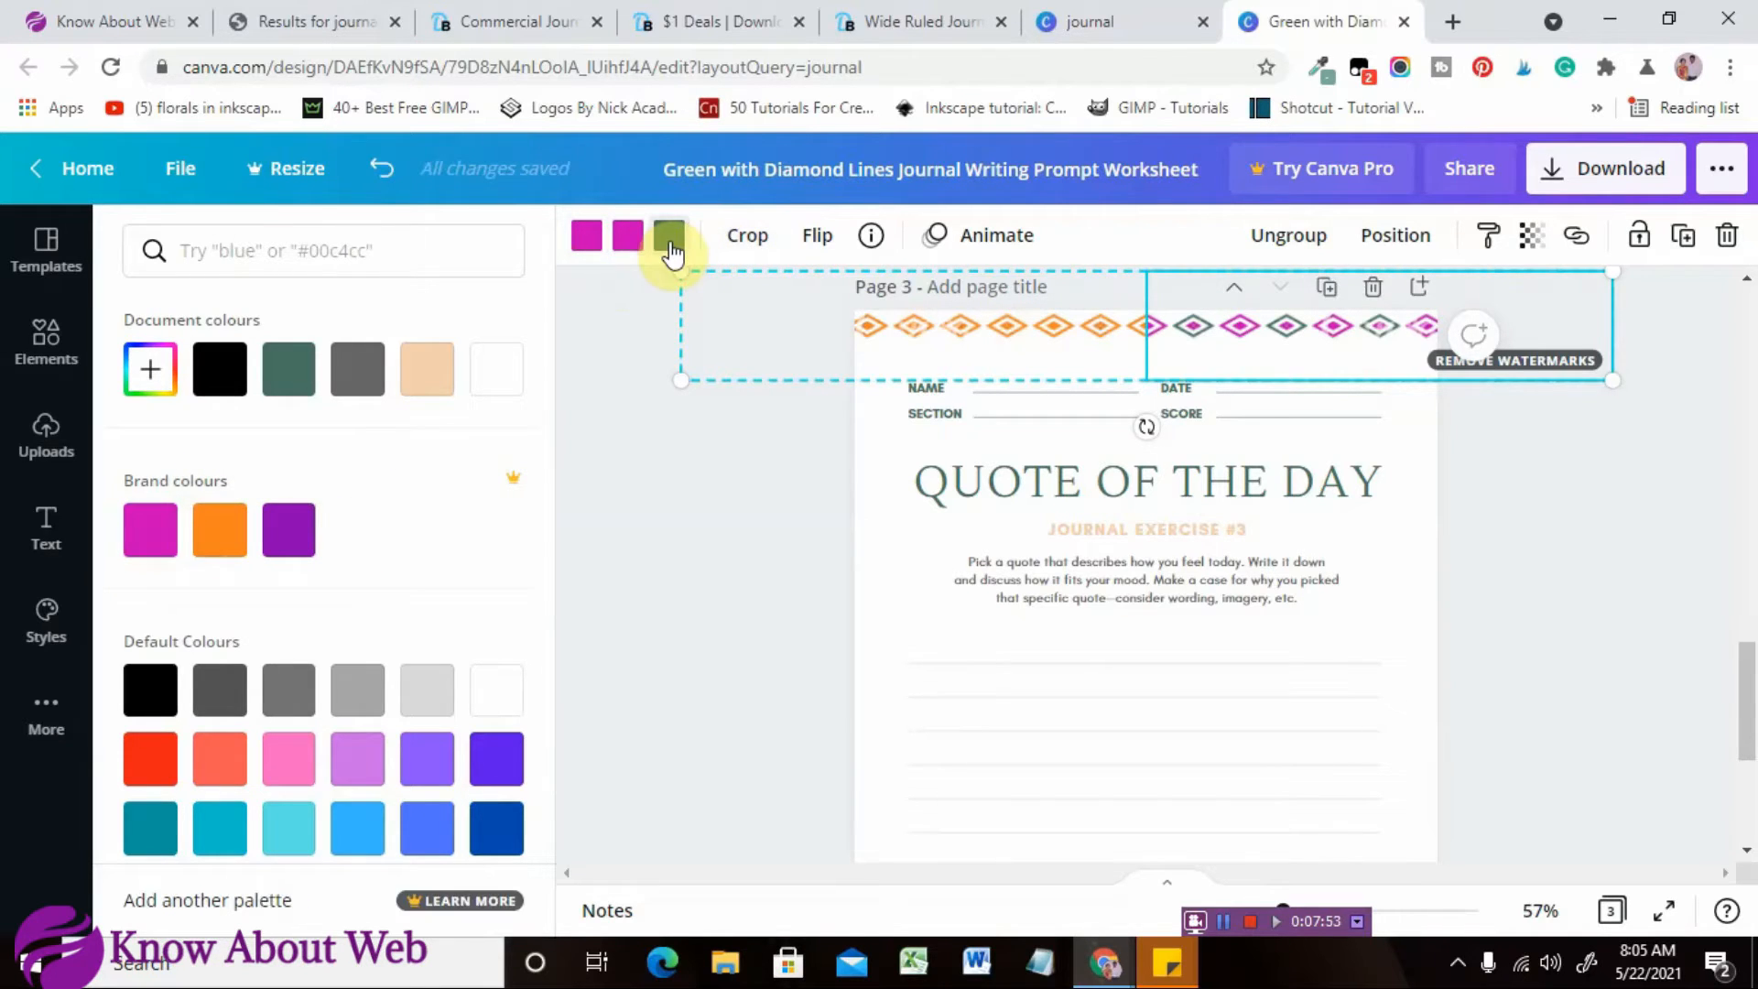
left_click(152, 533)
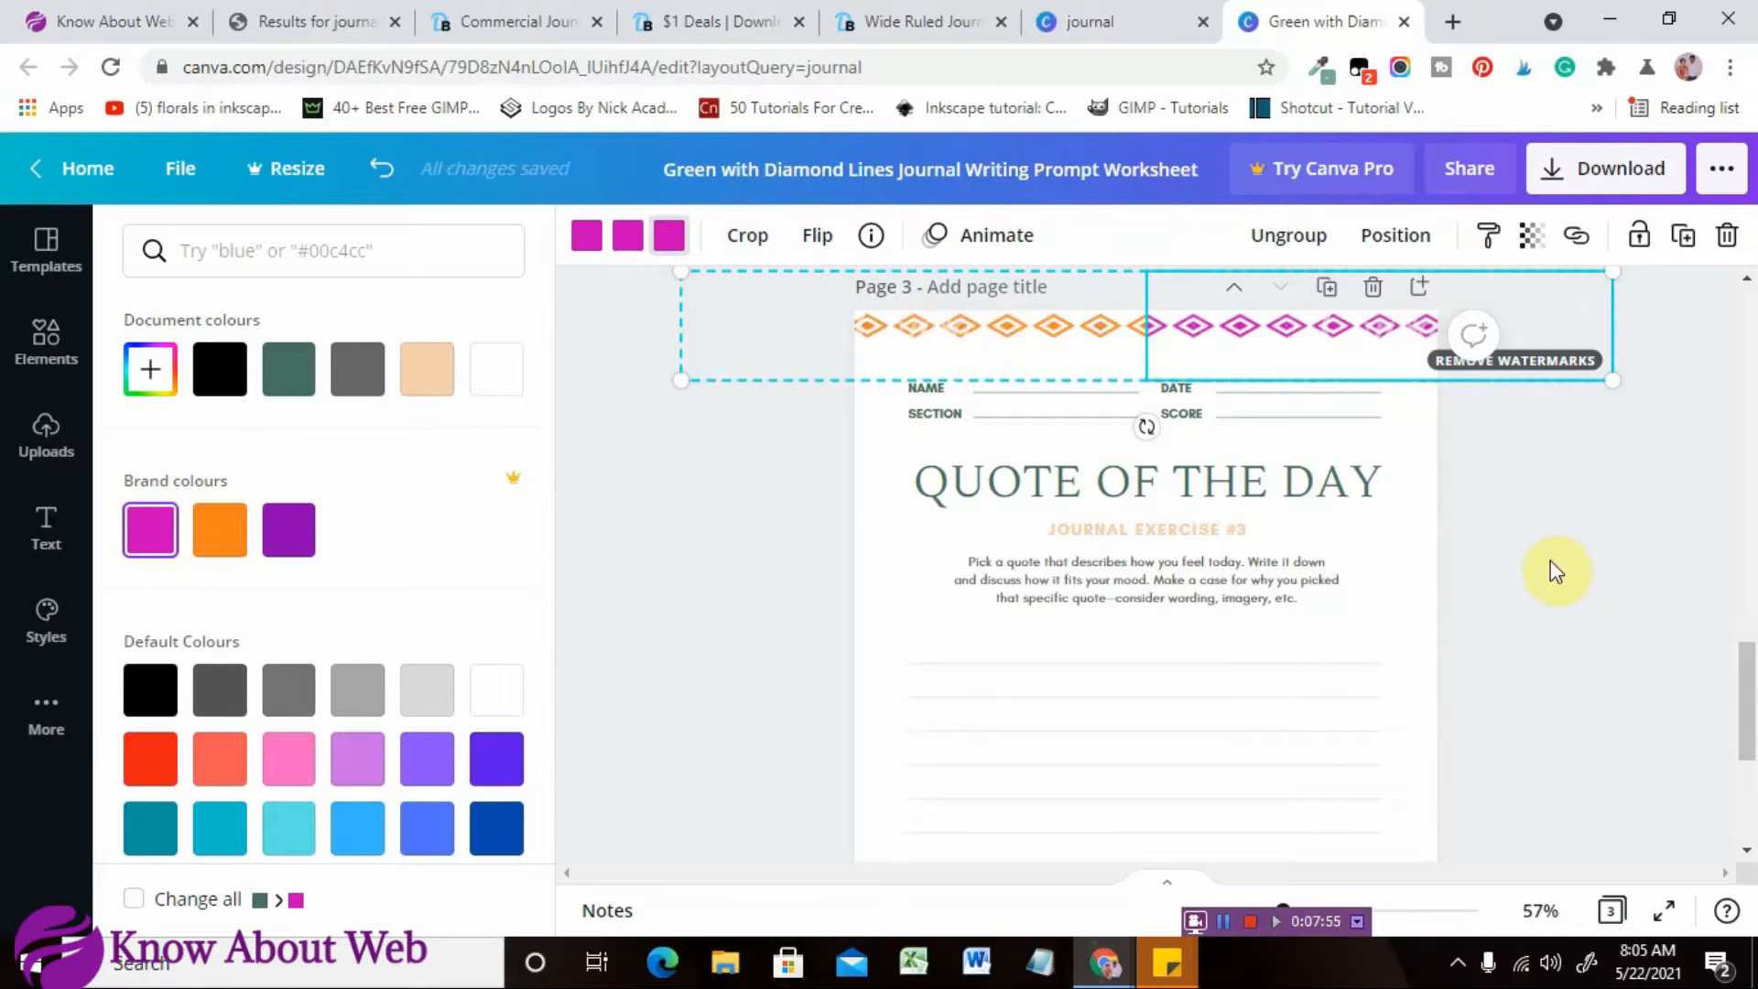
key("Escape")
scroll(1754, 550, "up", 1)
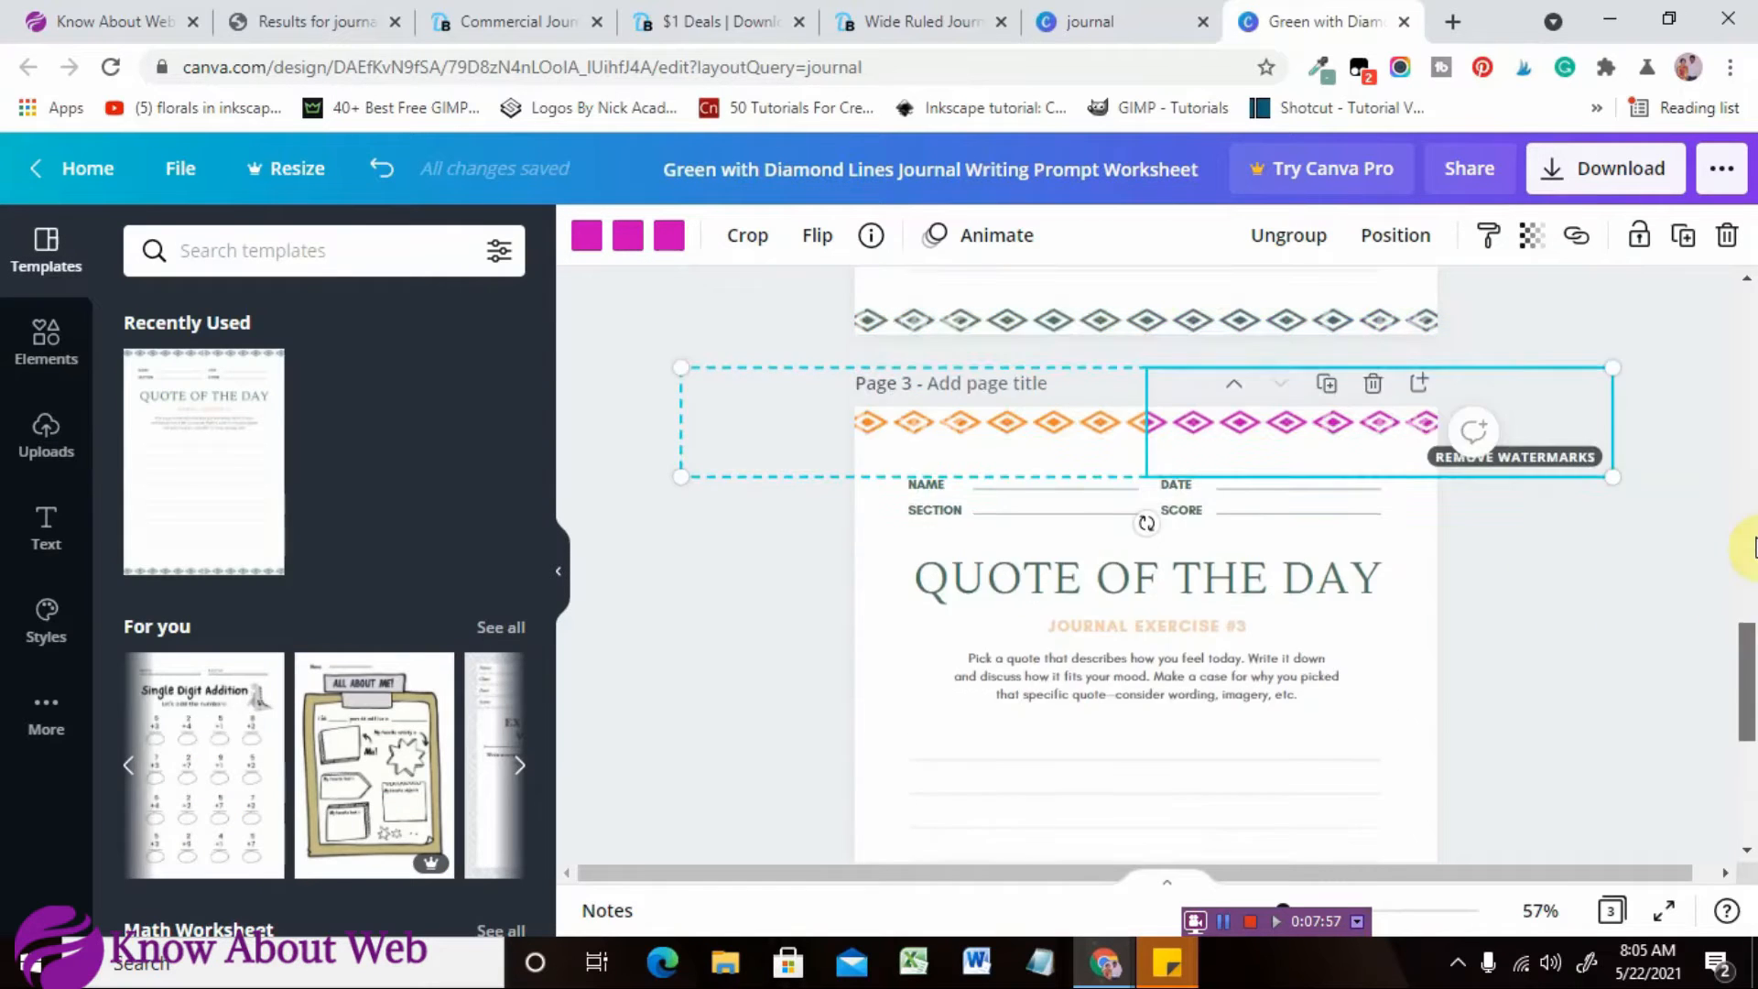
scroll(1754, 550, "down", 3)
scroll(1753, 586, "up", 7)
scroll(1753, 614, "down", 3)
left_click(1569, 687)
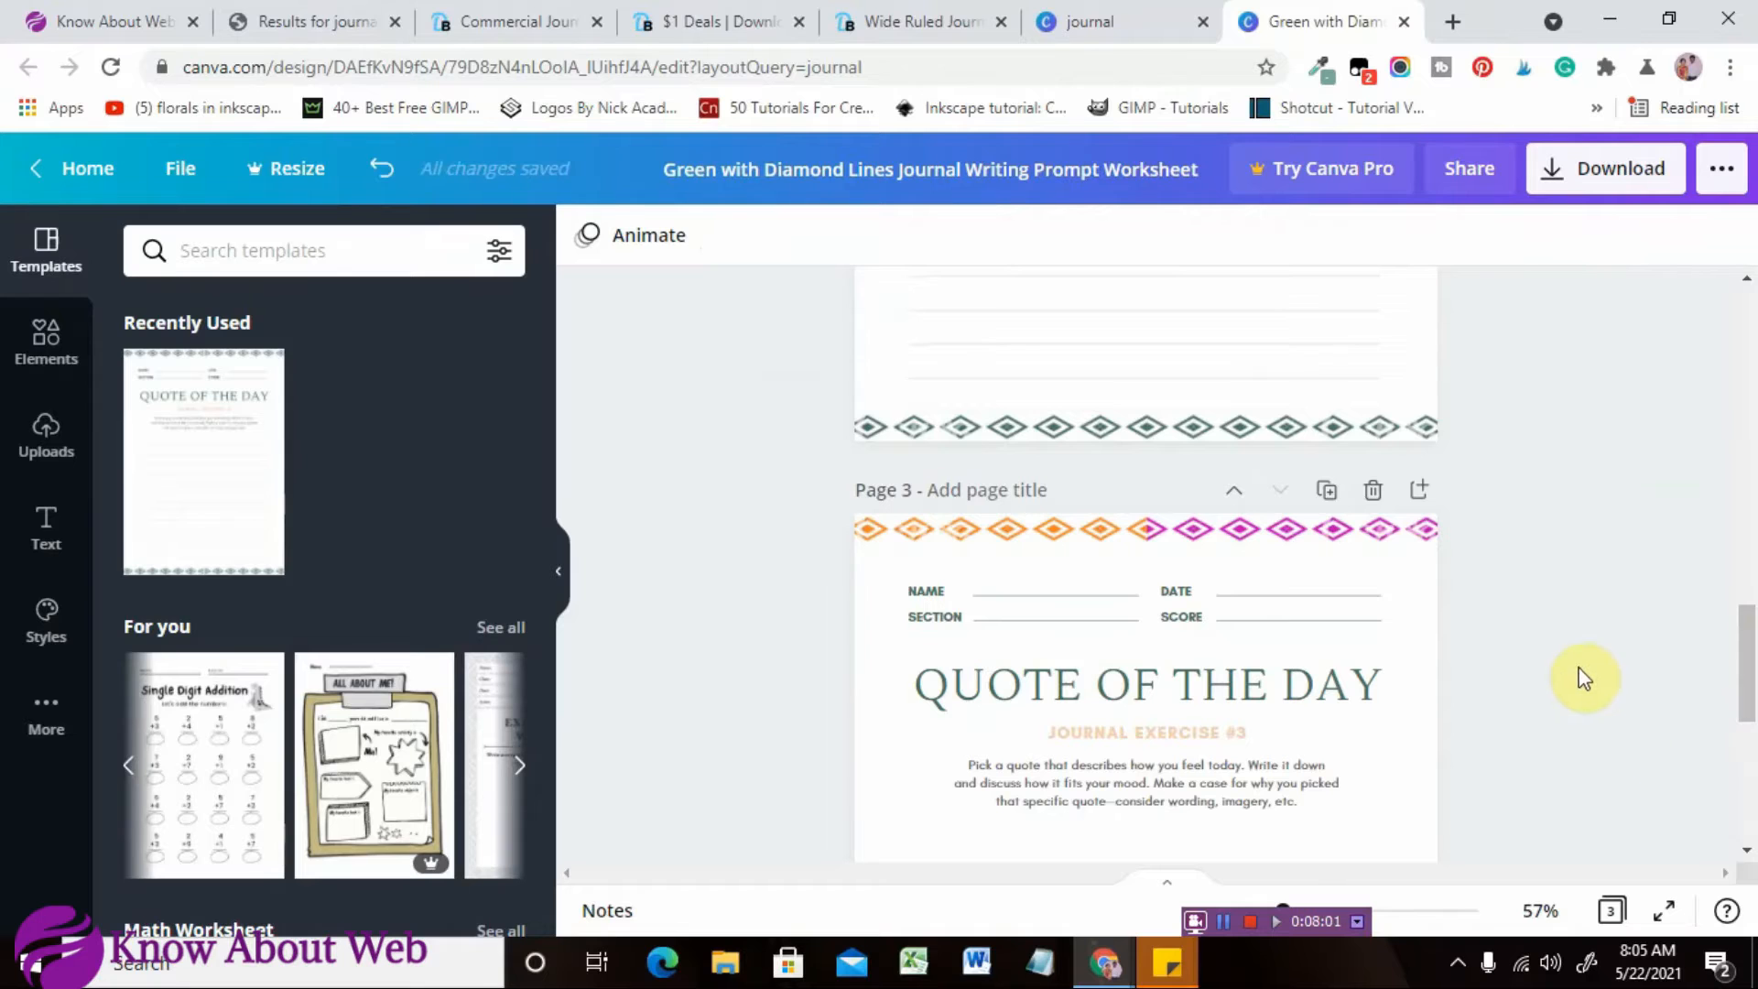
Set the font of page 3's QUOTE OF THE DAY title to Kaushan Script and show the design elements library.
scroll(1751, 657, "down", 1)
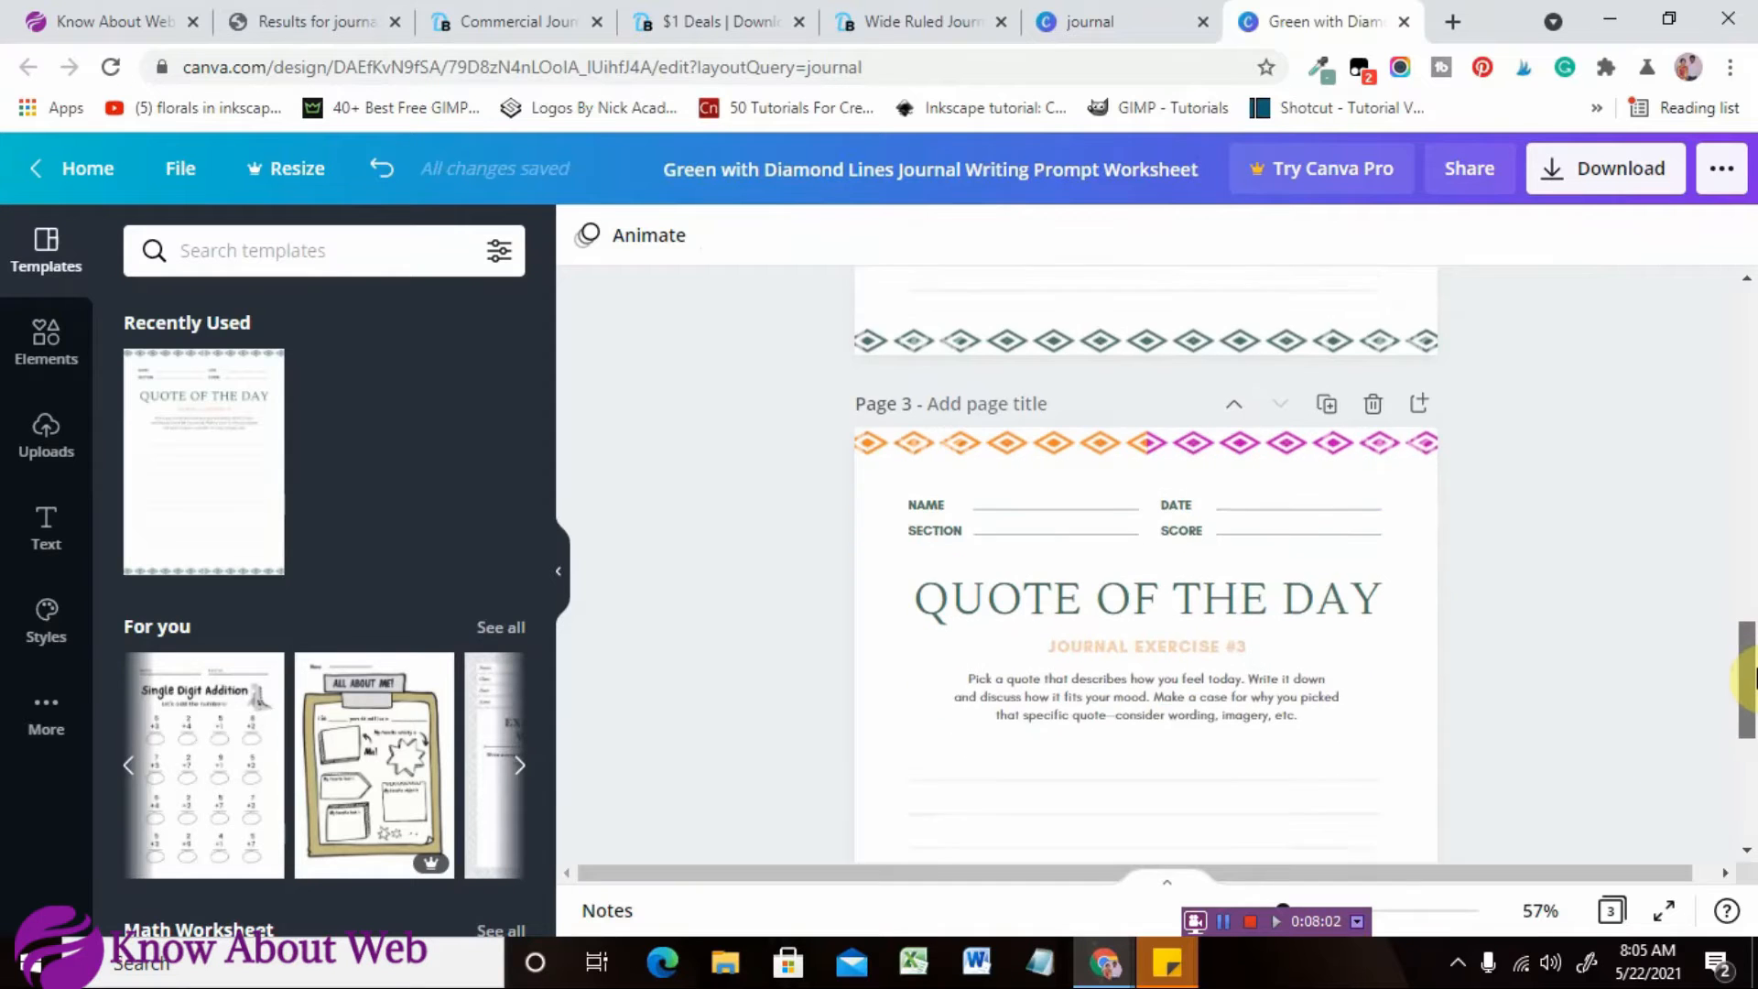
left_click(1236, 582)
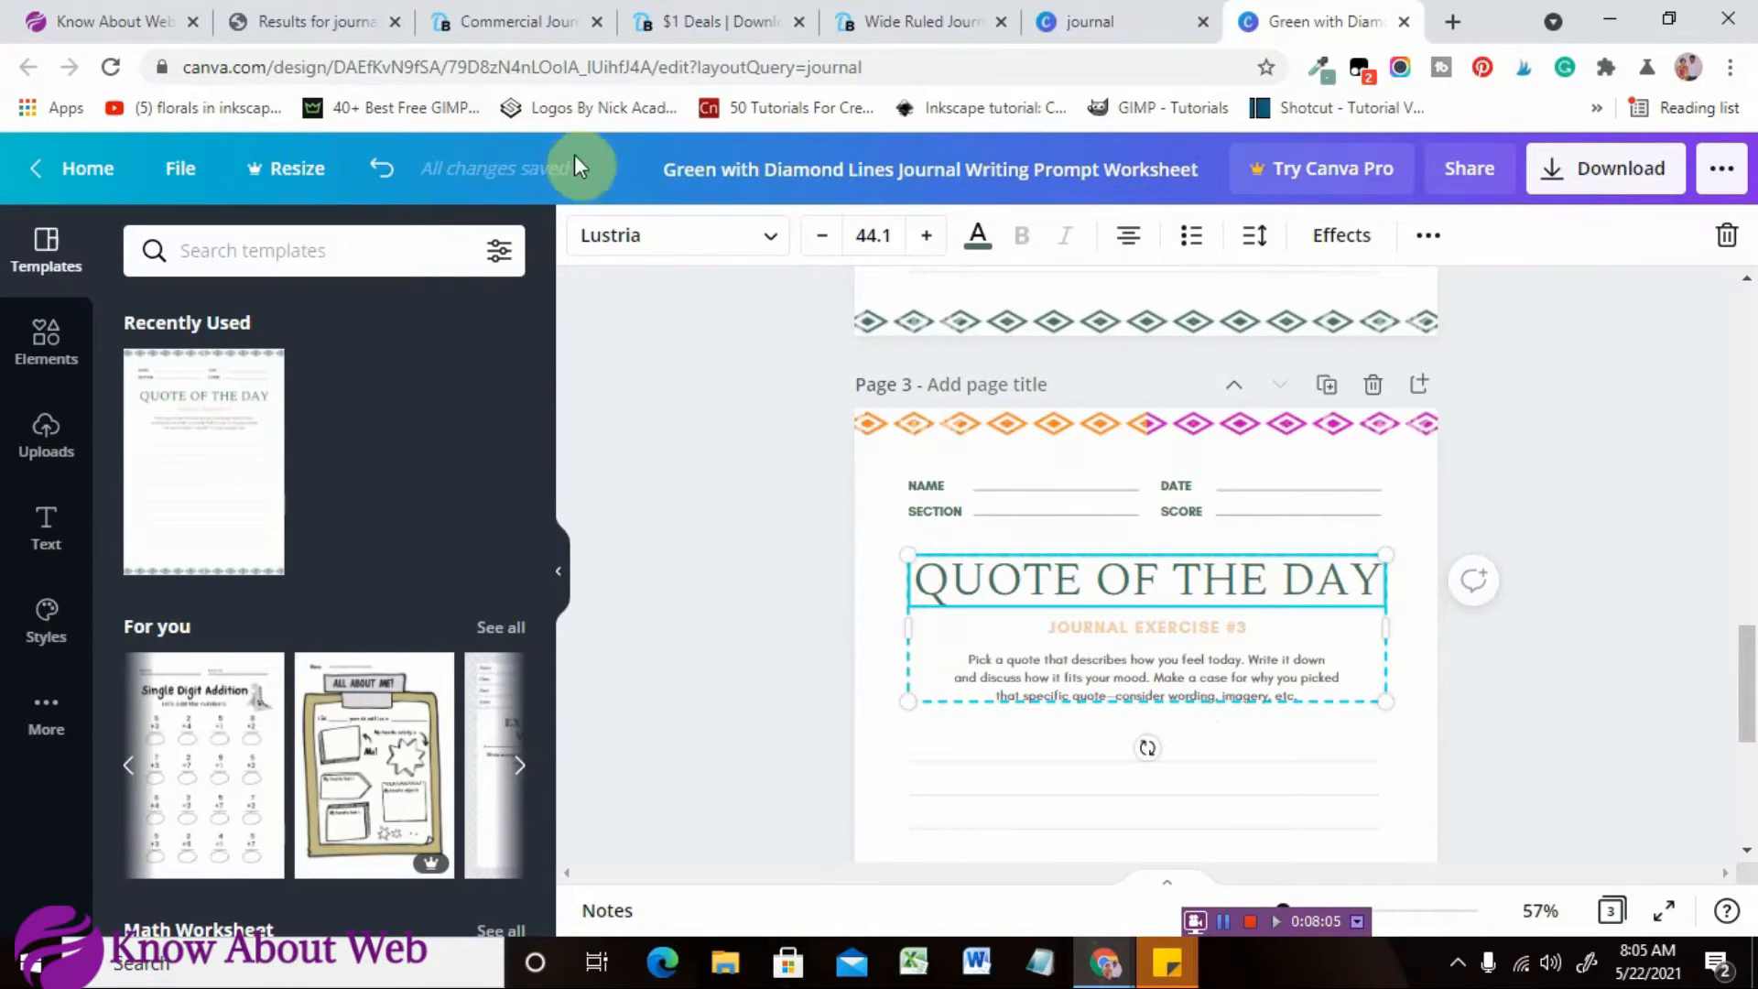
left_click(669, 239)
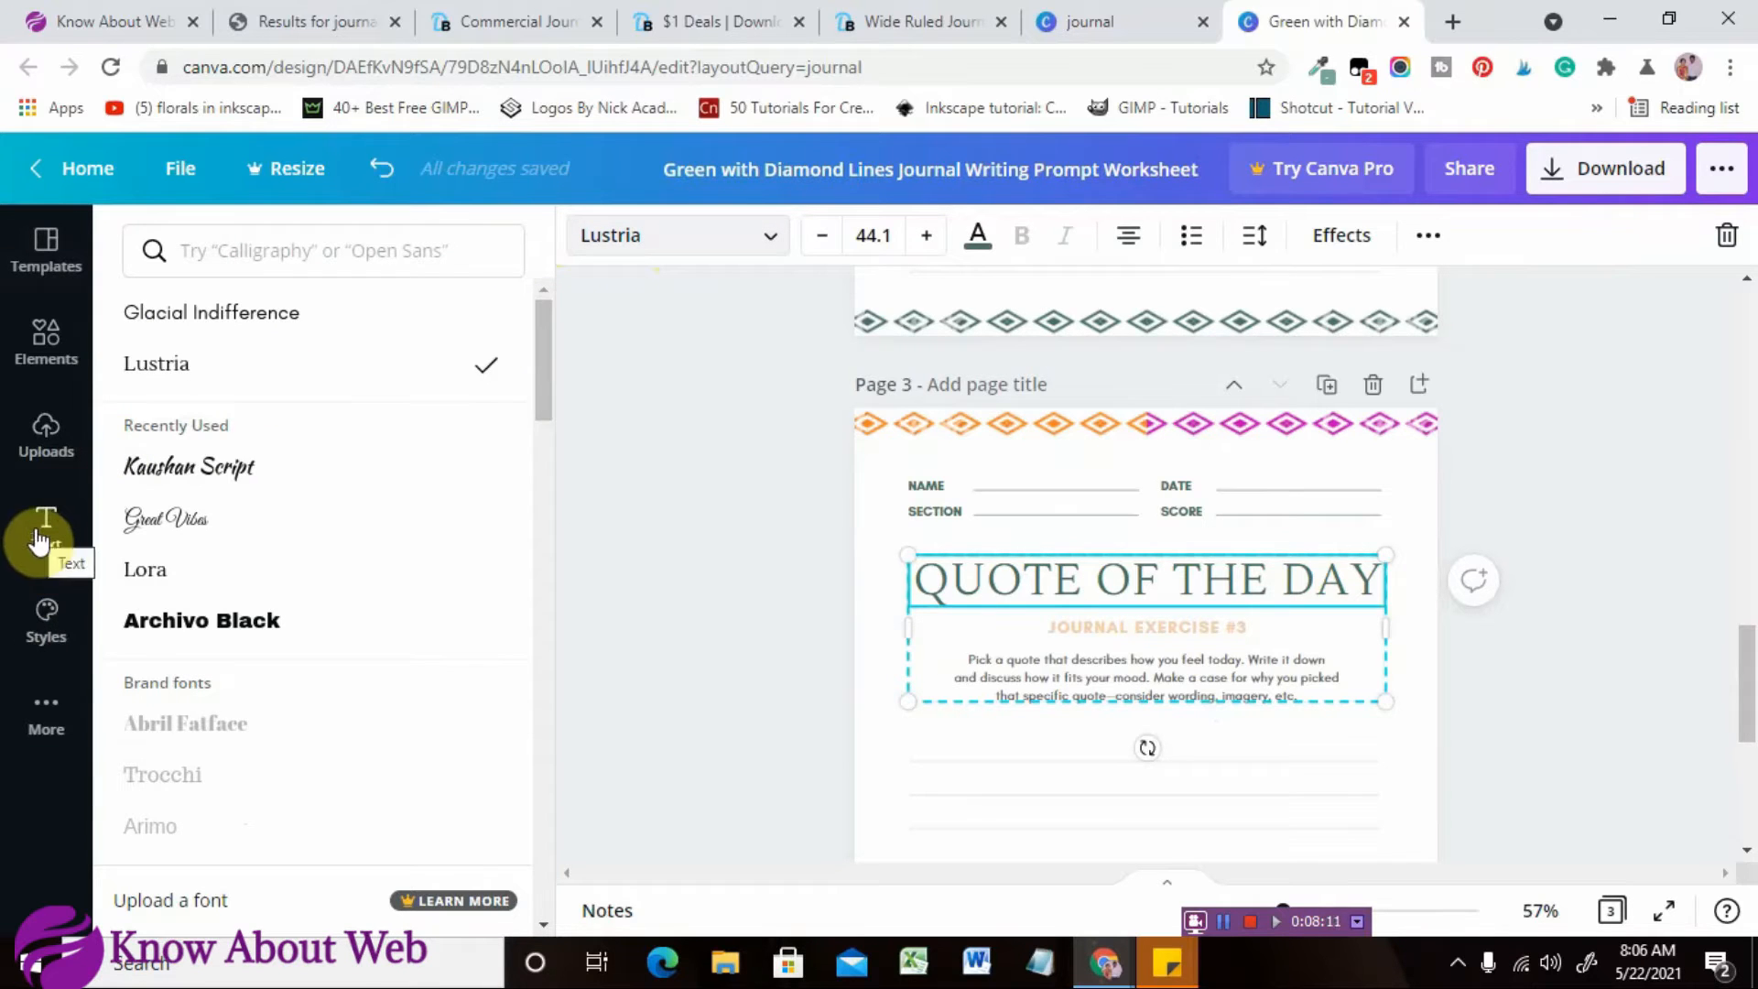
double_click(1078, 587)
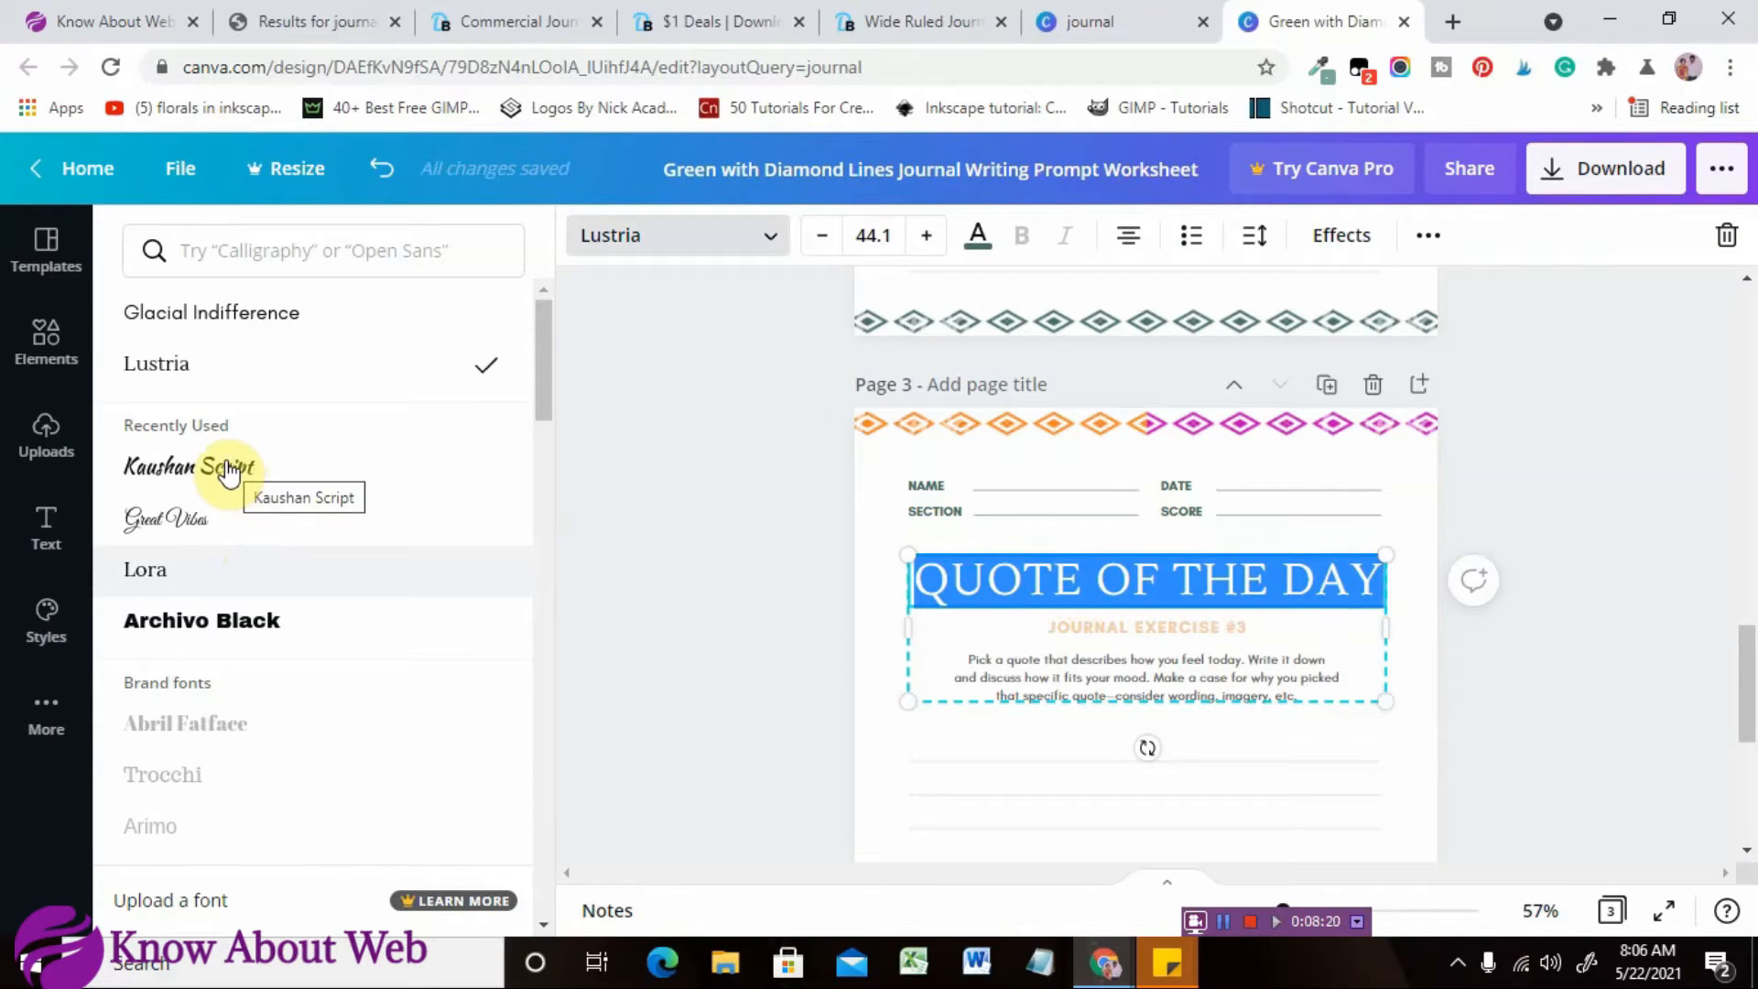
left_click(229, 472)
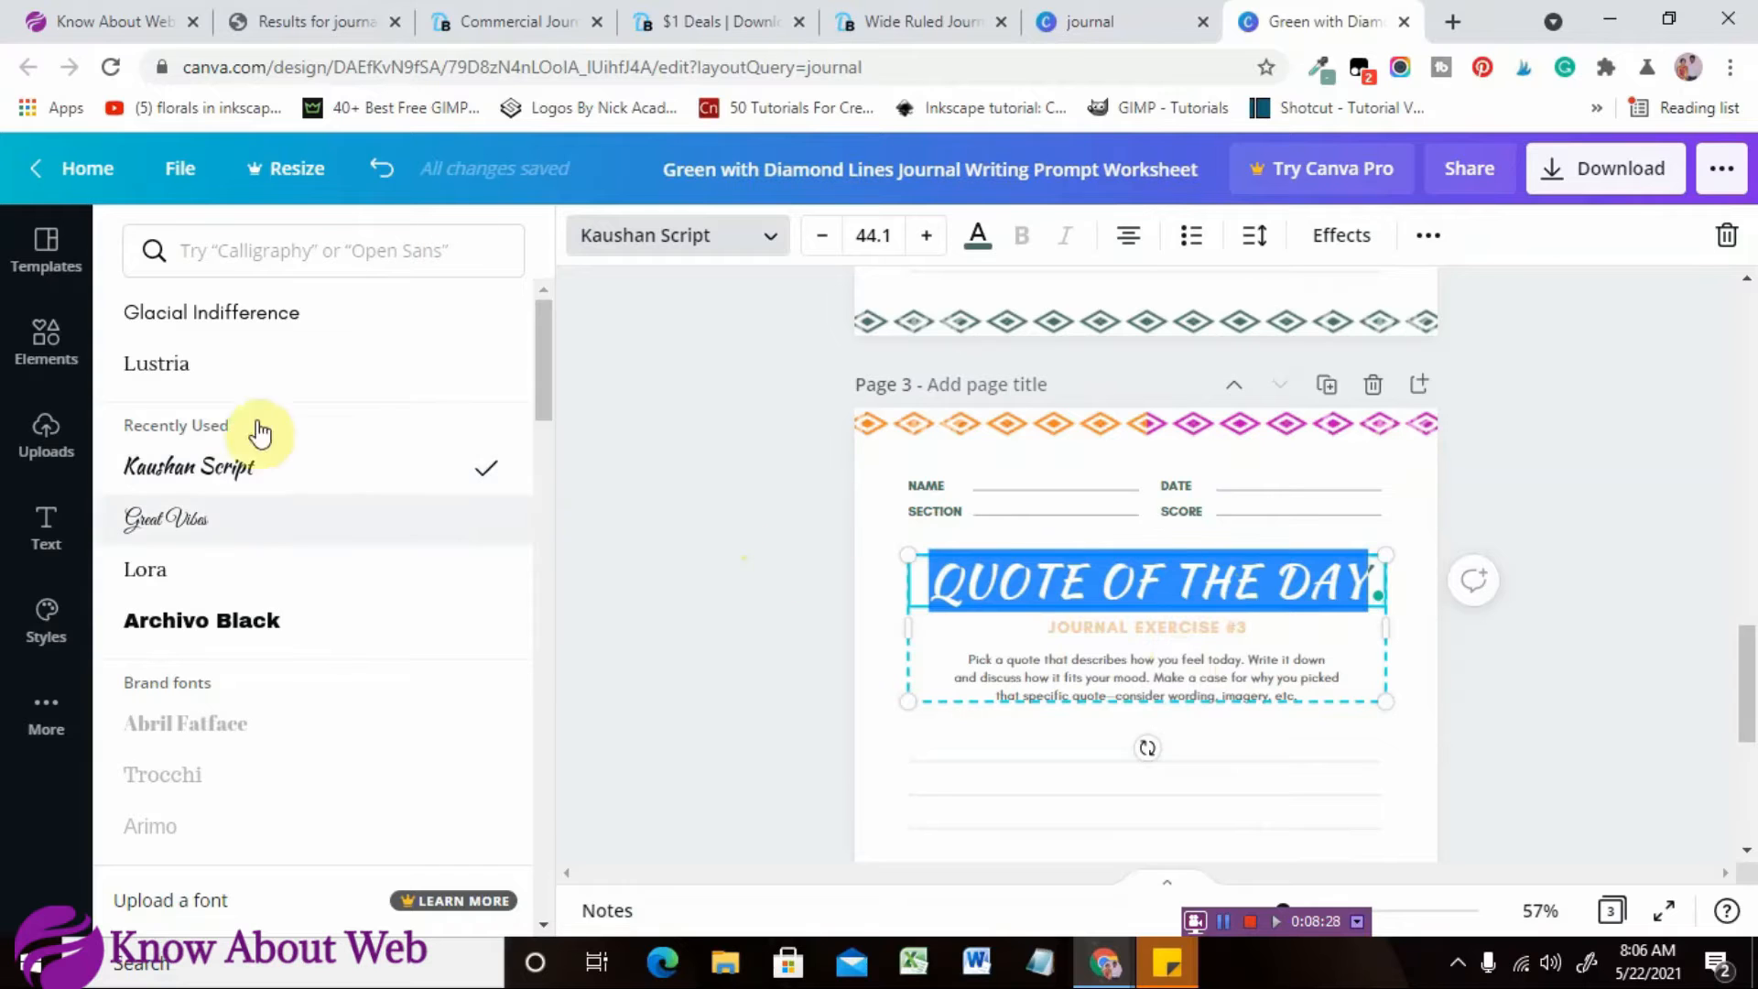
left_click(36, 356)
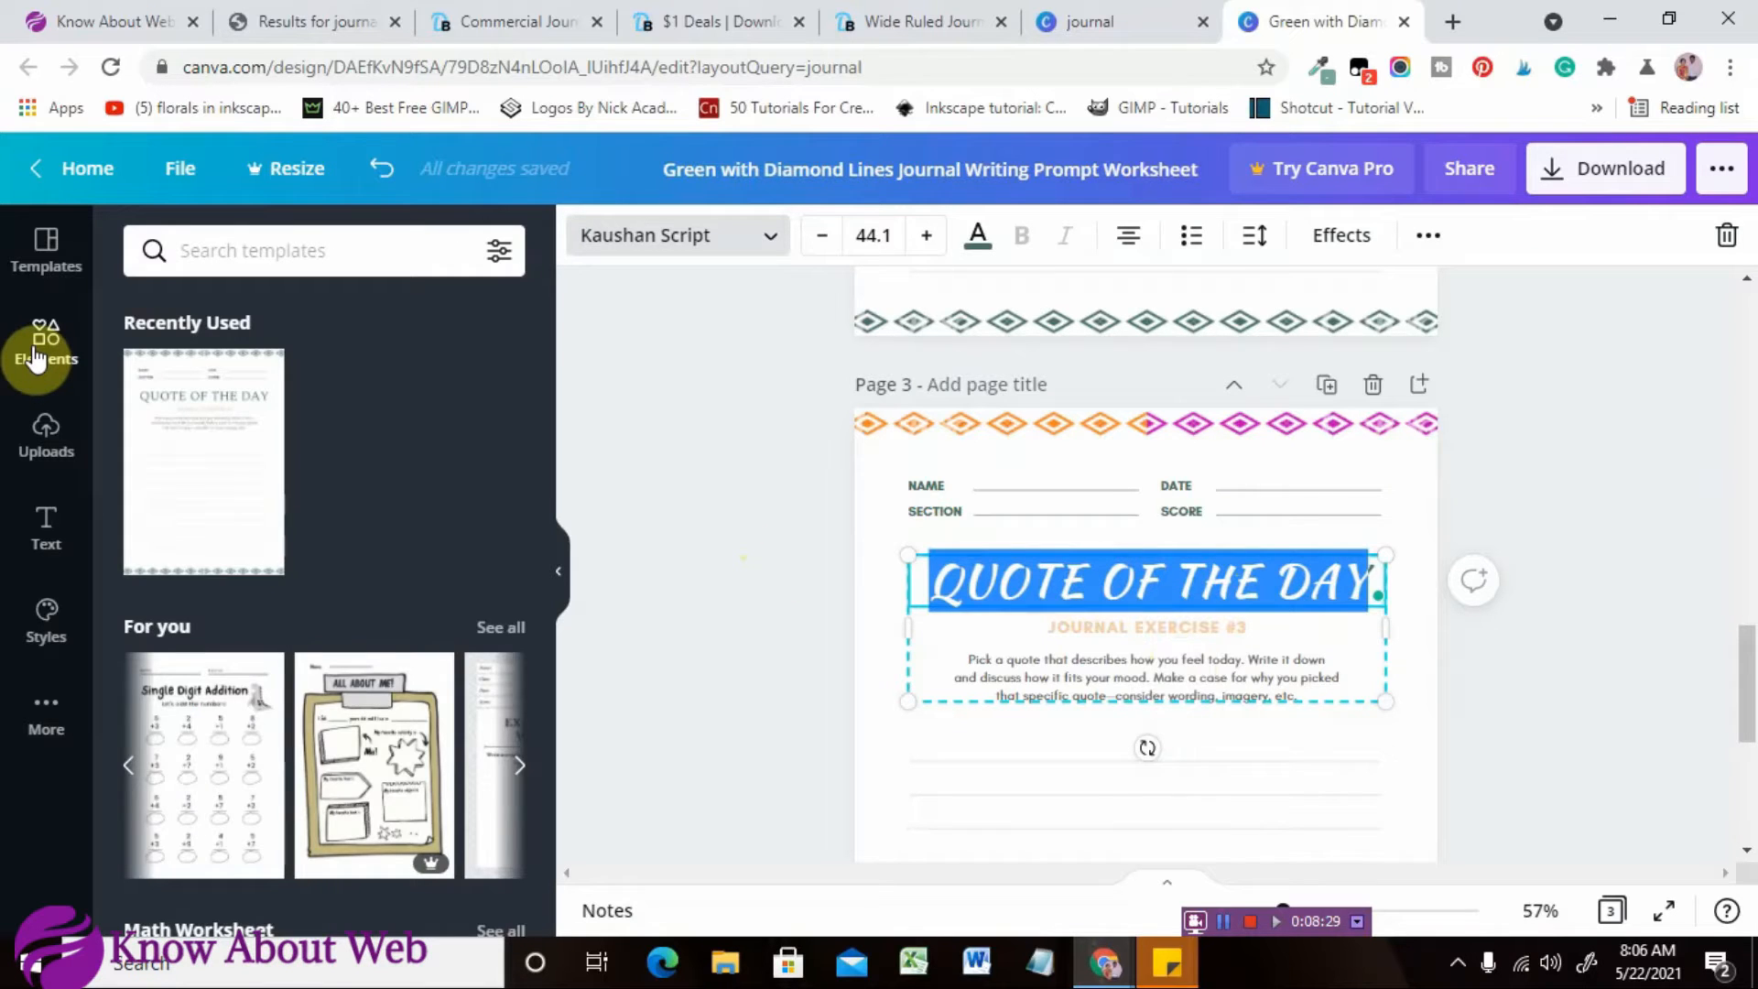
left_click(36, 355)
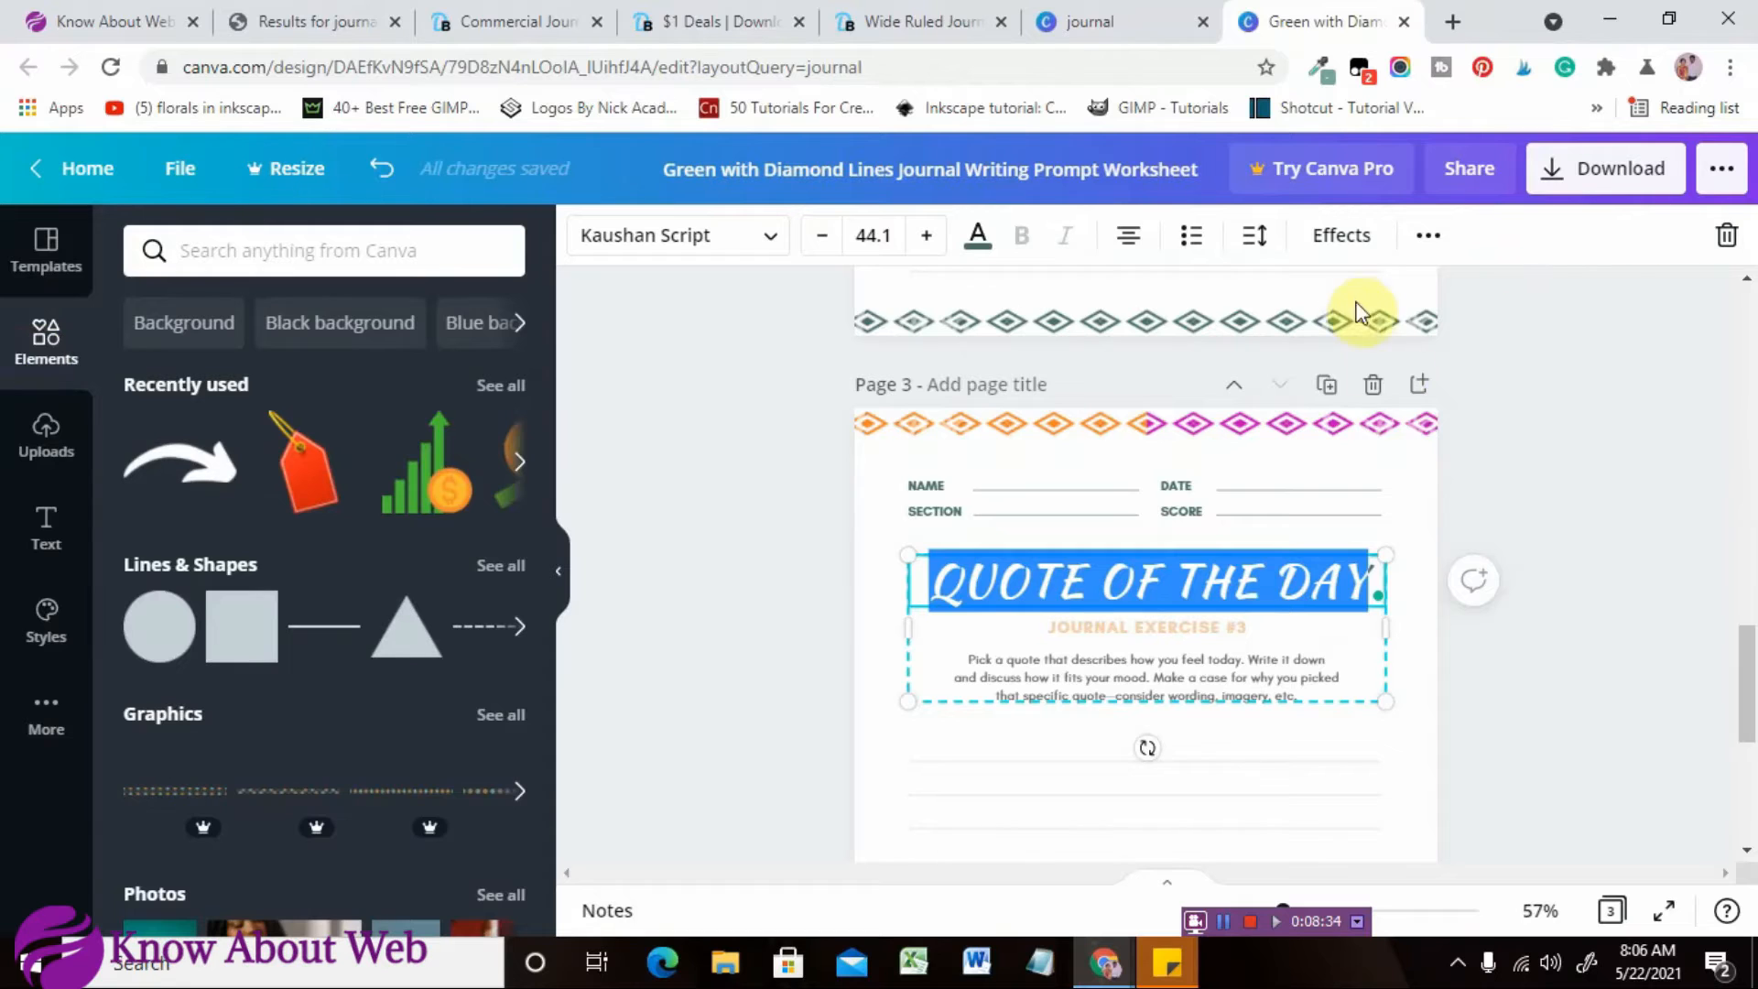
Duplicate page 3 and delete both halves of the top diamond border on the new page 4.
left_click(1327, 385)
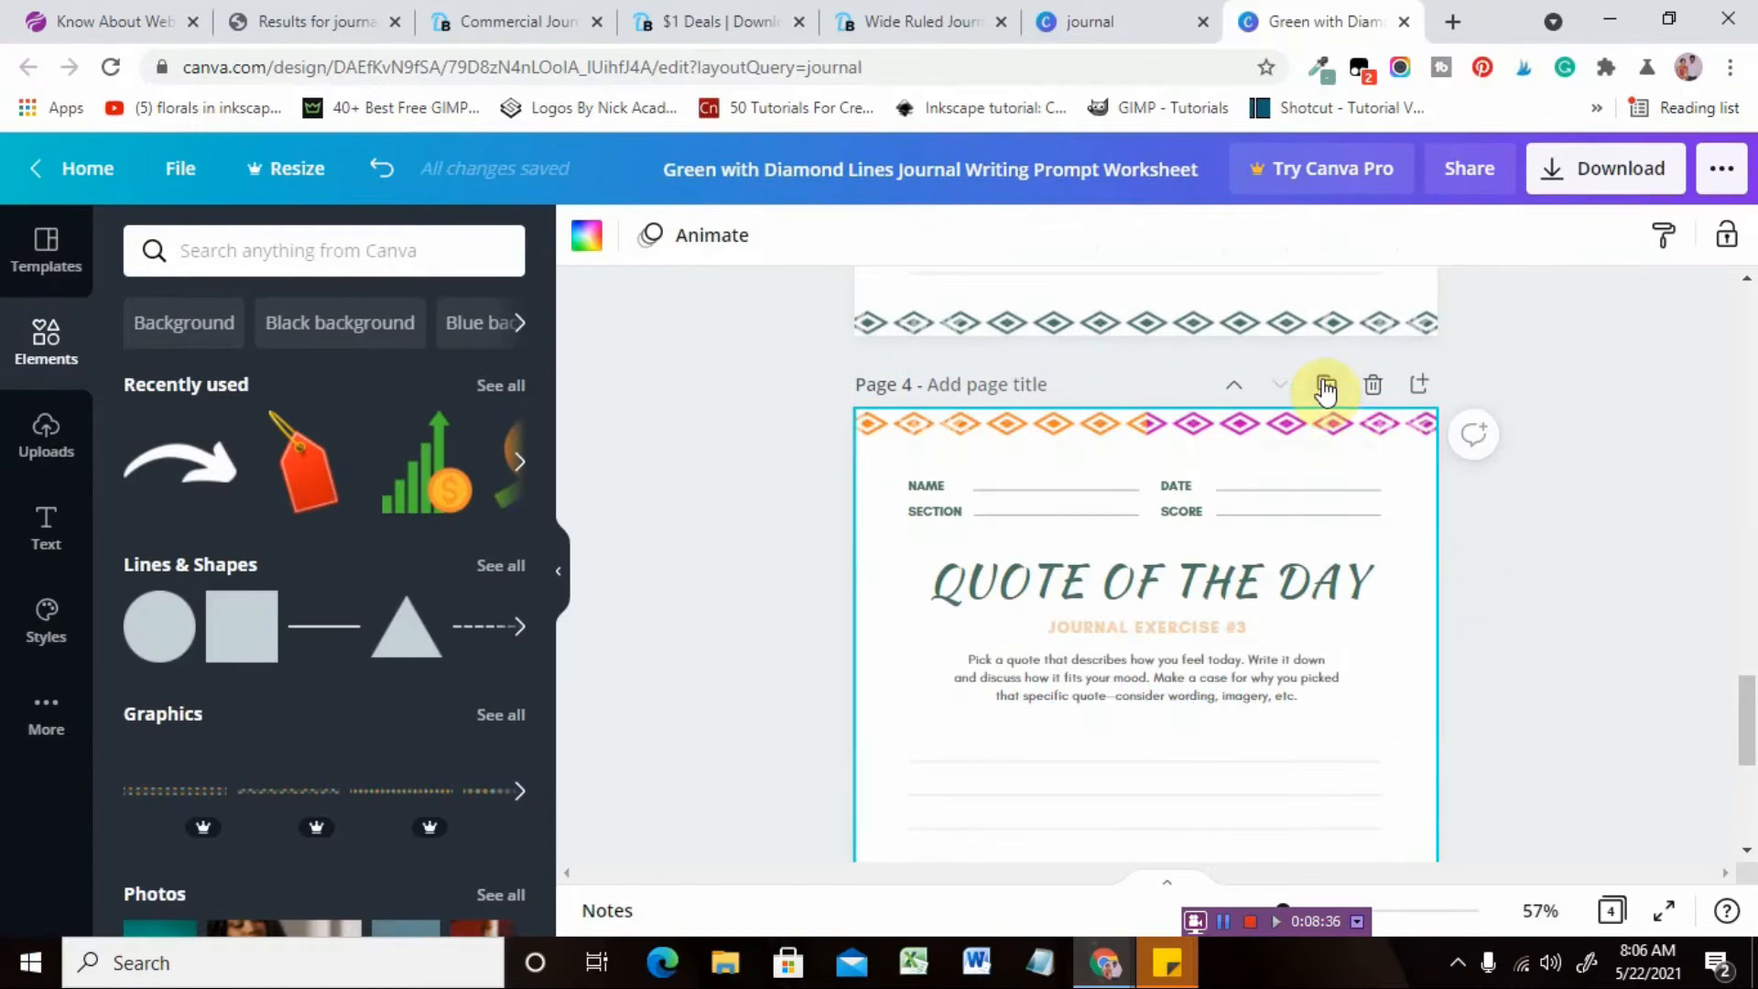
left_click(1097, 467)
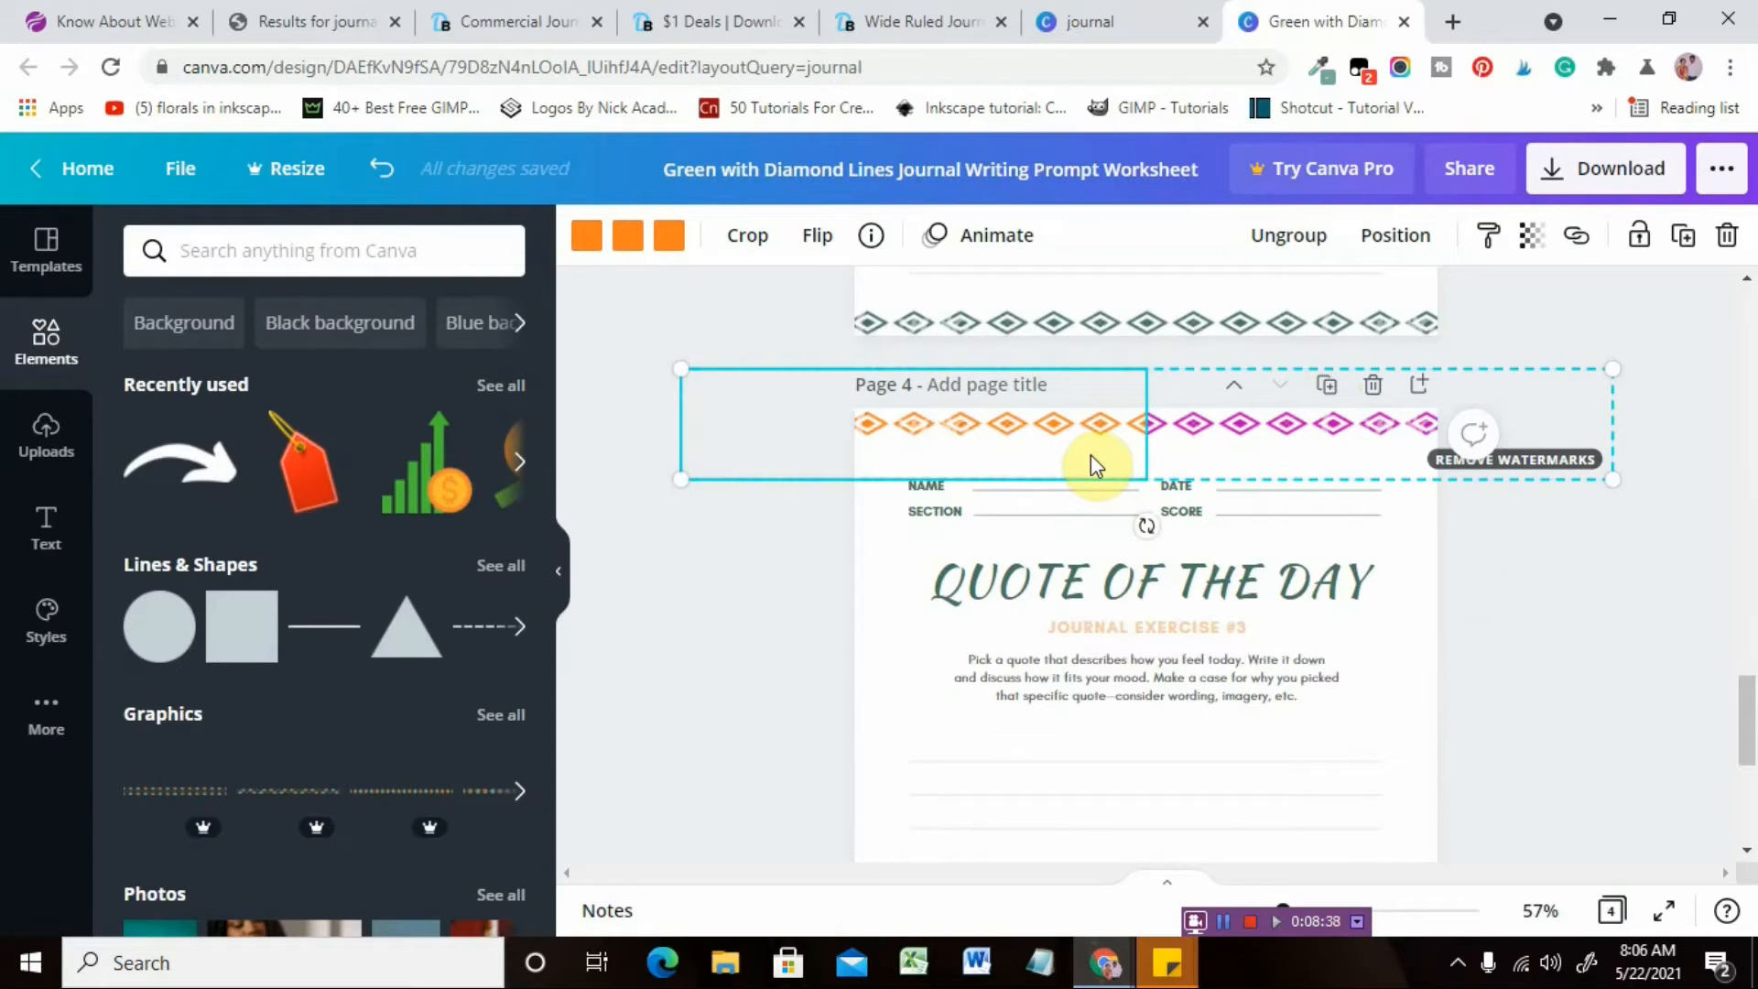
key("Delete")
left_click(1235, 476)
key("Delete")
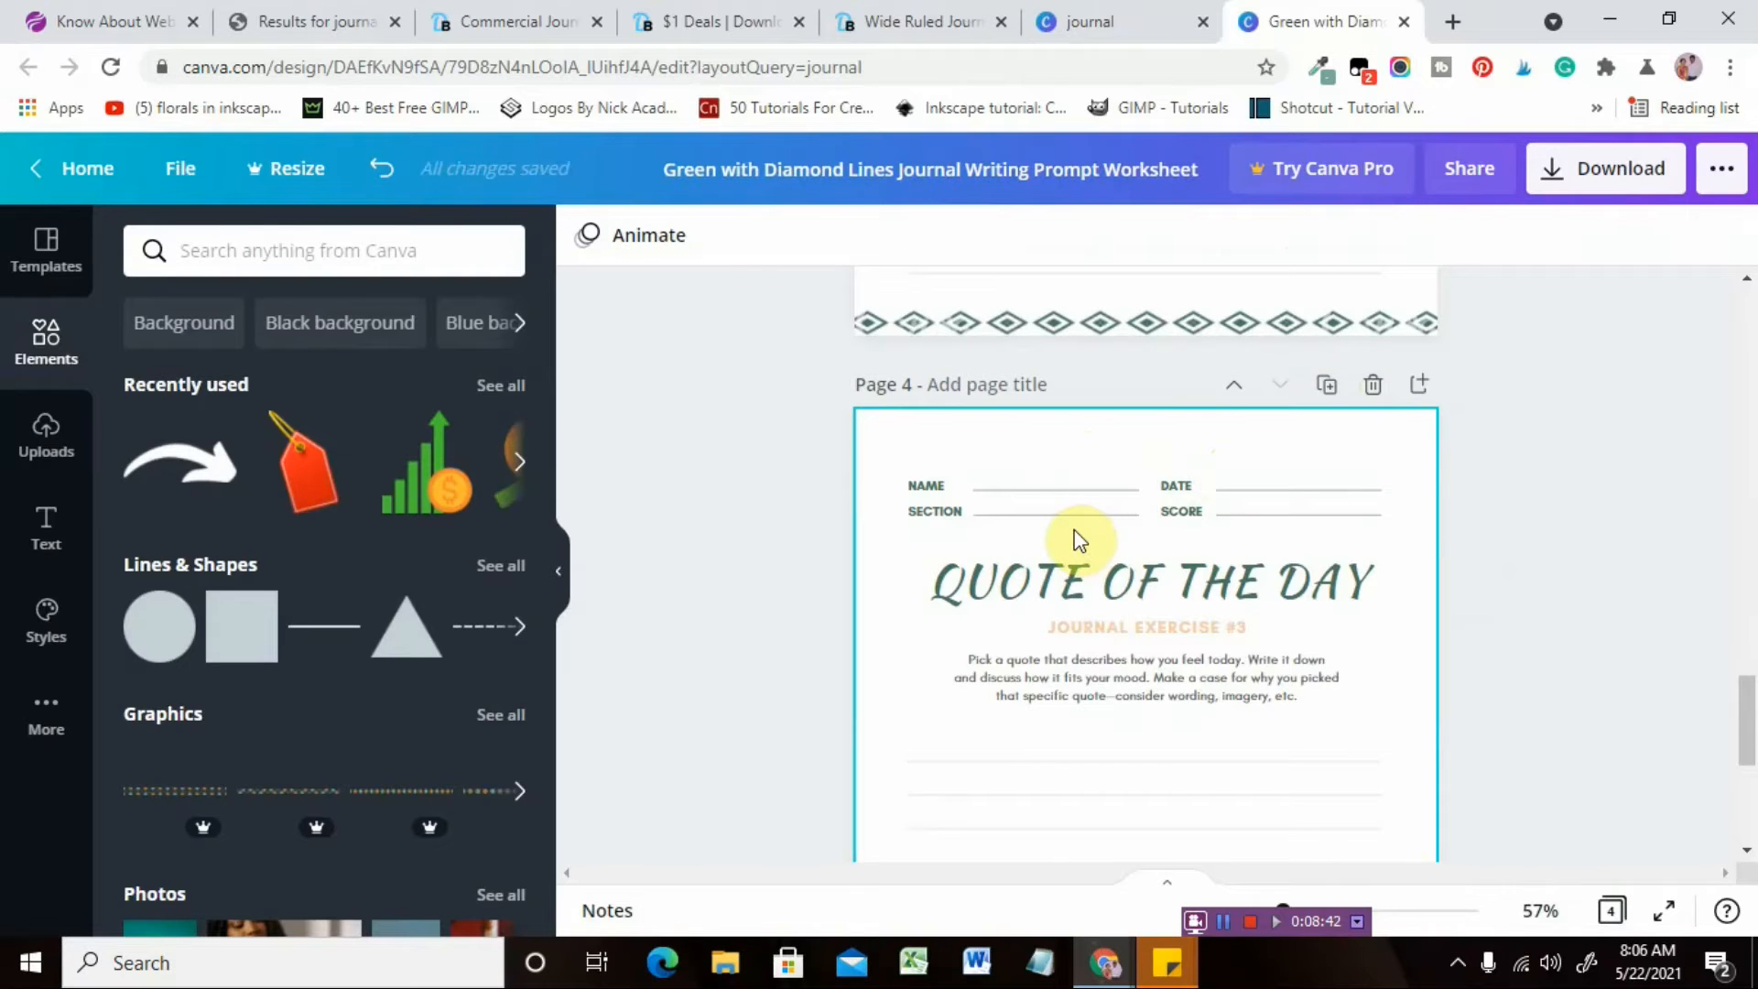
Delete the name, section, date and score fields, the title and the prompt text from page 4.
left_click(1045, 519)
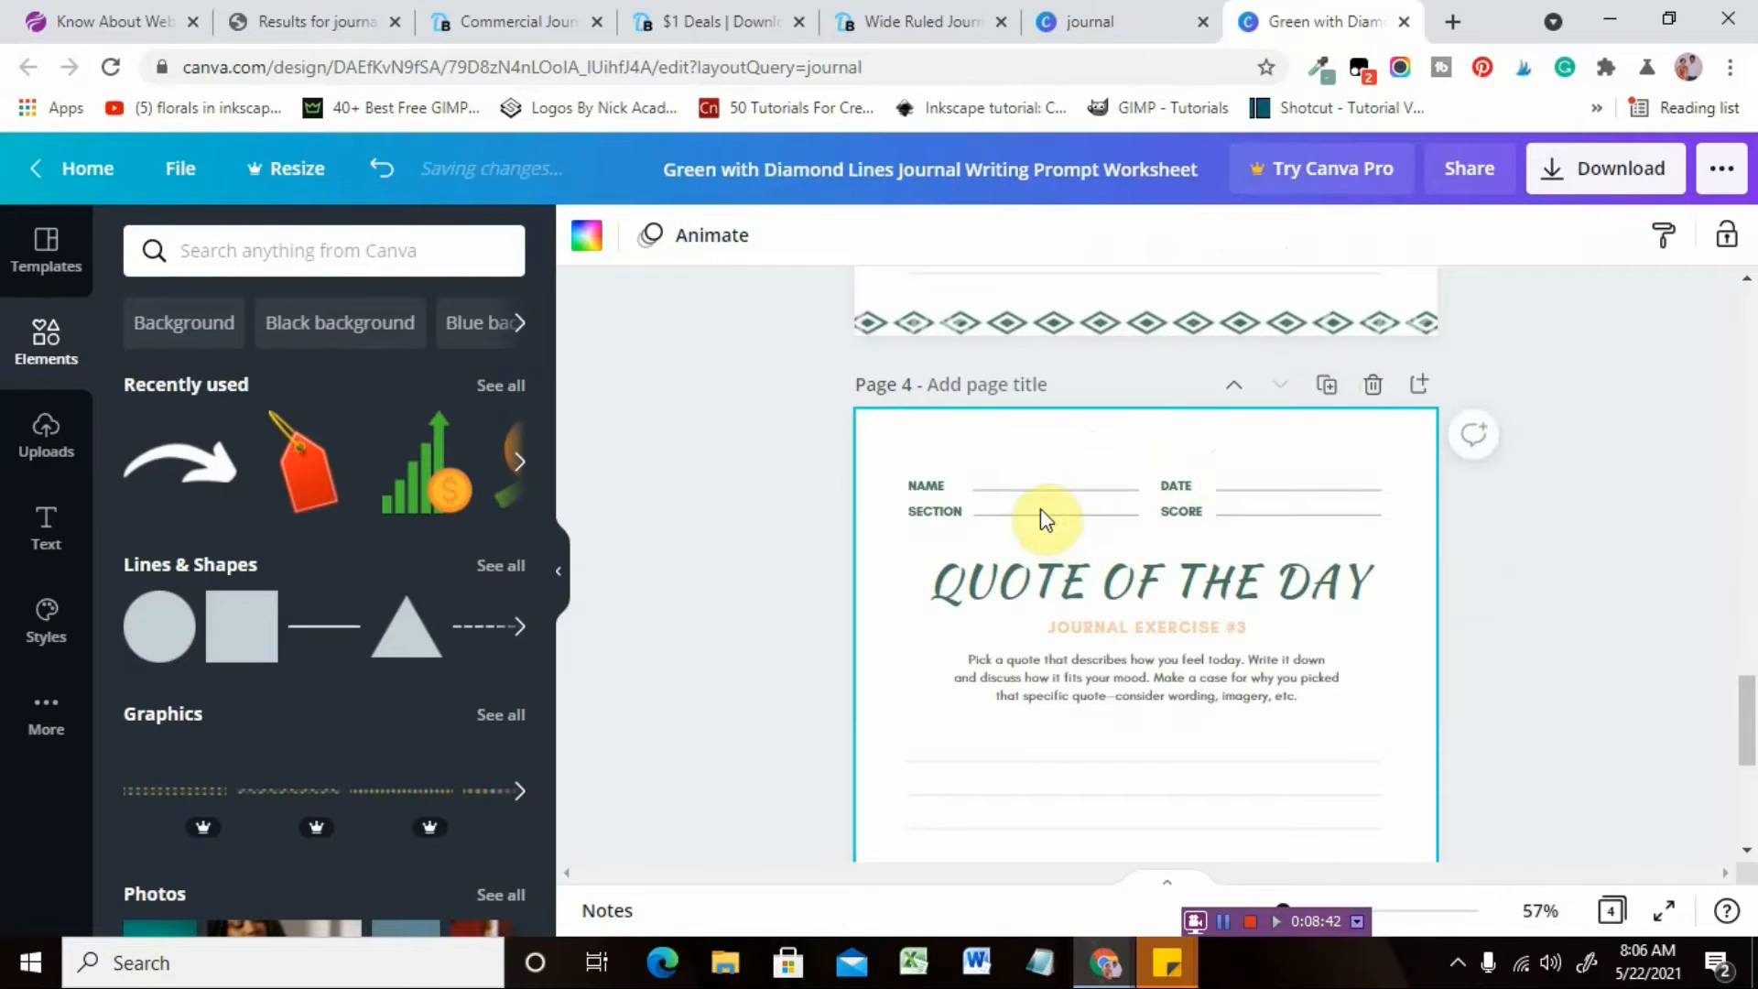
left_click(1181, 513)
key("Delete")
left_click(1278, 515)
left_click_drag(1284, 529, 1276, 502)
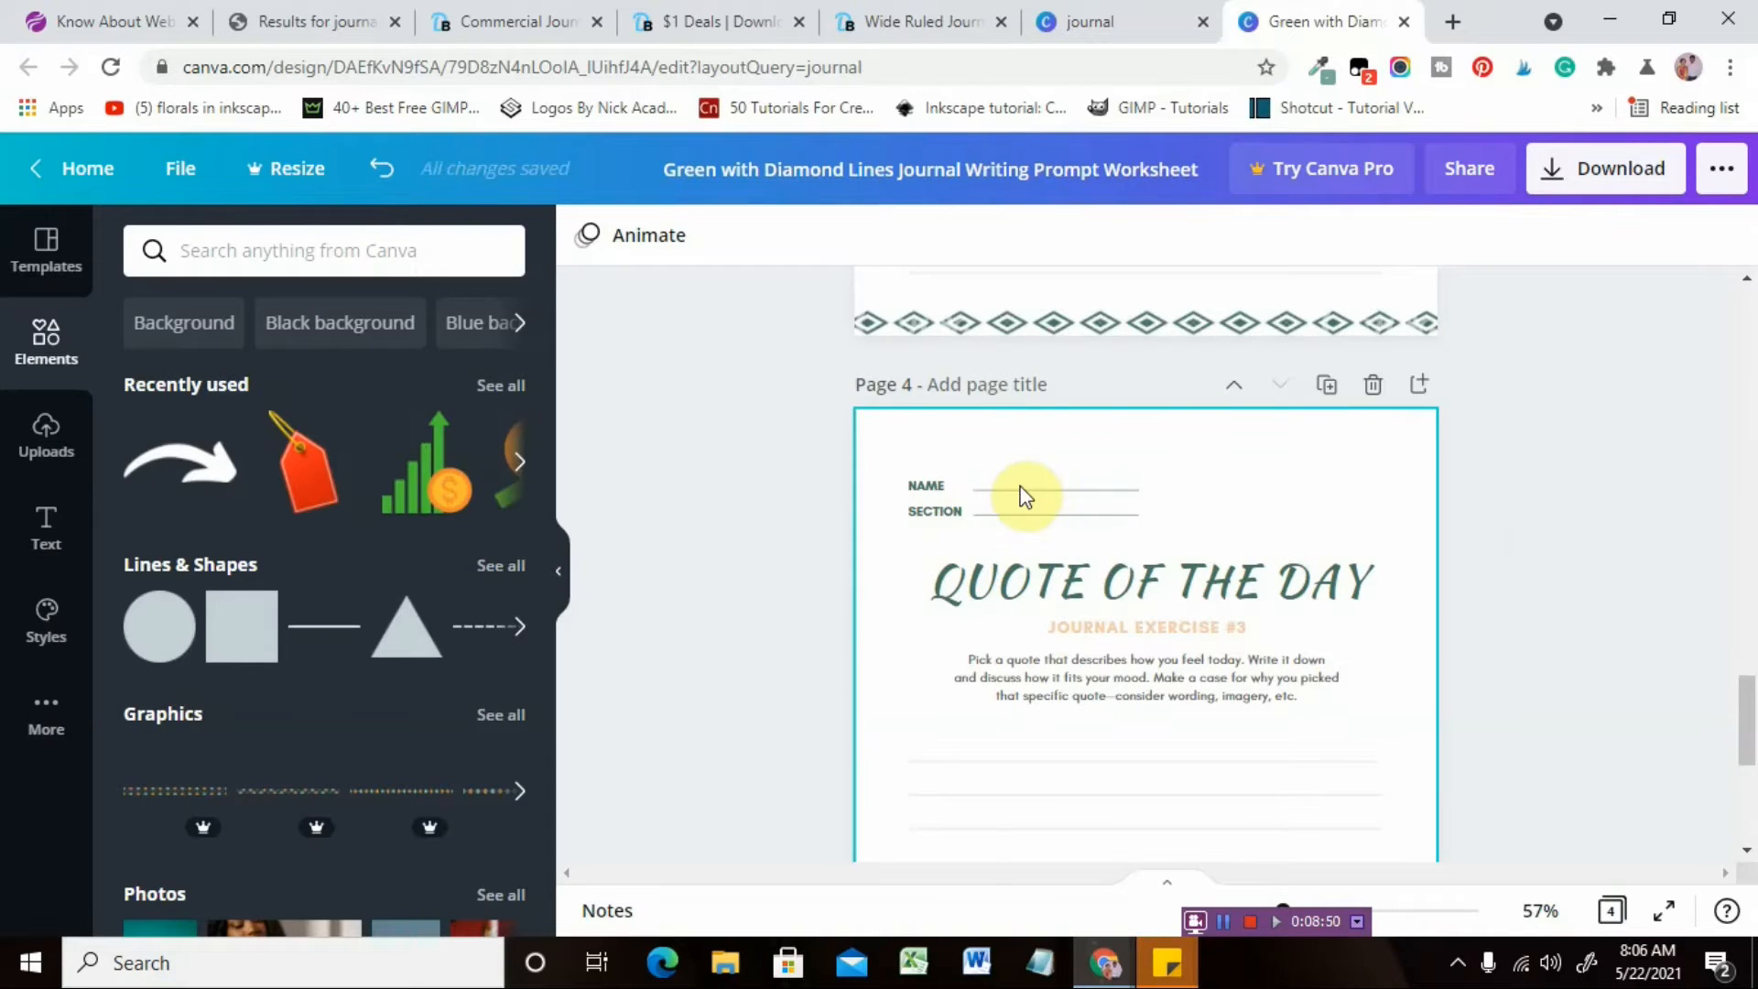
left_click(1020, 487)
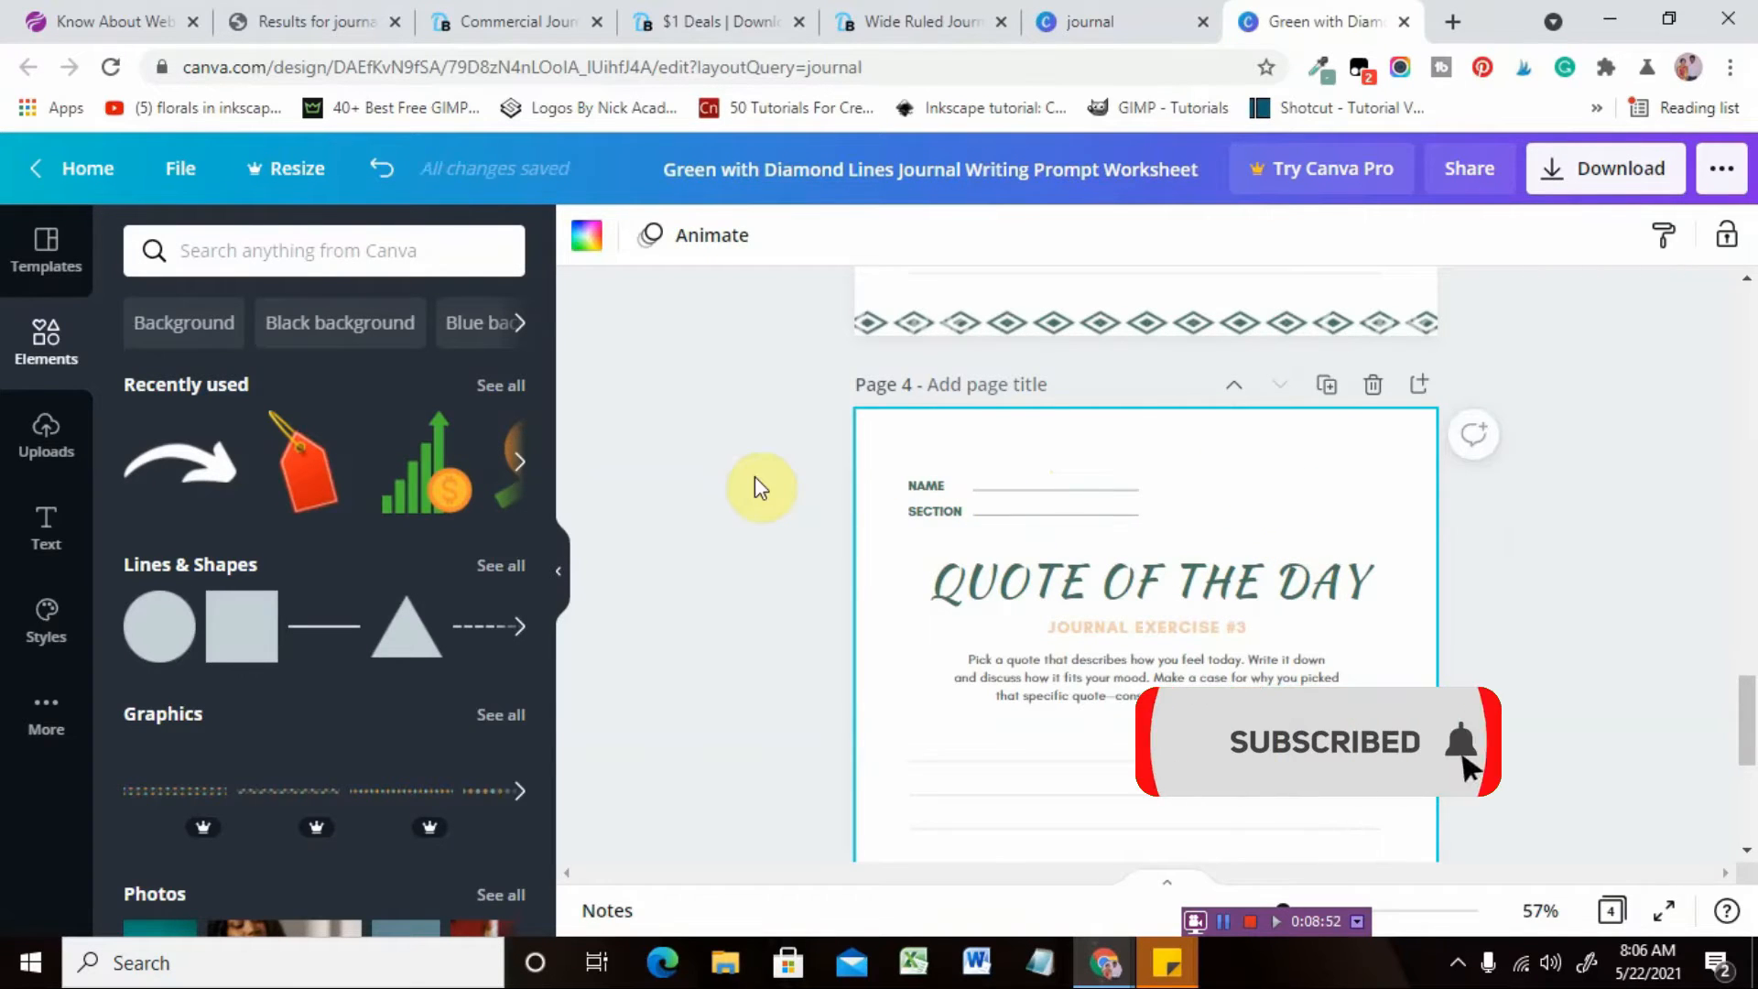
left_click_drag(1308, 678, 1339, 721)
key("Delete")
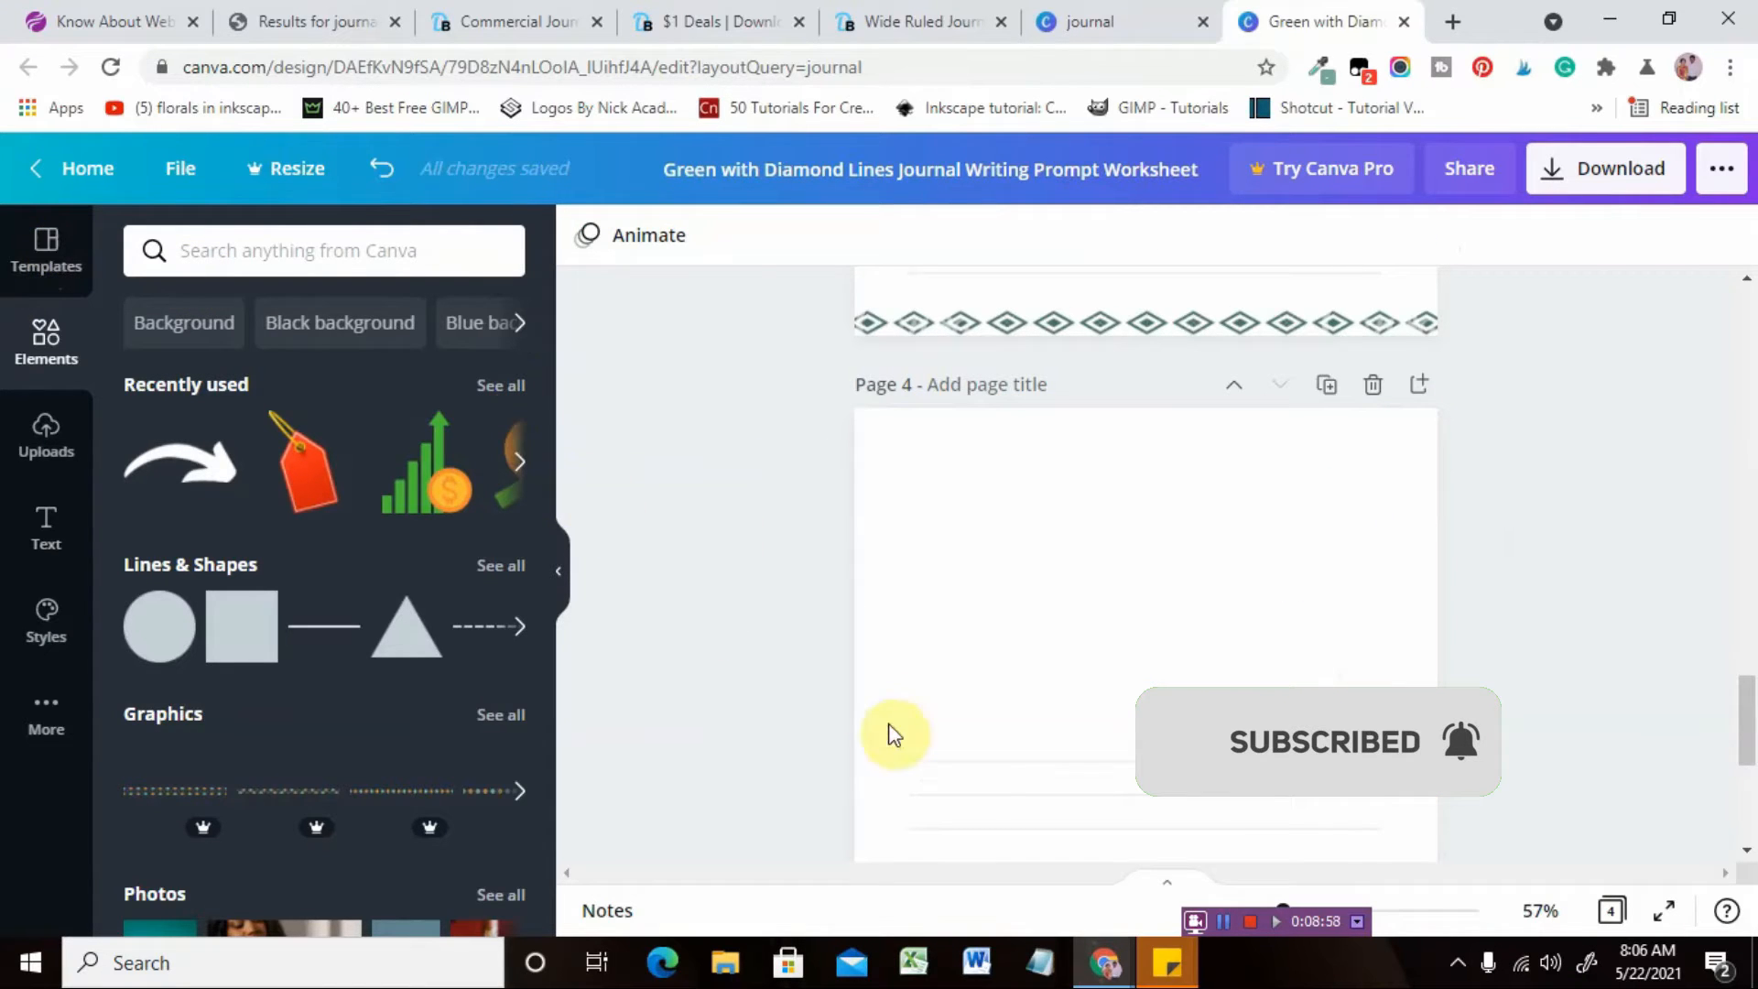
Duplicate the group of ruled lines on page 4 and place the copy over the empty upper part of the page.
left_click(975, 765)
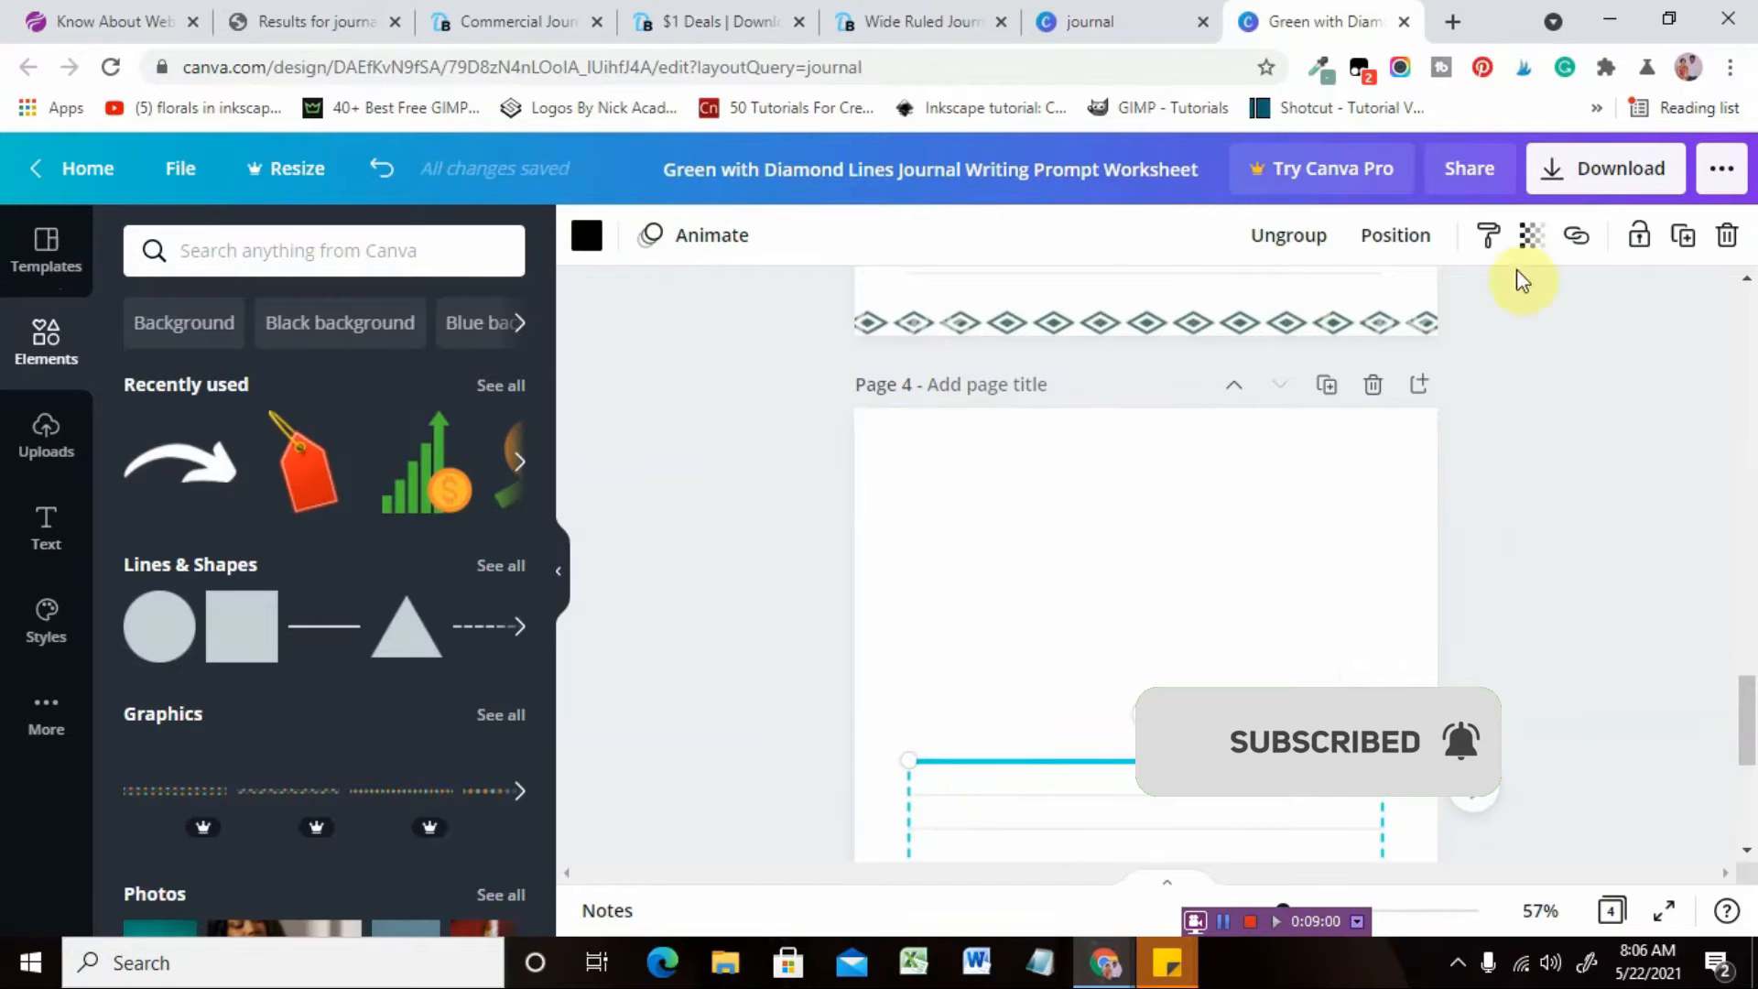
left_click(1681, 240)
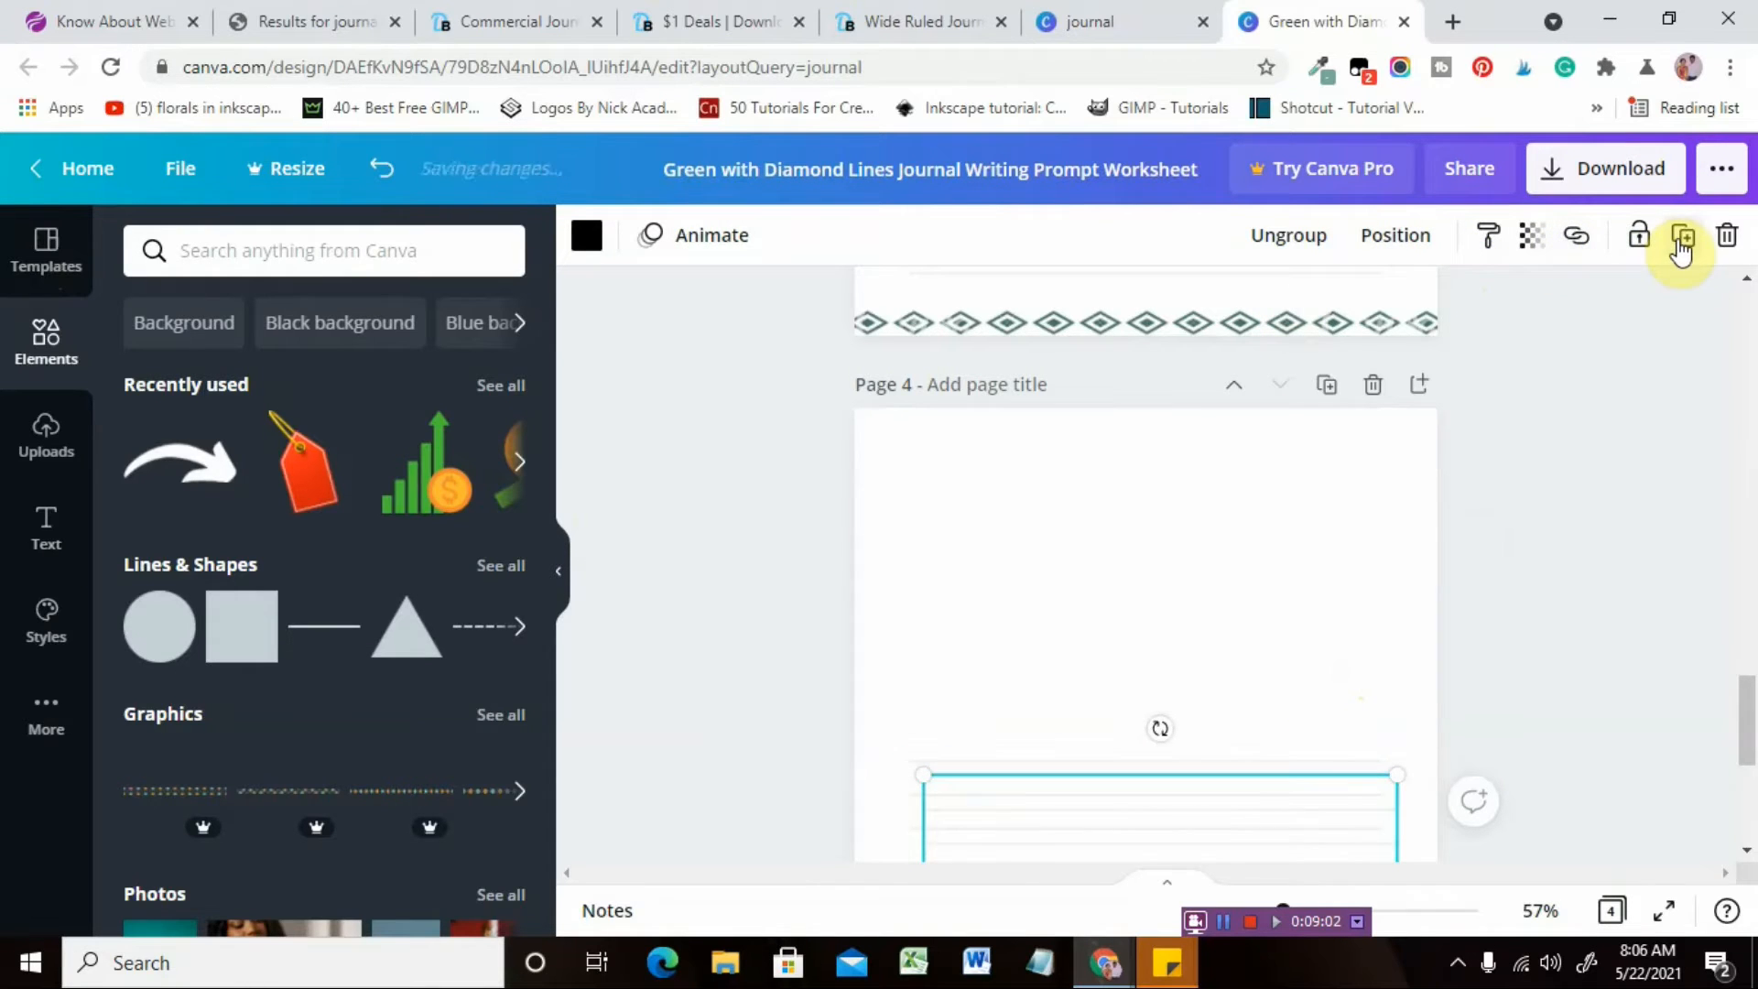
left_click_drag(1254, 455, 1233, 466)
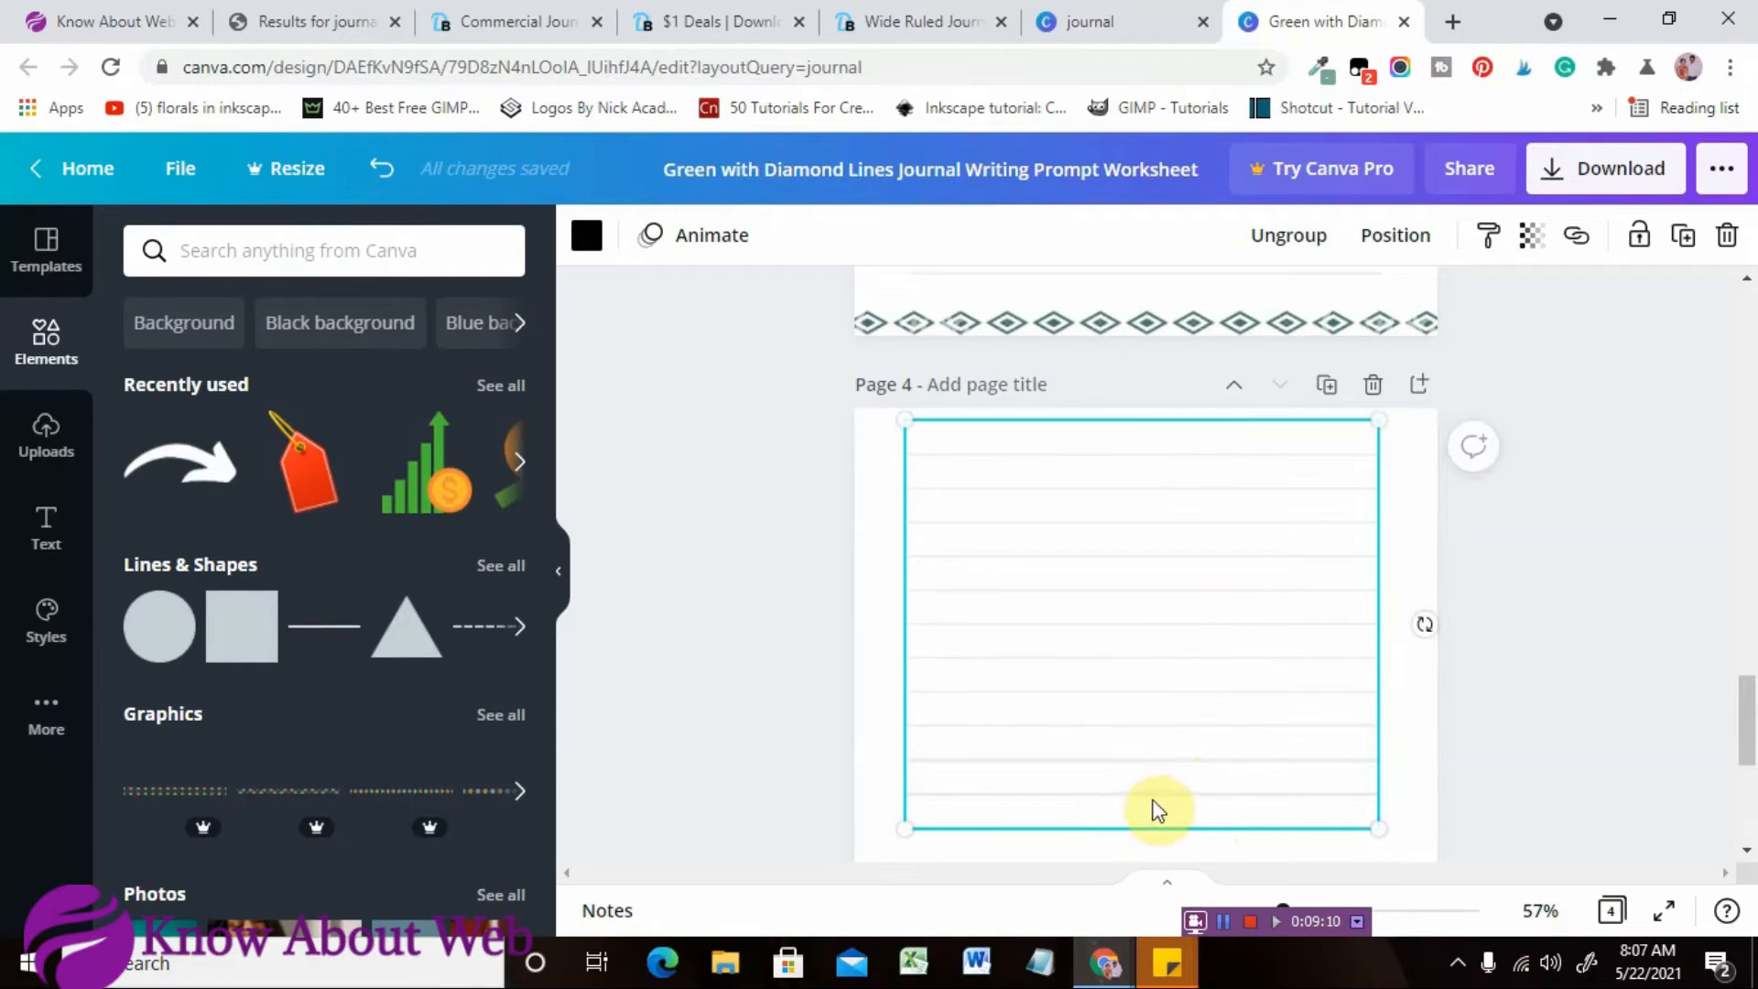
left_click(1576, 675)
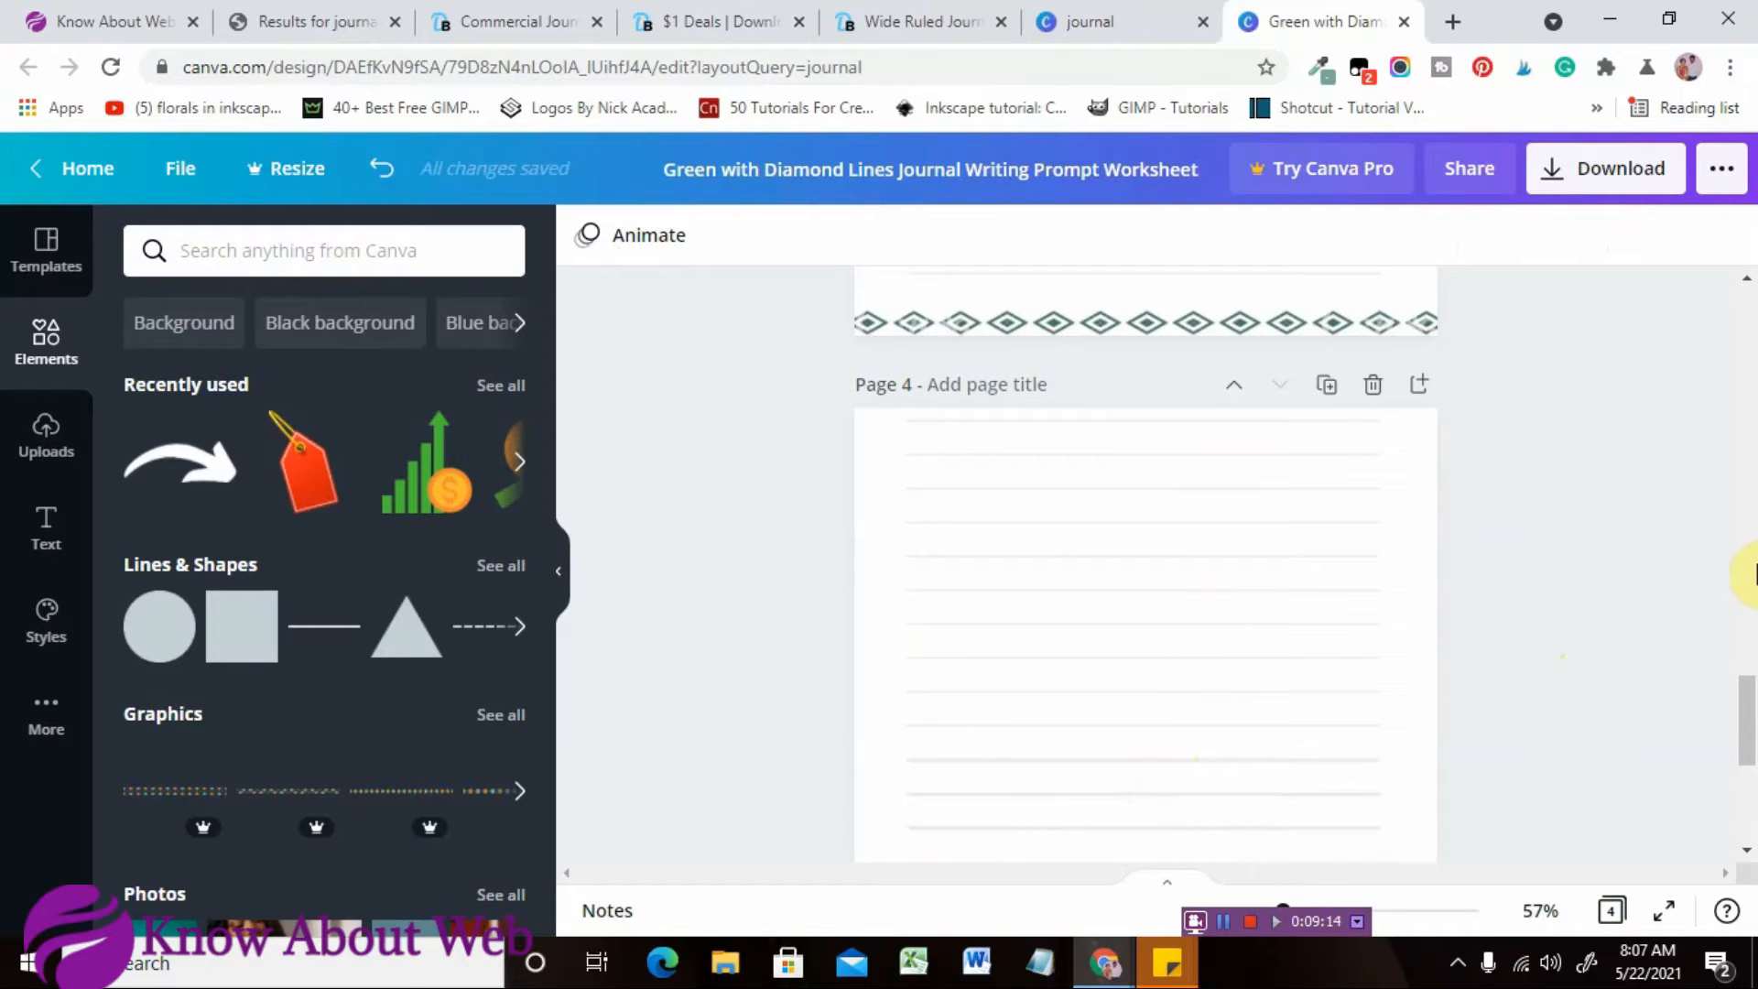
Ungroup the copied ruled lines on page 4 and remove the line nearest the page's upper edge.
mouse_move(1753, 741)
left_mouse_down()
mouse_move(1752, 784)
mouse_move(1749, 609)
mouse_move(1752, 747)
left_mouse_up()
left_click(1072, 593)
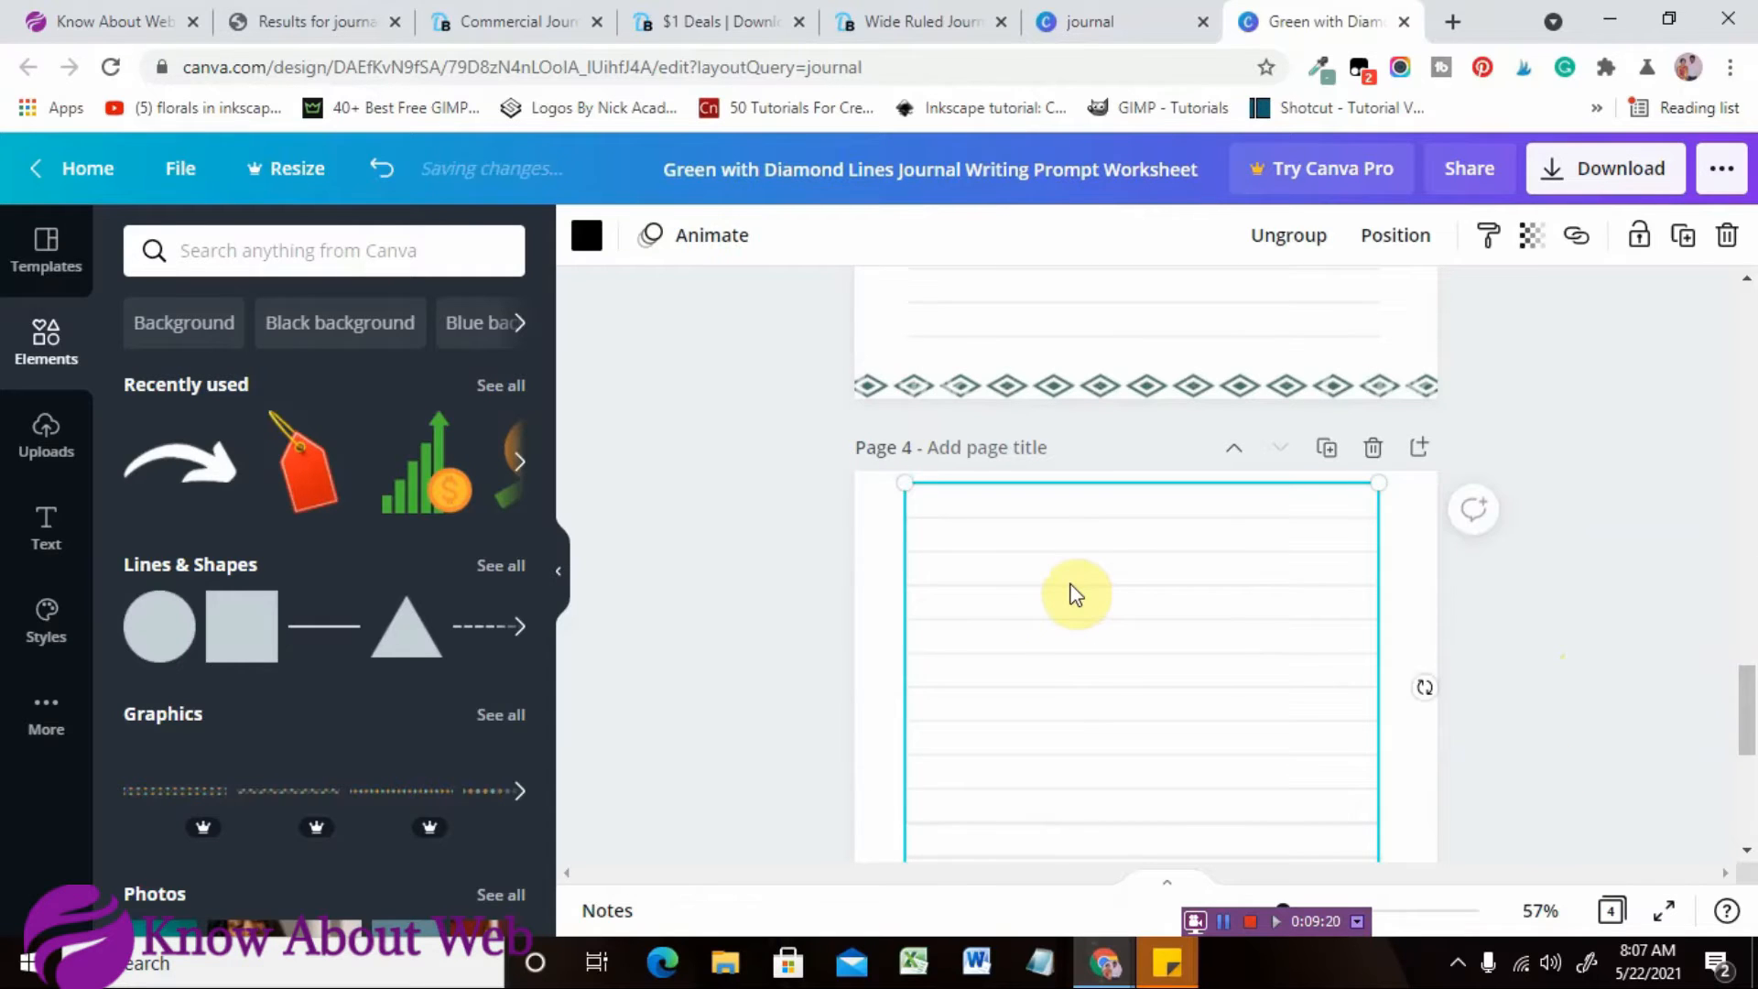
left_click(1294, 242)
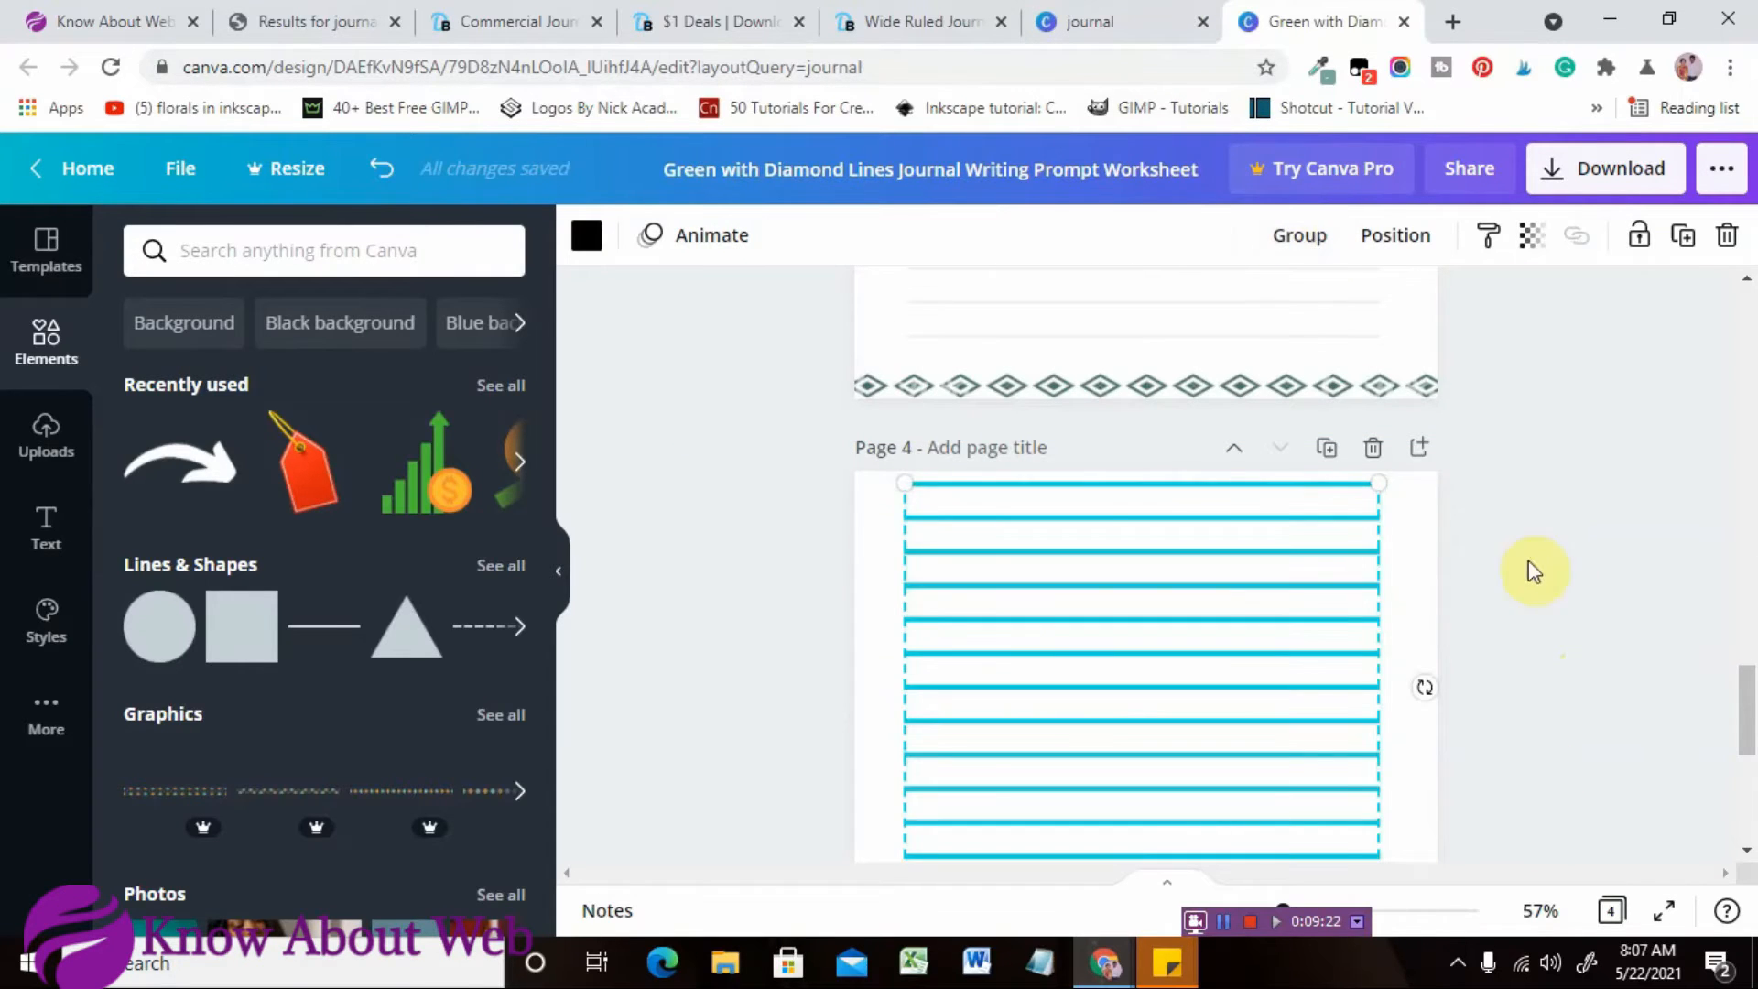
left_click(1562, 559)
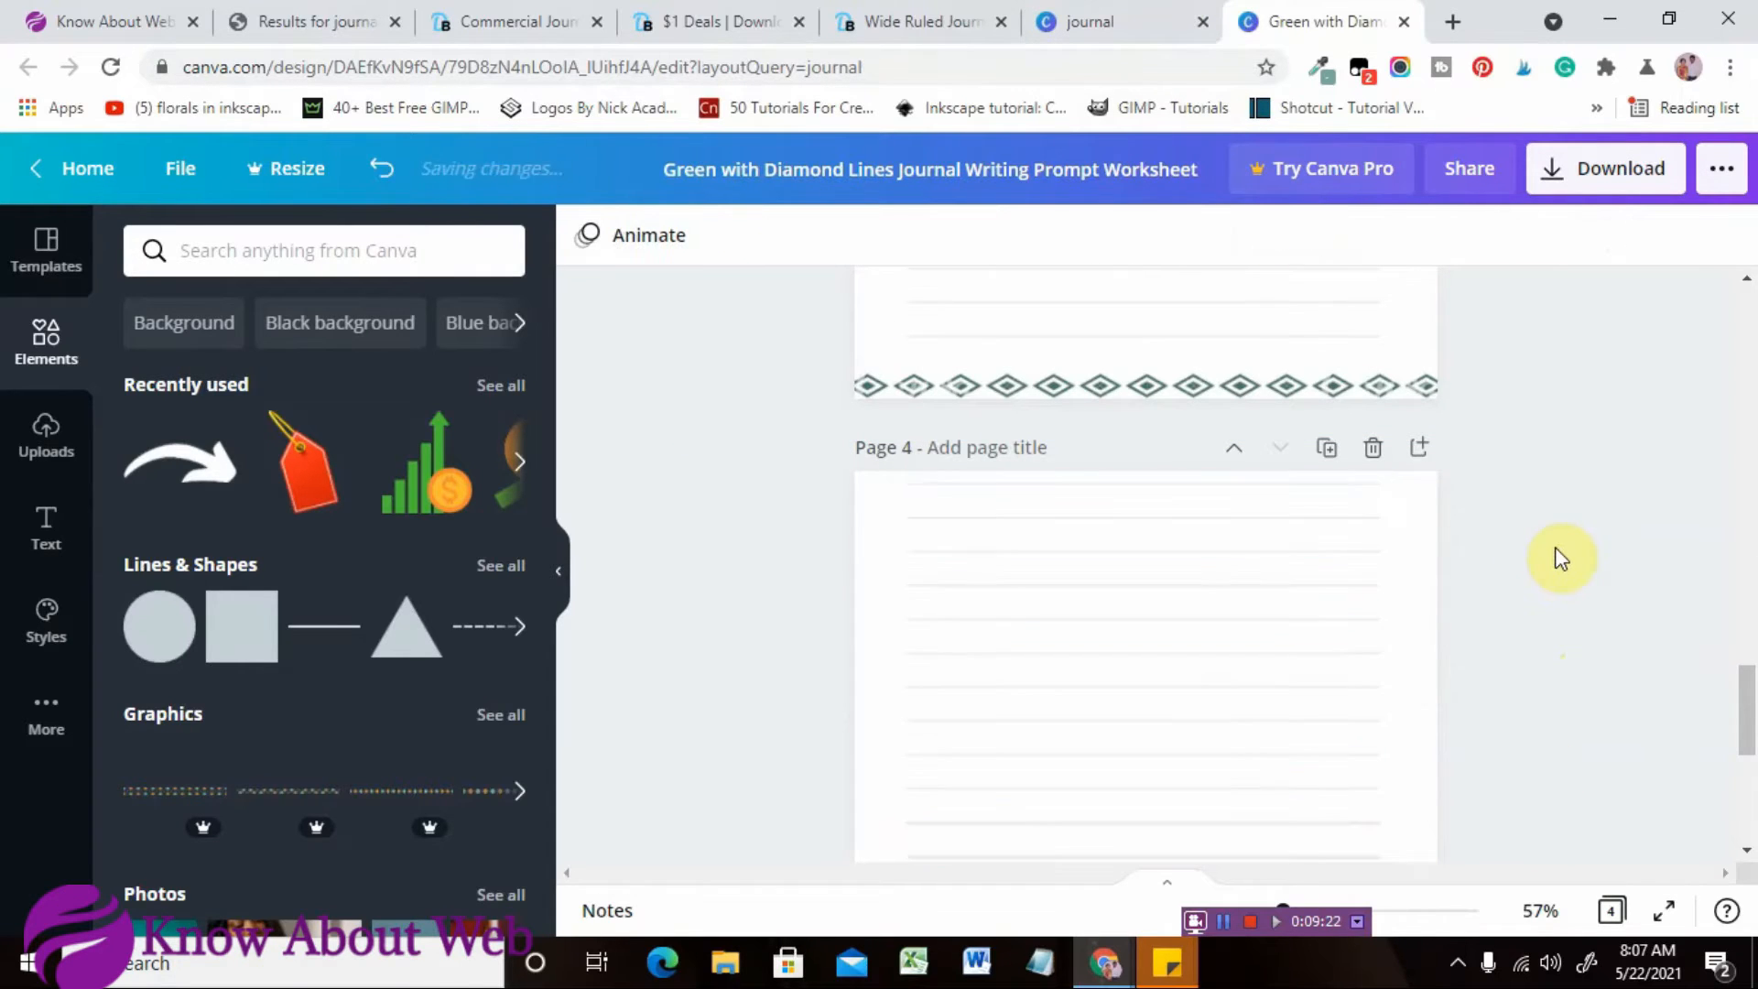
left_click(1162, 482)
left_click_drag(1162, 482, 1130, 822)
left_click(1137, 835)
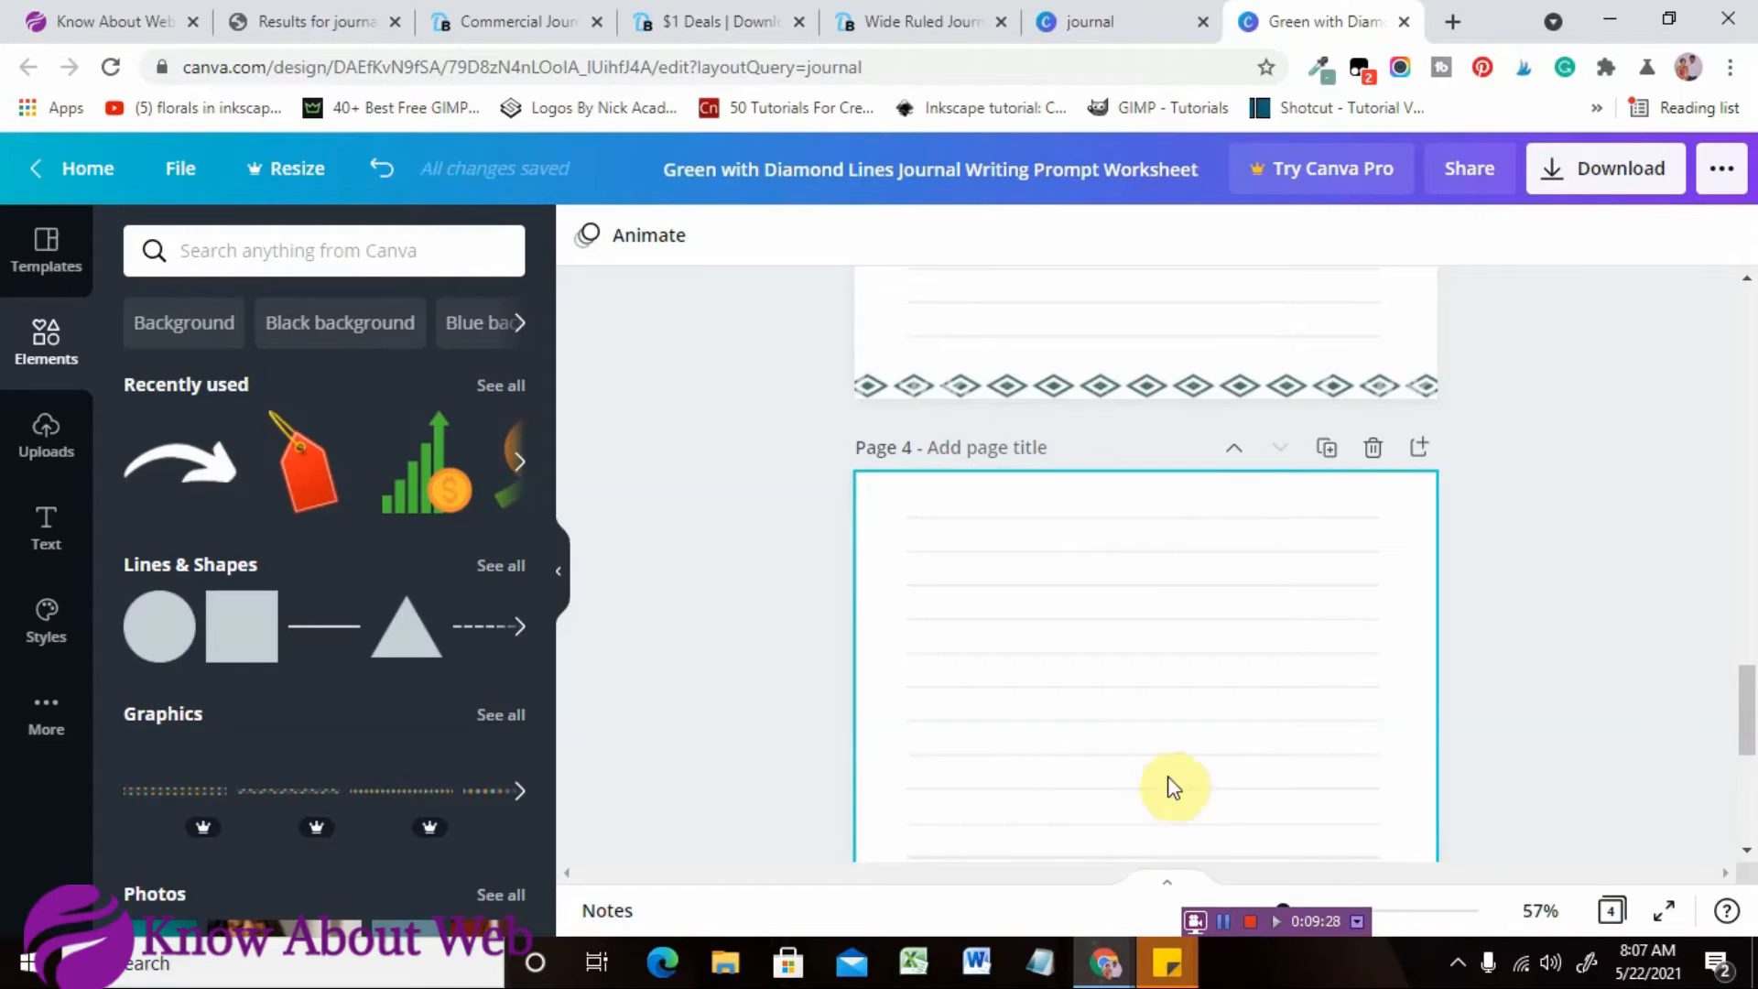
Ungroup the original ruled lines in the lower part of page 4.
scroll(1749, 719, "down", 3)
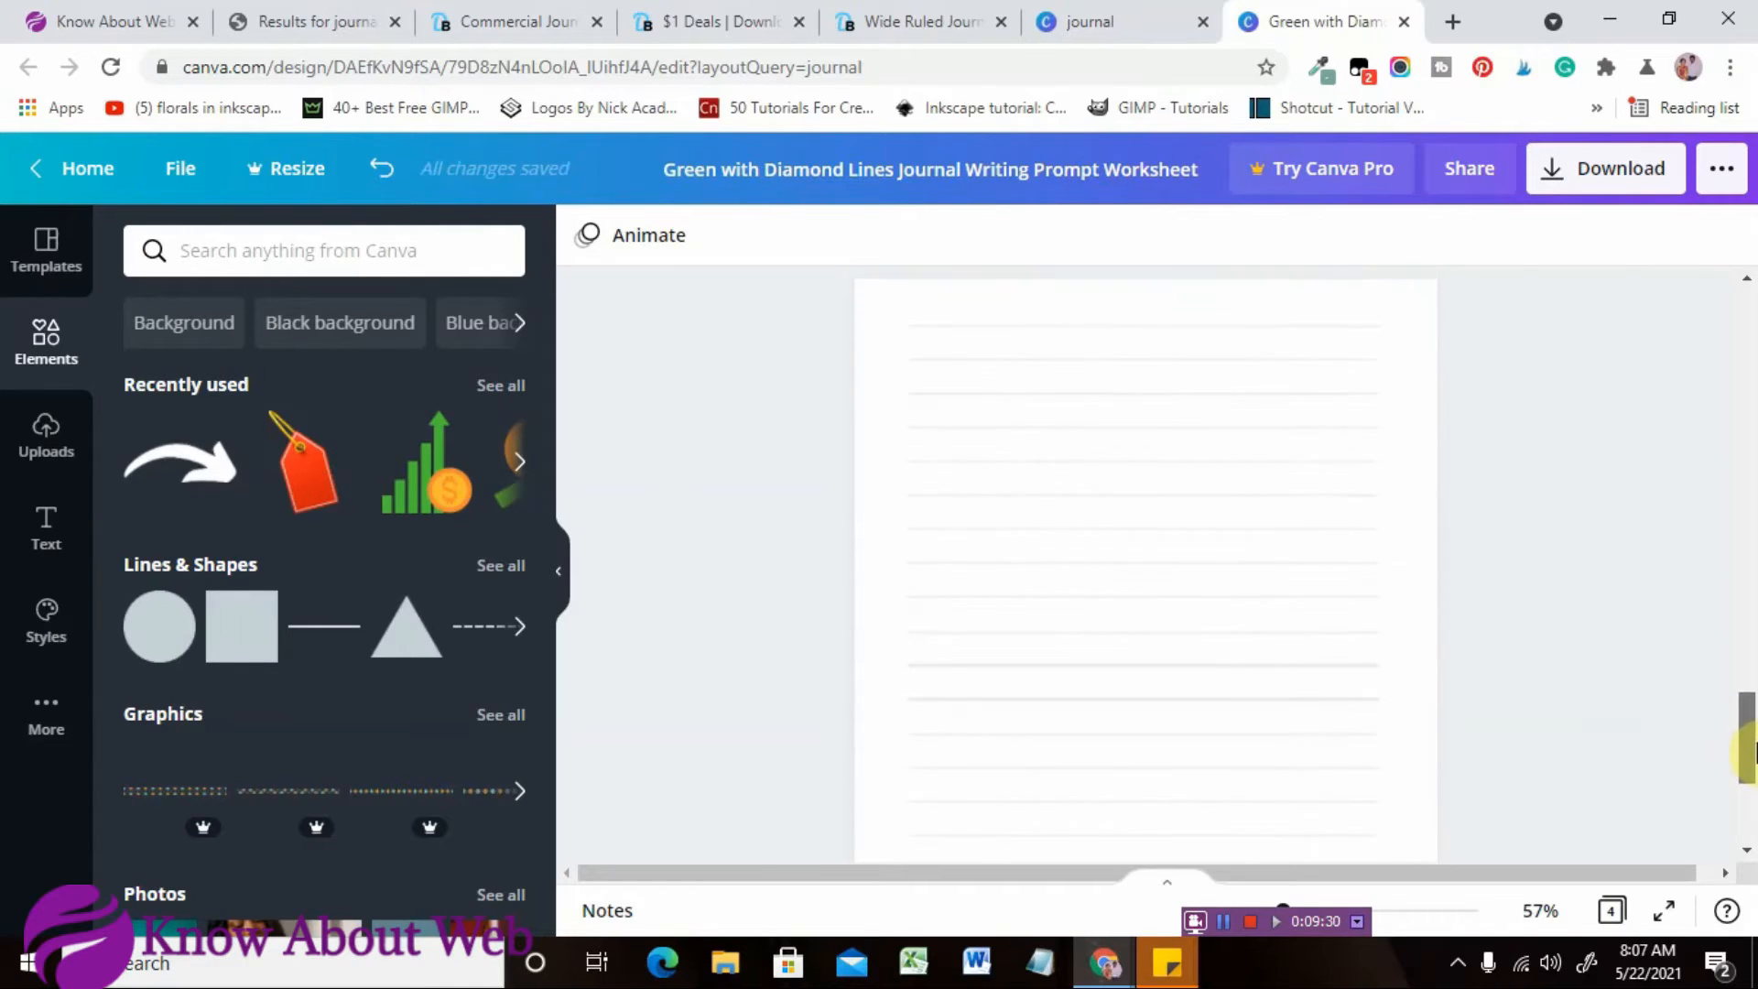
left_click(1233, 676)
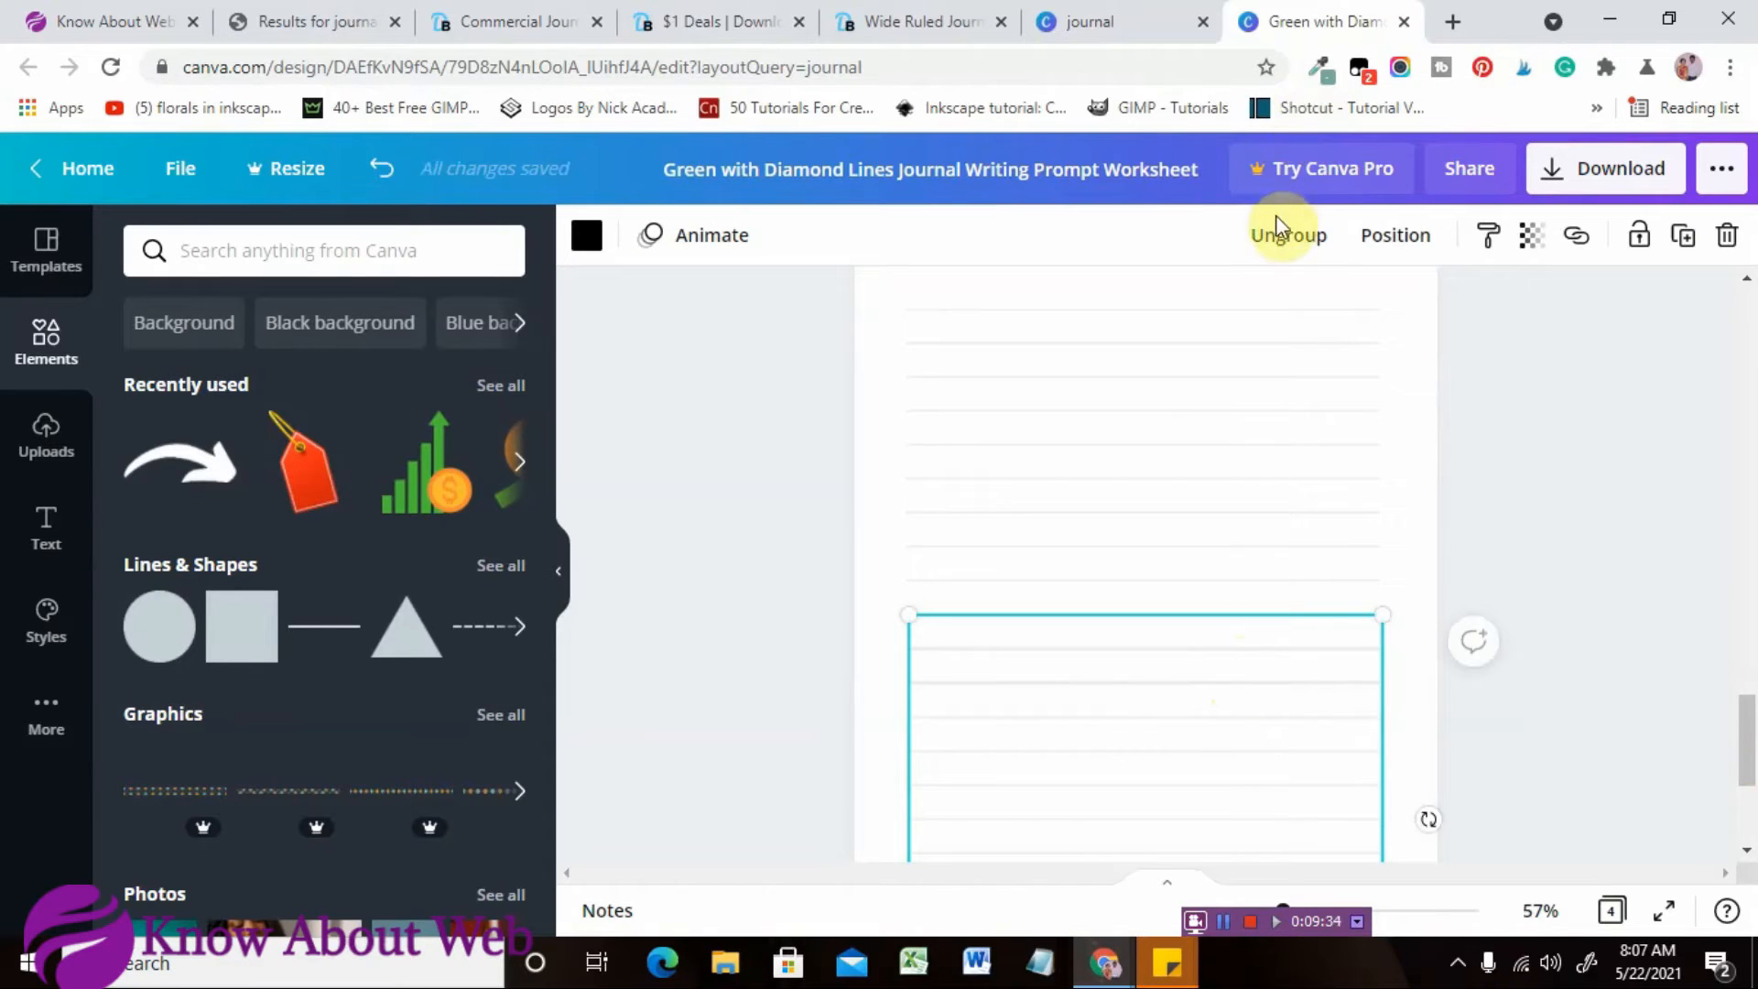
left_click(1291, 240)
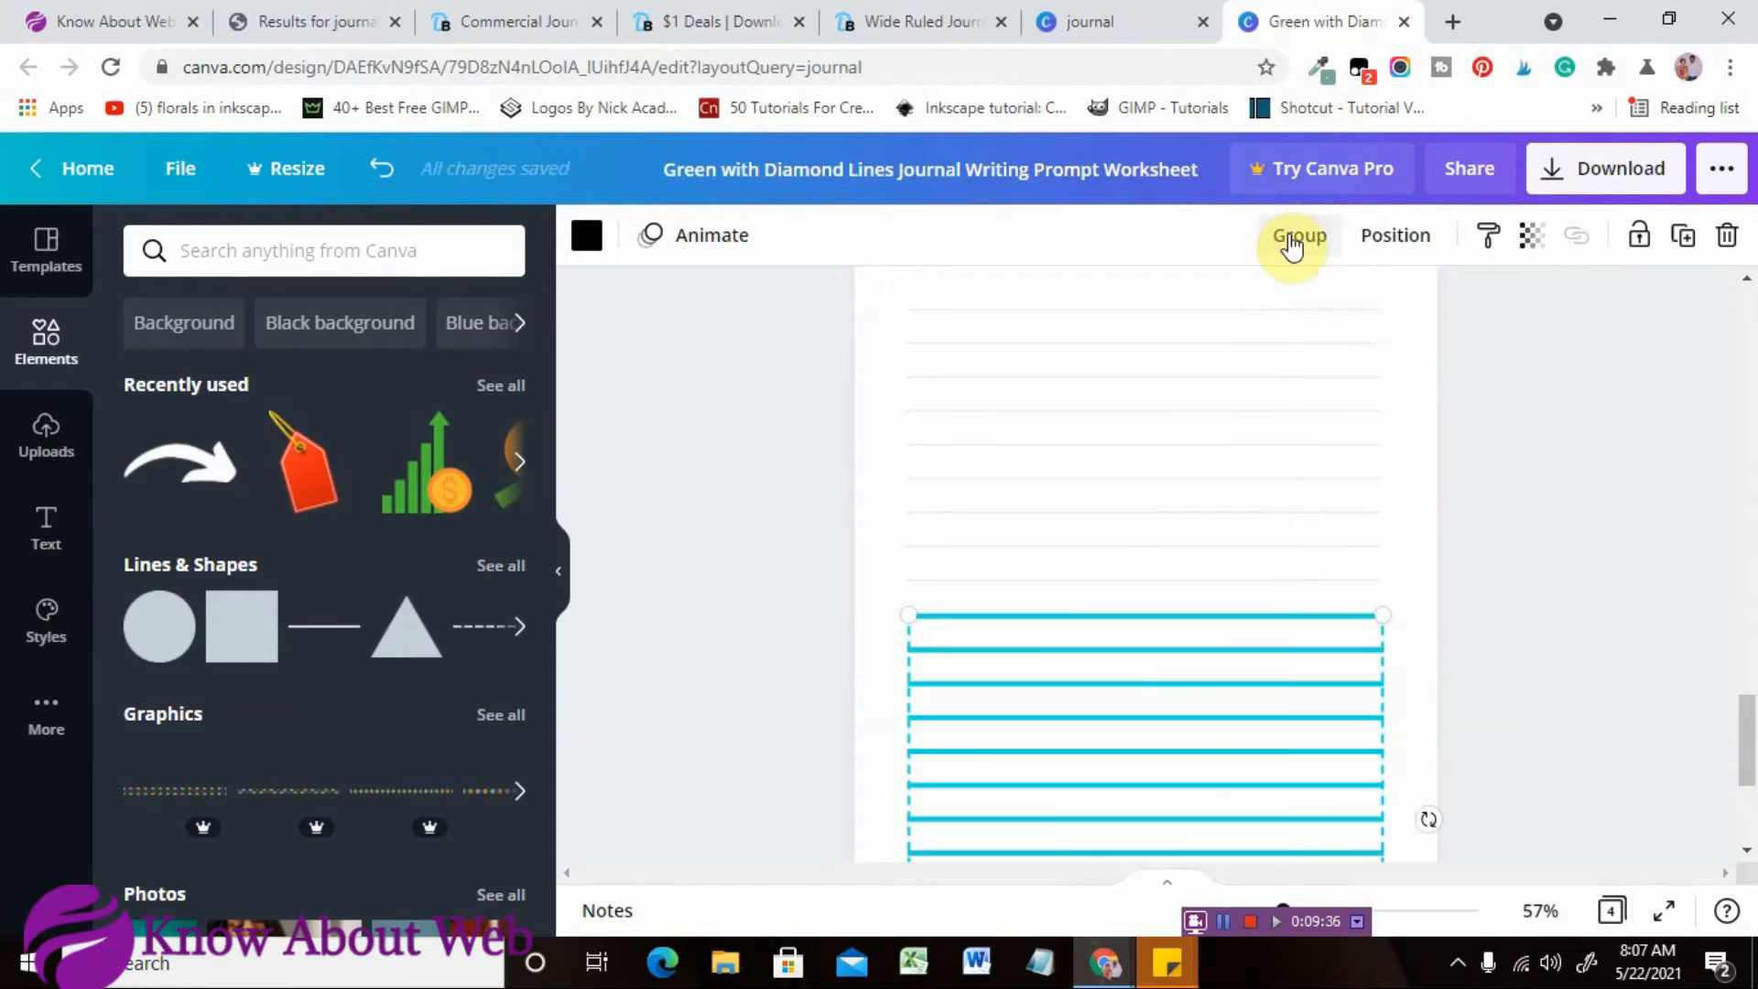
left_click(1612, 644)
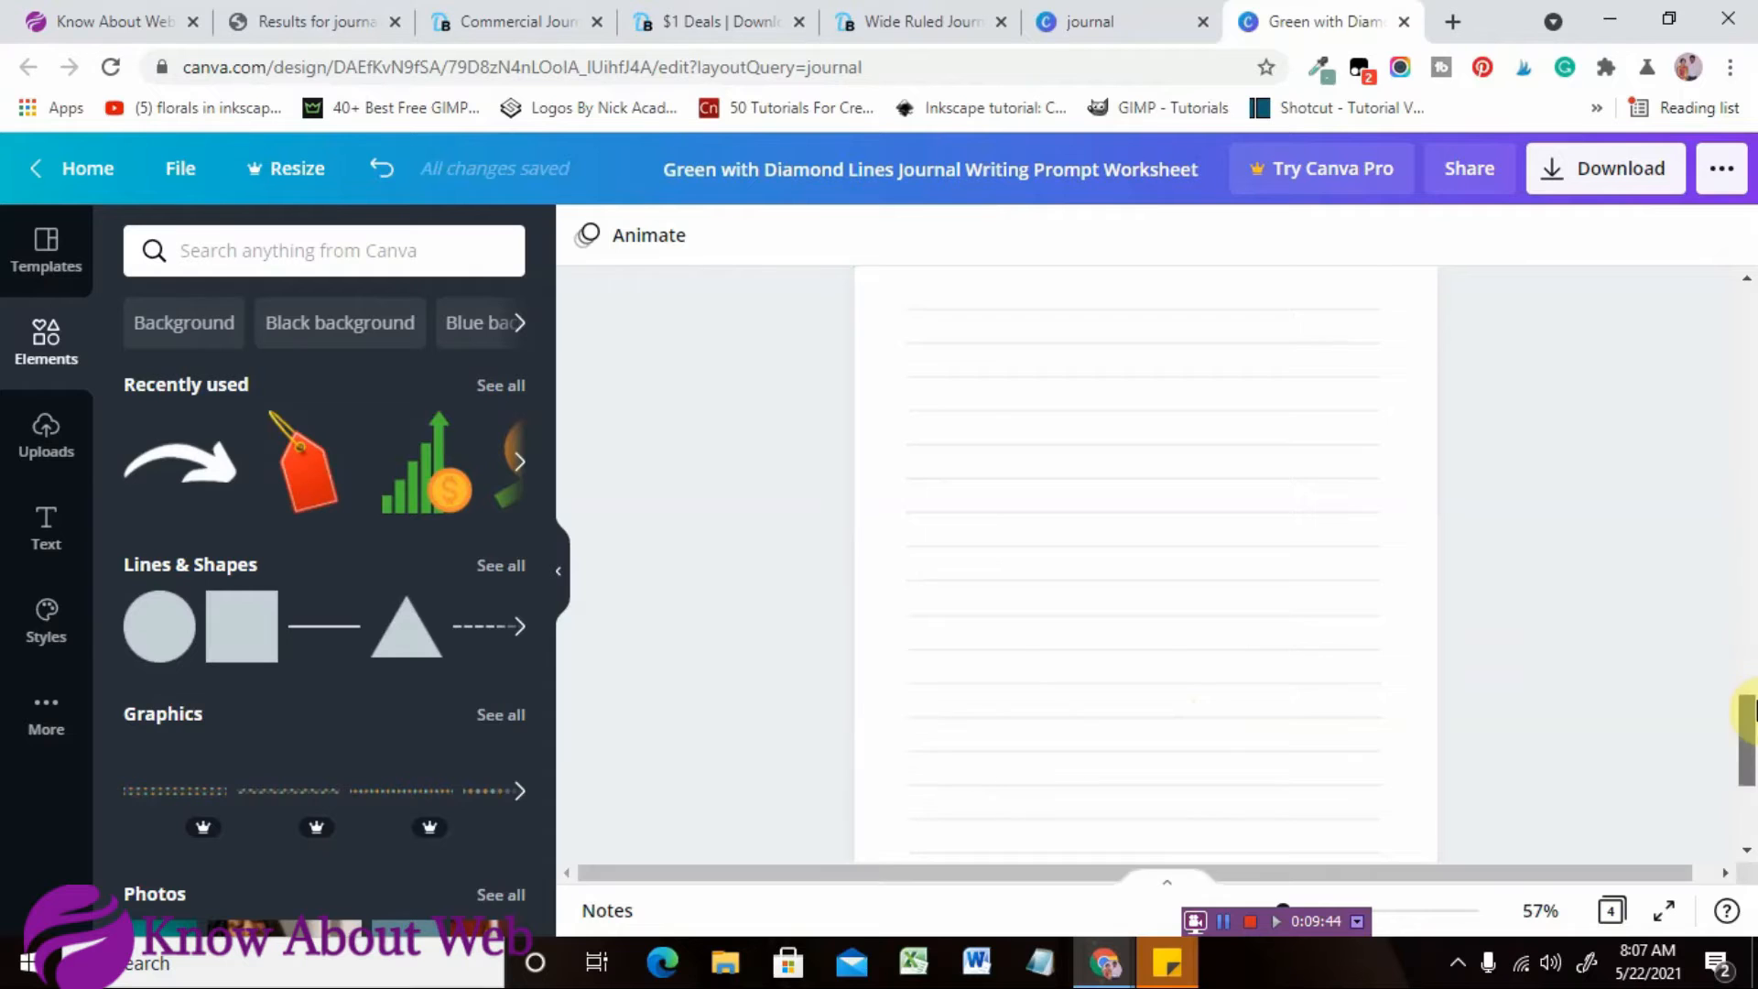
Delete both halves of the bottom diamond border from page 4.
left_click_drag(1748, 705, 1747, 758)
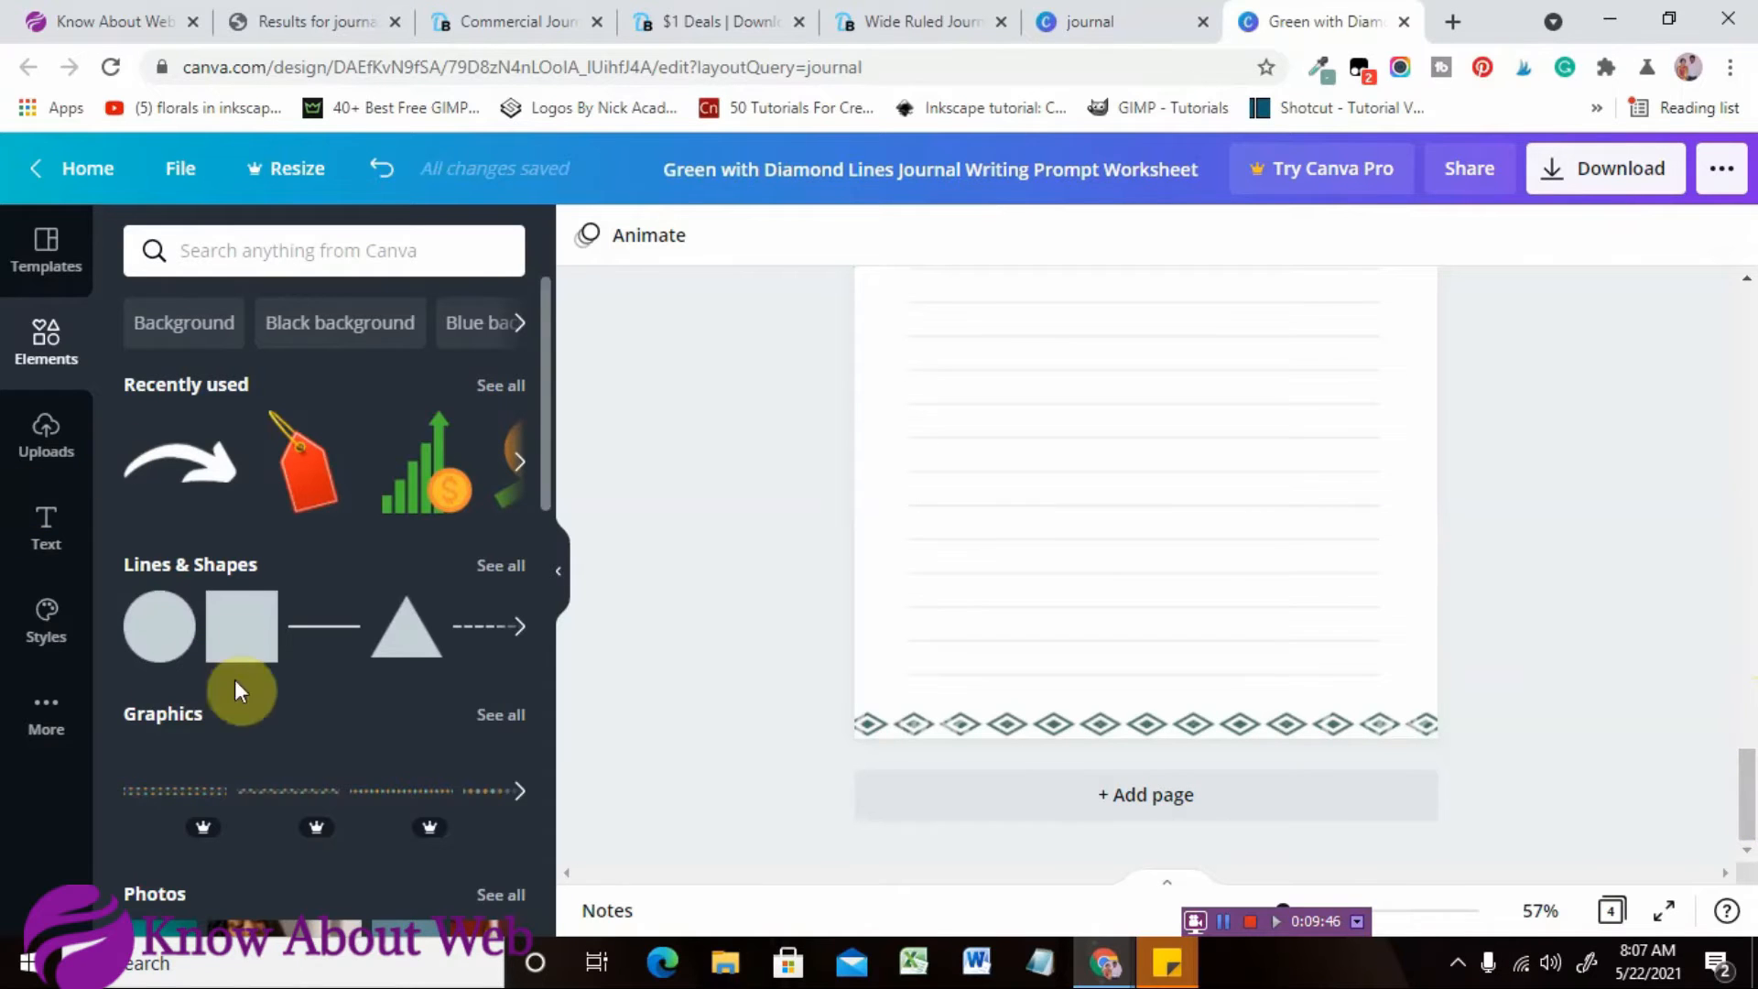
left_click(1326, 724)
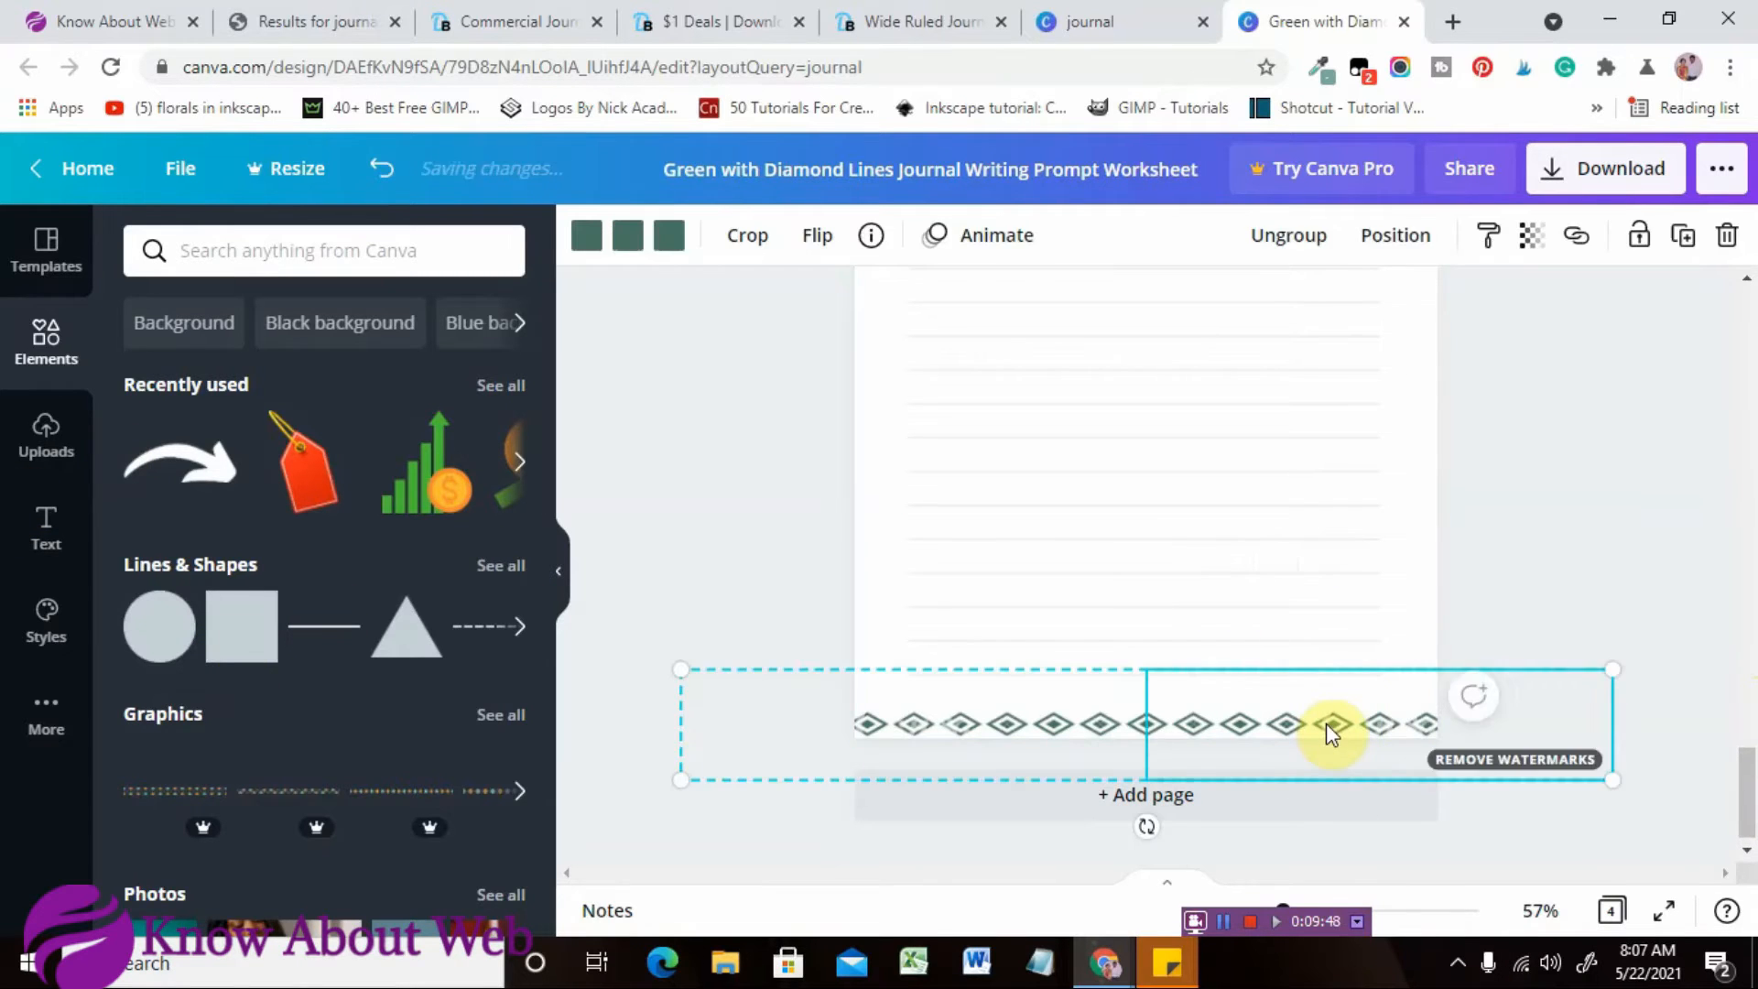
key("Delete")
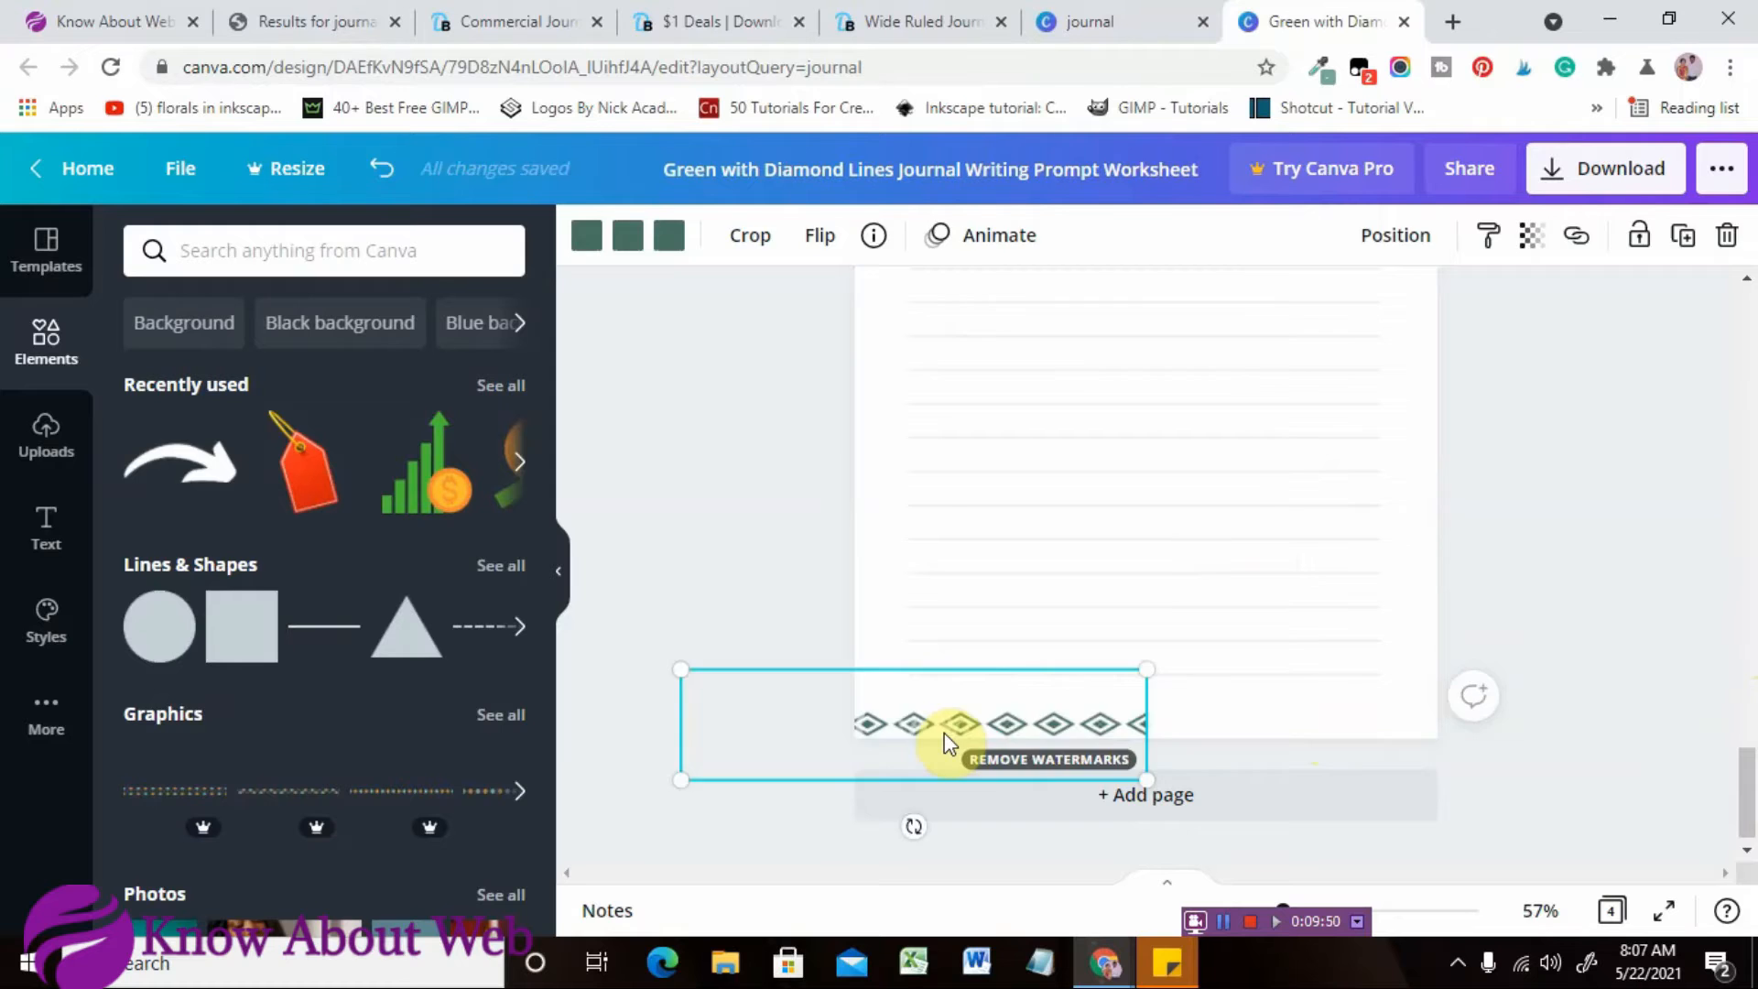
key("Delete")
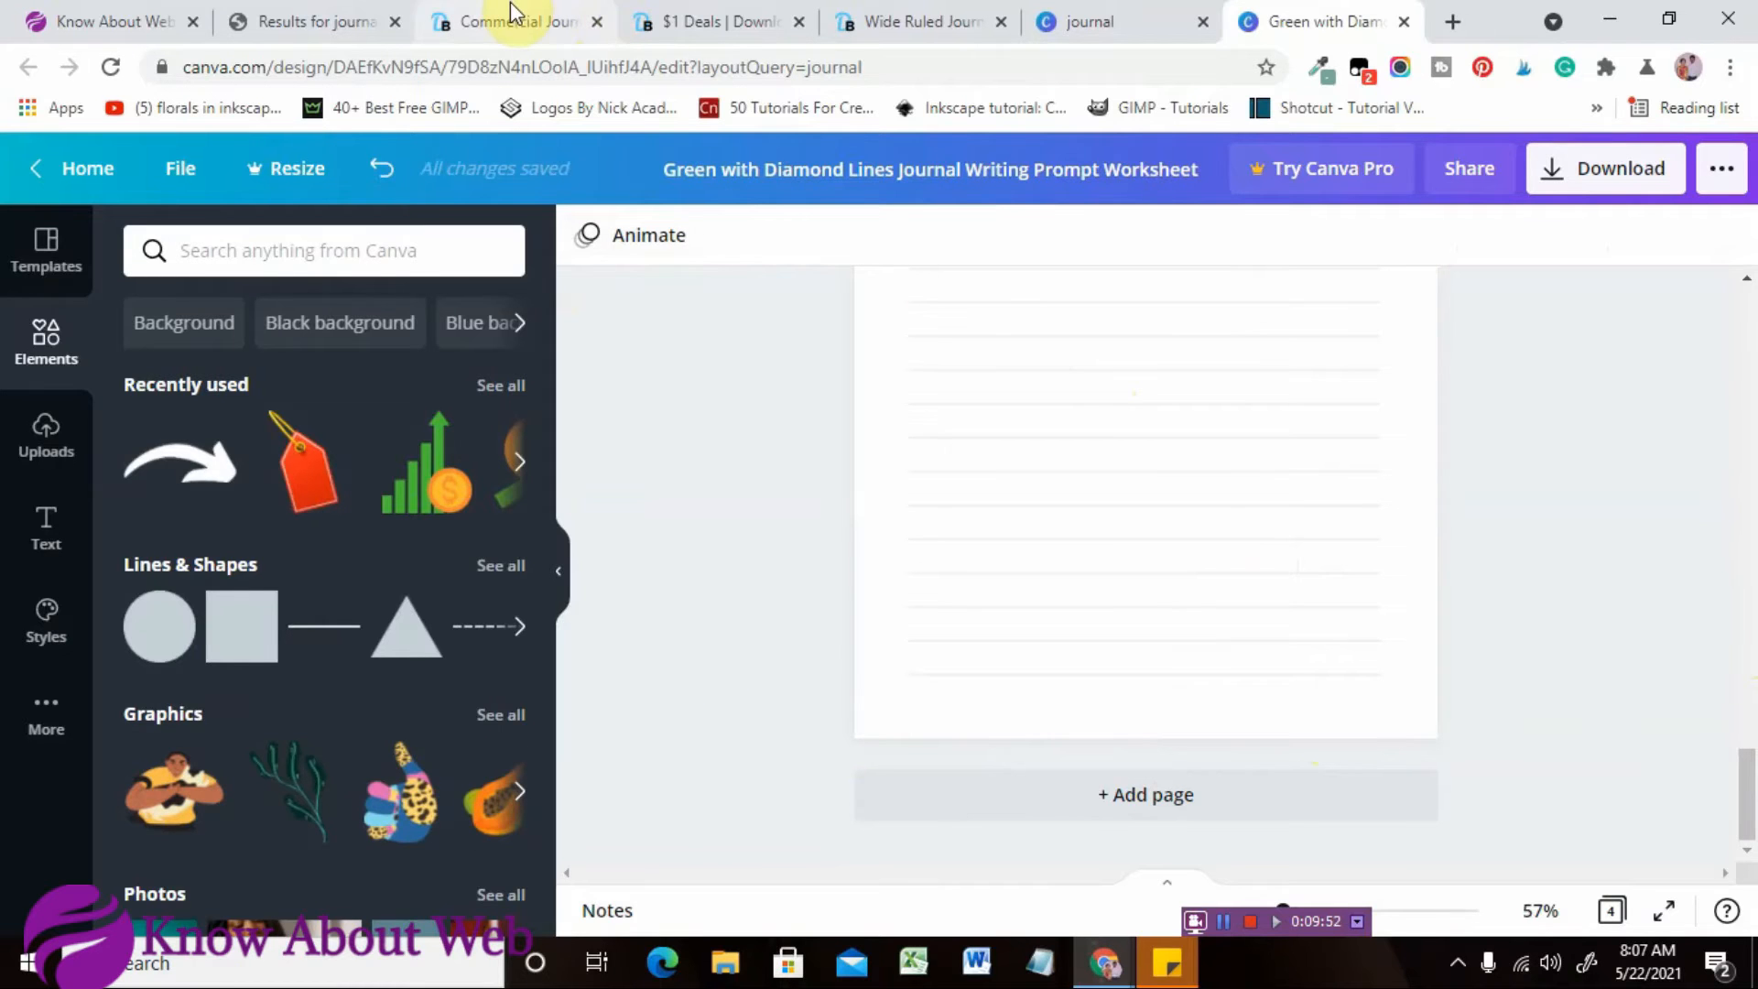
Switch to the Design Bundles journal search results and look through the journal interior designs for ideas.
left_click(511, 13)
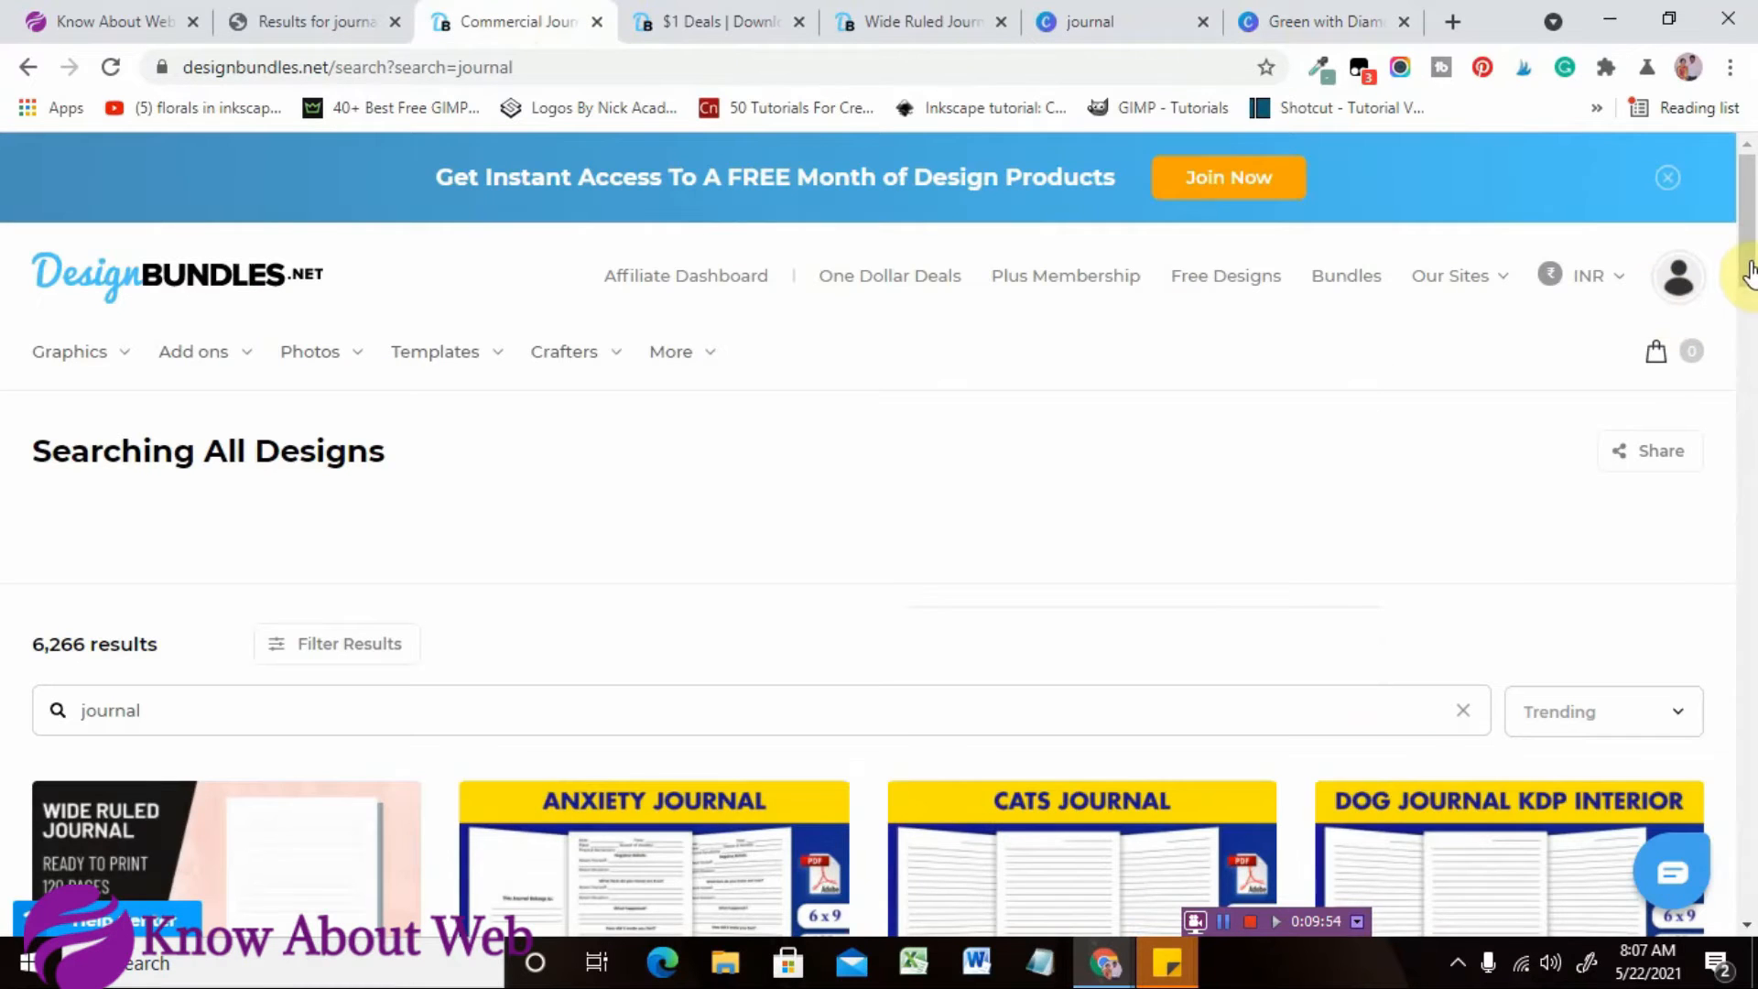
left_click_drag(1749, 273, 1751, 380)
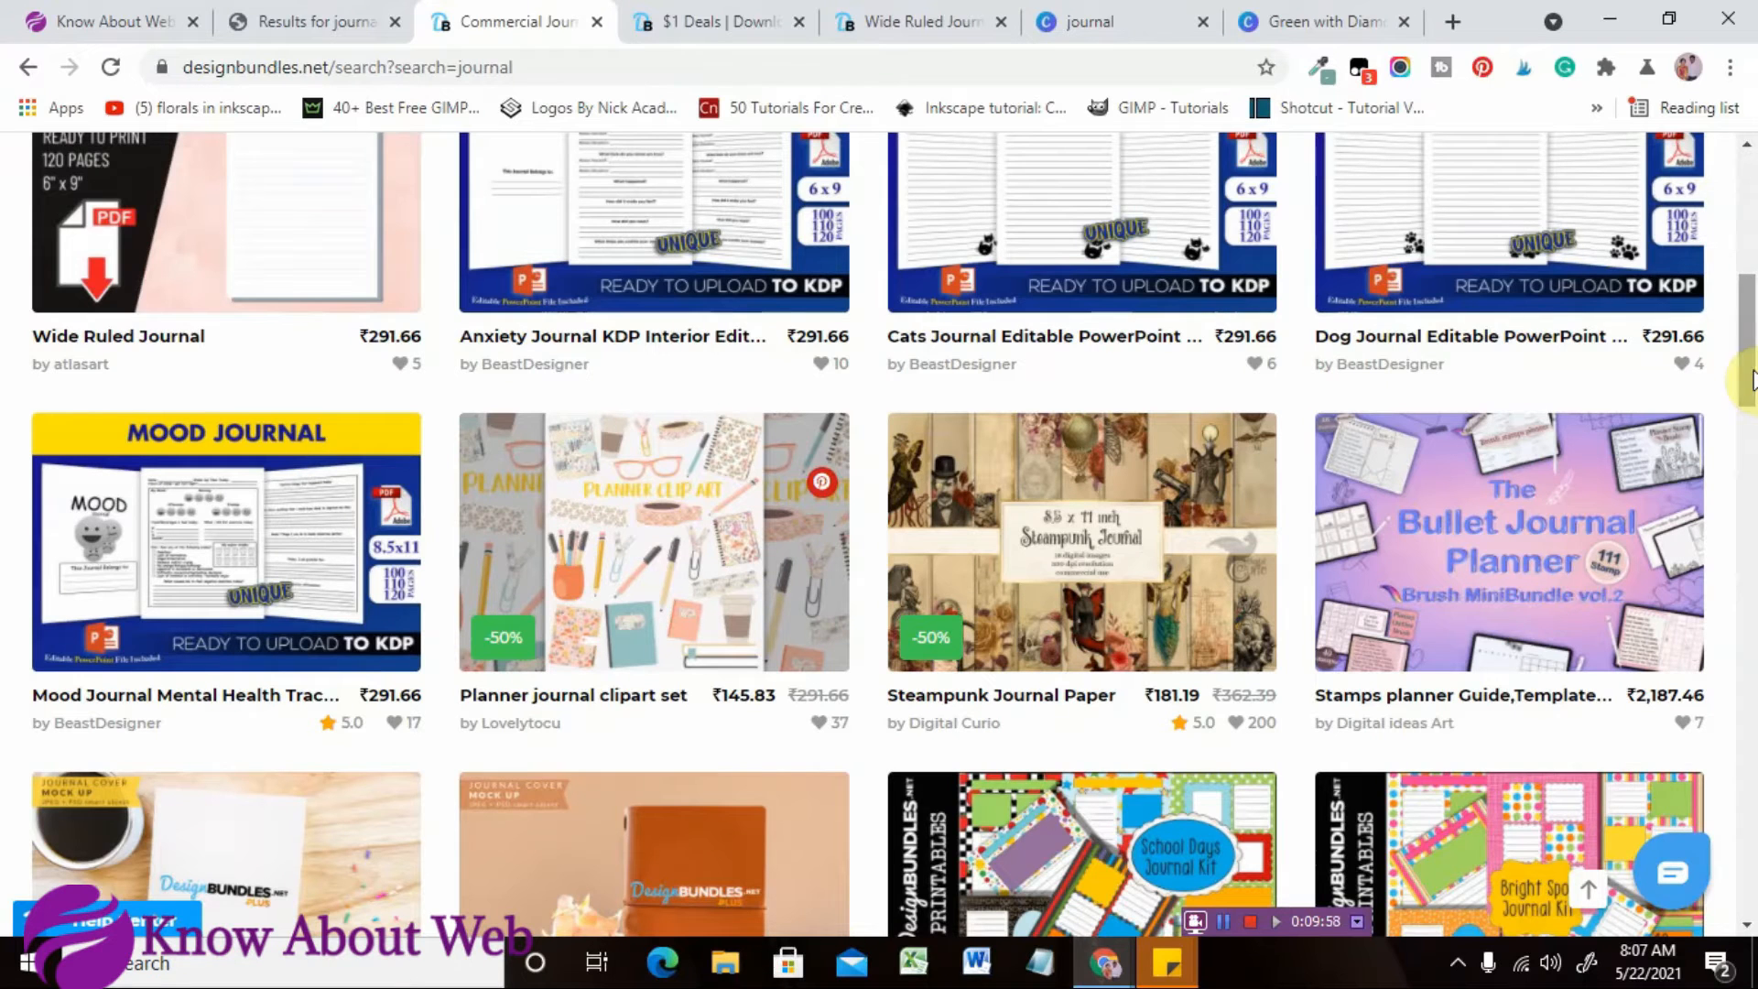
mouse_move(1534, 241)
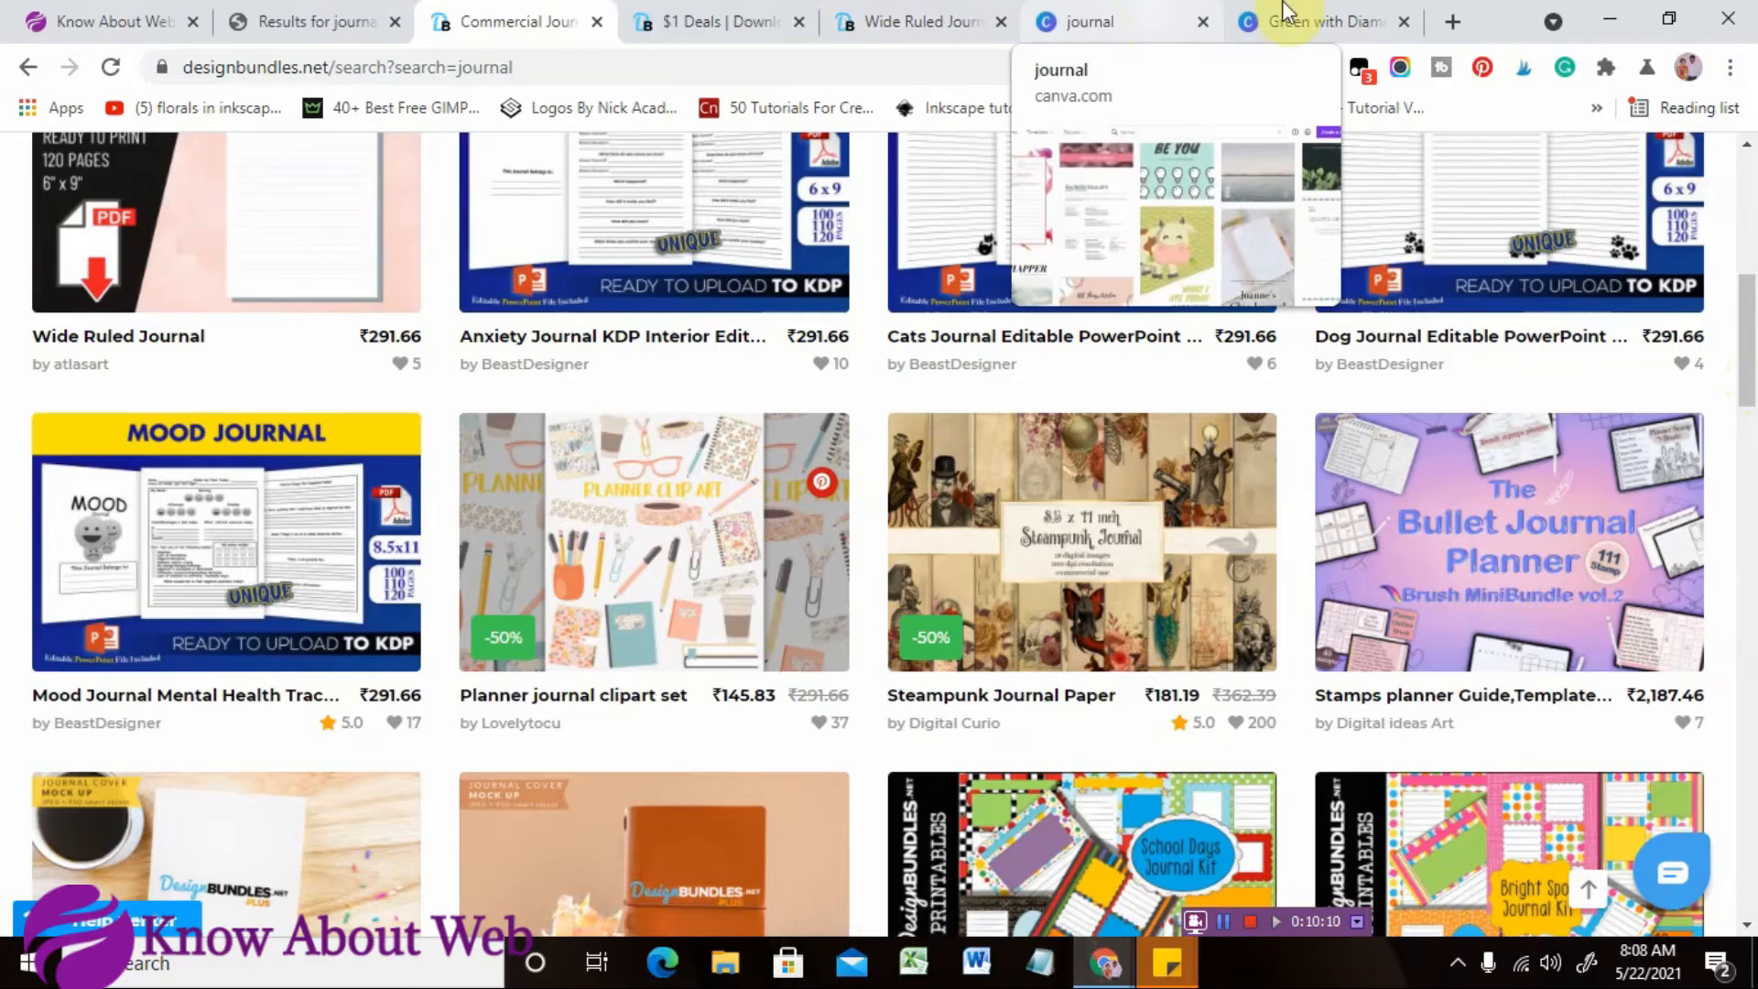
Switch back to the Canva worksheet design and search the graphics elements for "cat".
left_click(1323, 20)
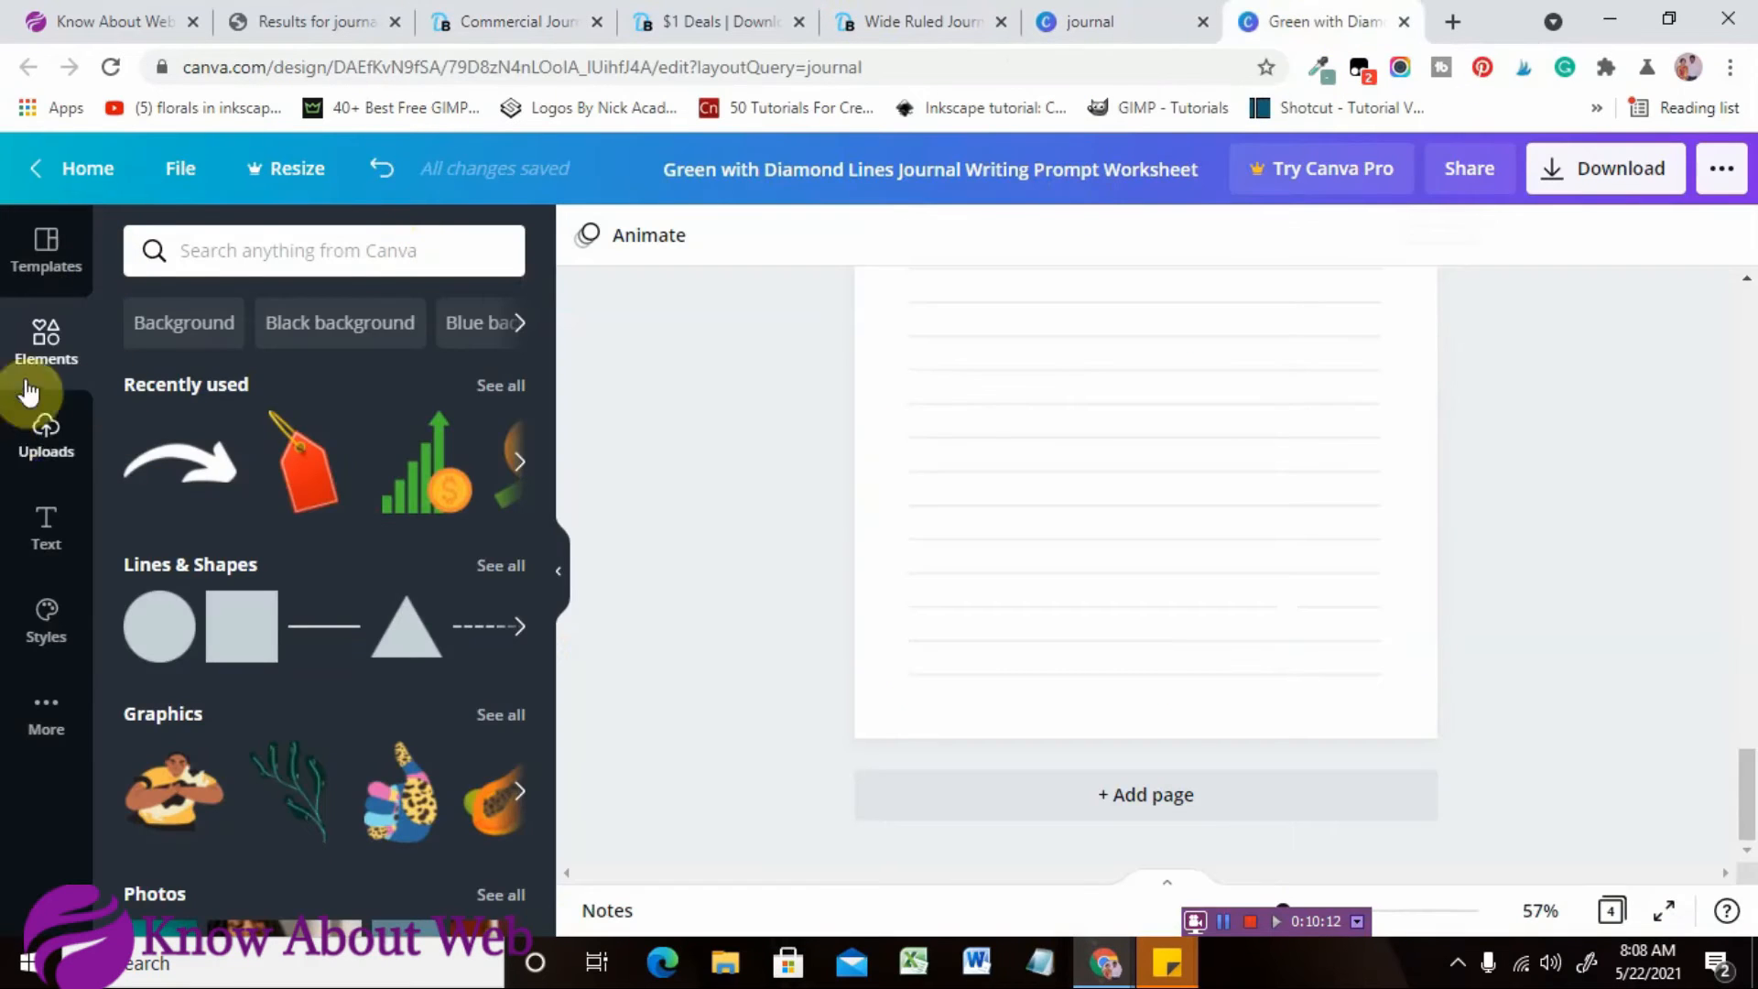
left_click(367, 250)
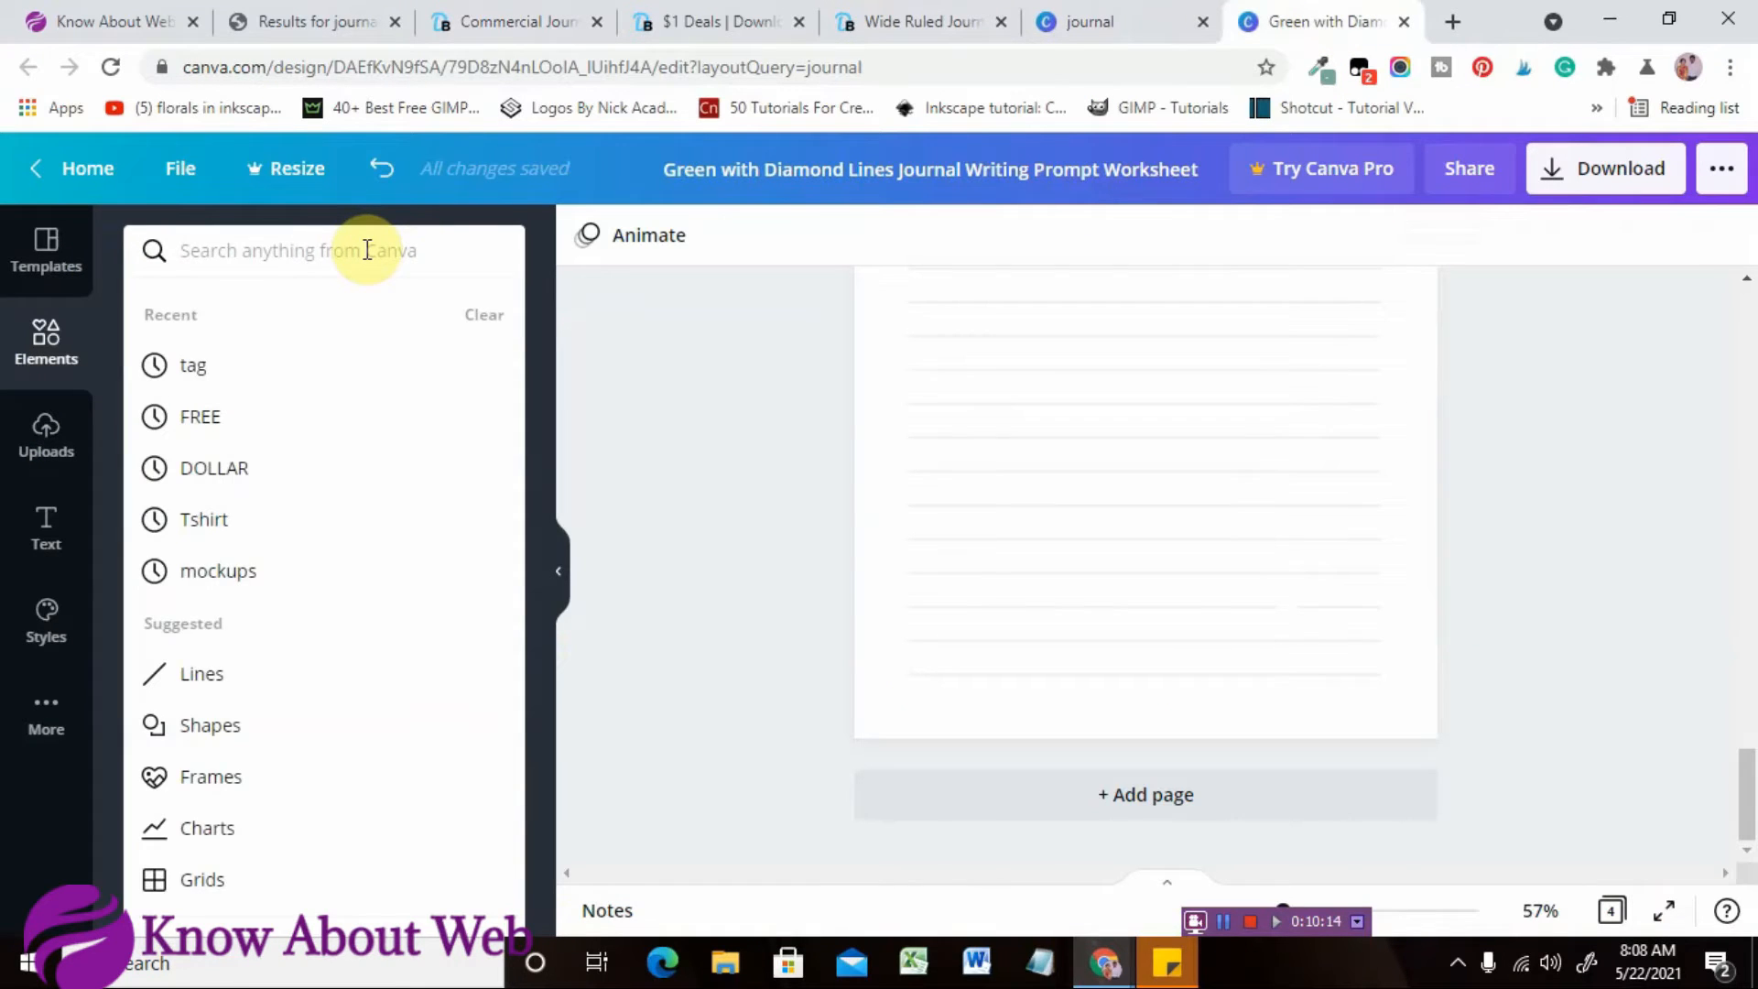
type("cat")
key("Return")
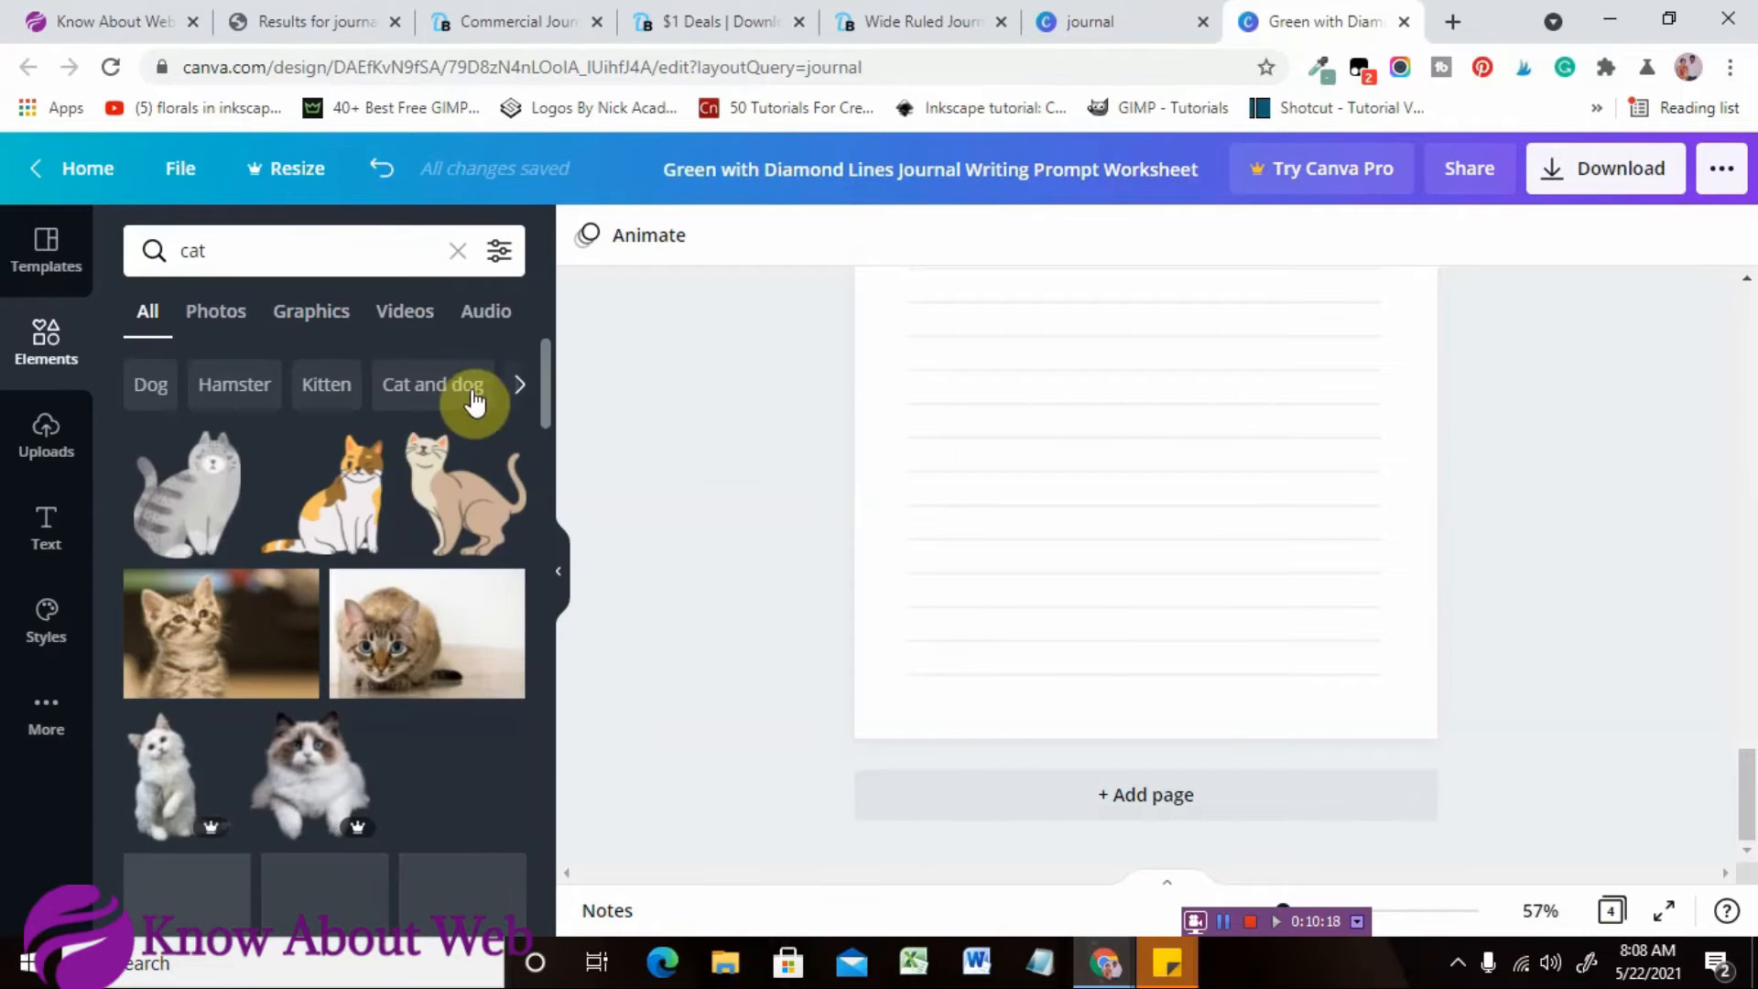
left_click(302, 315)
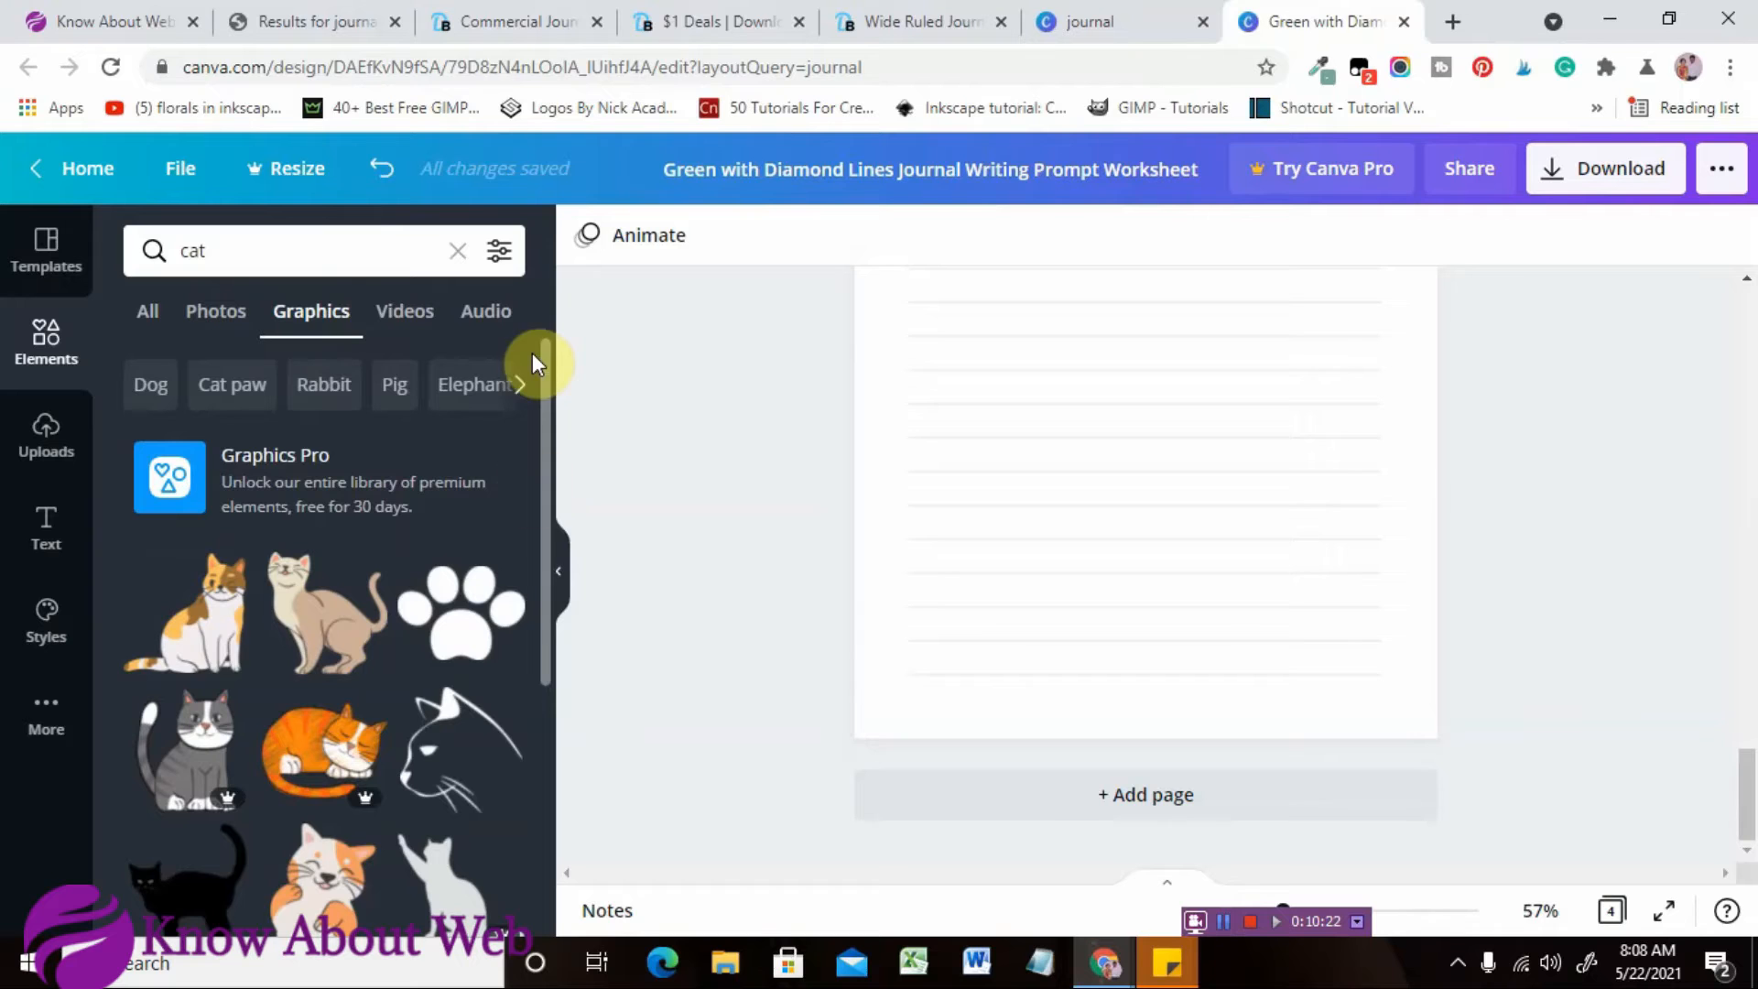
Add the solid paw print graphic to page 4 and move it to the page's lower-right corner.
scroll(550, 508, "down", 1)
left_click_drag(550, 508, 543, 814)
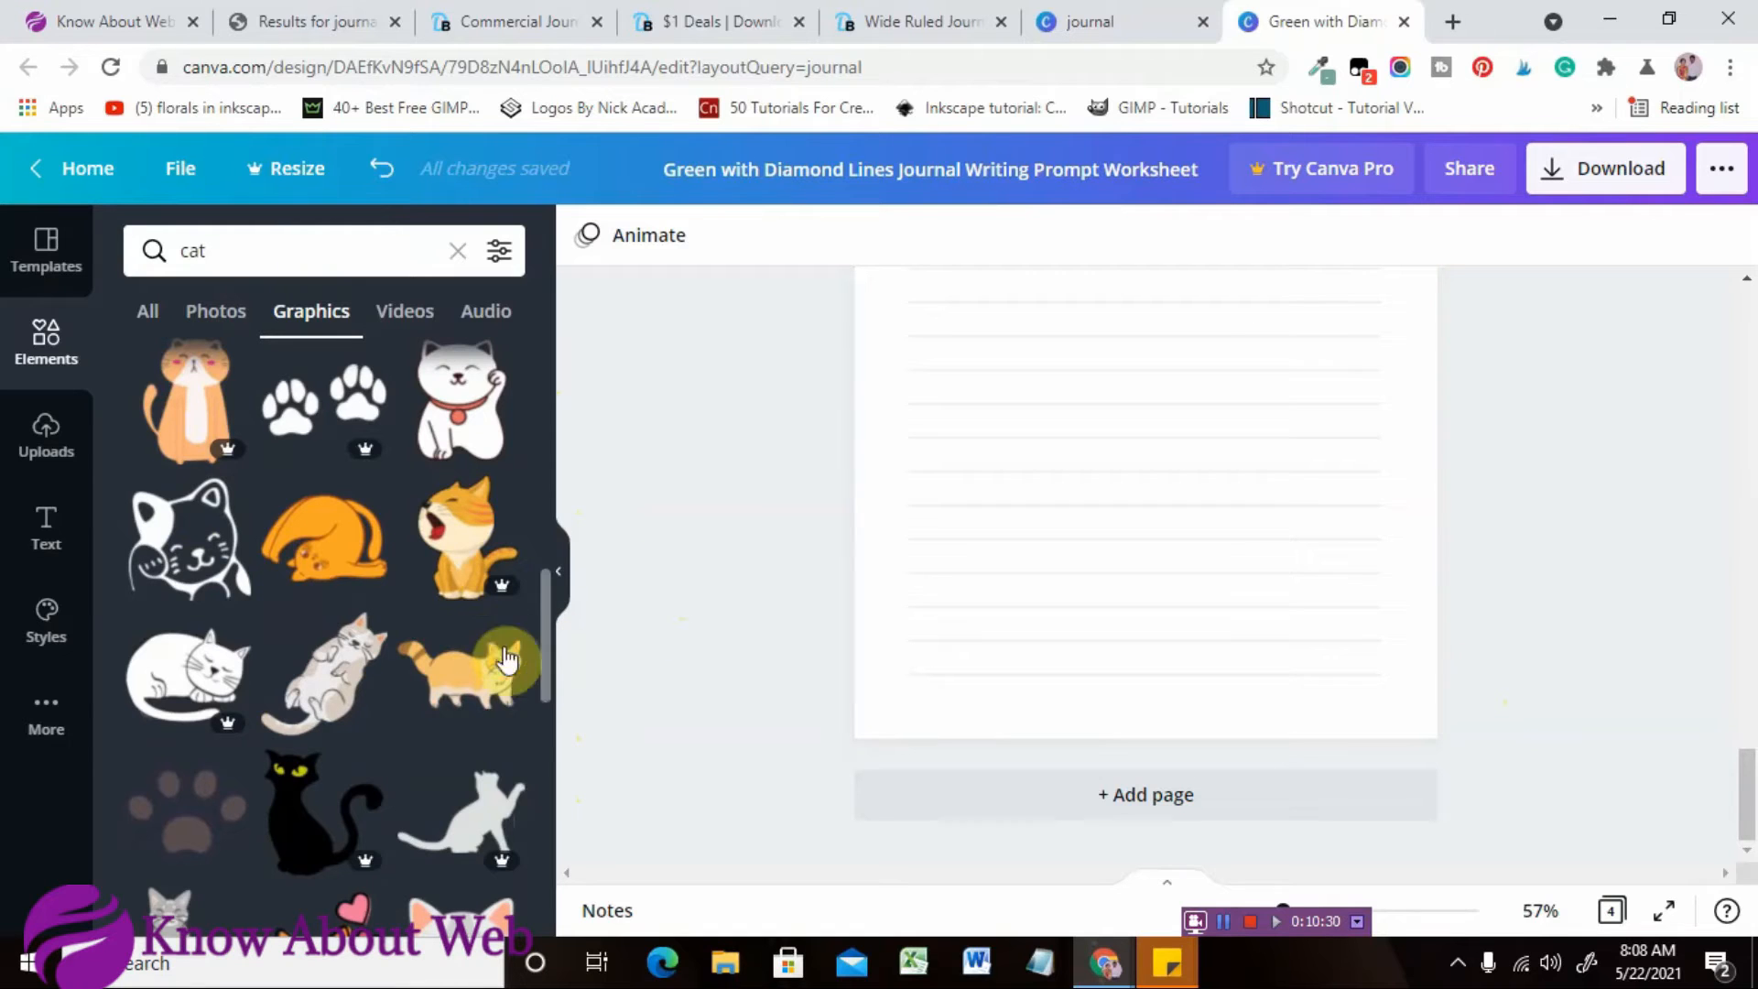
left_click_drag(546, 652, 573, 412)
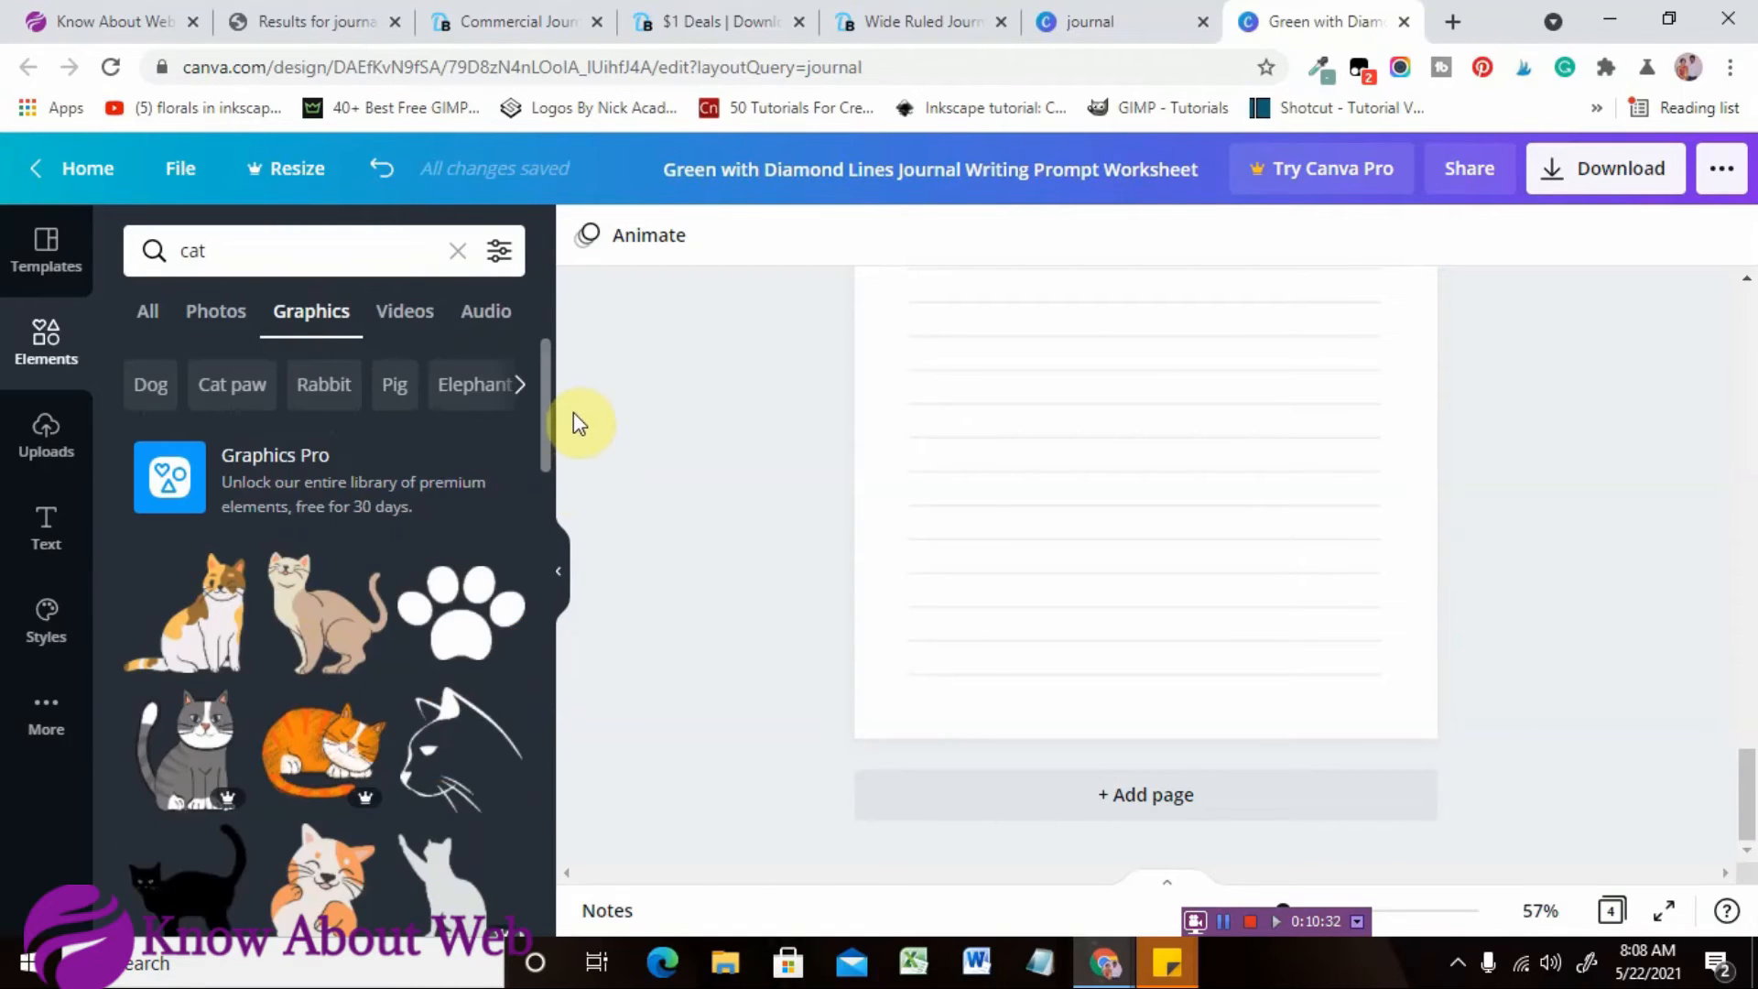
left_click(461, 631)
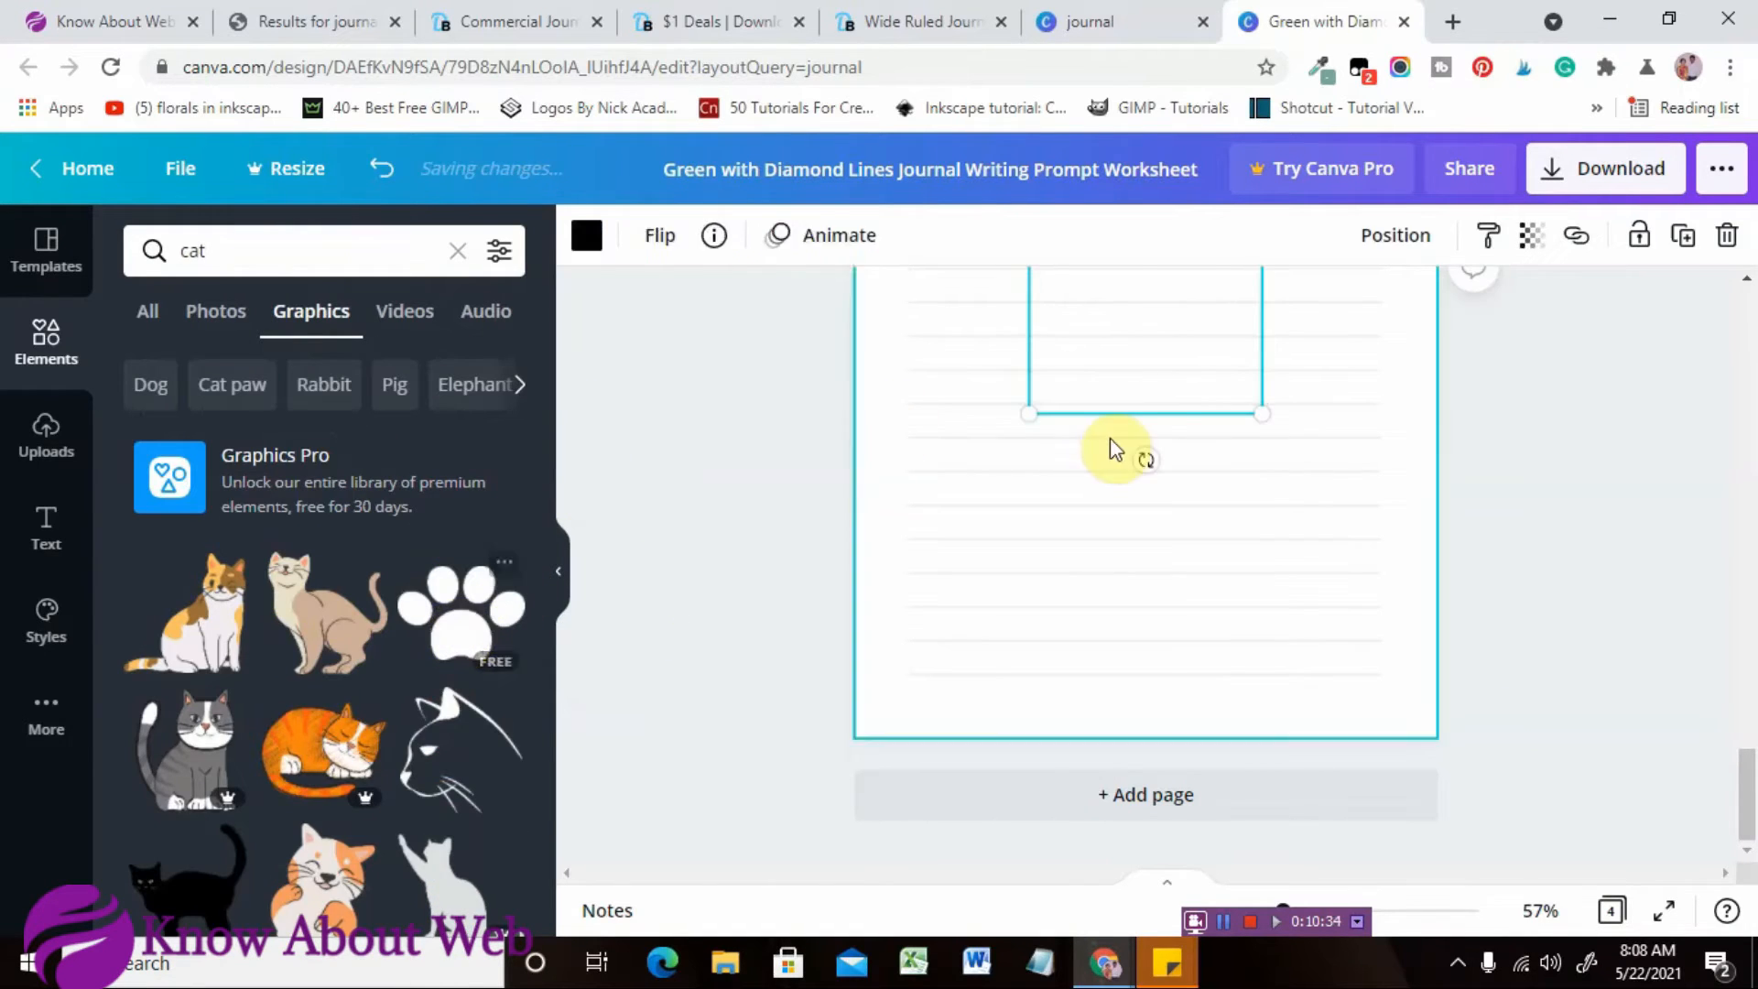
left_click_drag(1129, 370, 1308, 670)
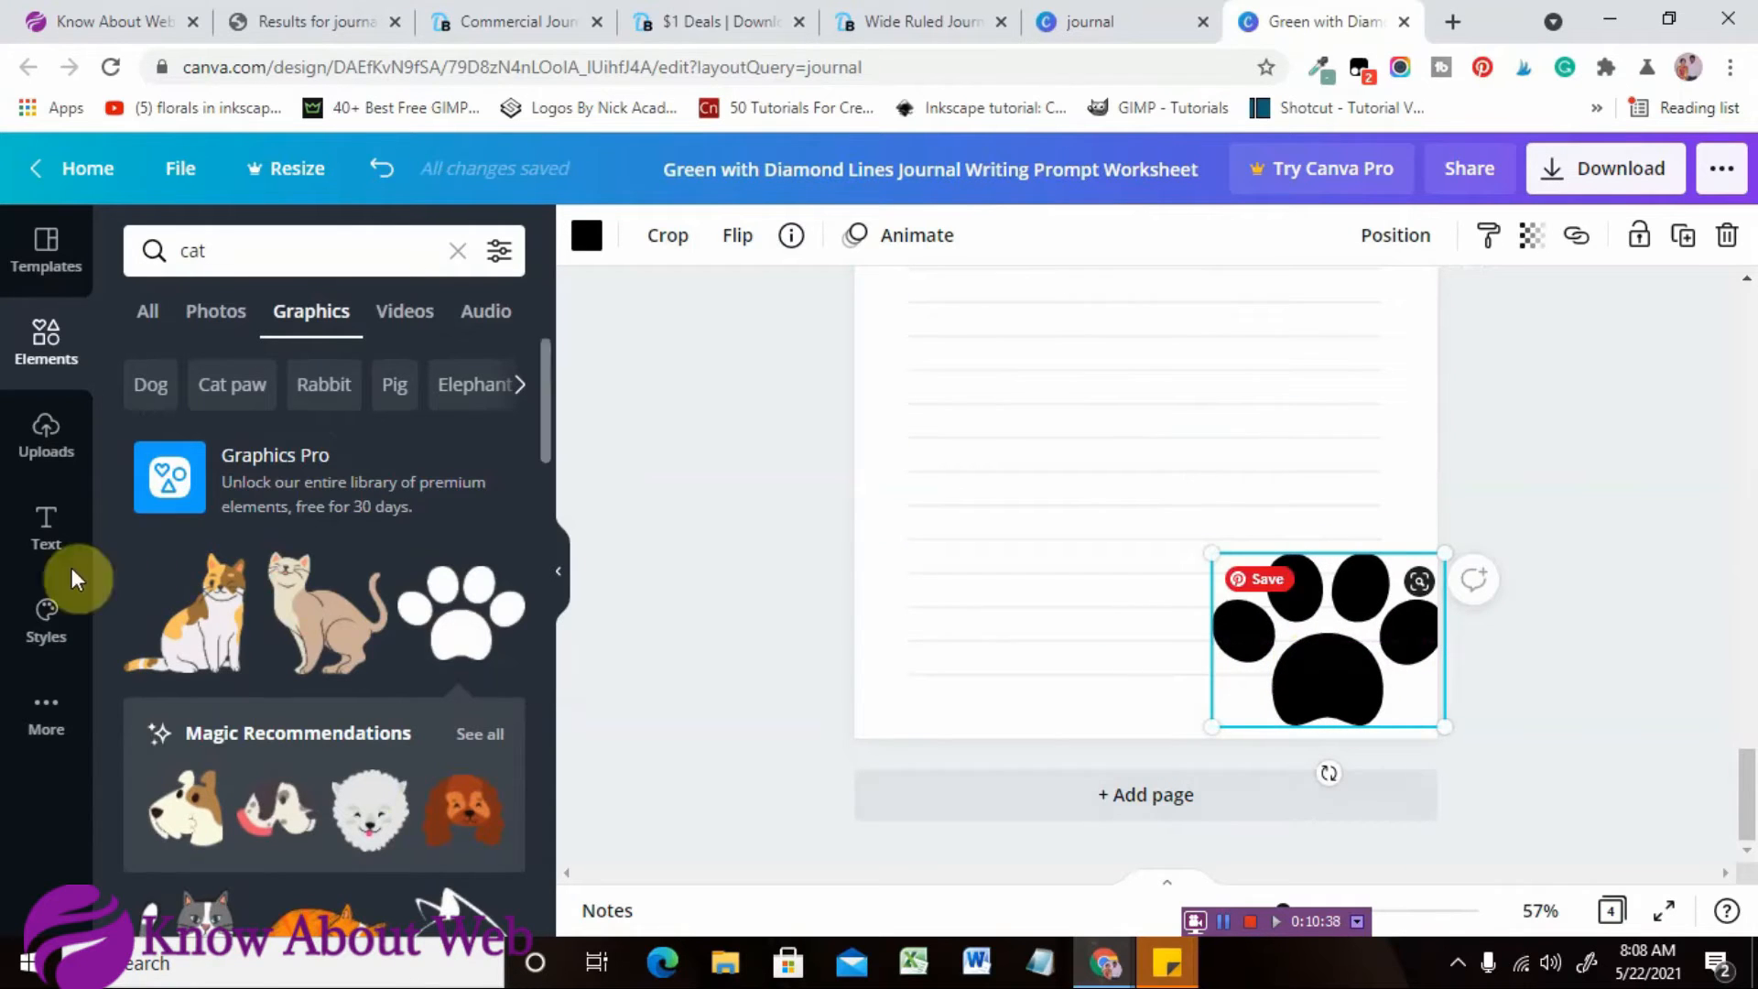
Add a square to page 4, shrink it to about 6.5 units high and place it over the paw print.
left_click(47, 366)
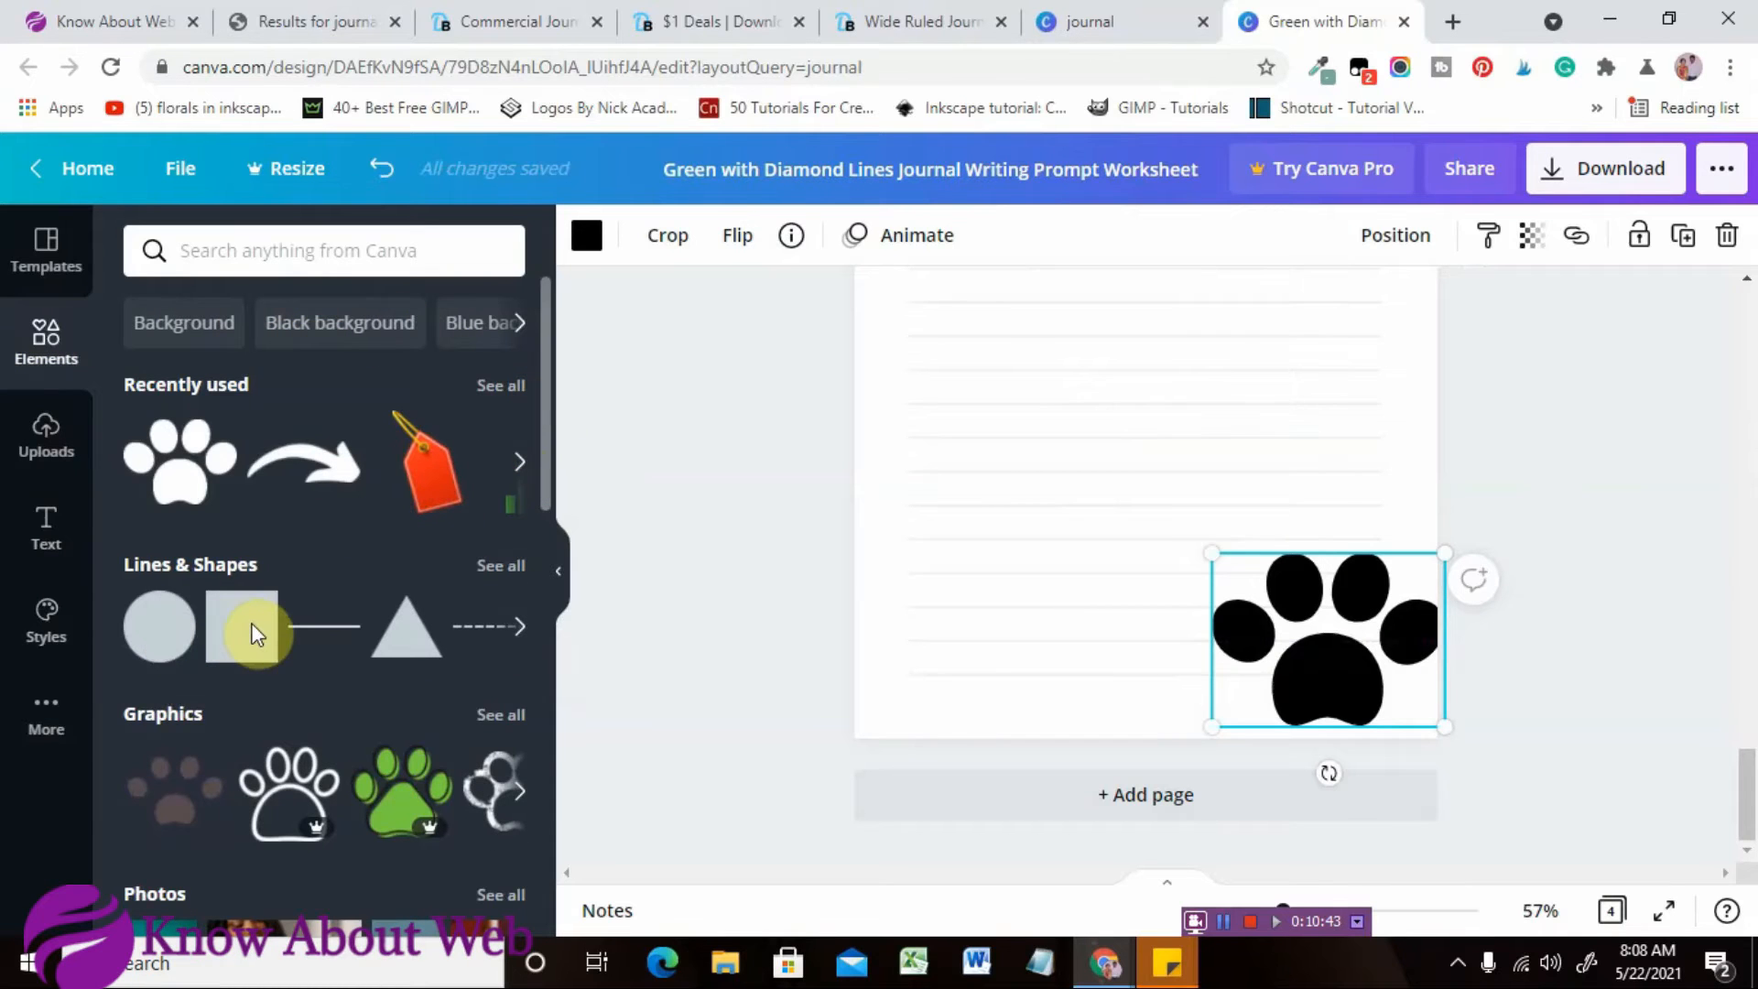
left_click(254, 635)
left_click_drag(1080, 406, 1208, 629)
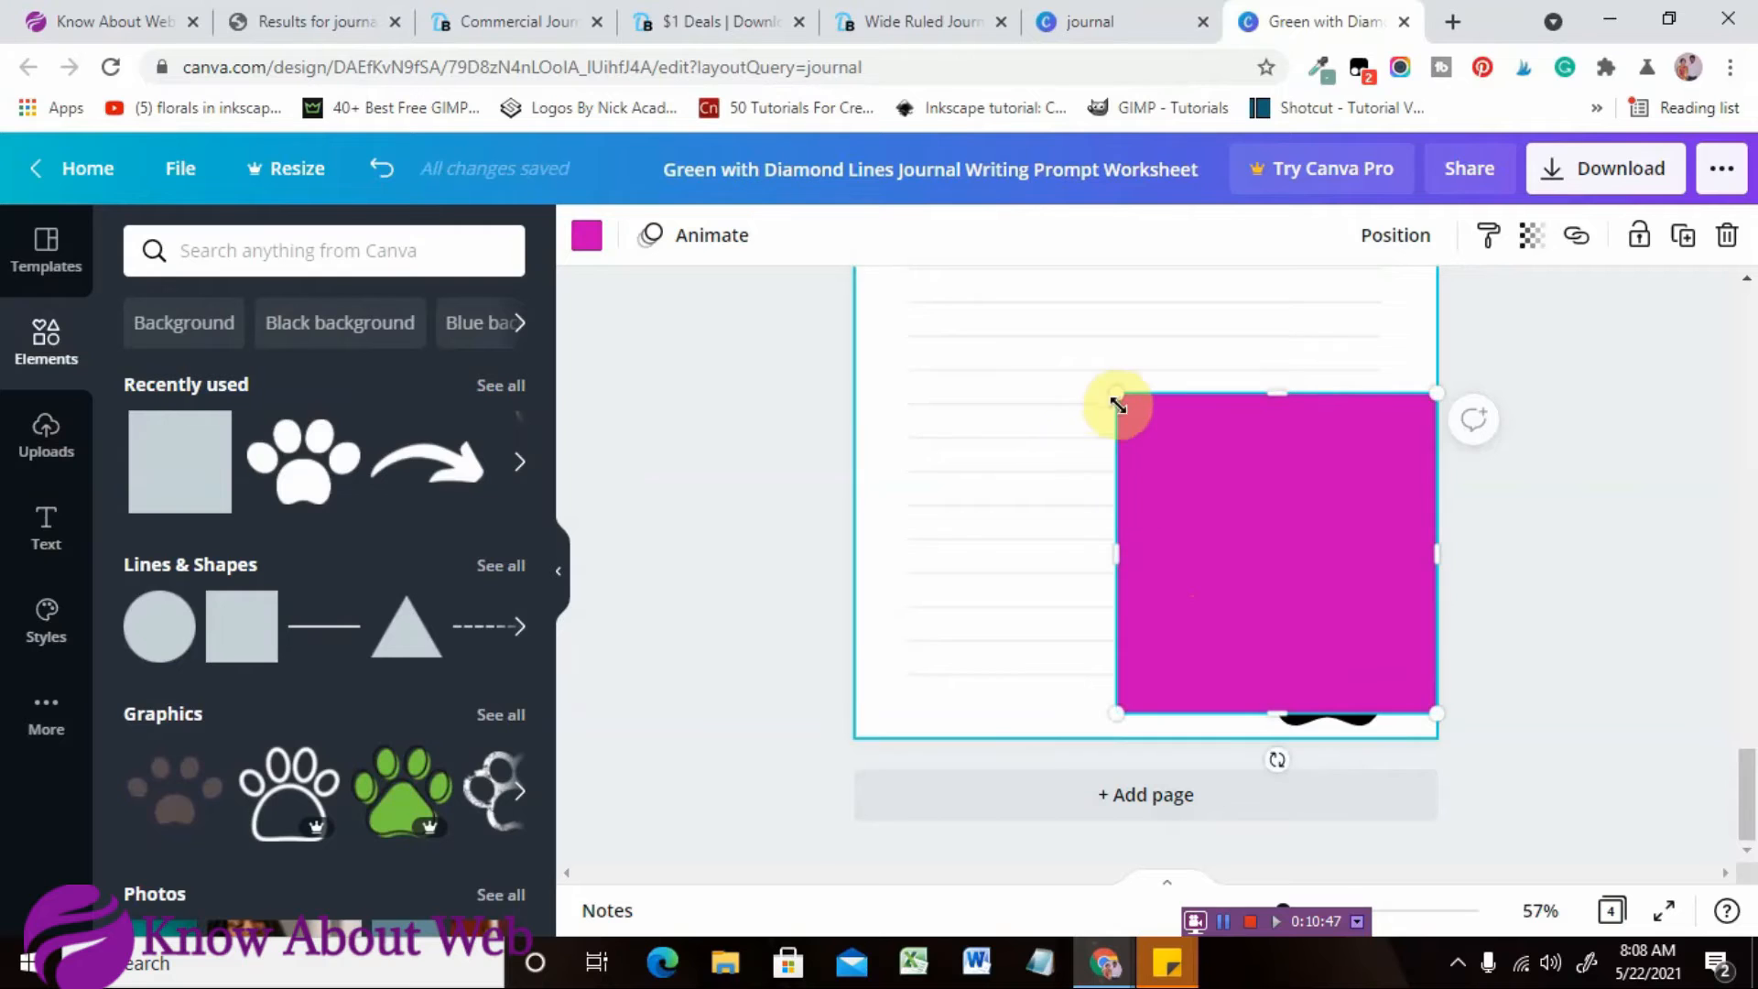
left_click_drag(1116, 394, 1244, 569)
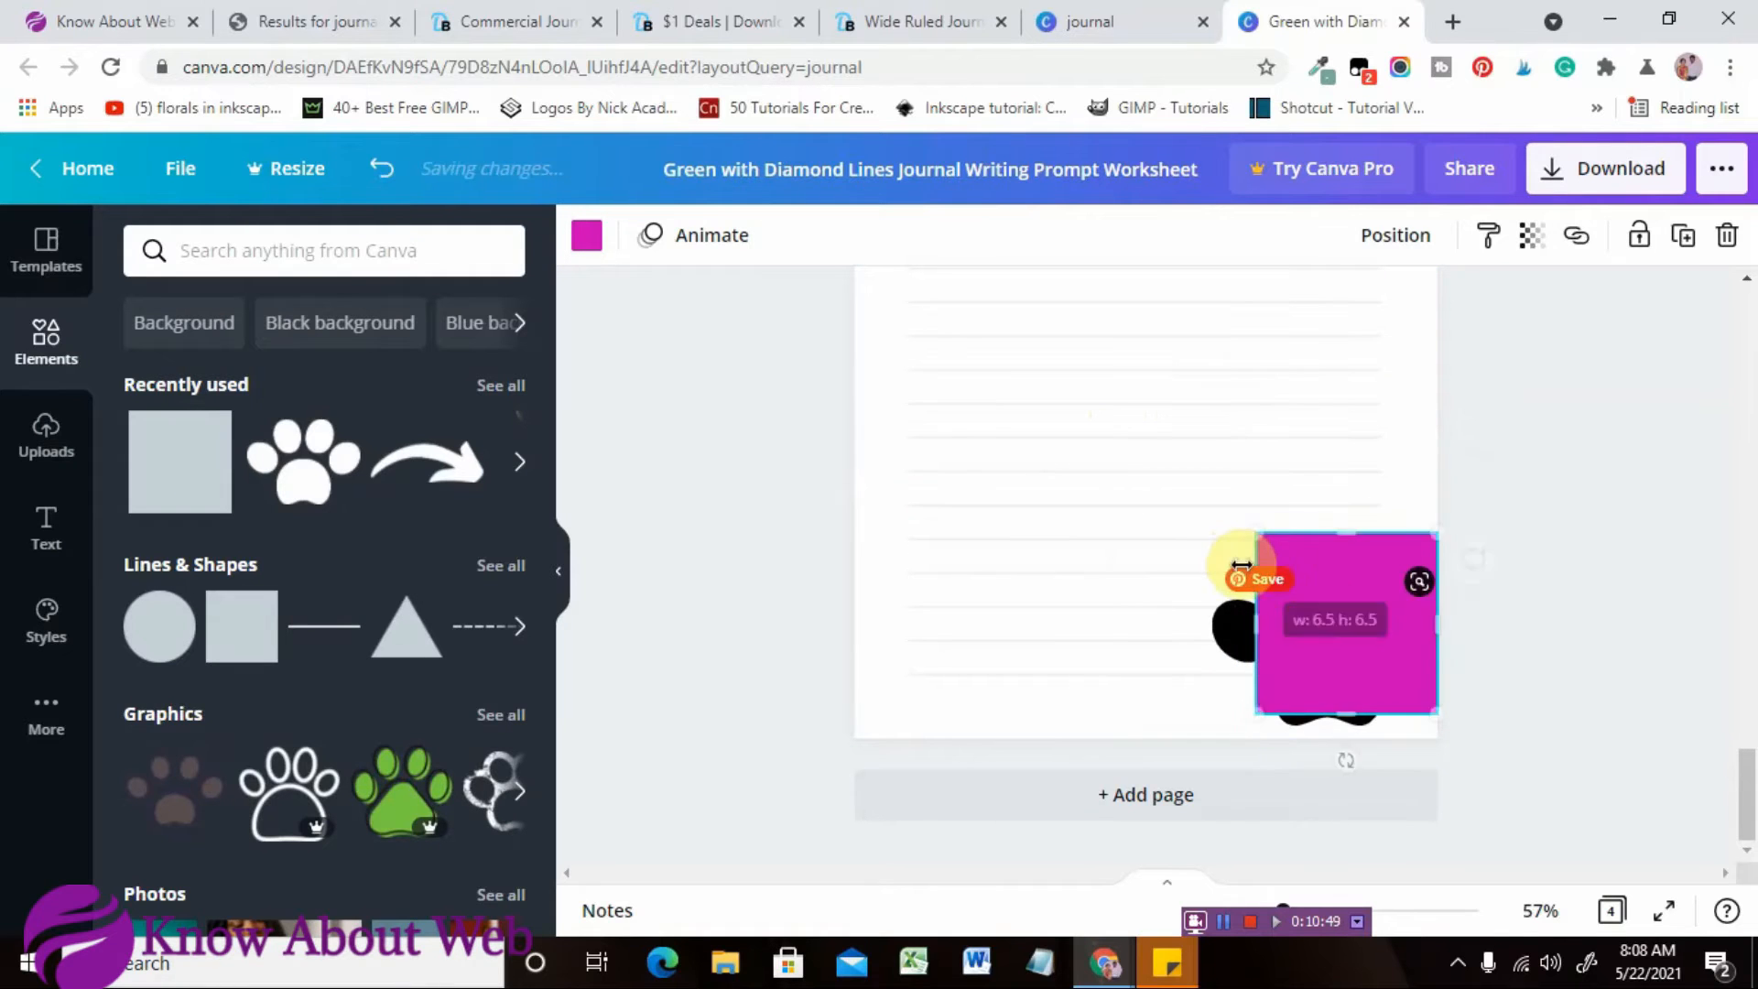
left_click_drag(1299, 644, 1214, 639)
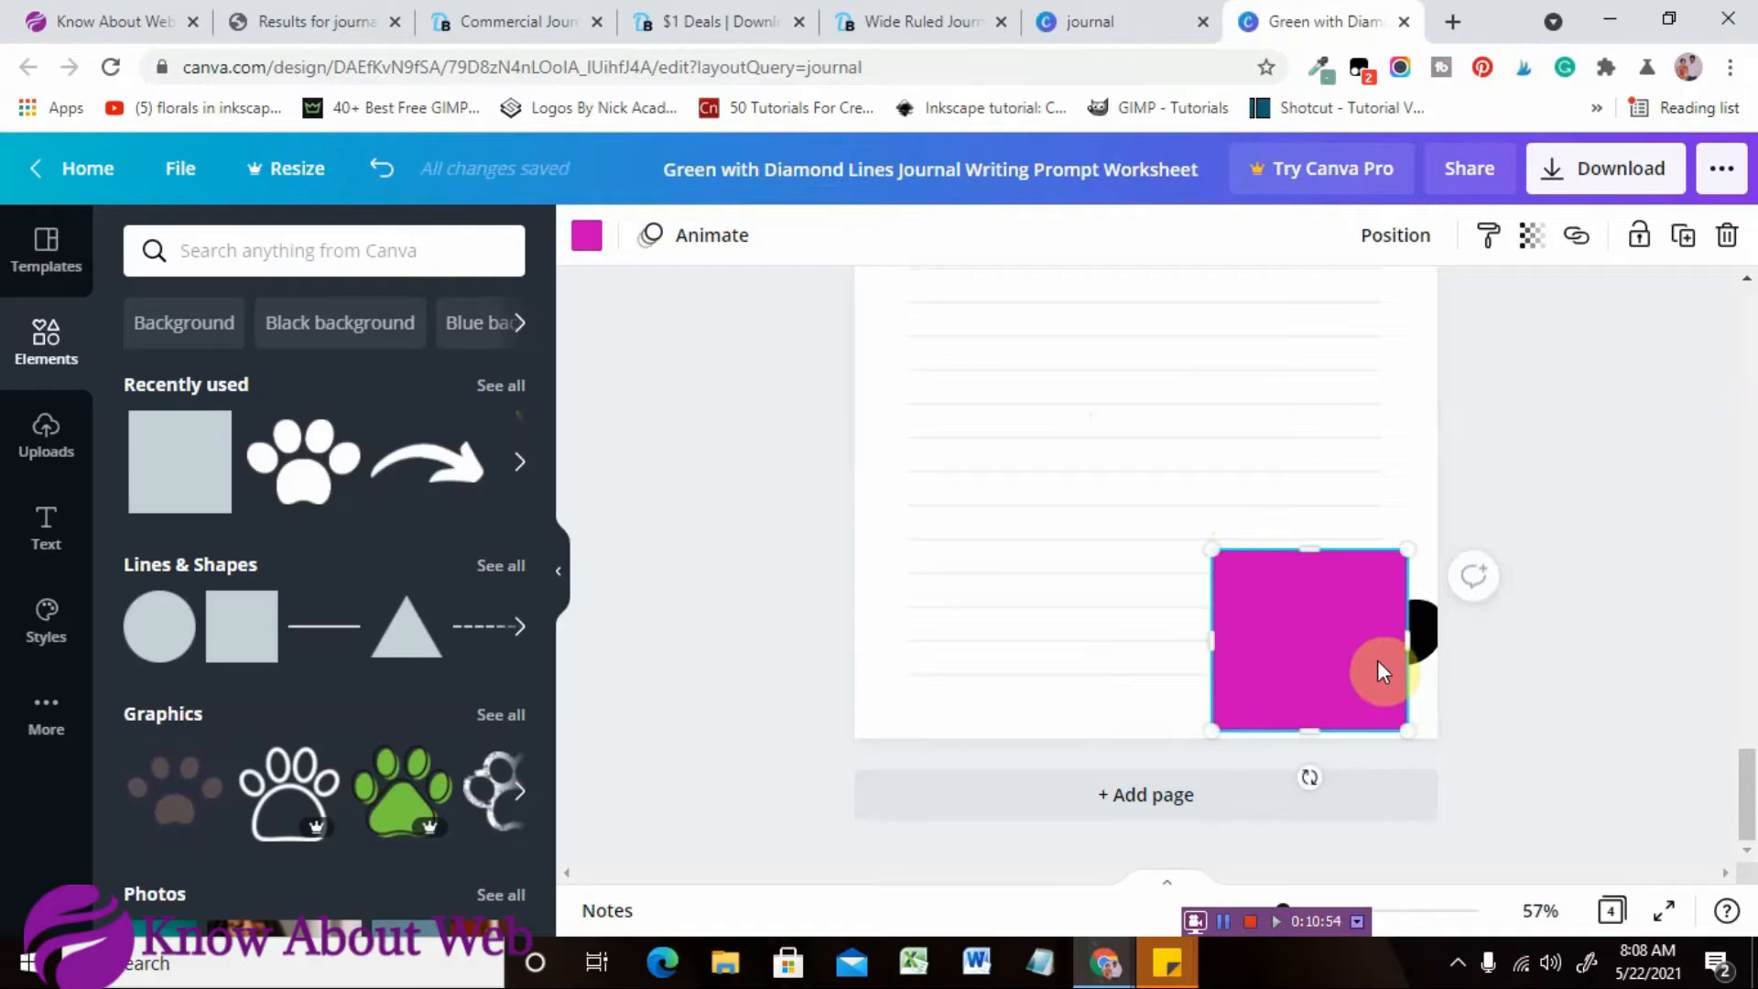
Send the magenta square backward behind the paw print.
left_click(587, 236)
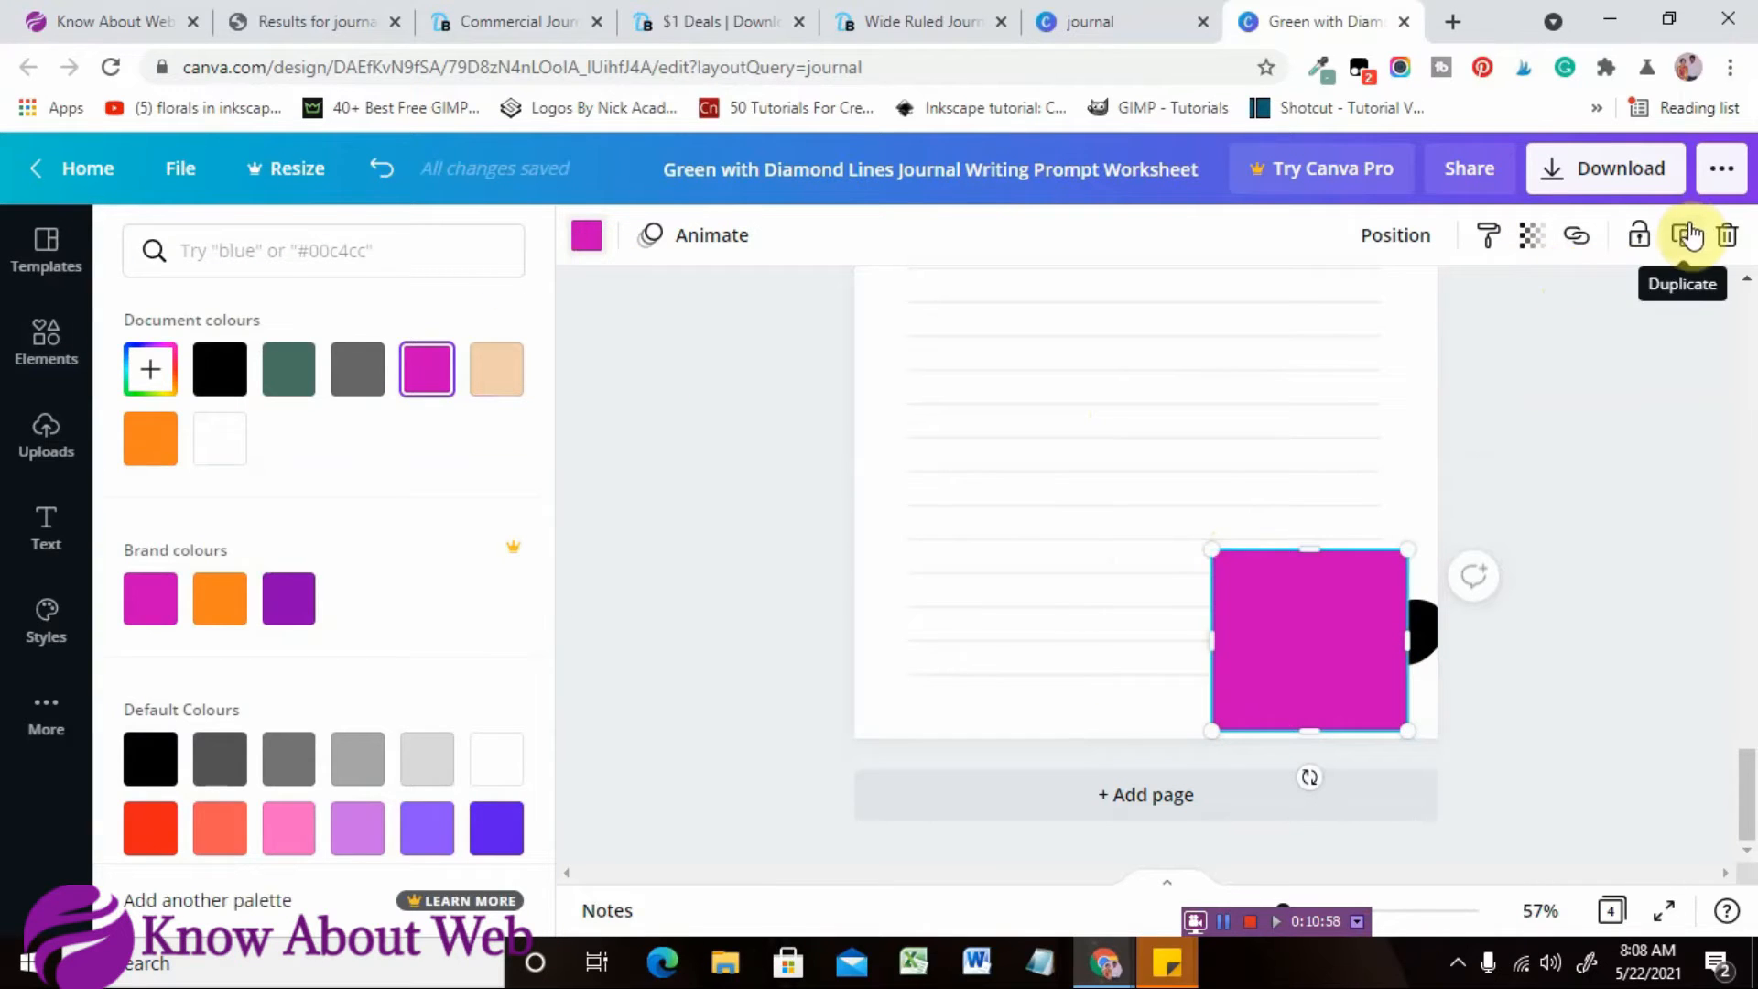
left_click(1426, 245)
left_click(1278, 313)
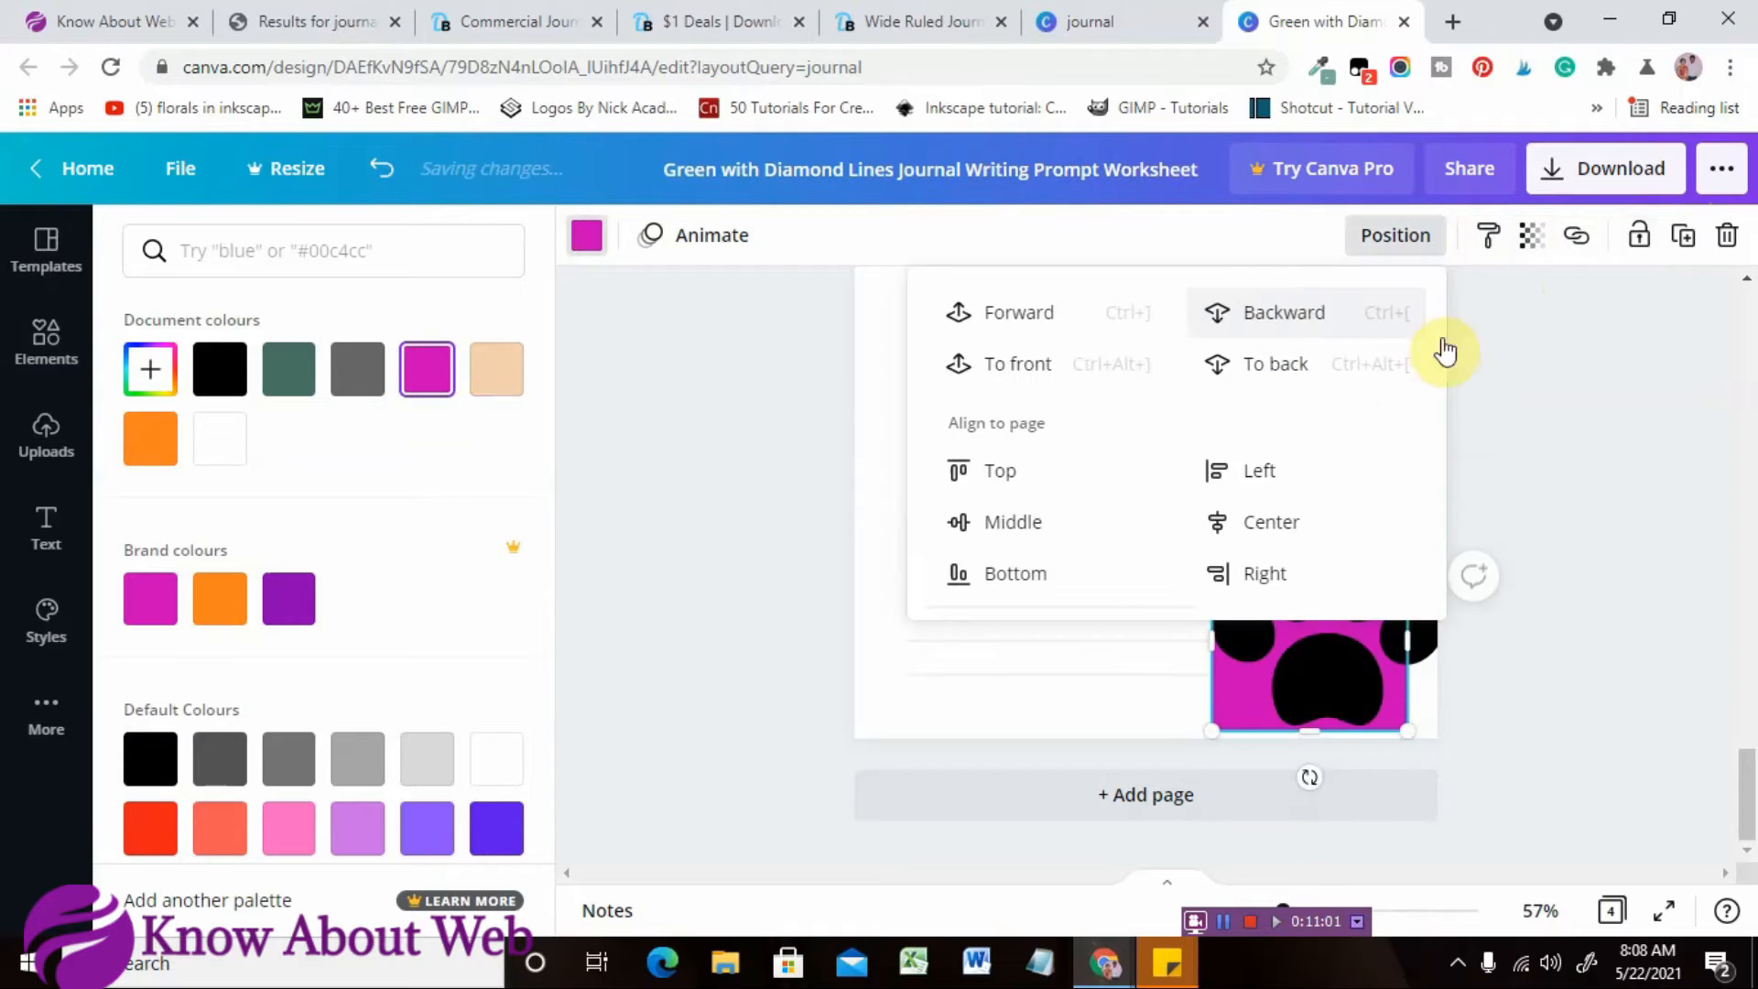
left_click(1618, 636)
Shrink the paw print to about half its size and rotate it counter-clockwise by about 30 degrees.
left_click(1356, 639)
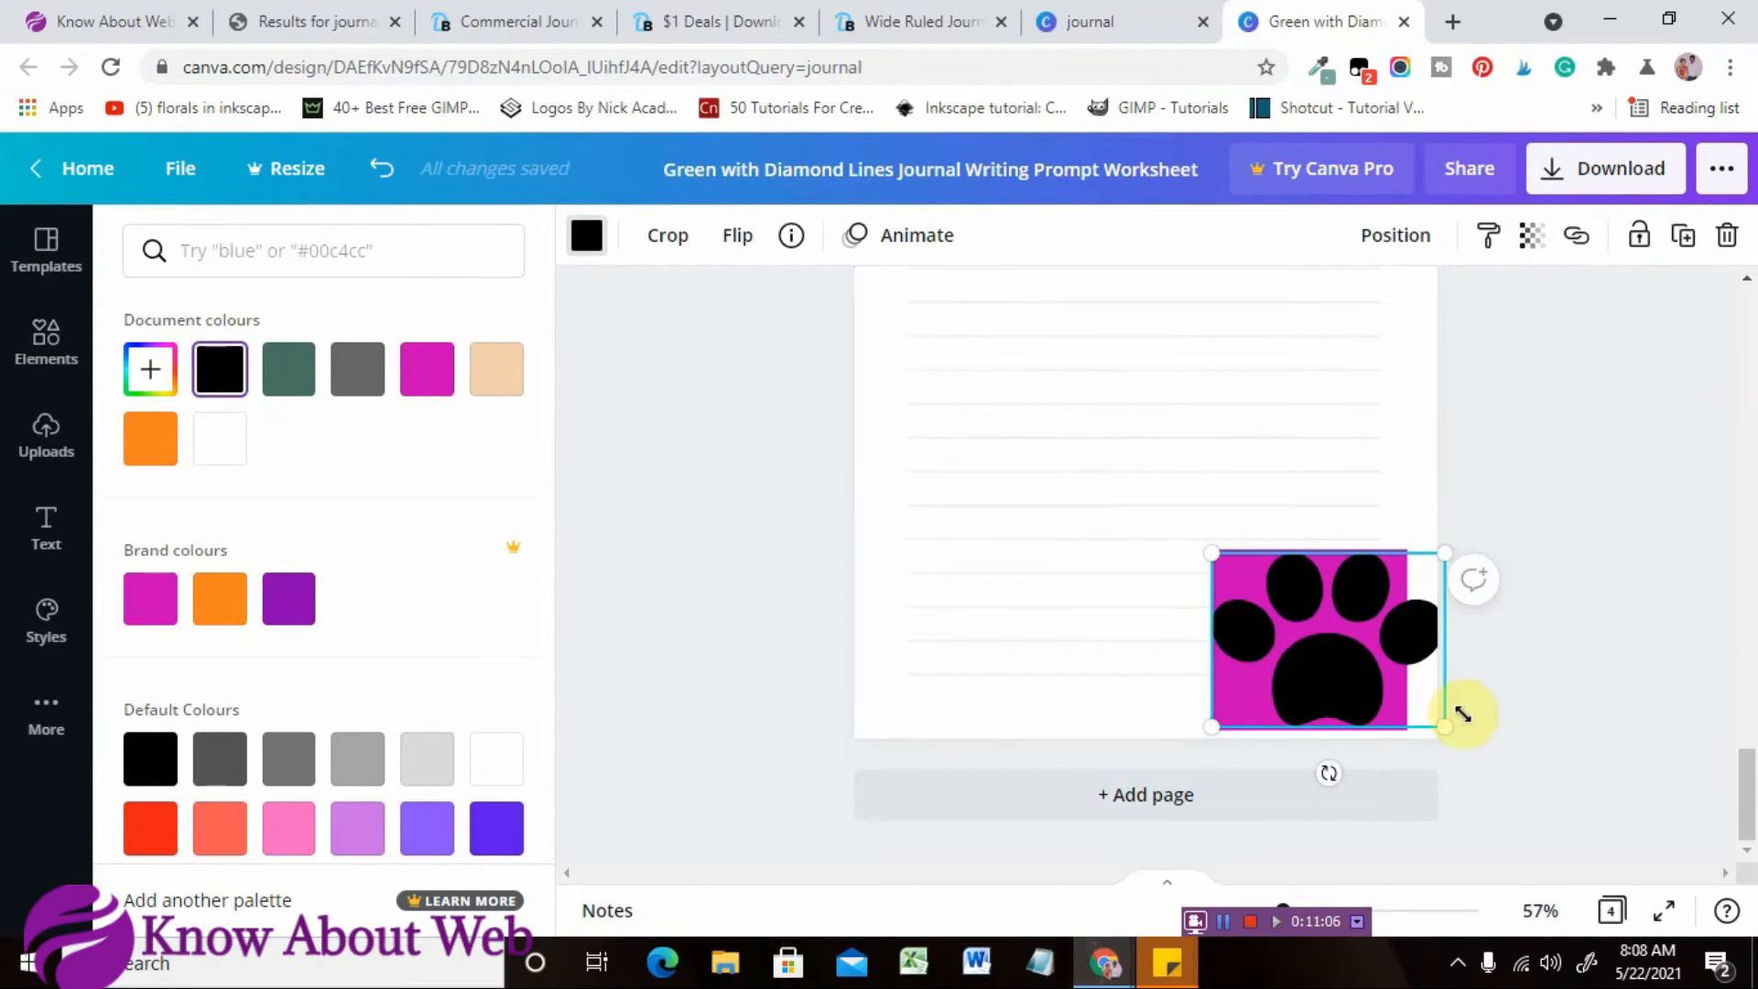
left_click_drag(1437, 733, 1343, 673)
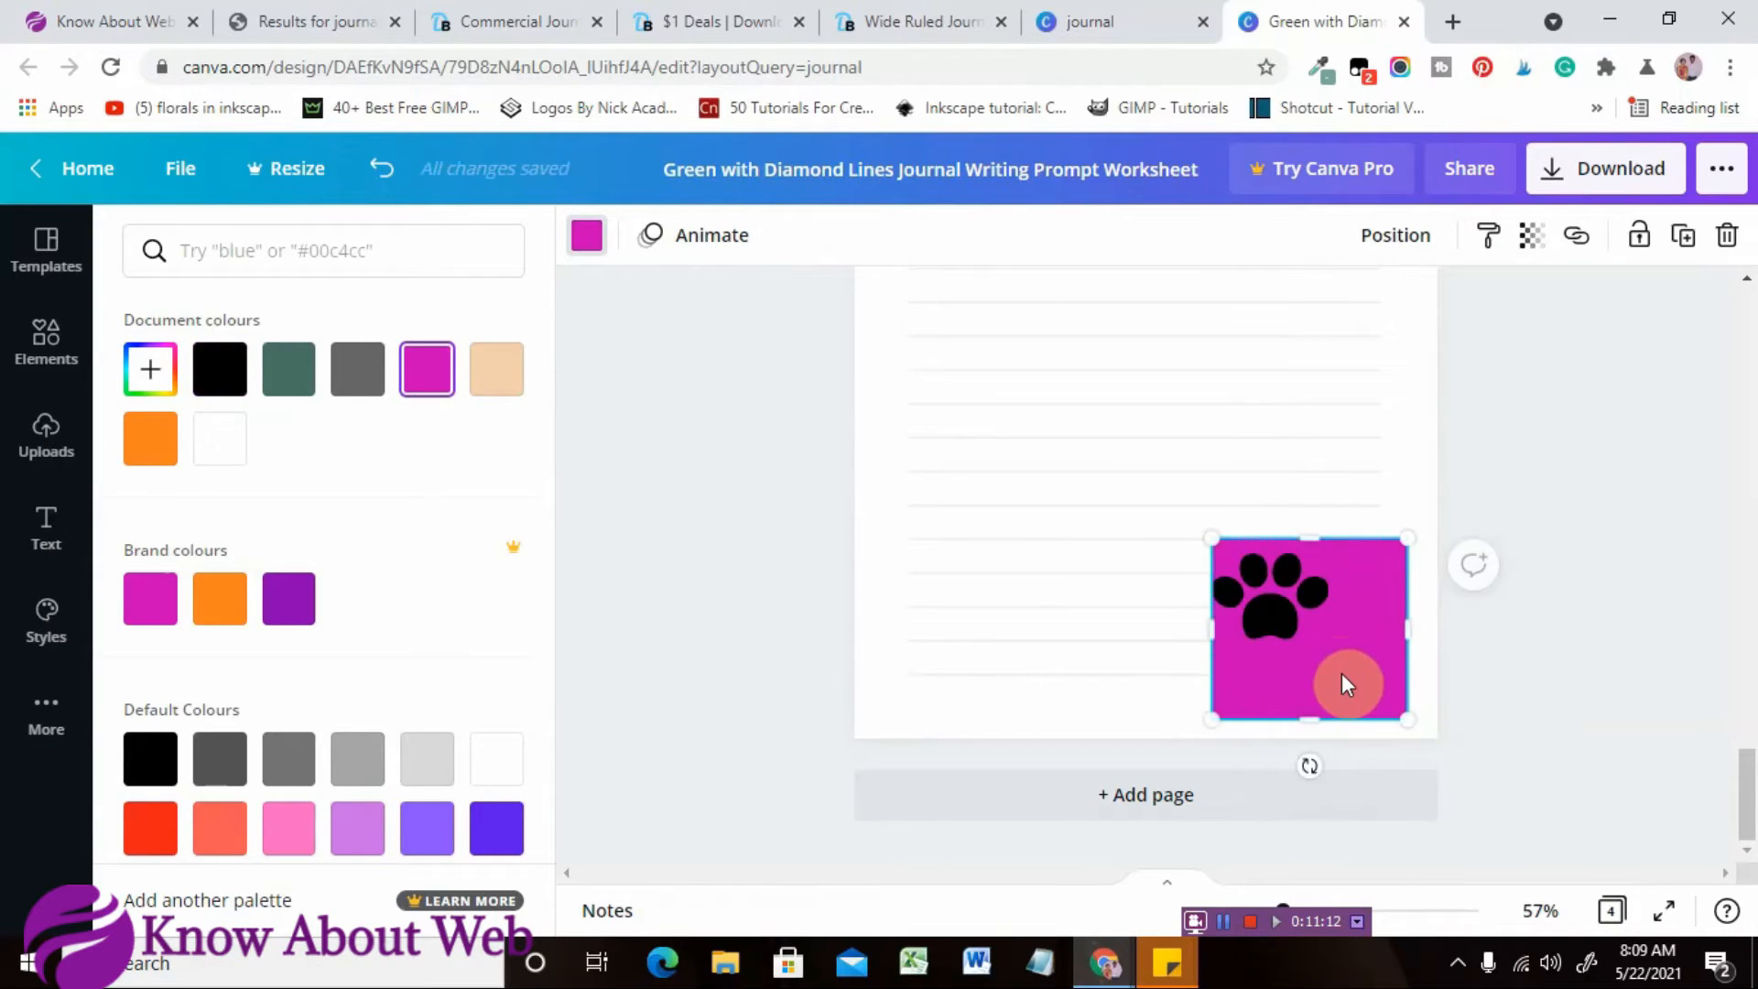
left_click(1269, 617)
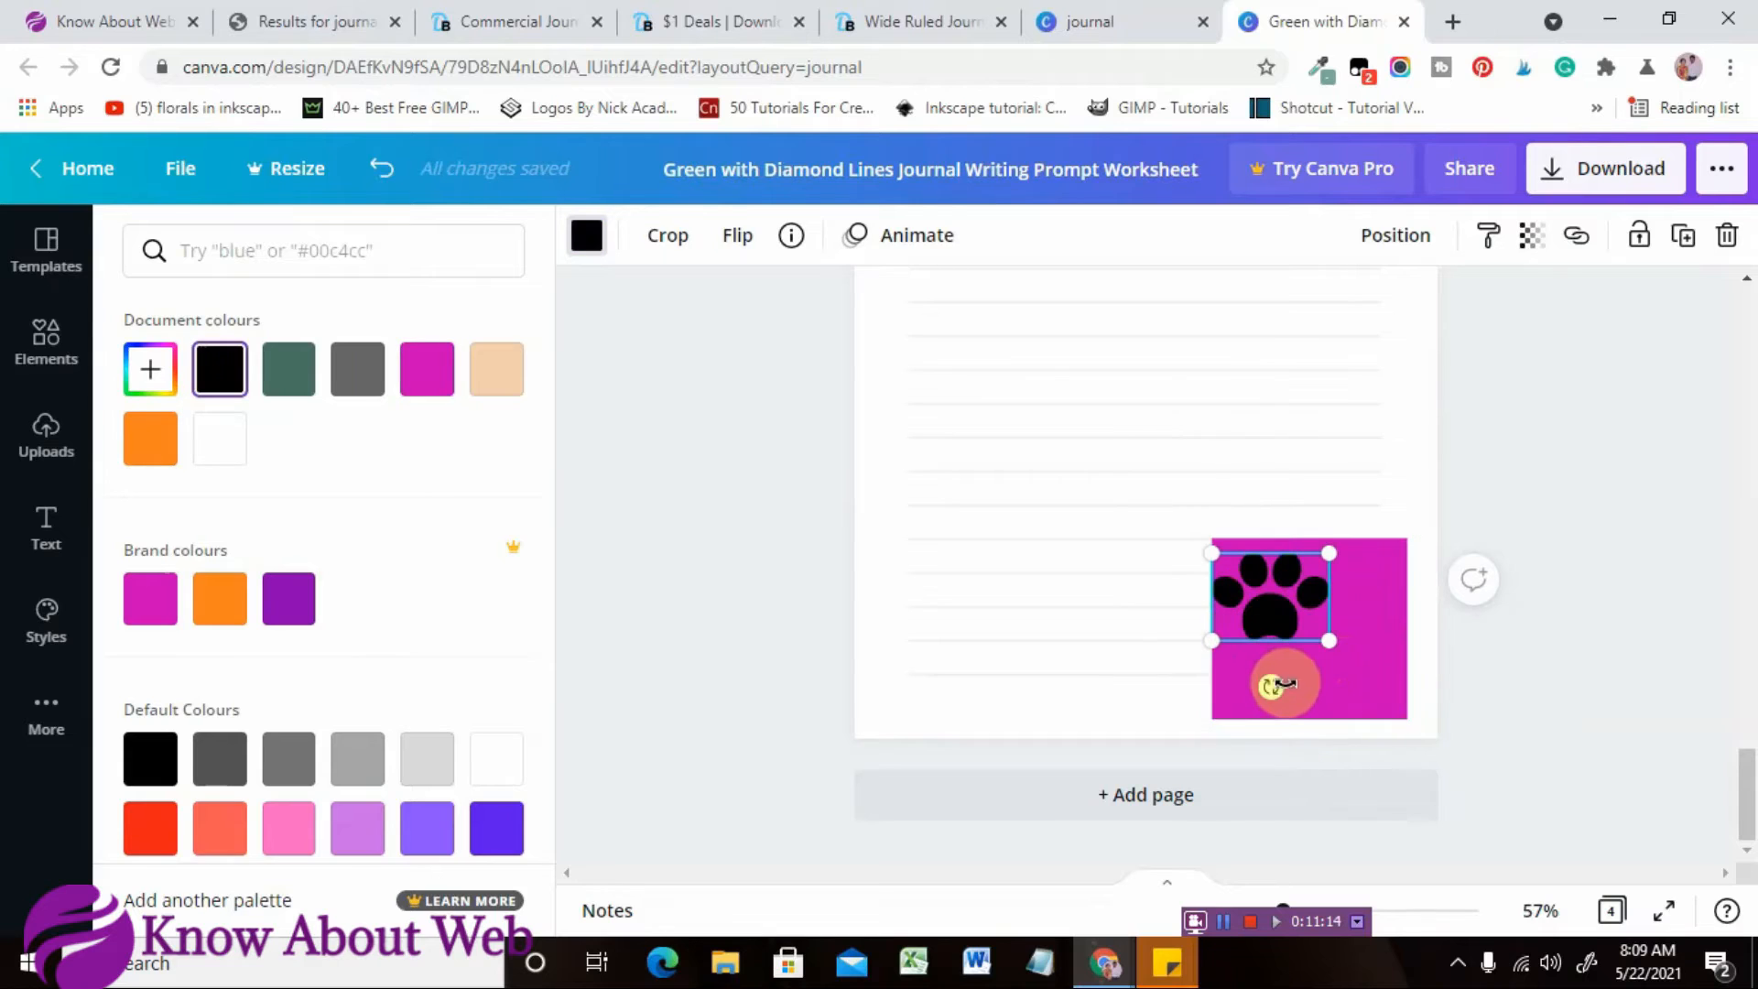
mouse_move(1310, 688)
left_mouse_down()
mouse_move(1345, 663)
mouse_move(1317, 688)
left_mouse_up()
Duplicate the rotated paw print and position one large paw in the lower-right part of the magenta square.
left_click(1683, 237)
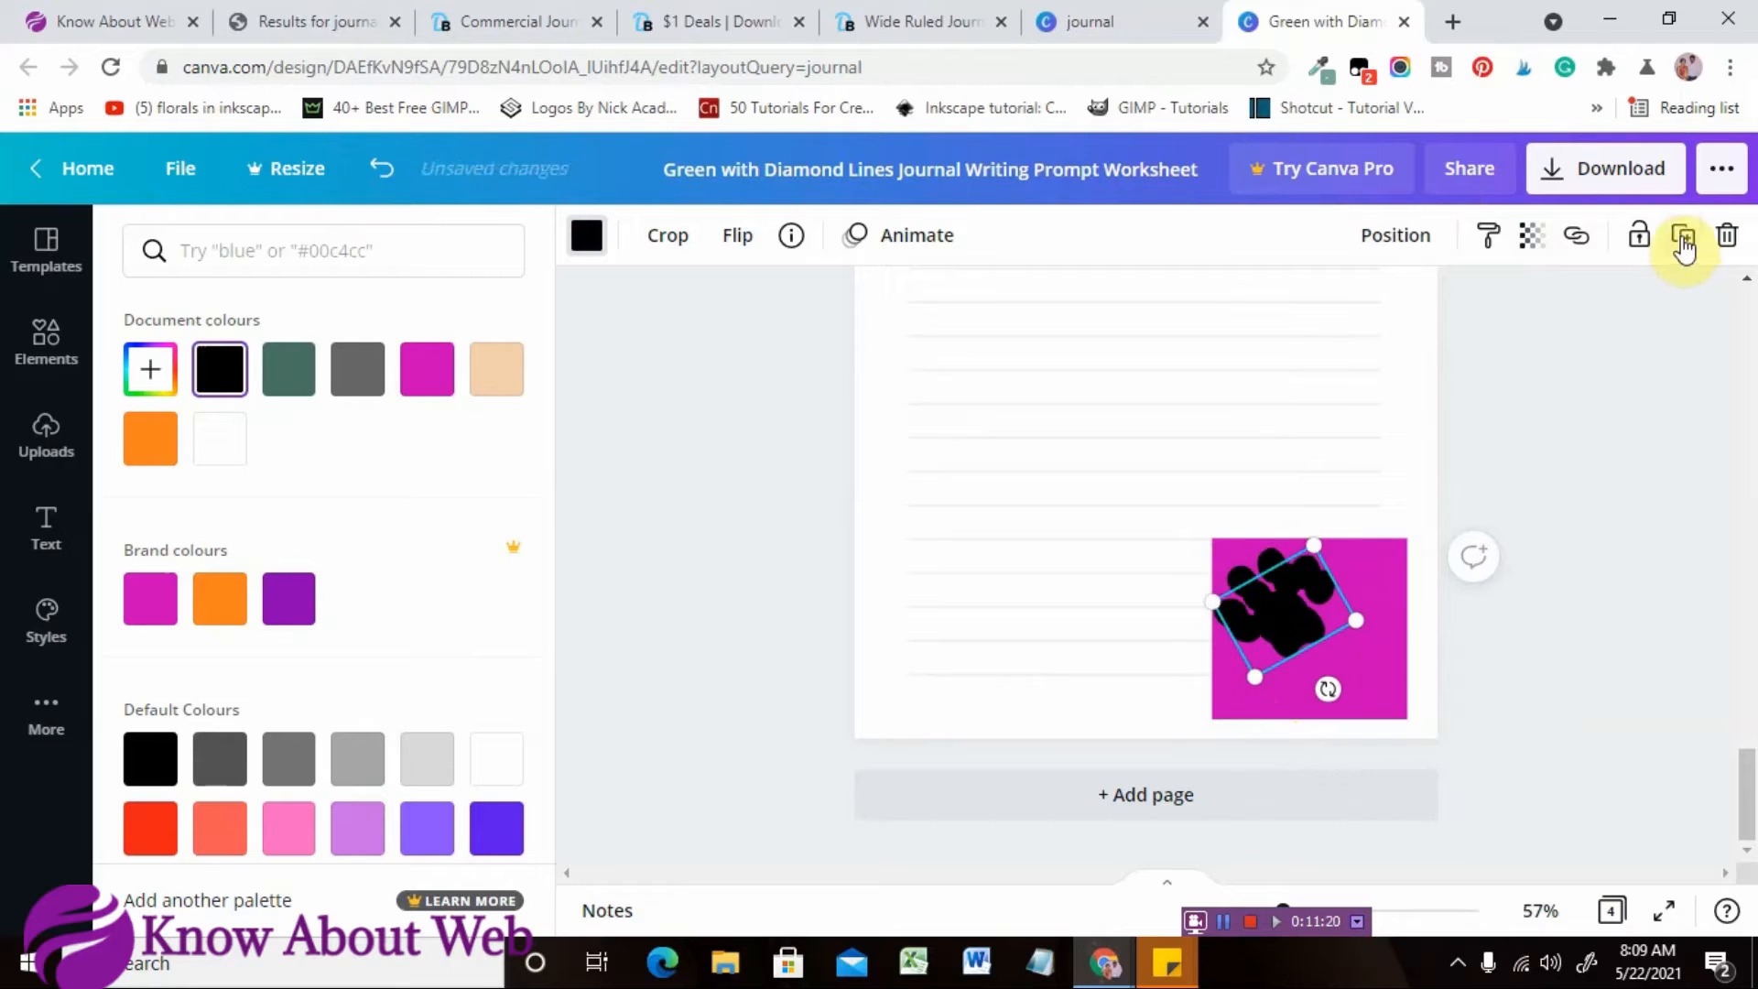
left_click_drag(1310, 604, 1347, 656)
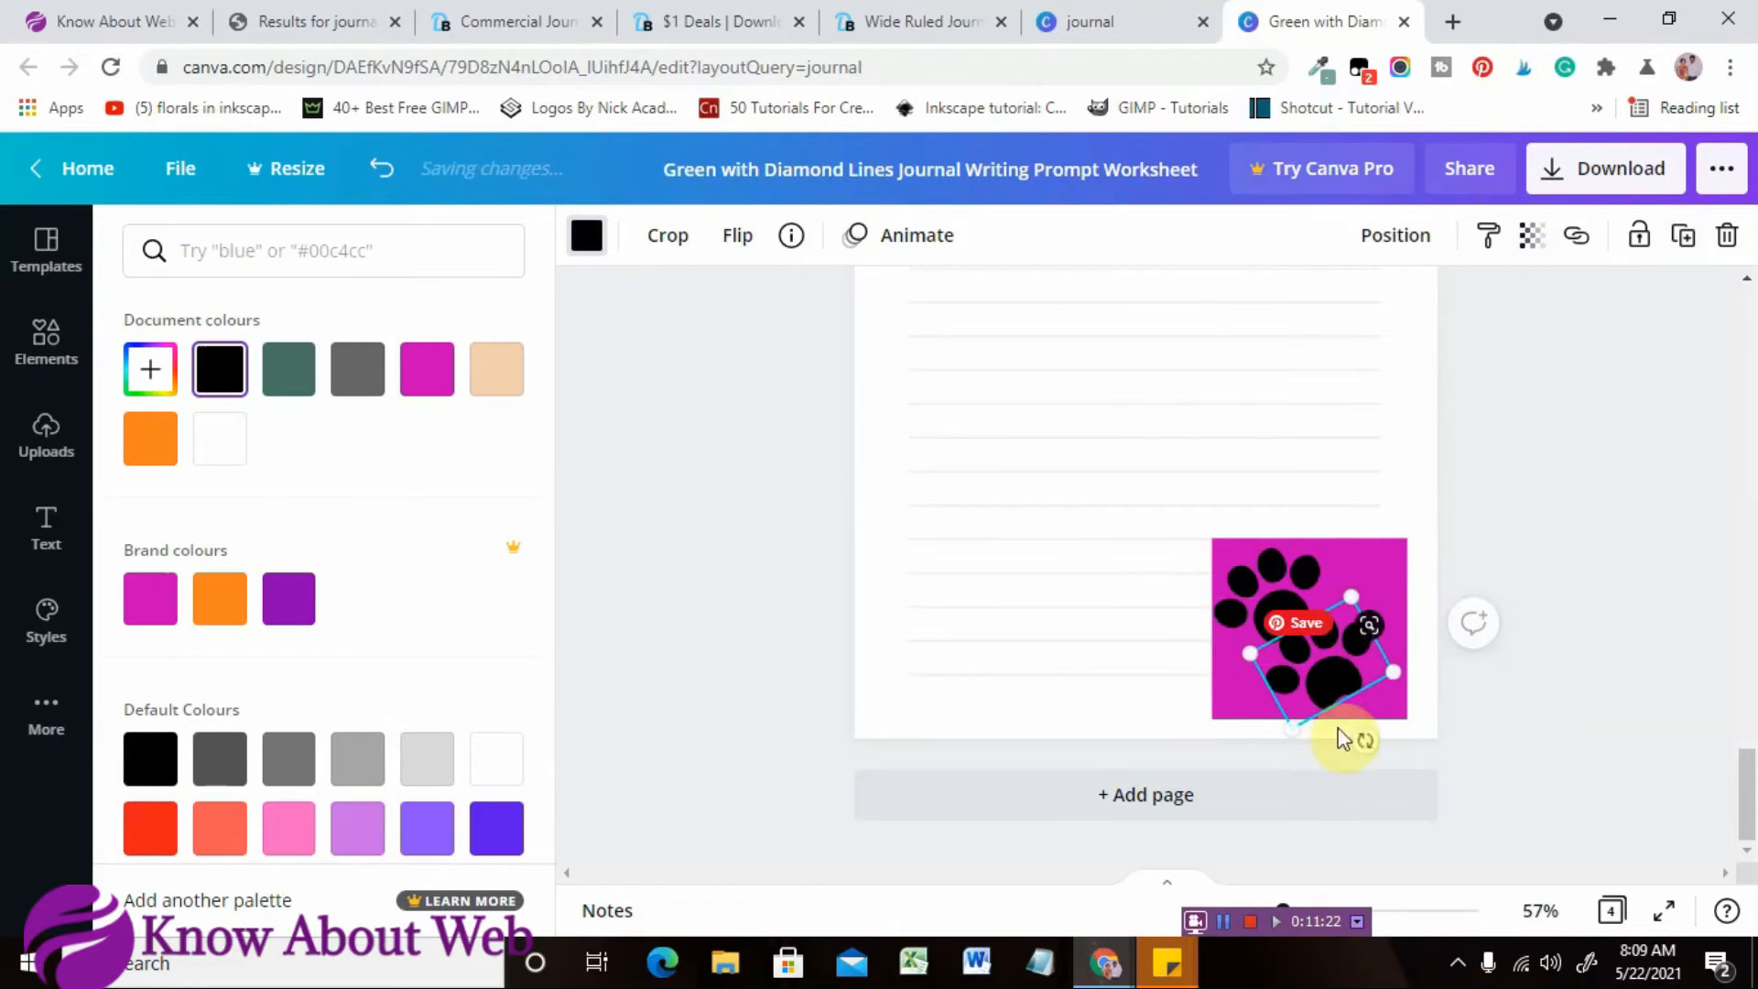
left_click_drag(1362, 738, 1285, 743)
left_click_drag(1252, 679, 1349, 685)
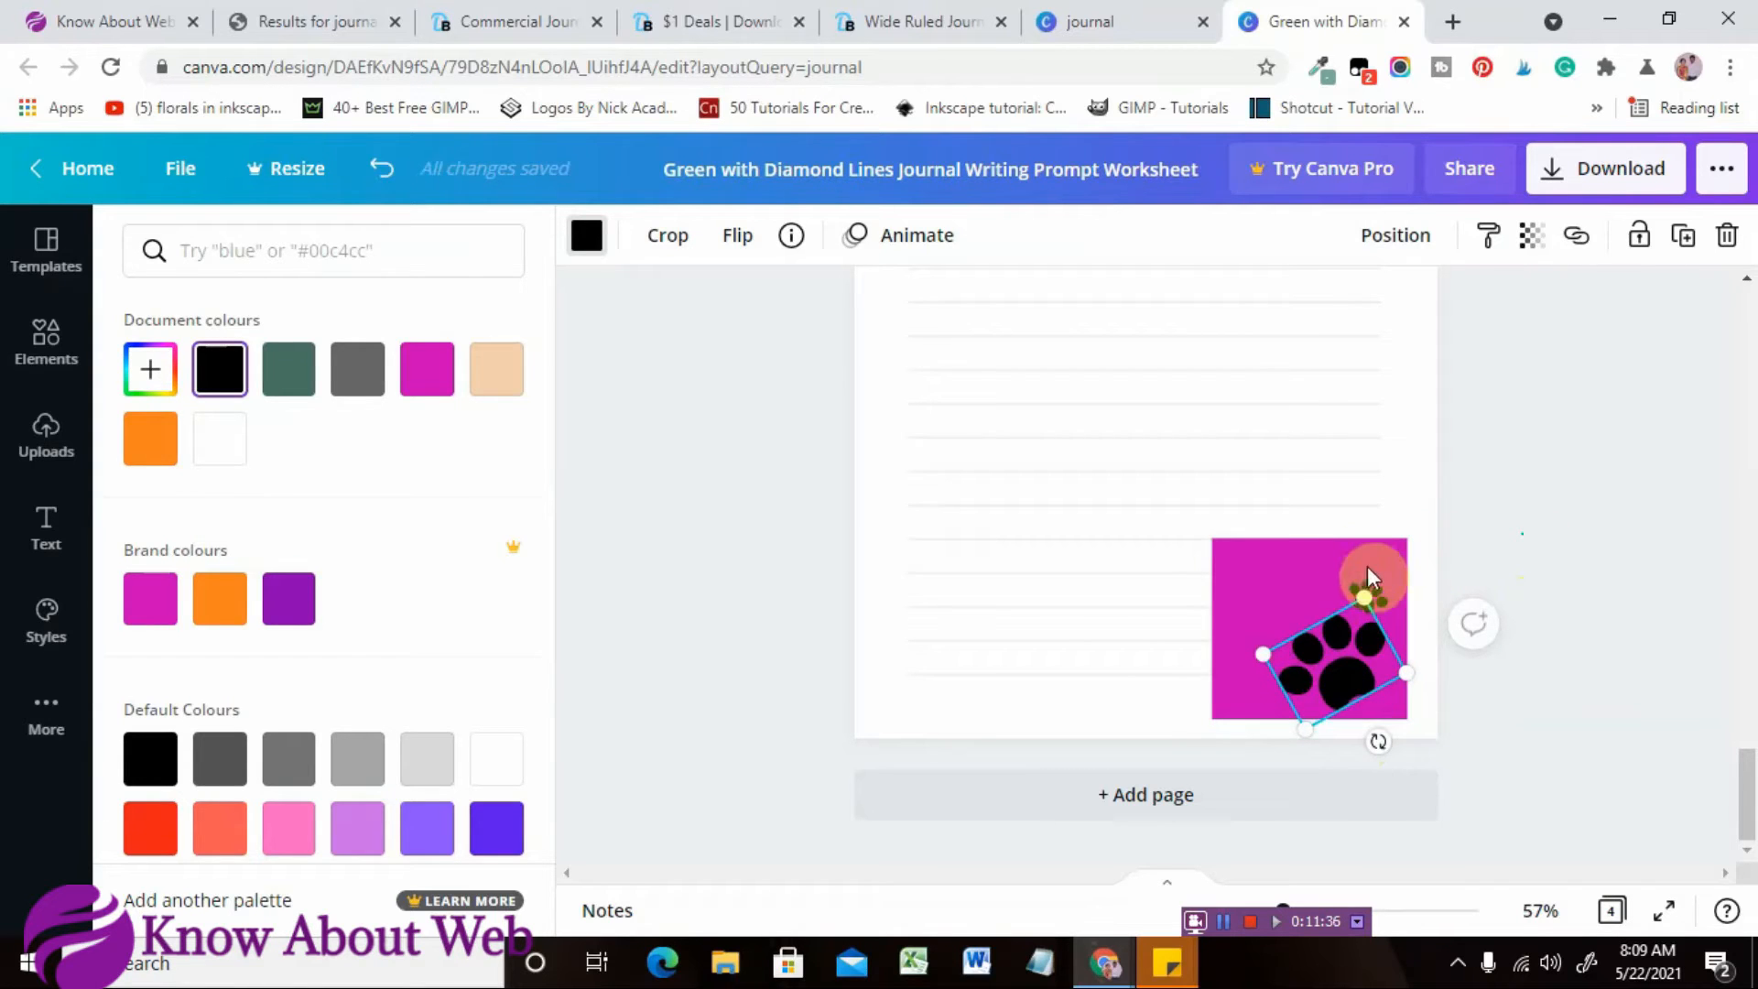
Position the small paw print in the square's upper-right corner and place a rotated copy to its left.
left_click(1411, 595)
left_click_drag(1365, 599, 1369, 586)
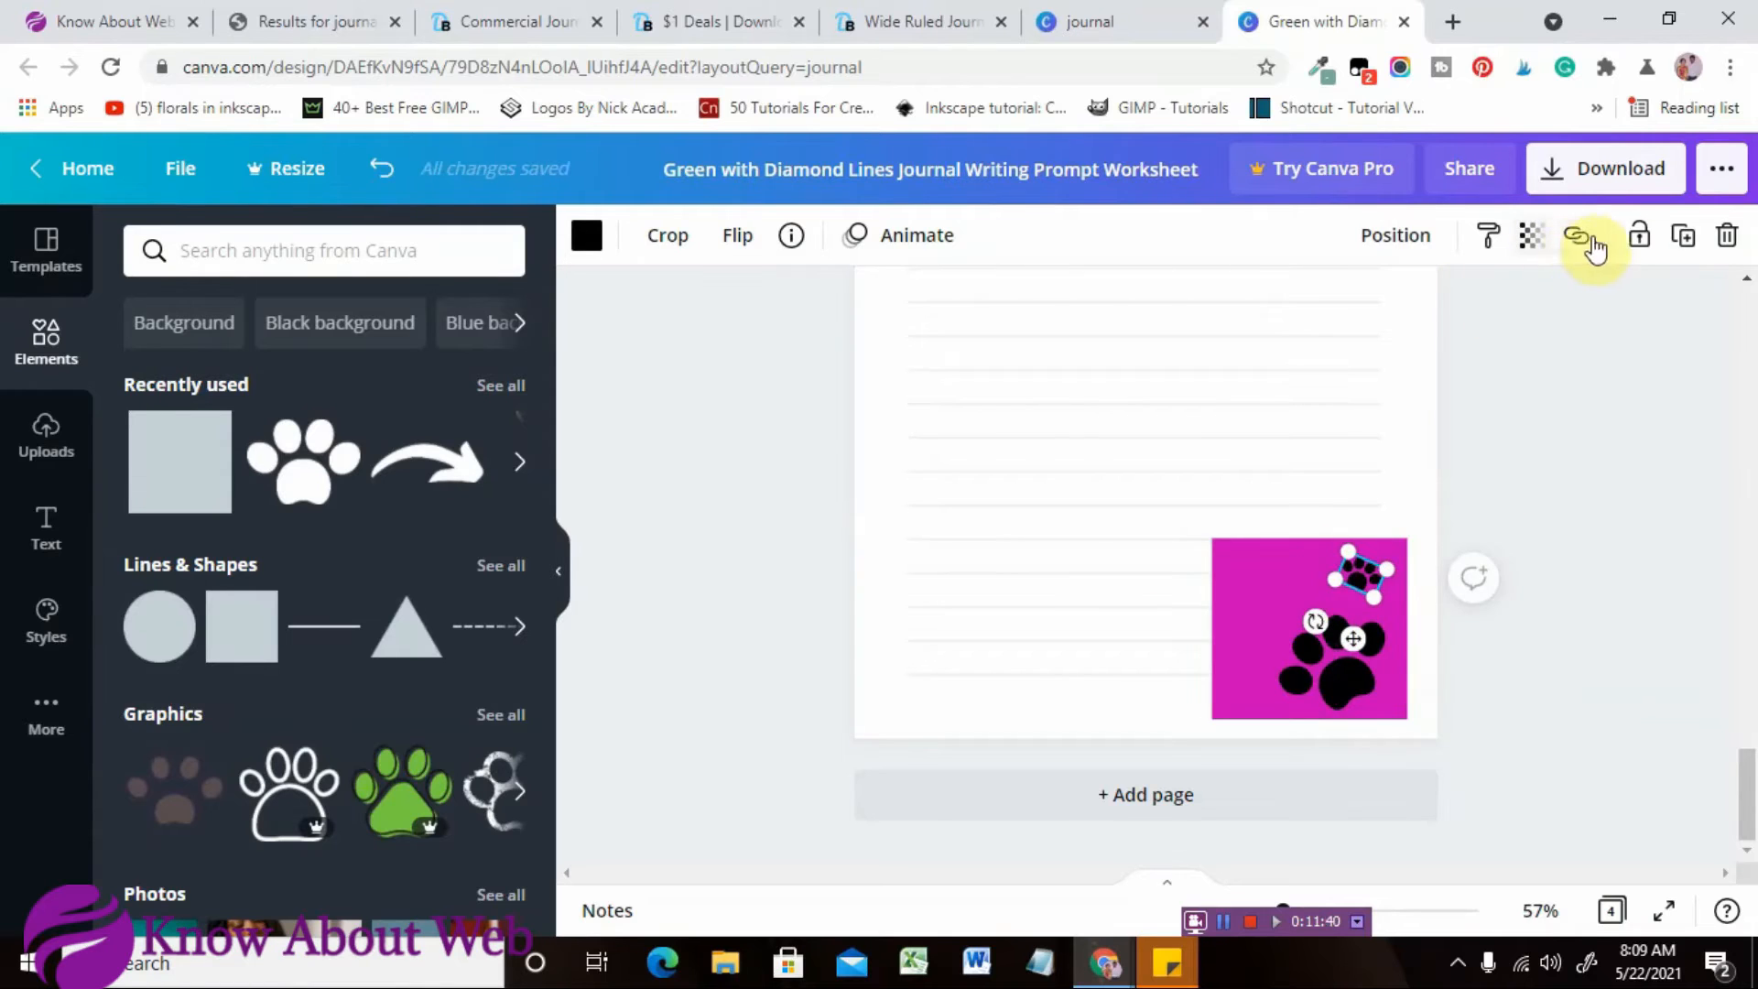
left_click(1360, 589)
left_click_drag(1371, 590, 1329, 661)
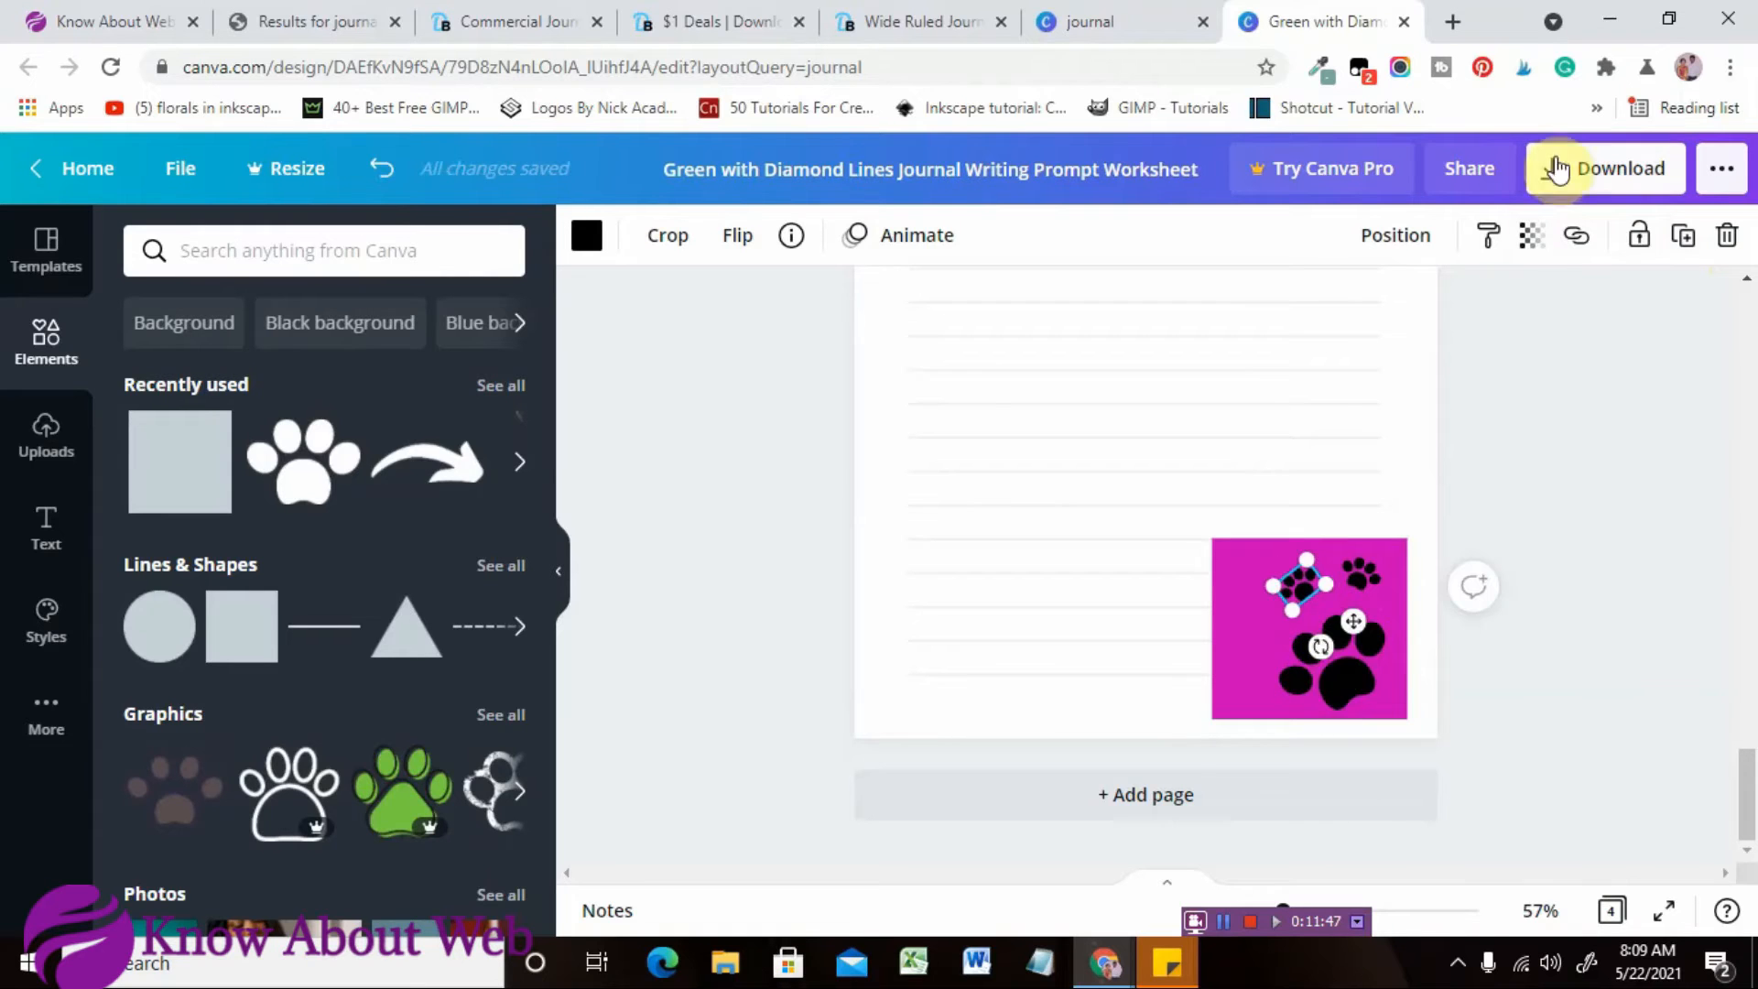
Duplicate the small paw print twice more and arrange the rotated copies down the left side of the square.
left_click(1687, 242)
left_click_drag(1322, 600, 1255, 635)
left_click_drag(1269, 698, 1342, 696)
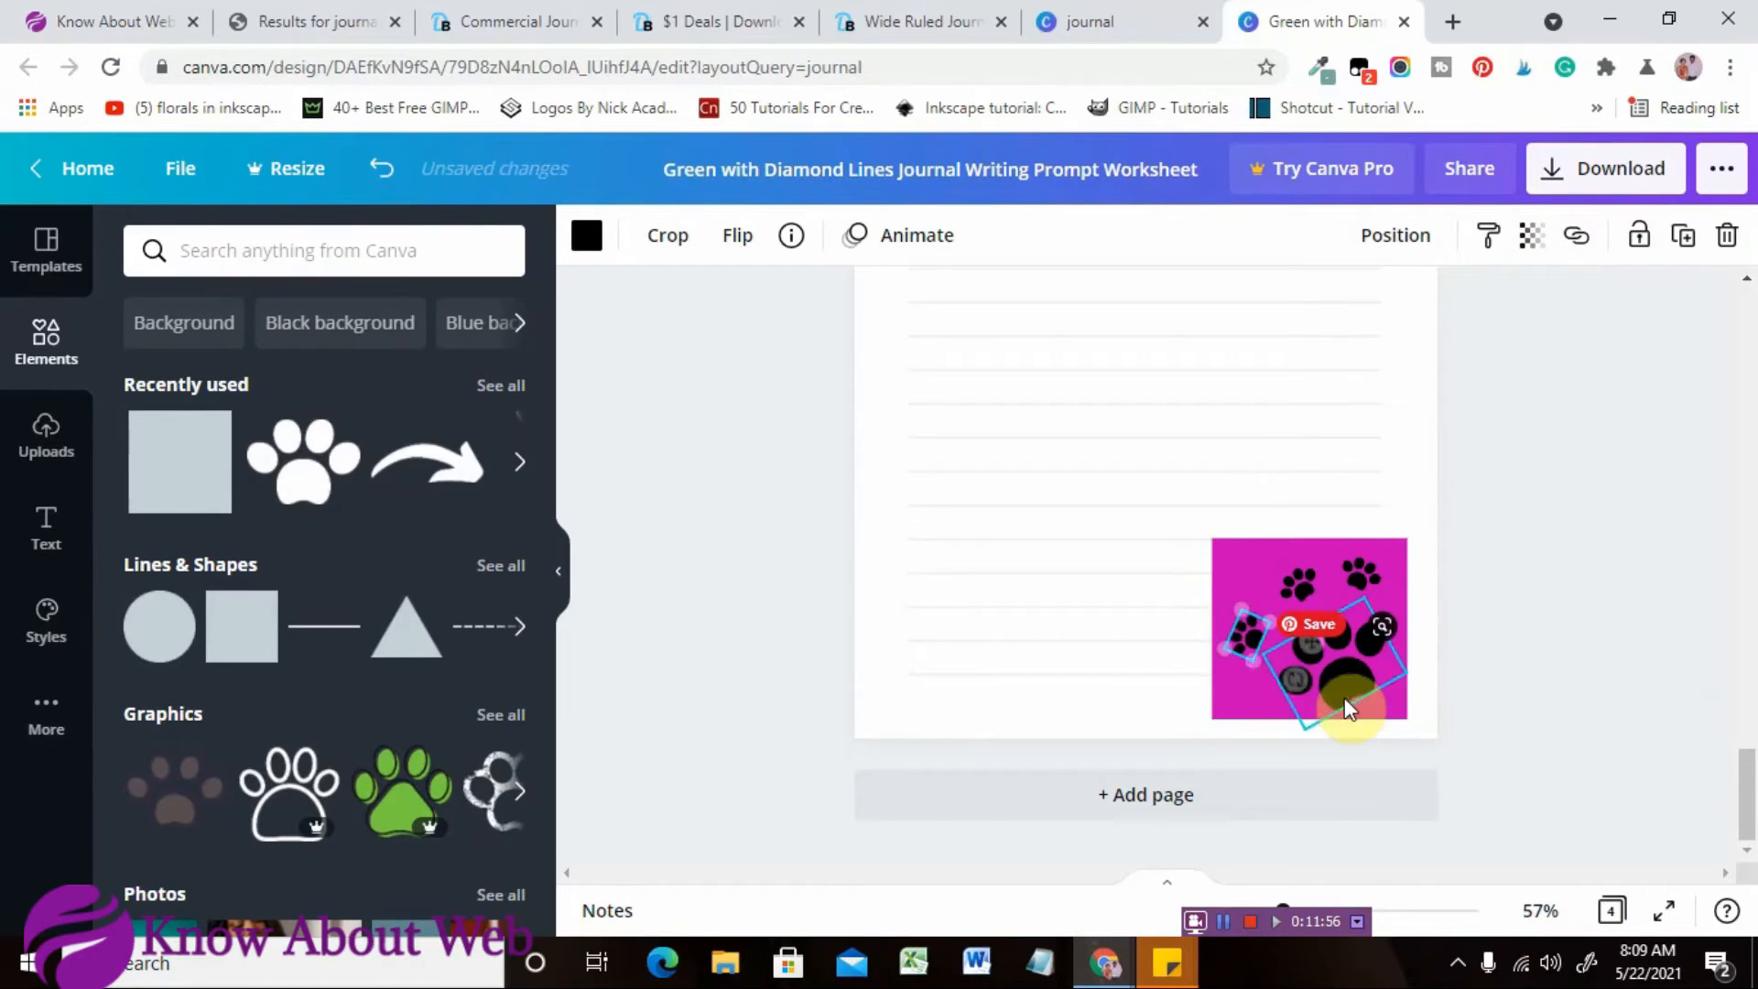
left_click(1677, 255)
mouse_move(1264, 650)
left_mouse_down()
mouse_move(1252, 683)
mouse_move(1315, 745)
mouse_move(1334, 734)
mouse_move(1338, 699)
mouse_move(1339, 714)
mouse_move(1250, 621)
left_mouse_up()
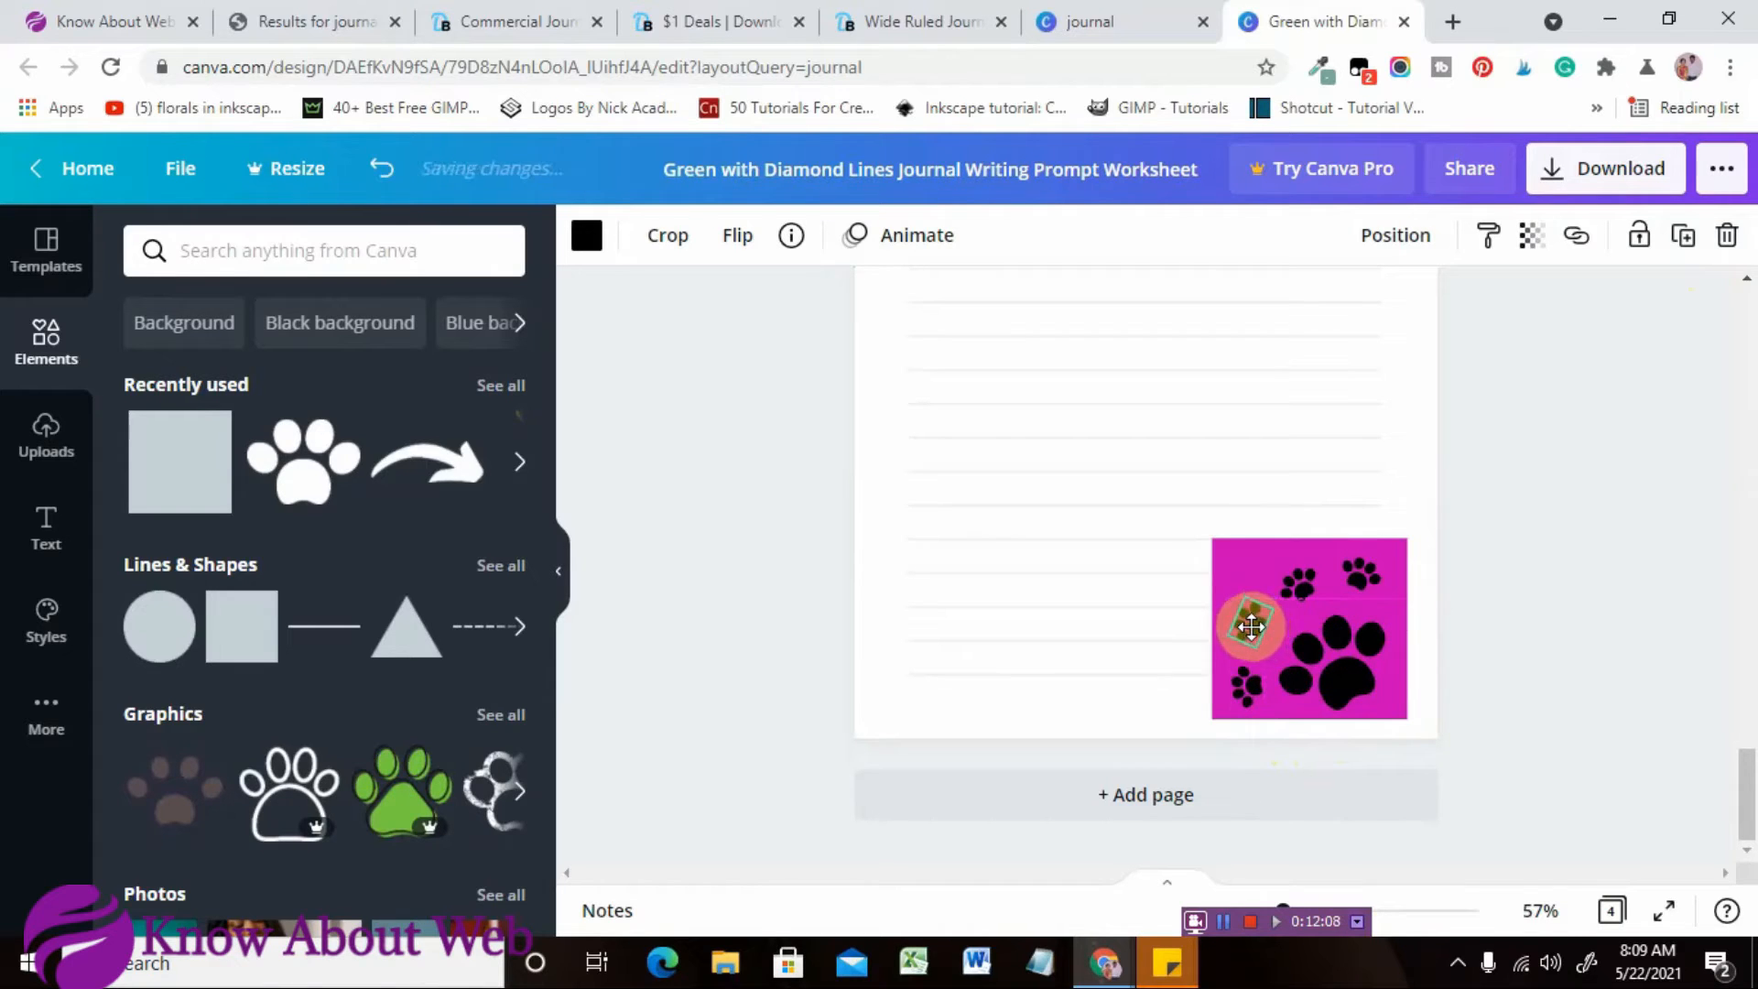
left_click(1249, 683)
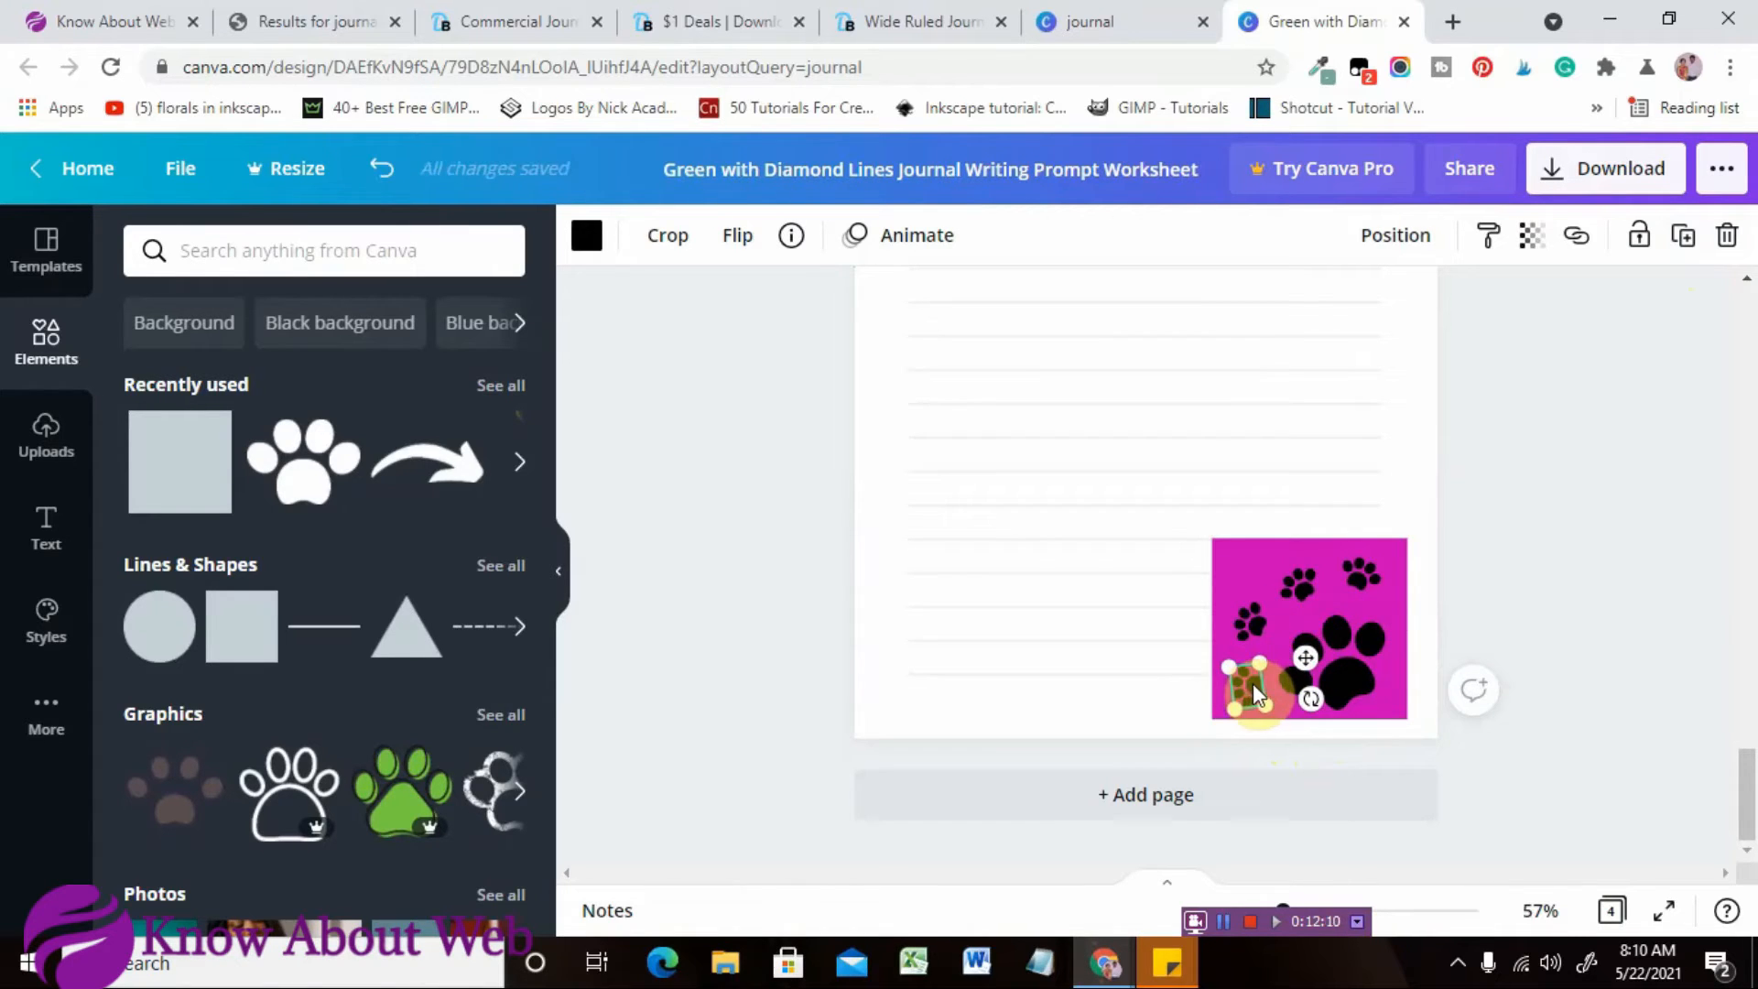
left_click(1611, 551)
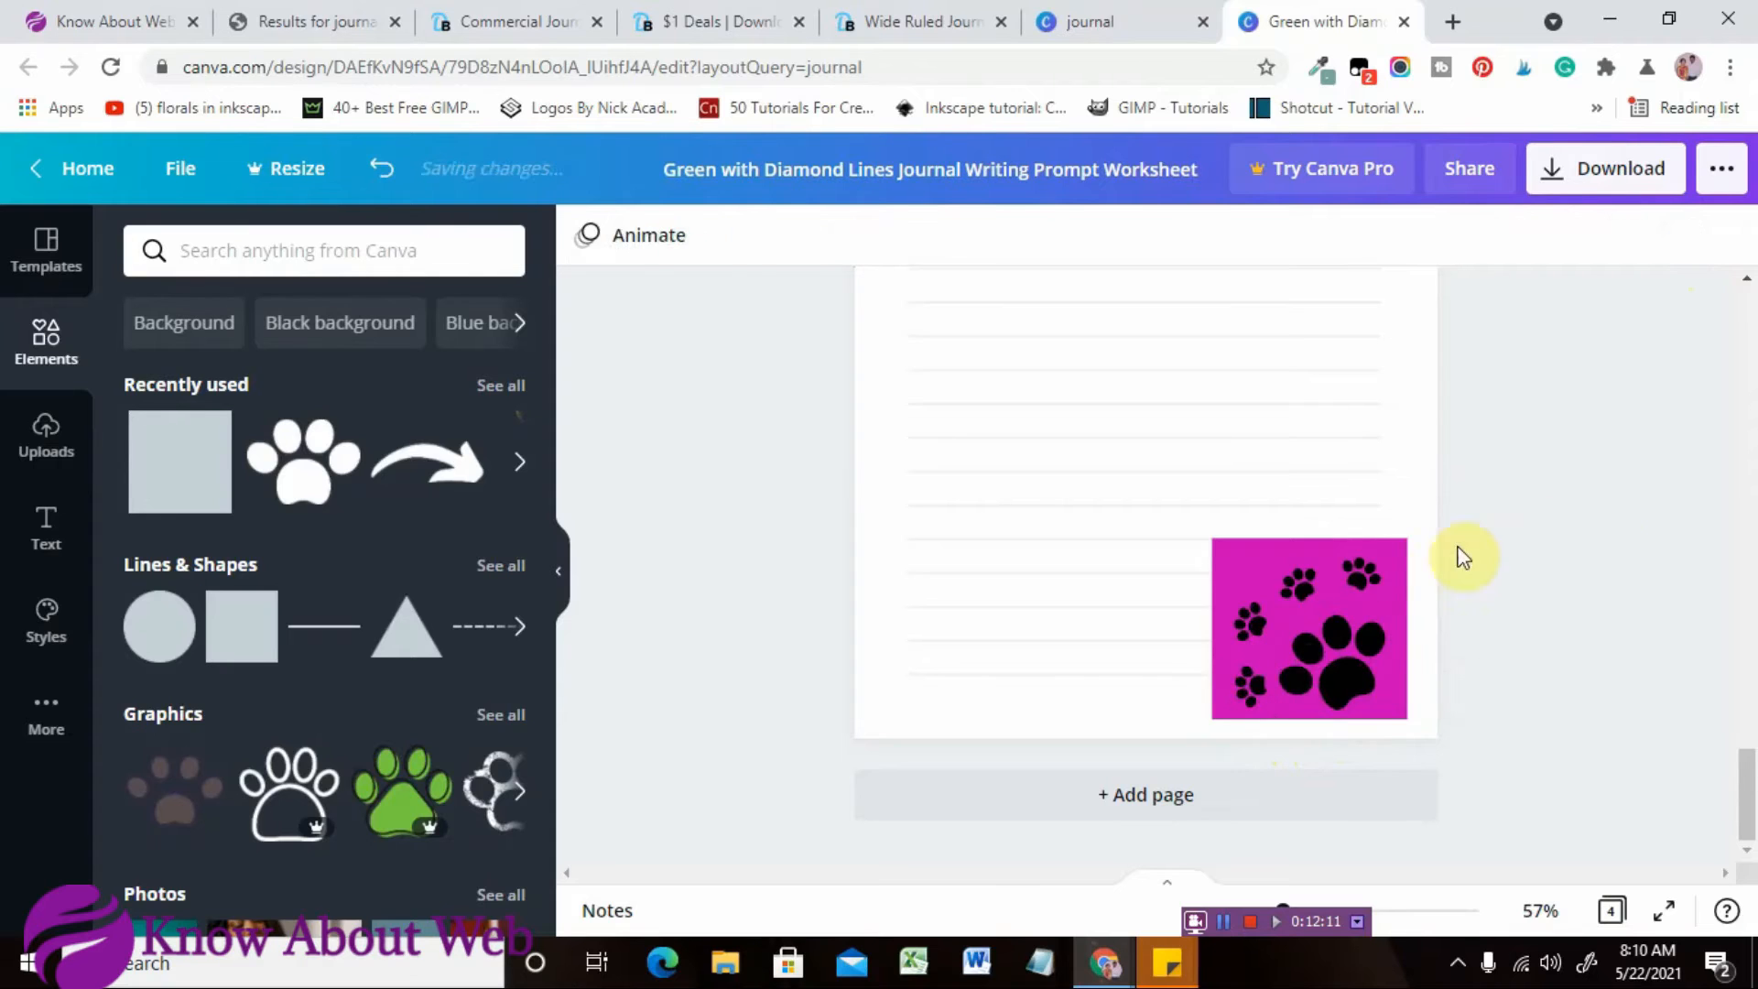
Recolor the magenta square behind the paw prints to white.
left_click(1249, 557)
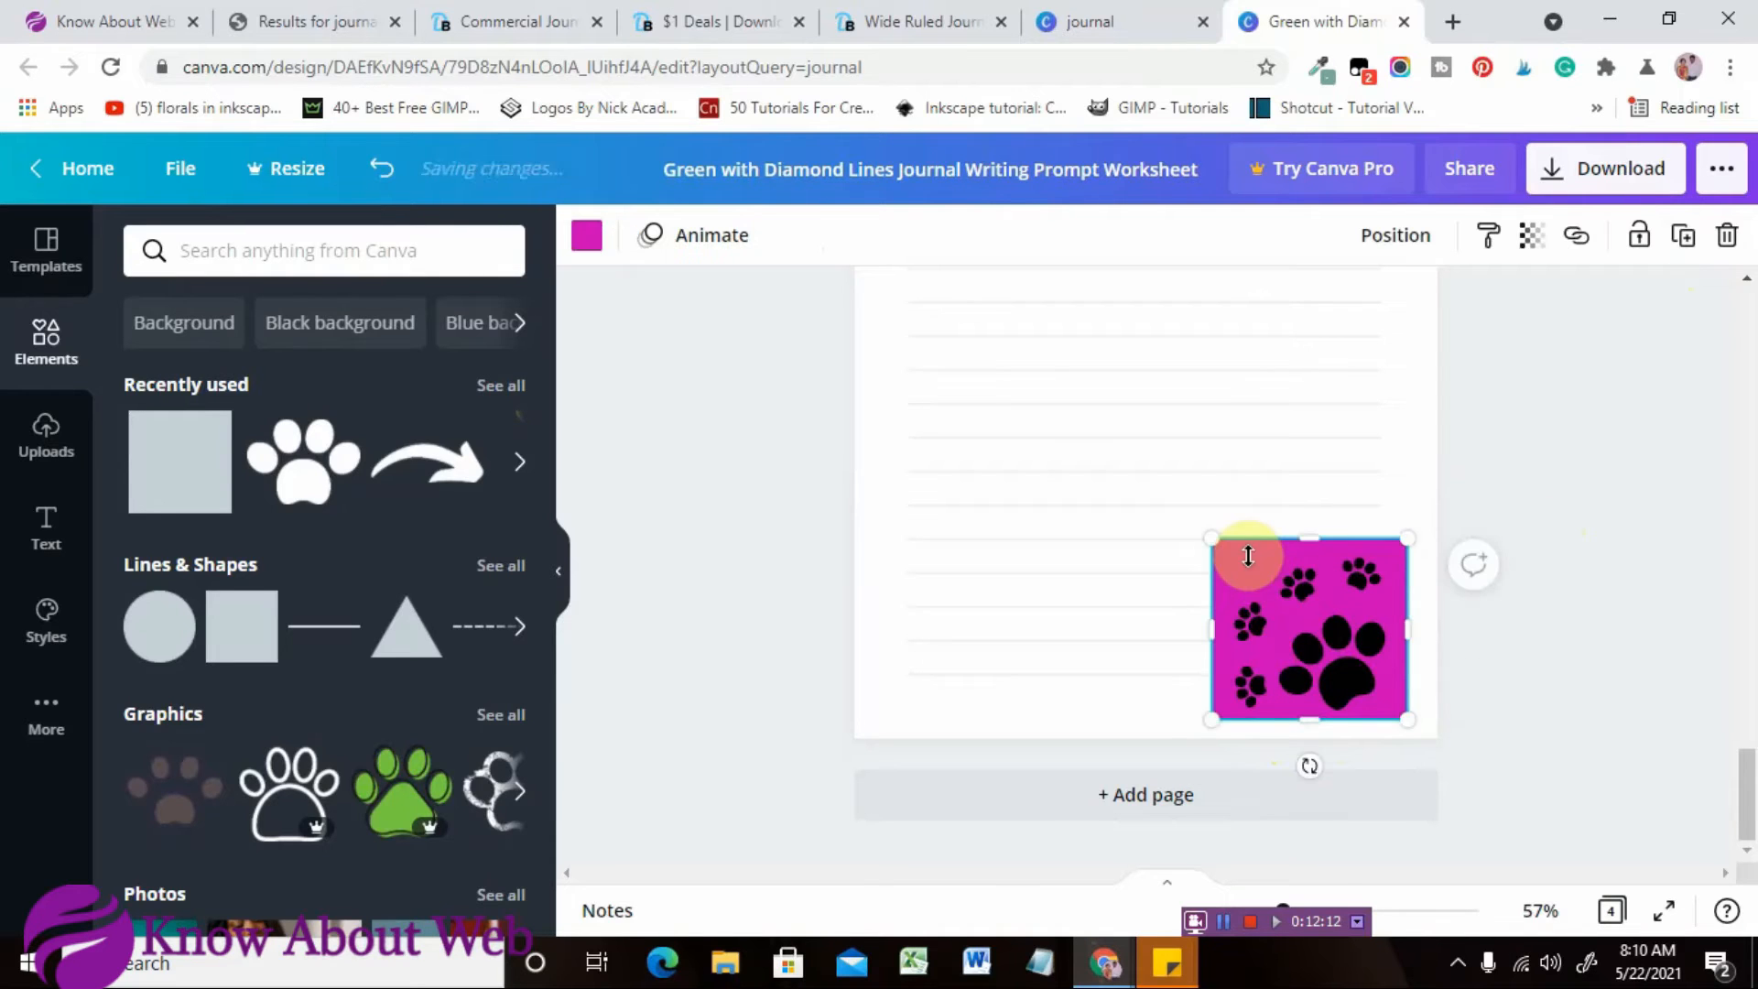
left_click(587, 236)
left_click(242, 455)
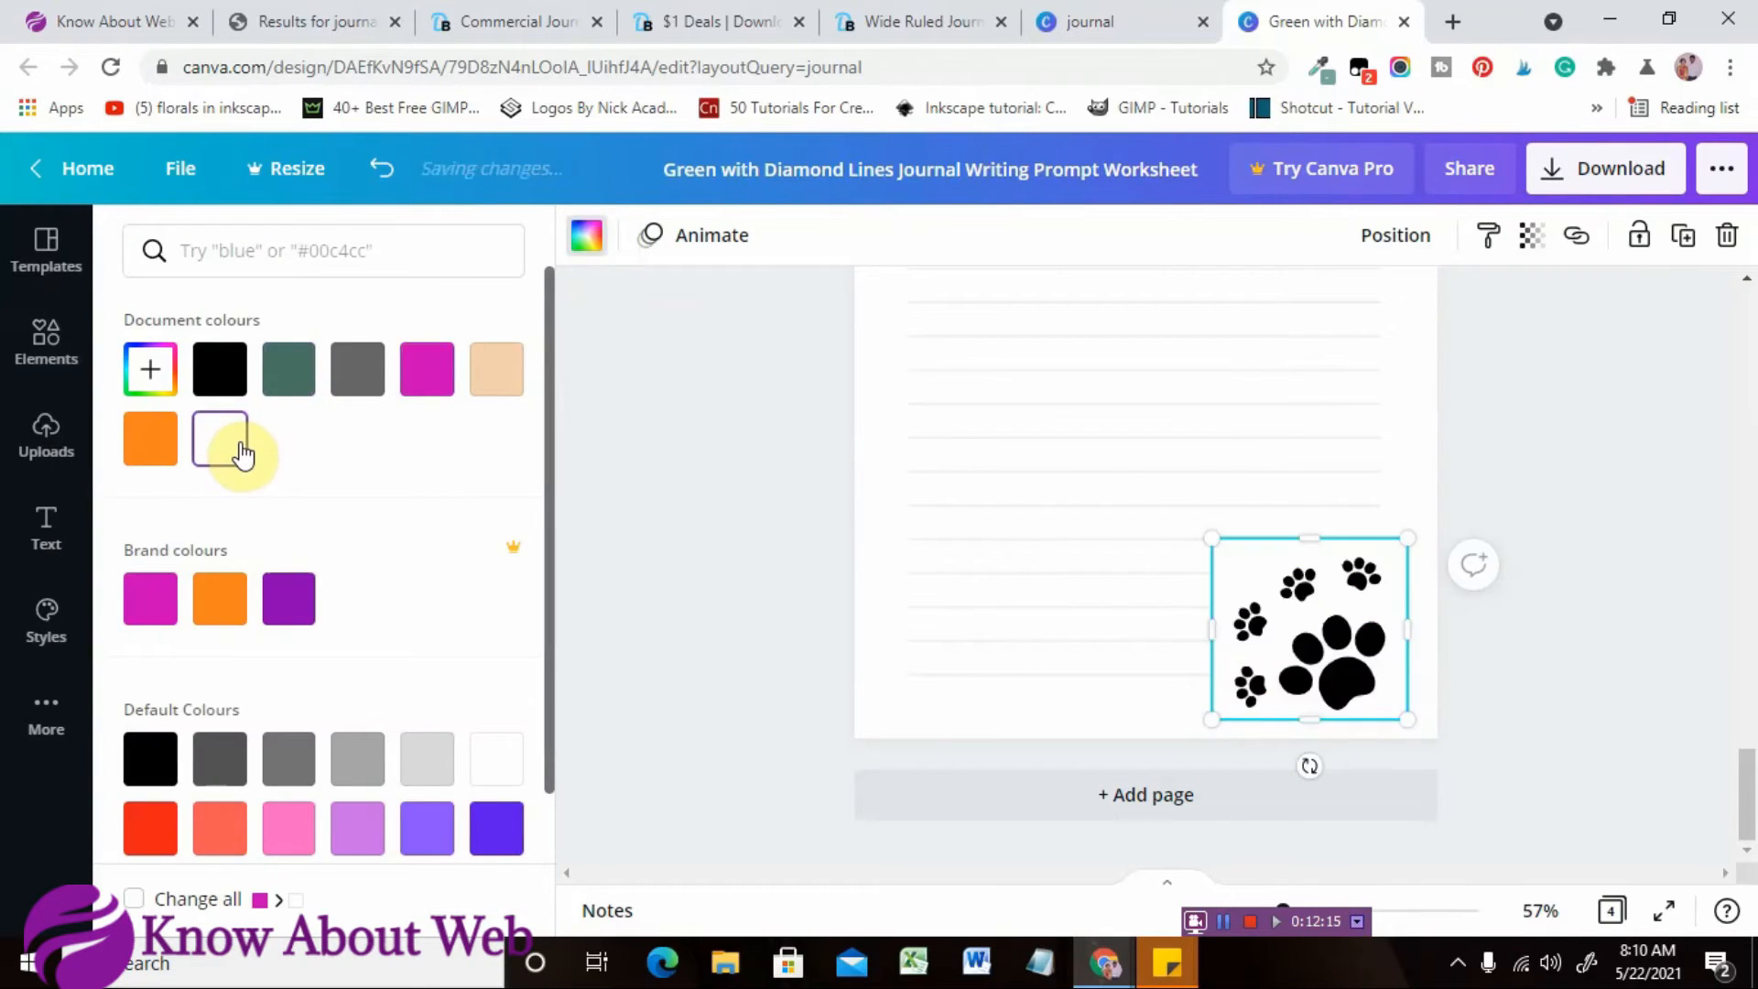
key("Escape")
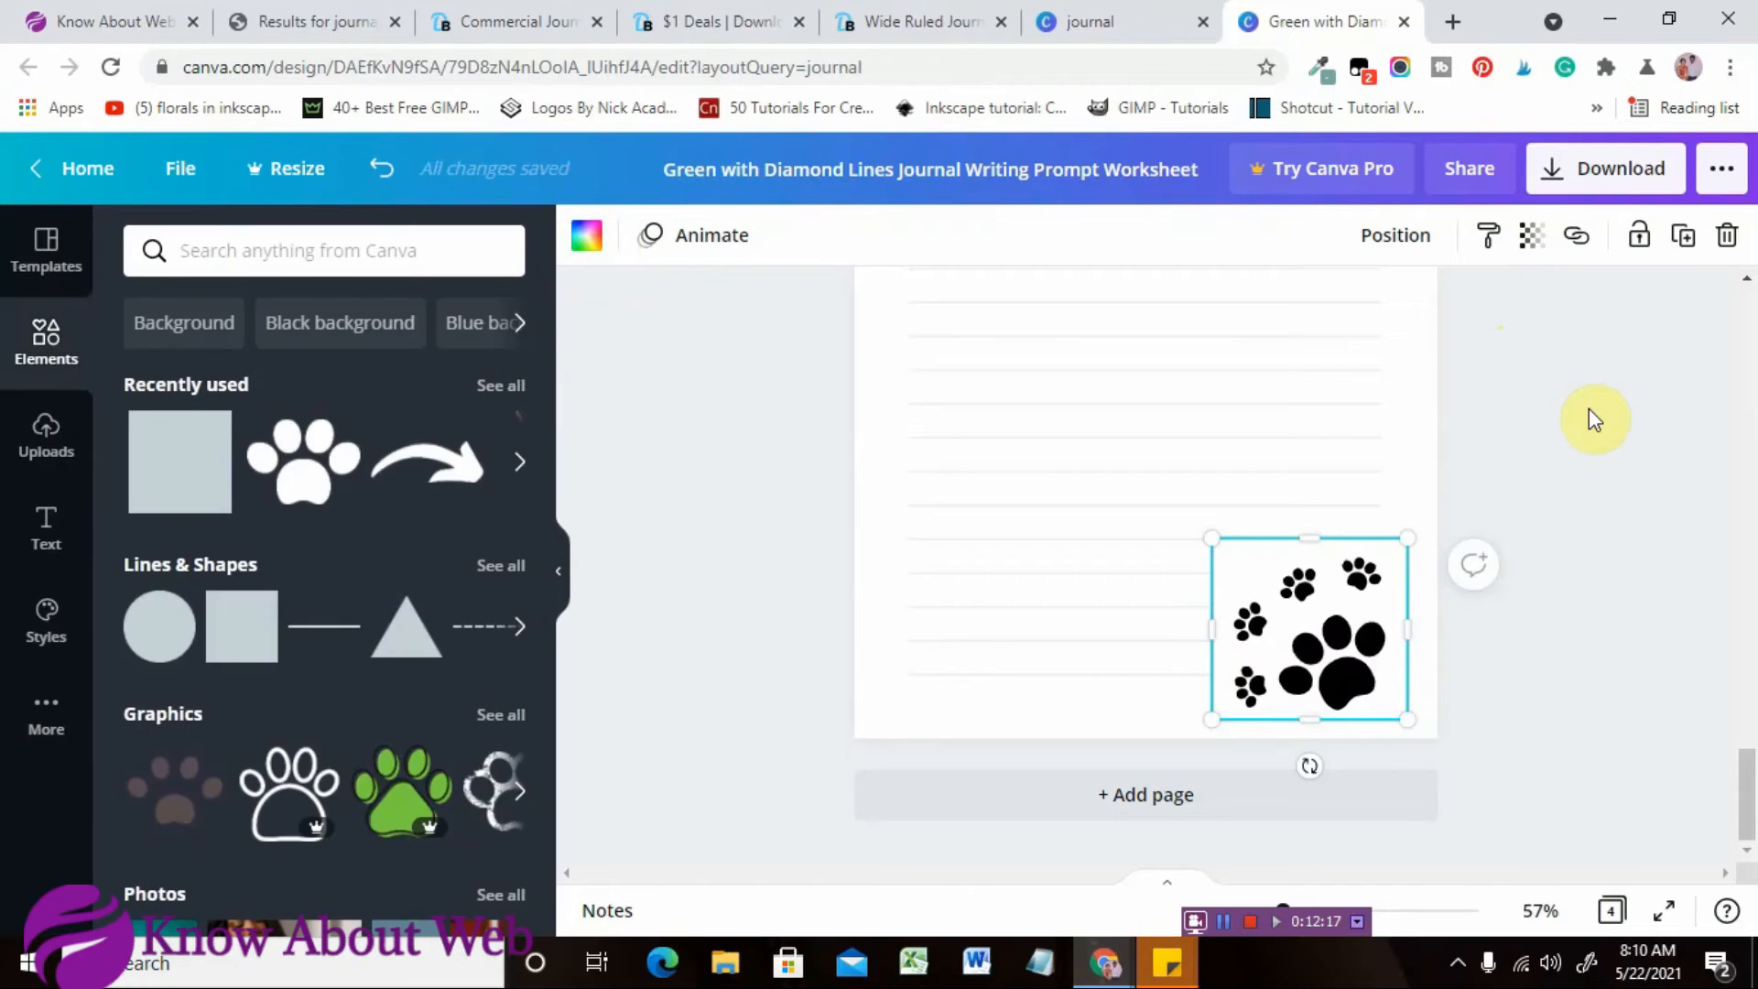
left_click(1429, 379)
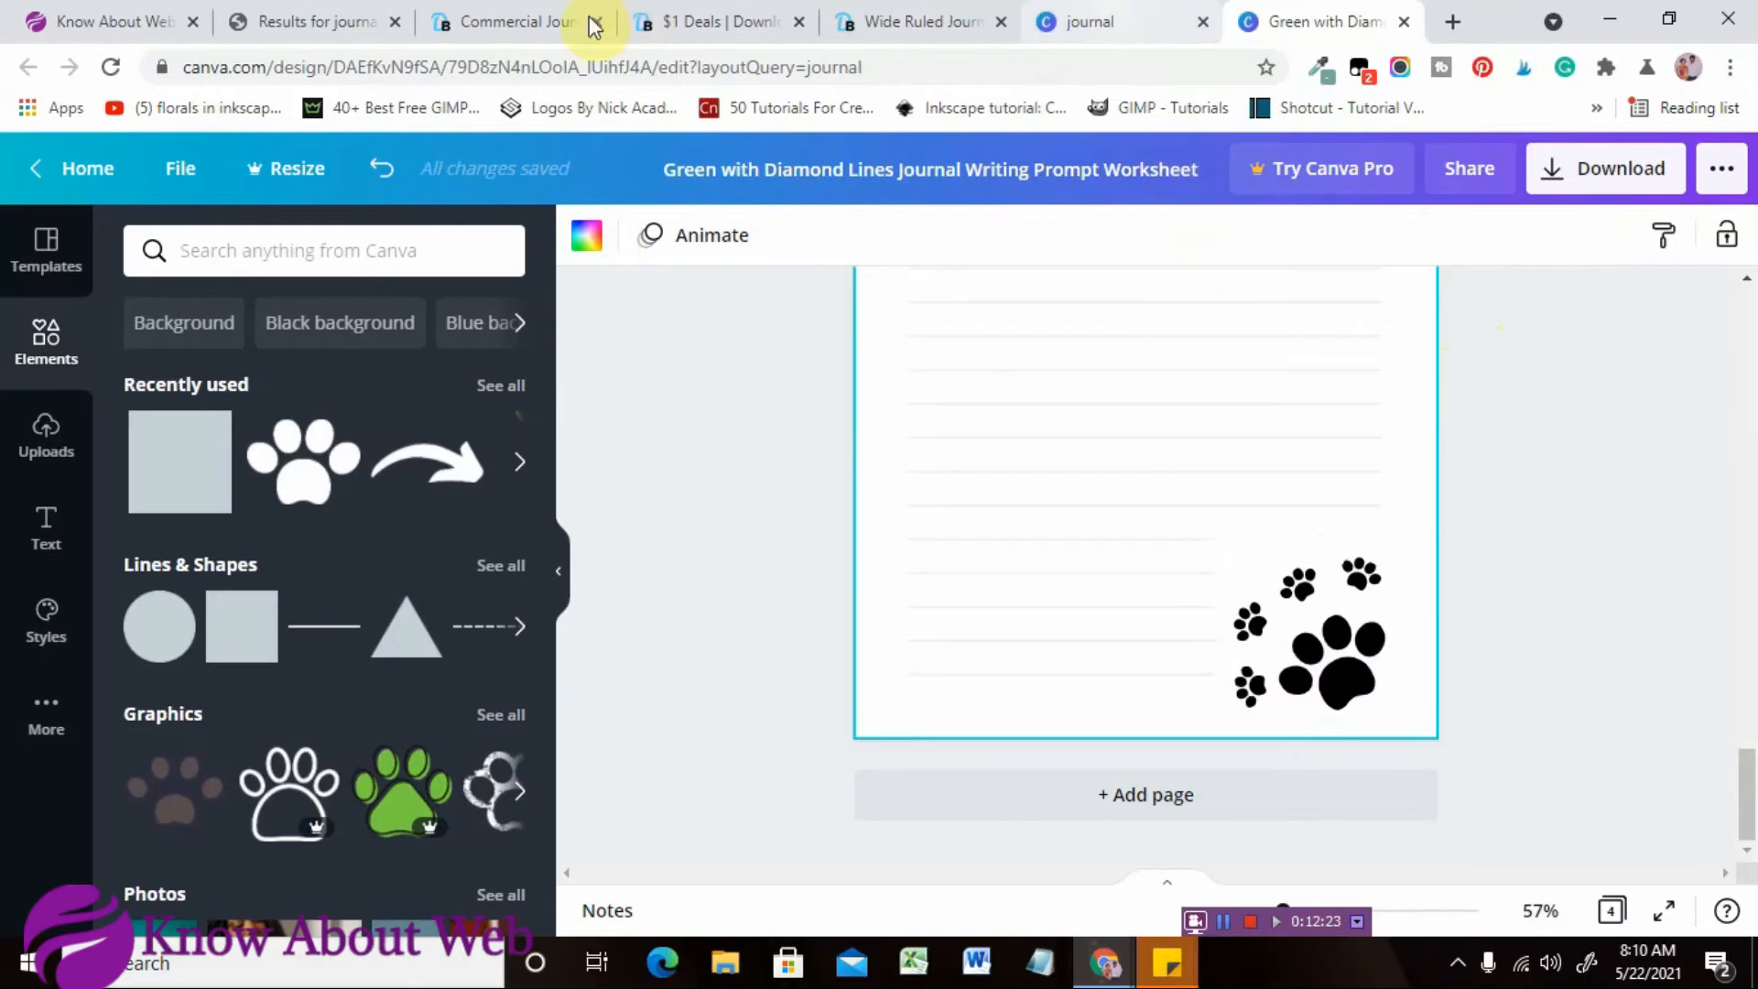
Examine the paw print placement on the Dog Journal KDP interior in Design Bundles and return to the Canva design.
left_click(948, 20)
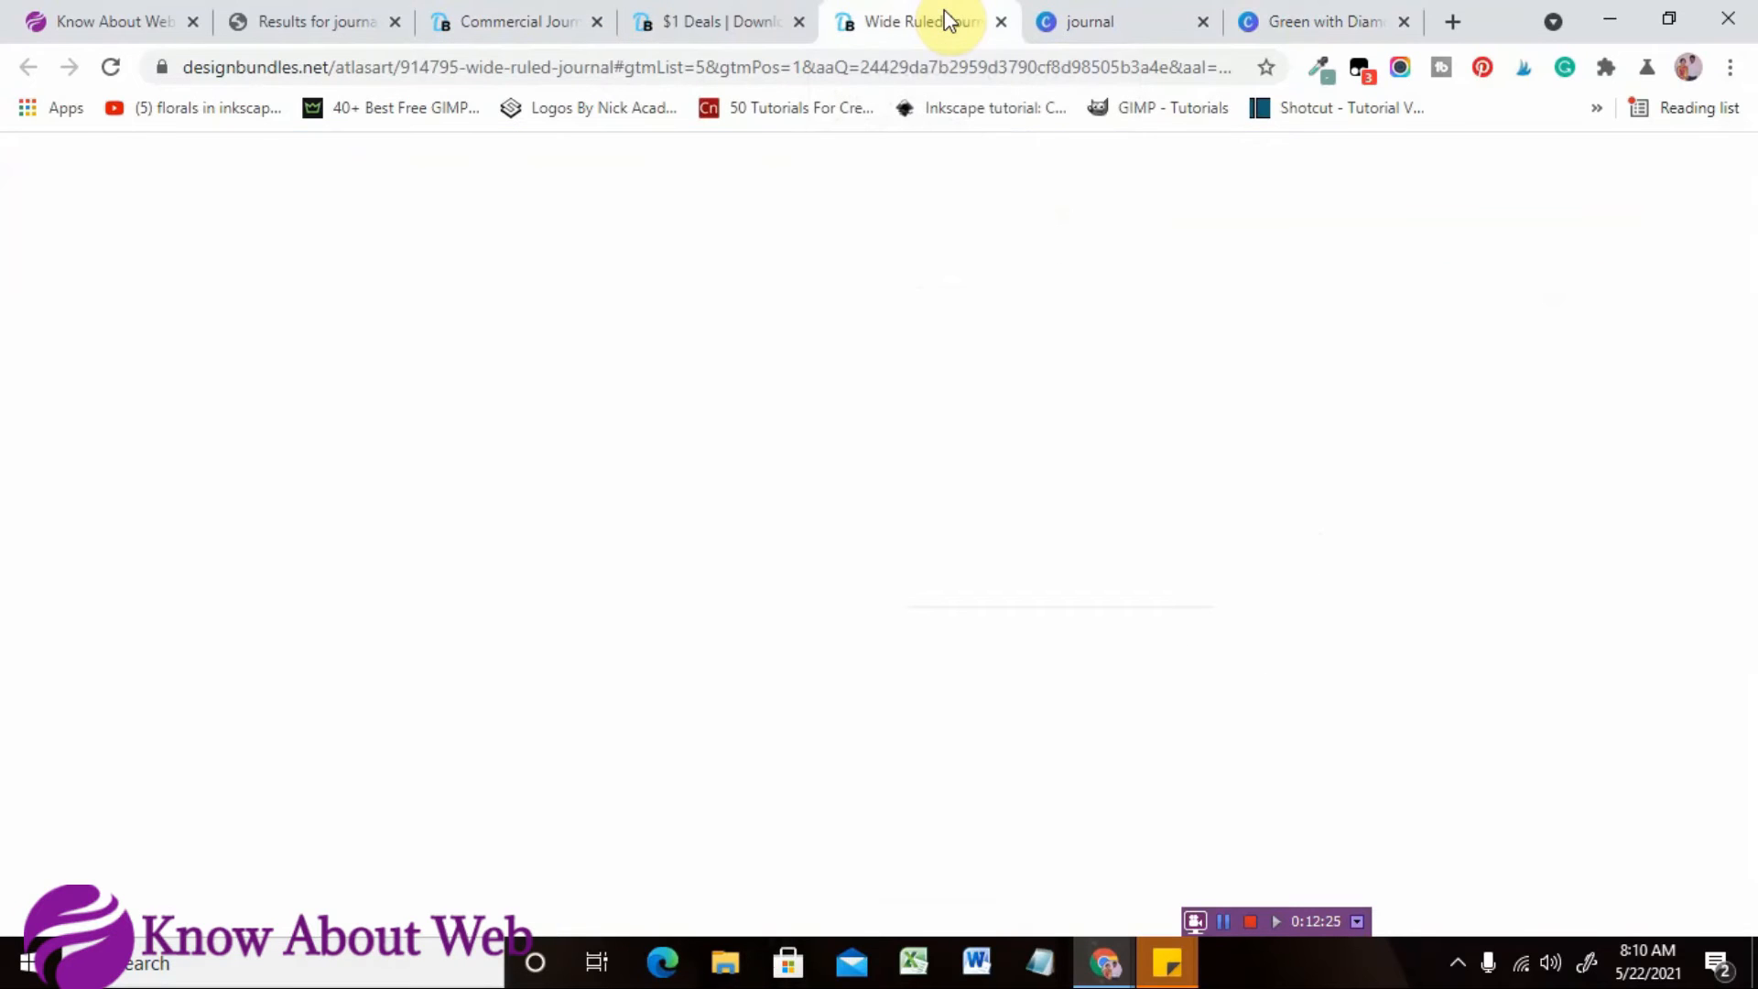
left_click(504, 25)
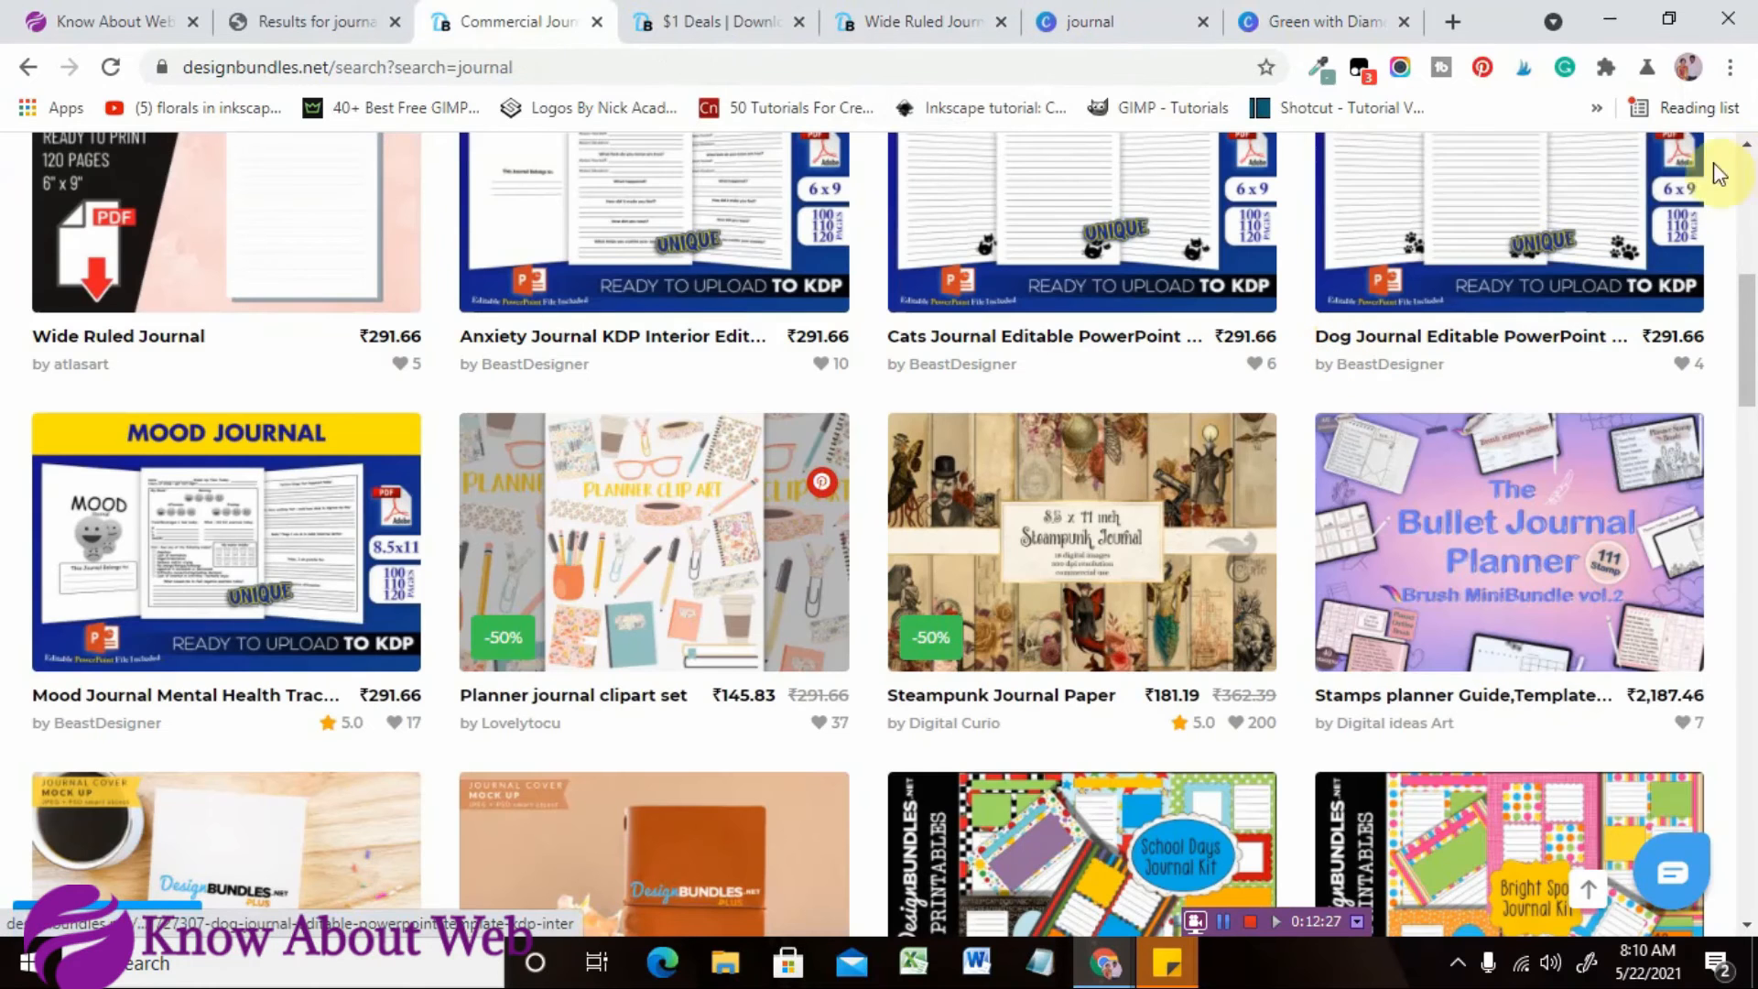
left_click(1488, 259)
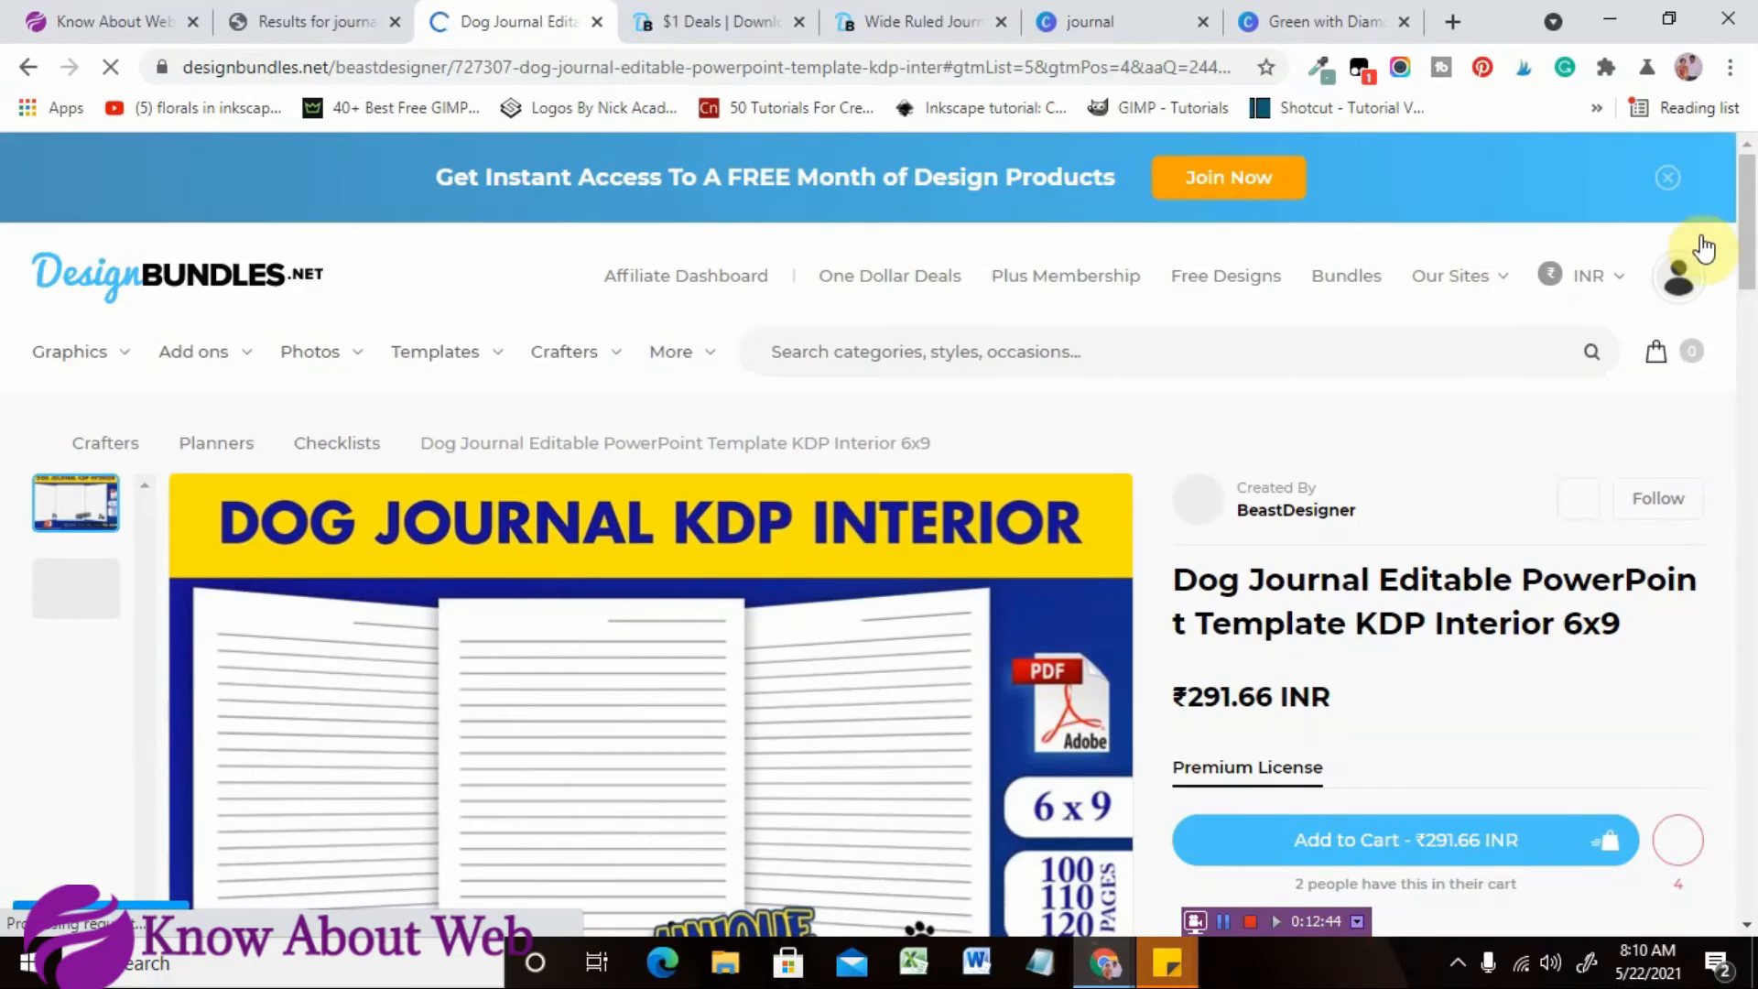
scroll(1749, 261, "down", 4)
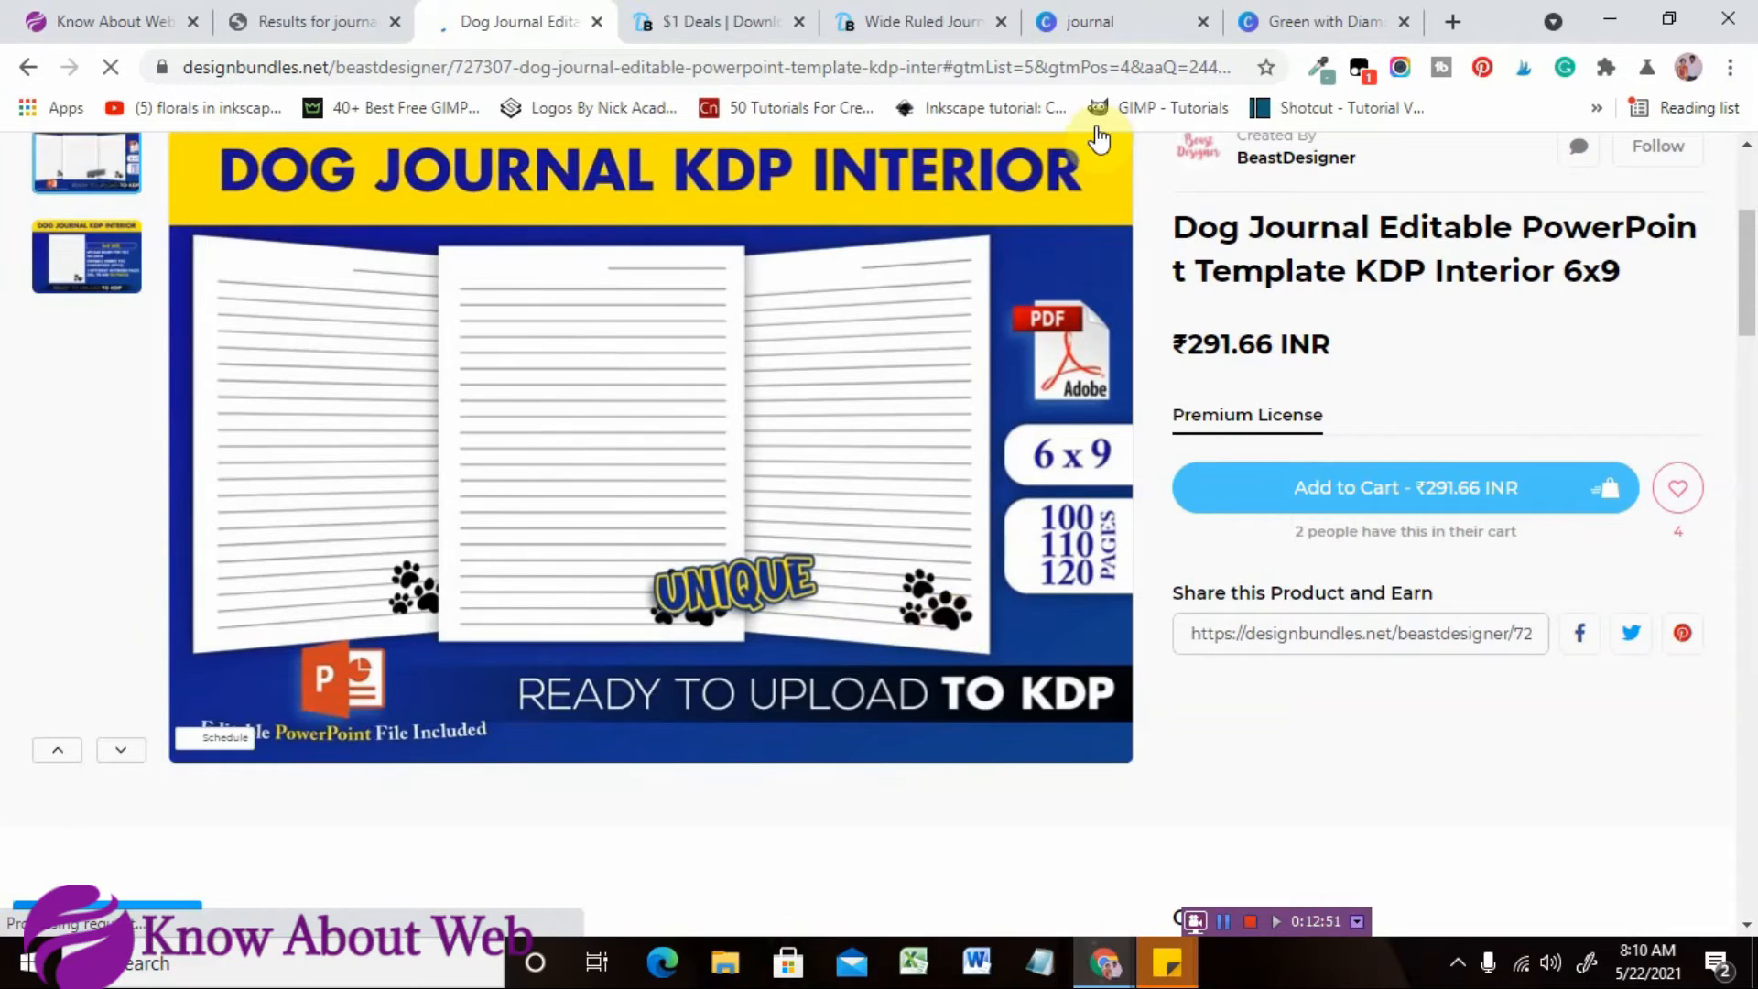
left_click(1295, 20)
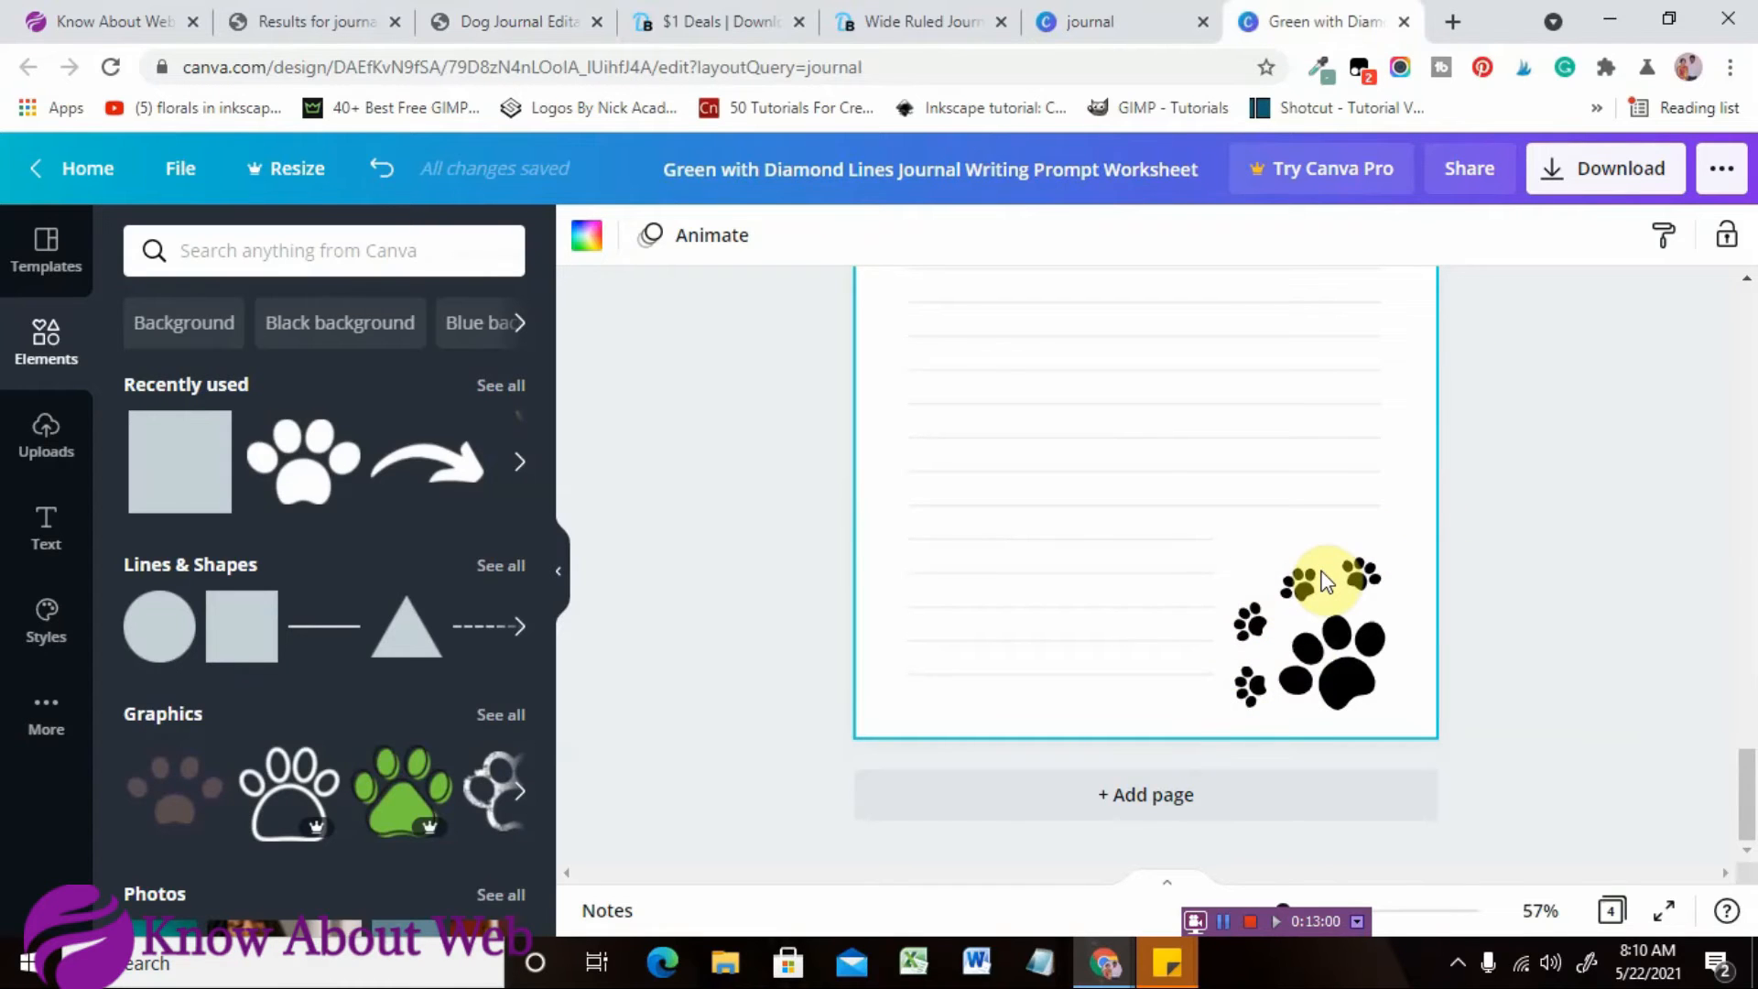
Search the elements library for "border".
scroll(1746, 594, "up", 5)
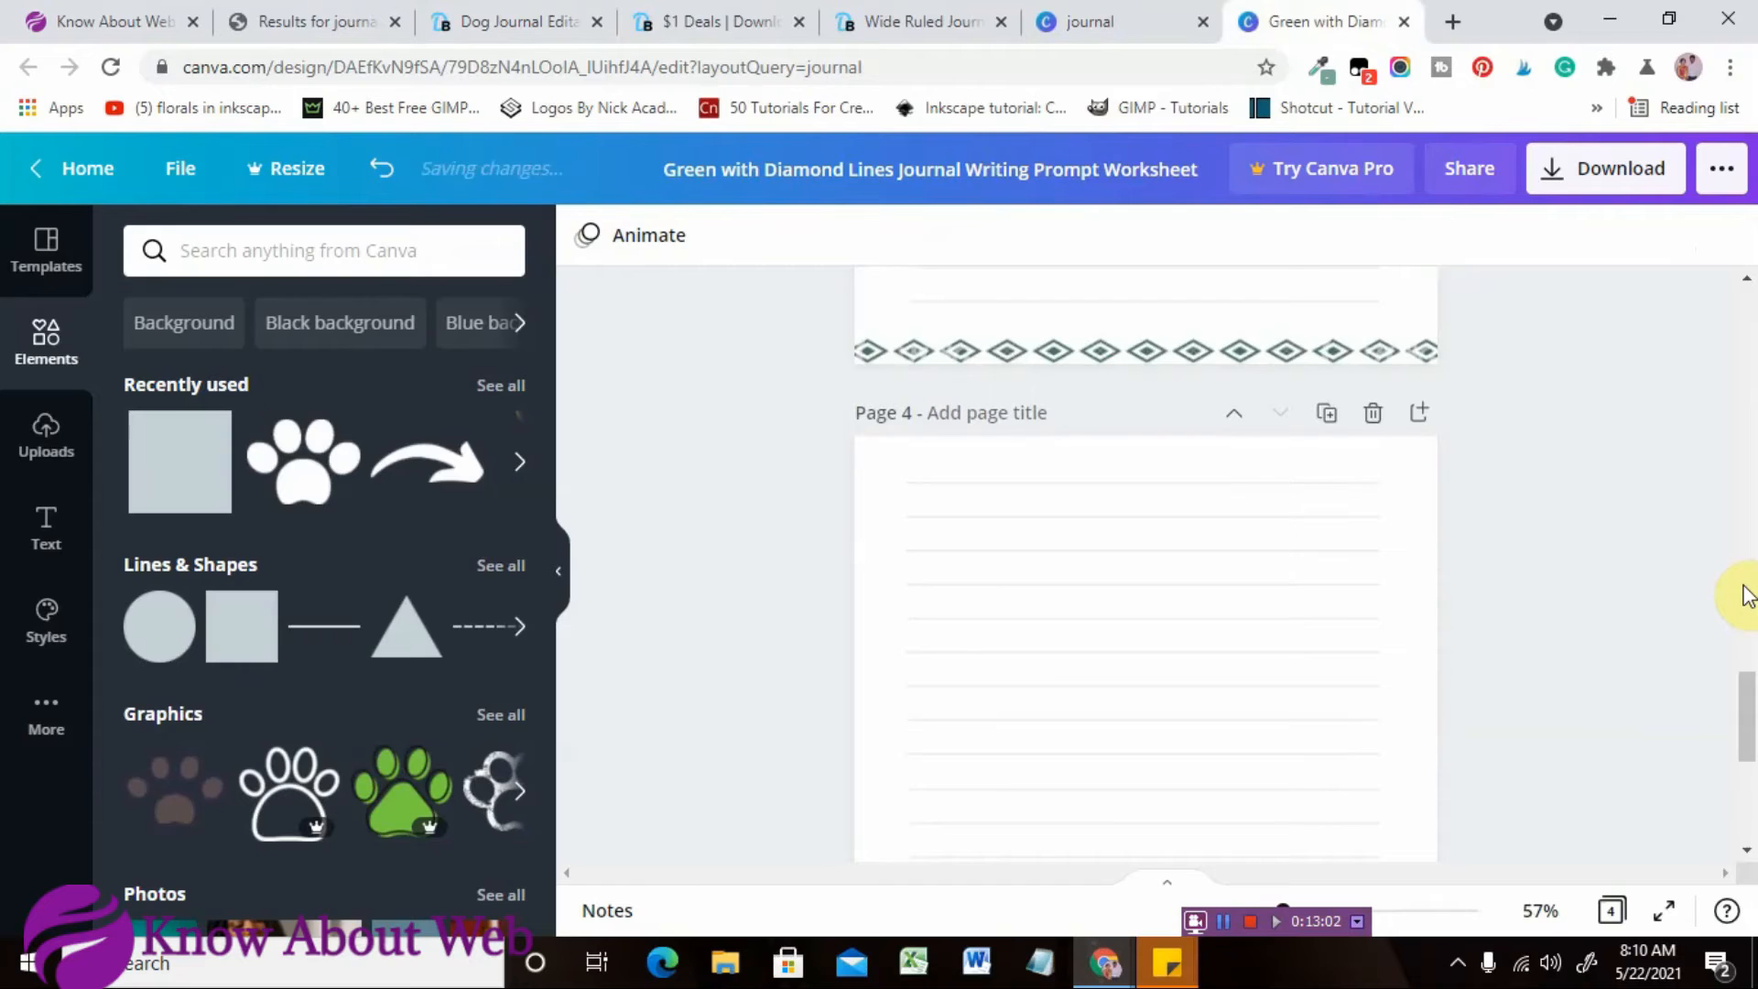
left_click_drag(1750, 694, 1754, 778)
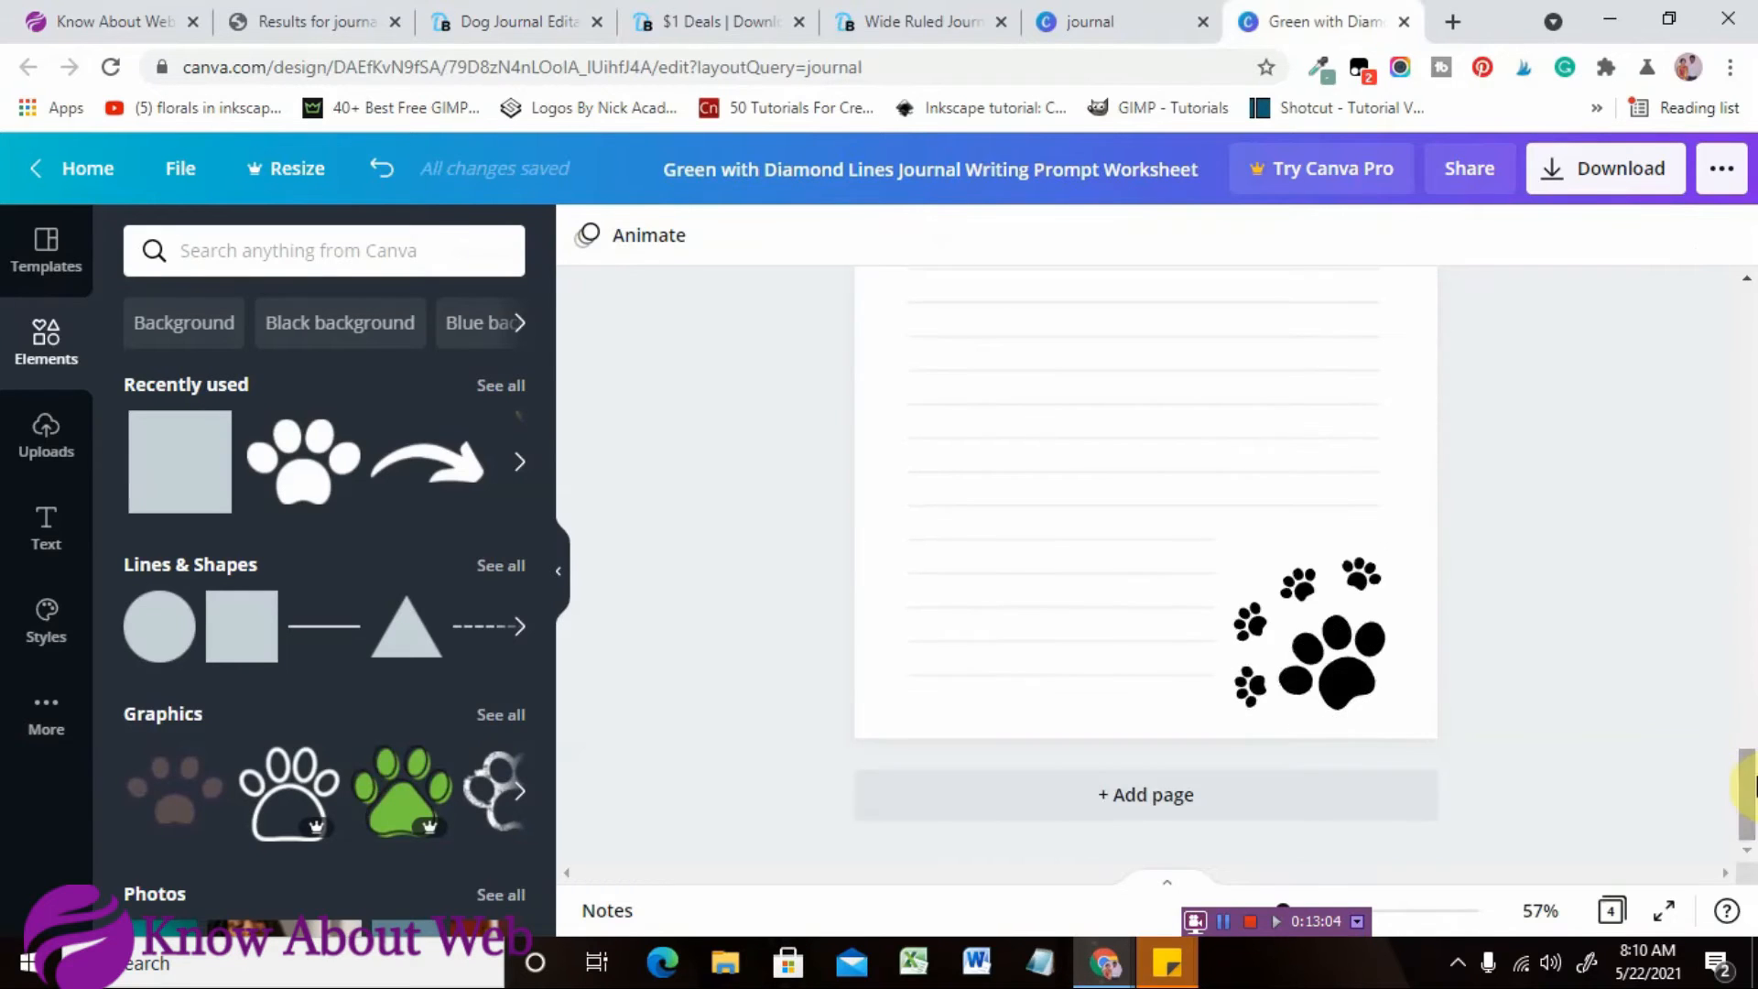
left_click(322, 251)
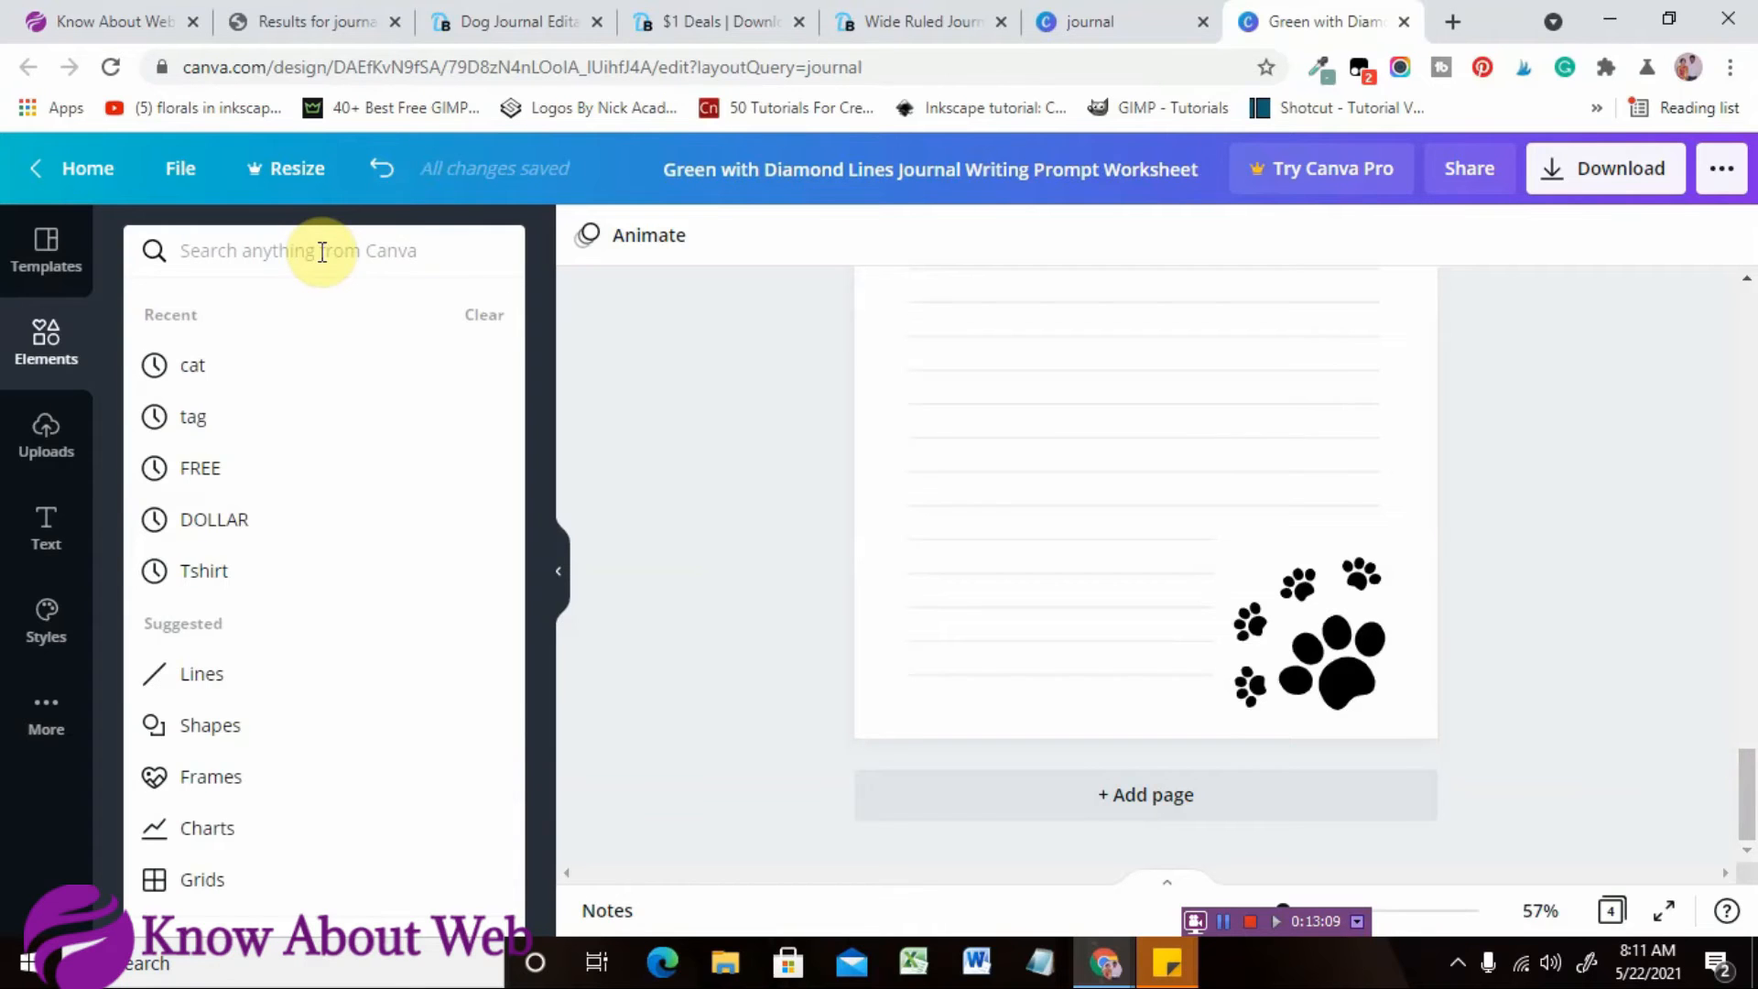
type("border")
key("Return")
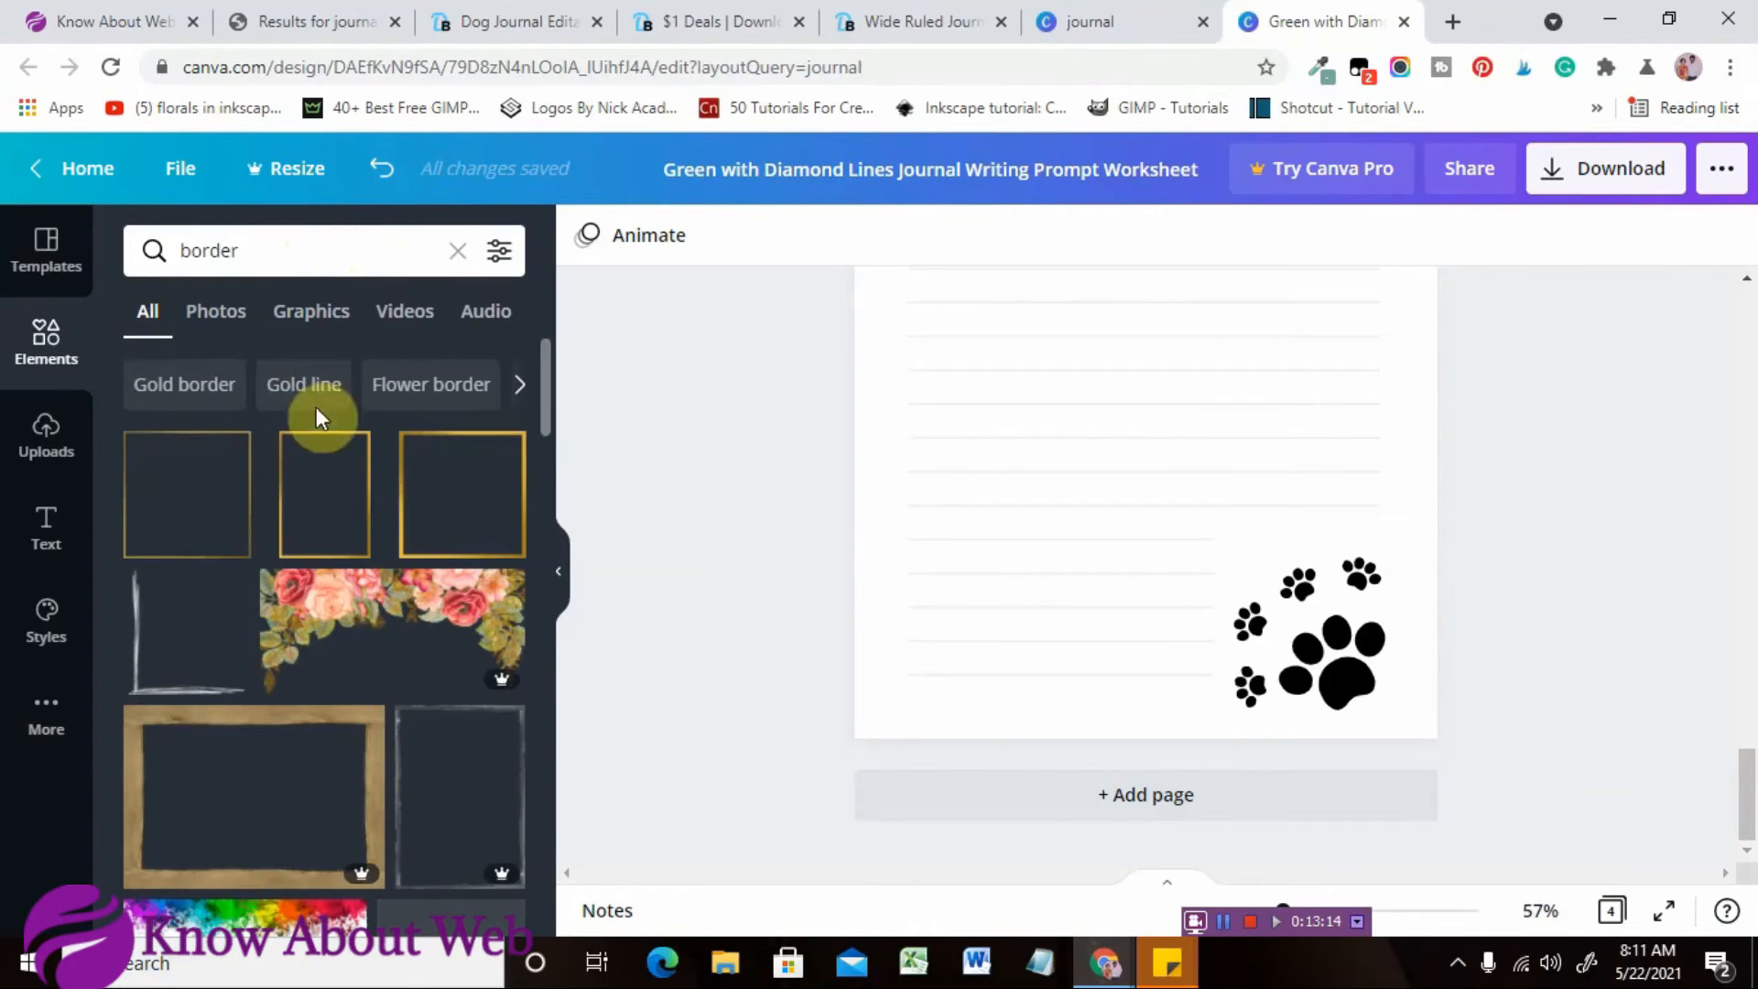
Try the thick gold rectangular frame on page 4, stretching it across the page's width and height, and remove it.
left_click(497, 536)
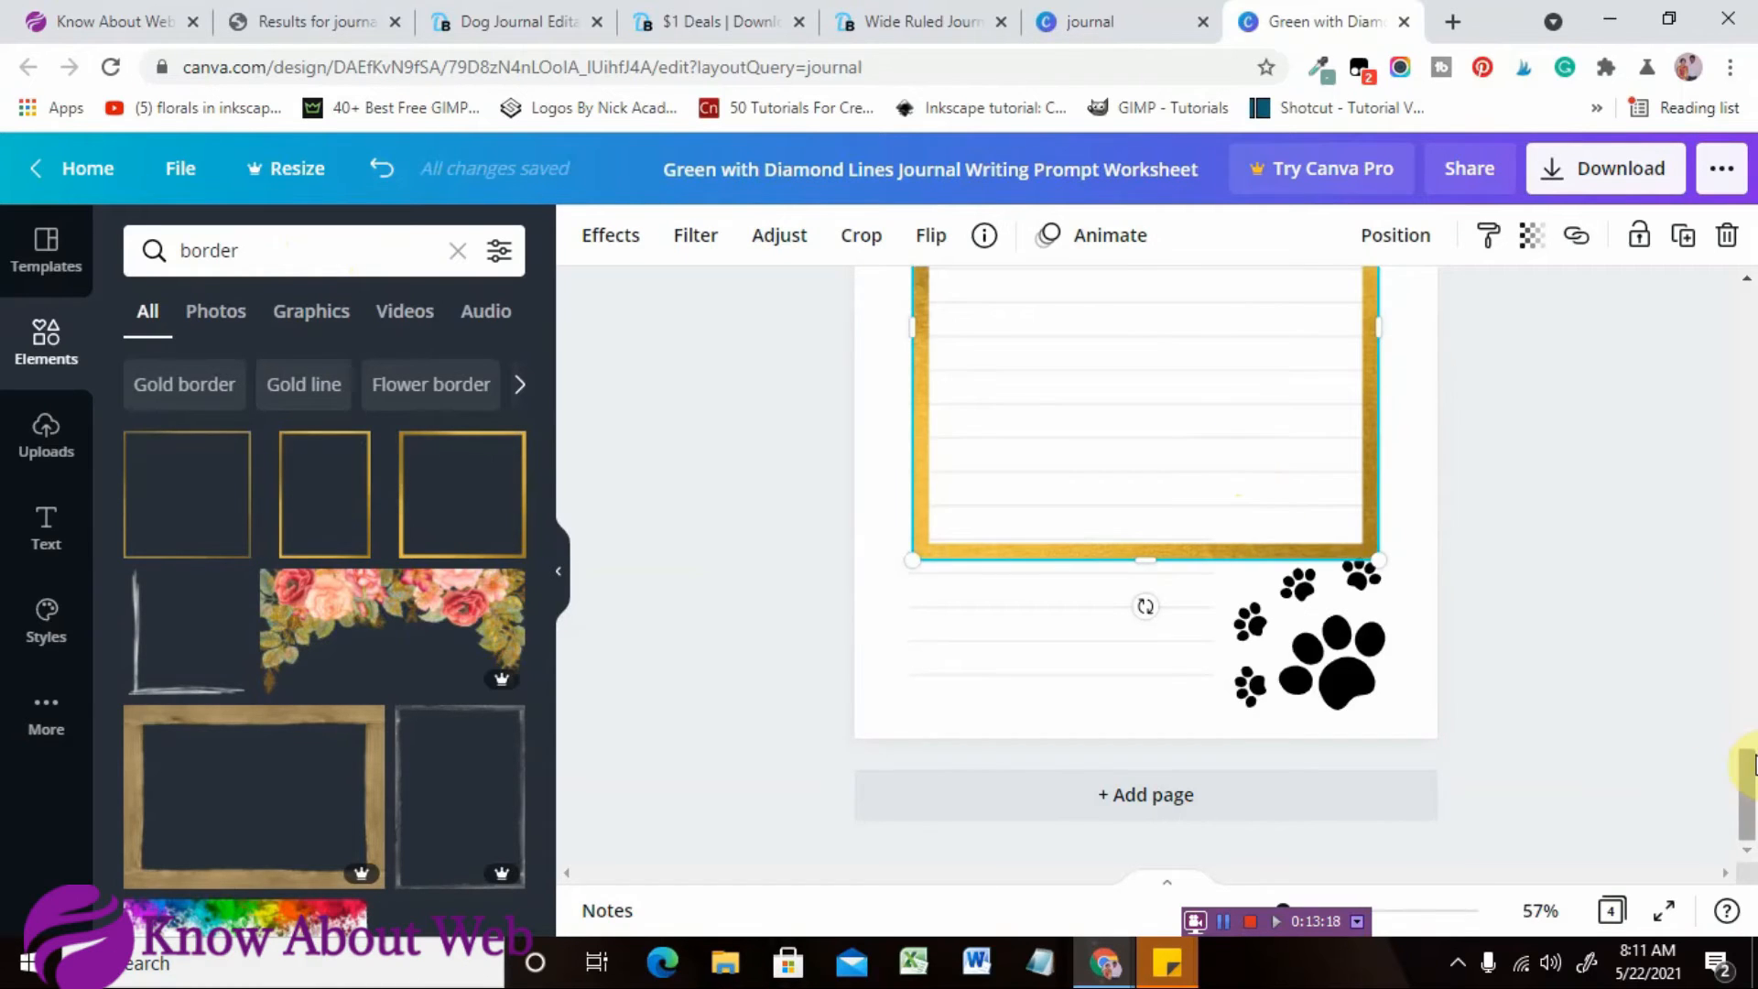
left_click_drag(1750, 765, 1743, 706)
left_click_drag(1213, 707, 1182, 542)
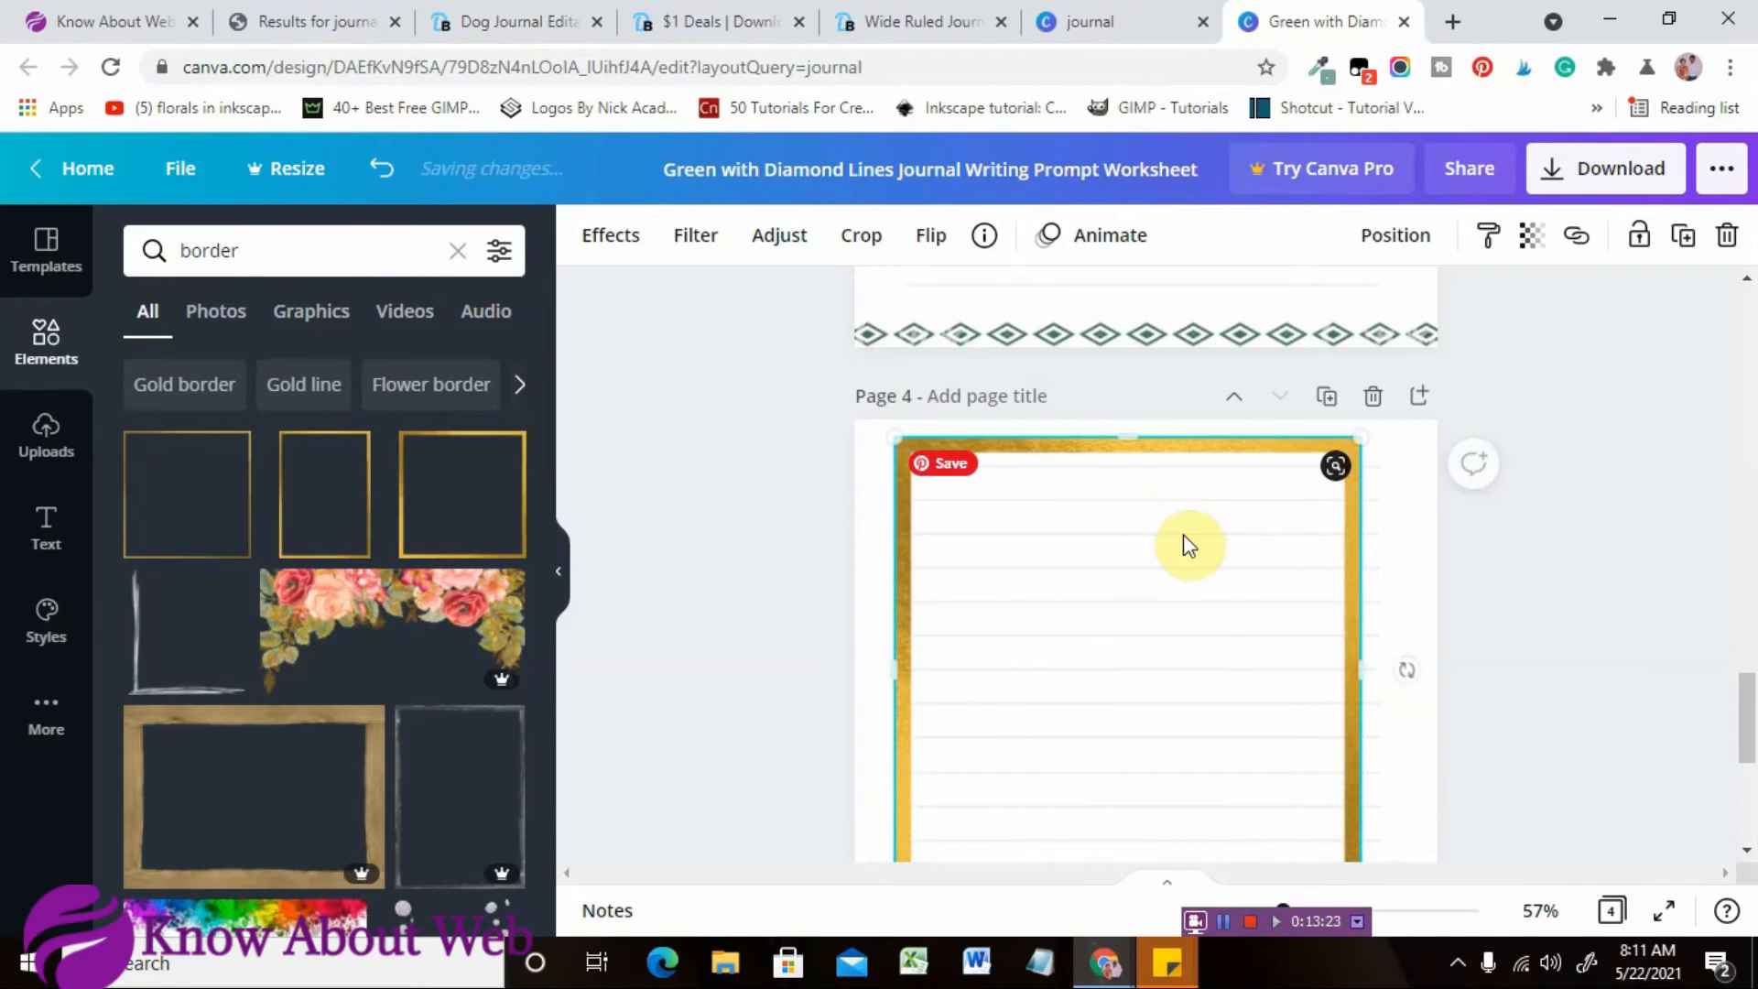
left_click_drag(1376, 676, 1413, 680)
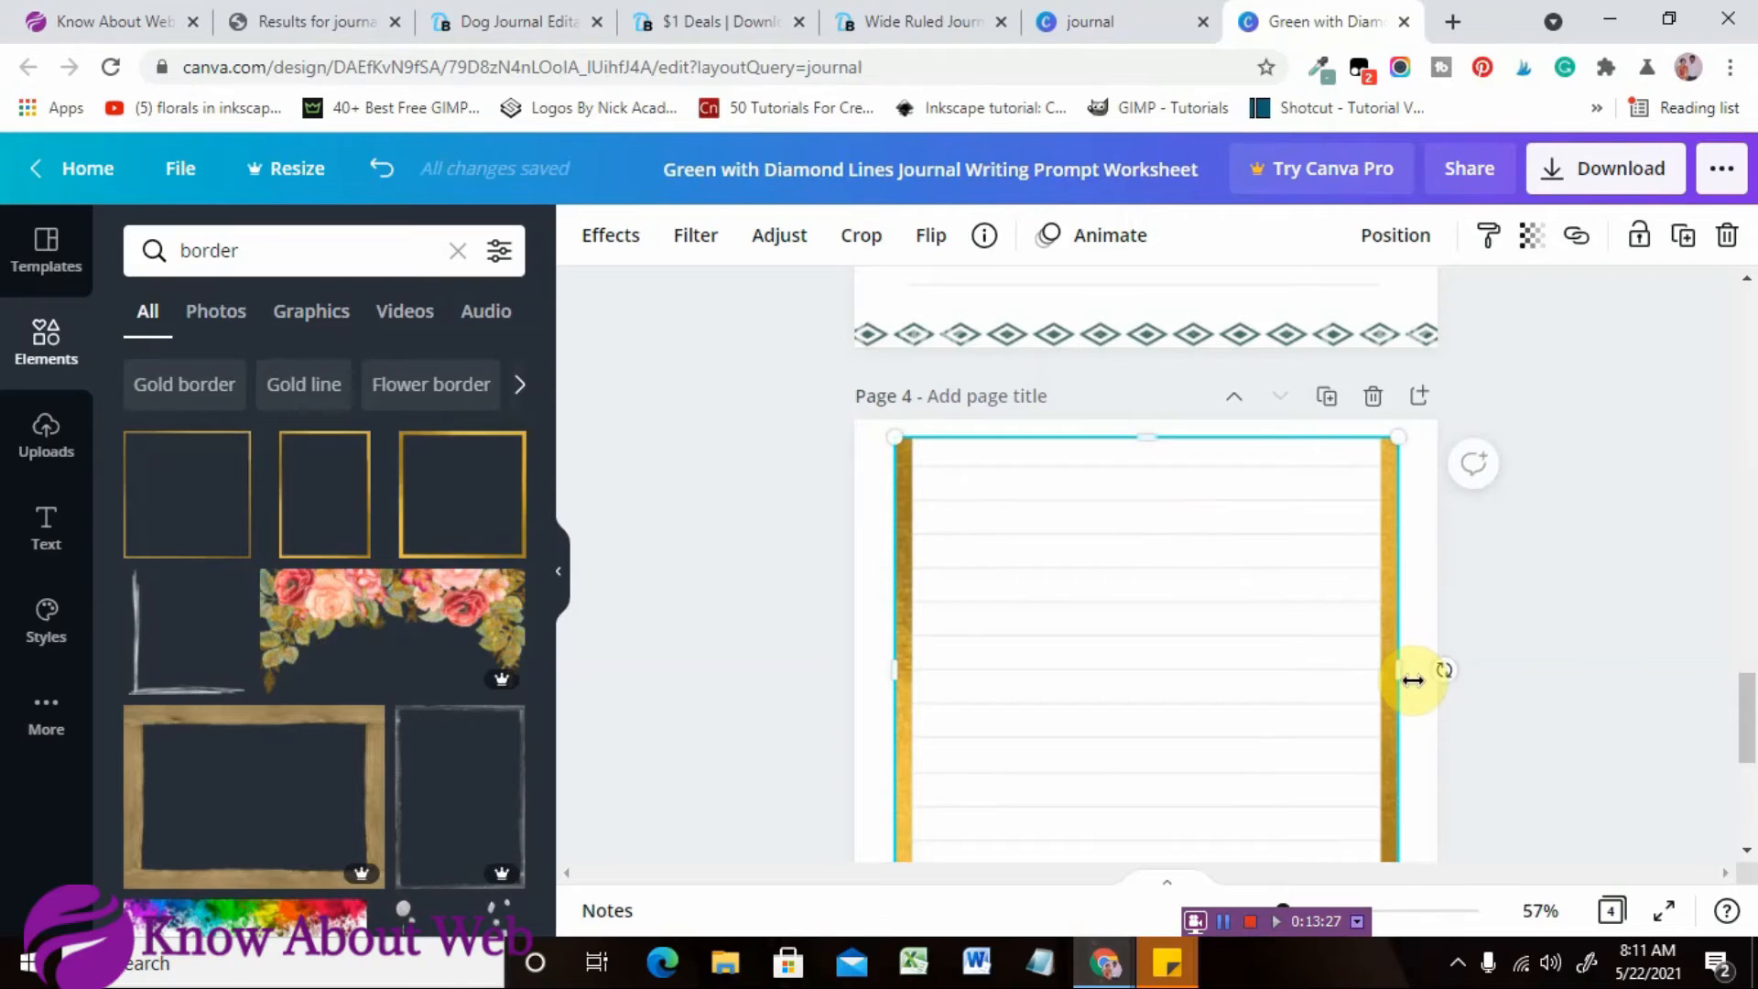
left_click_drag(1749, 701, 1753, 774)
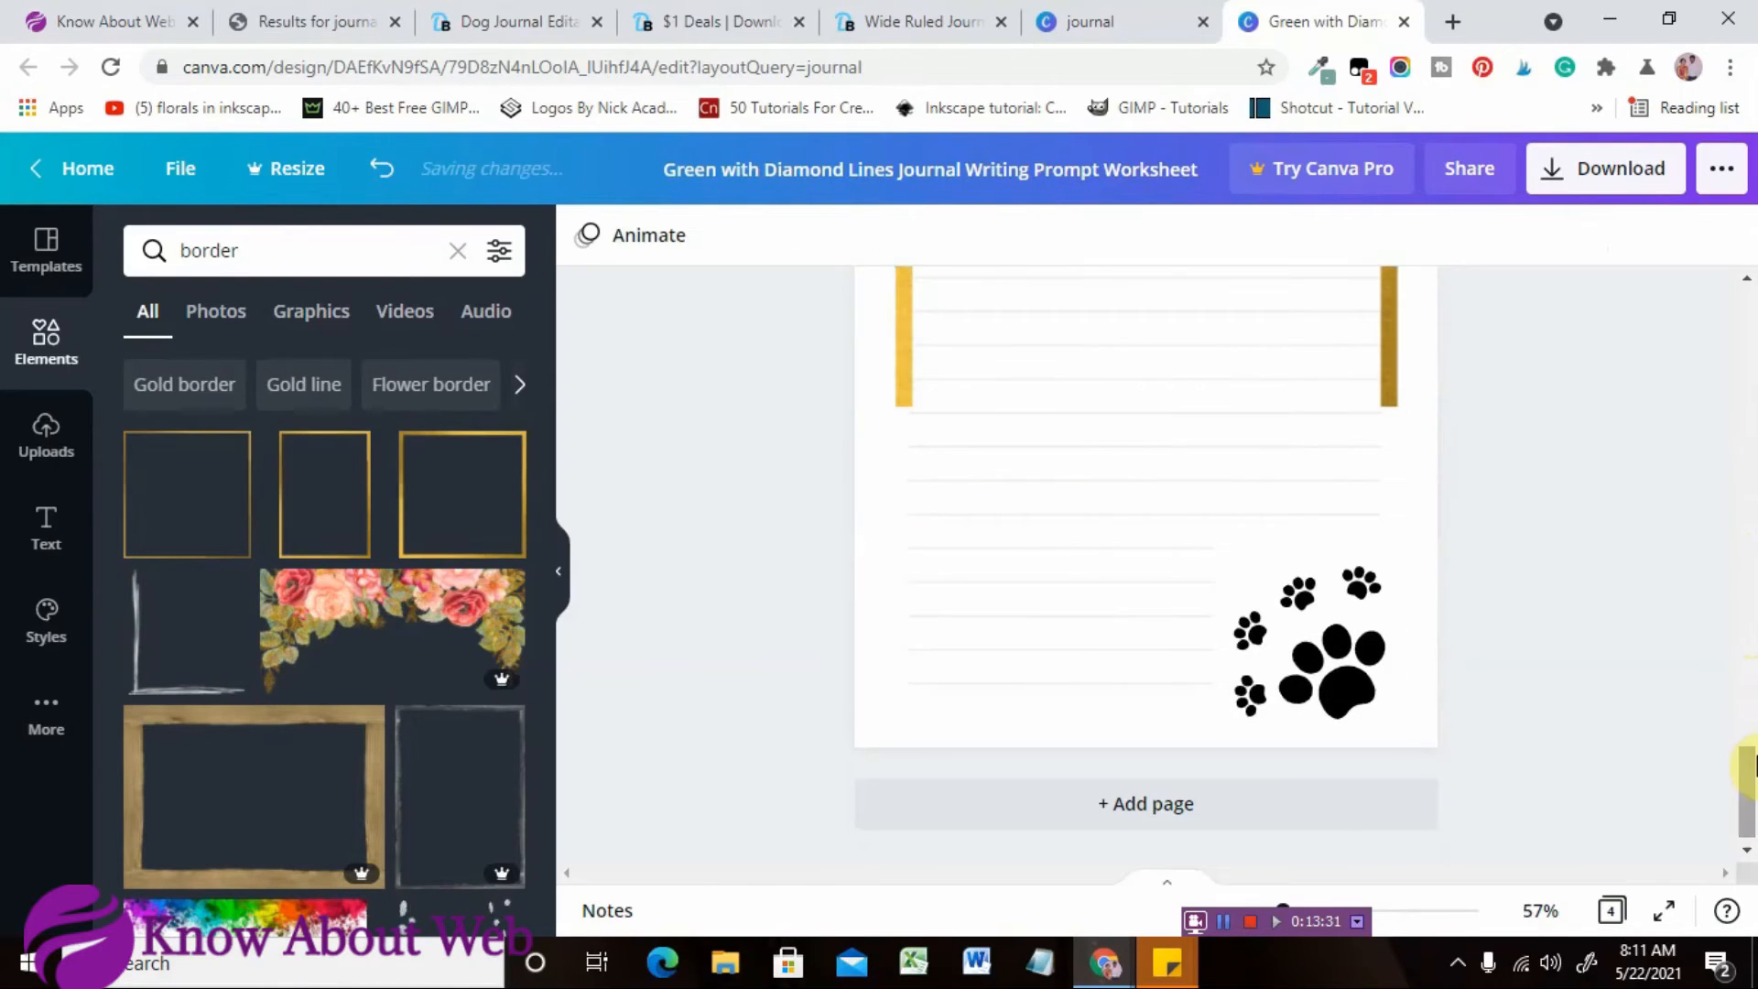
left_click(1138, 417)
left_click_drag(1134, 404, 1219, 737)
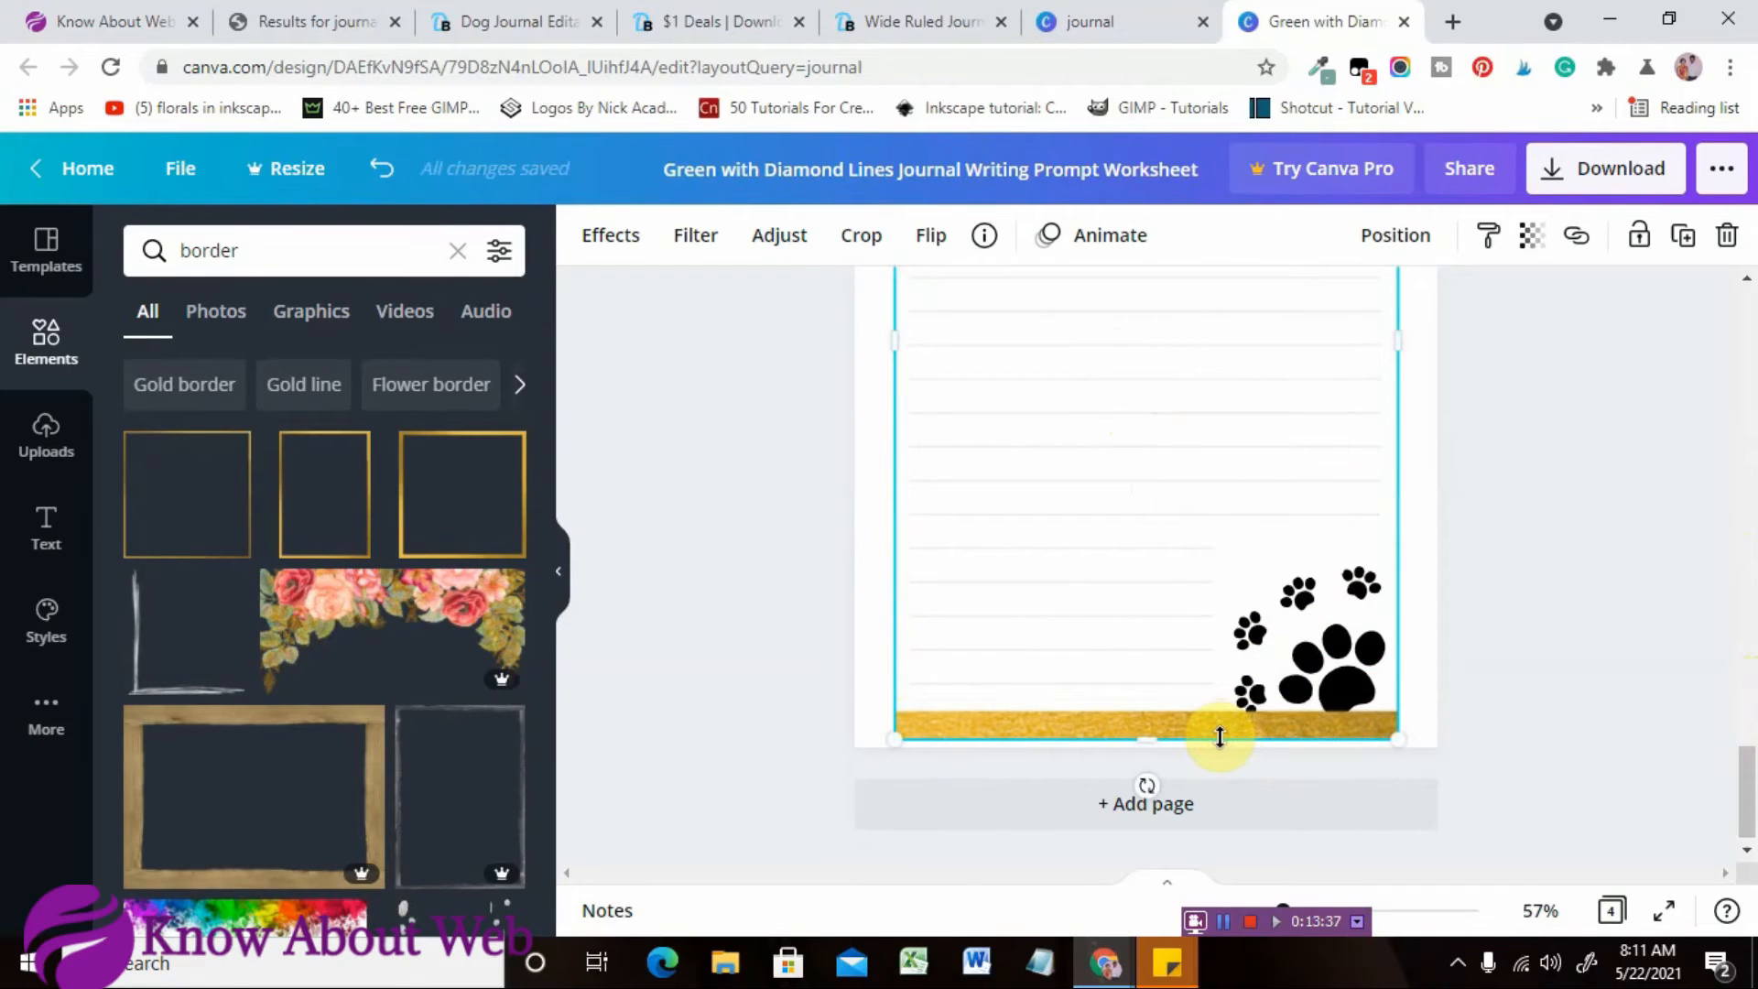
left_click(1220, 737)
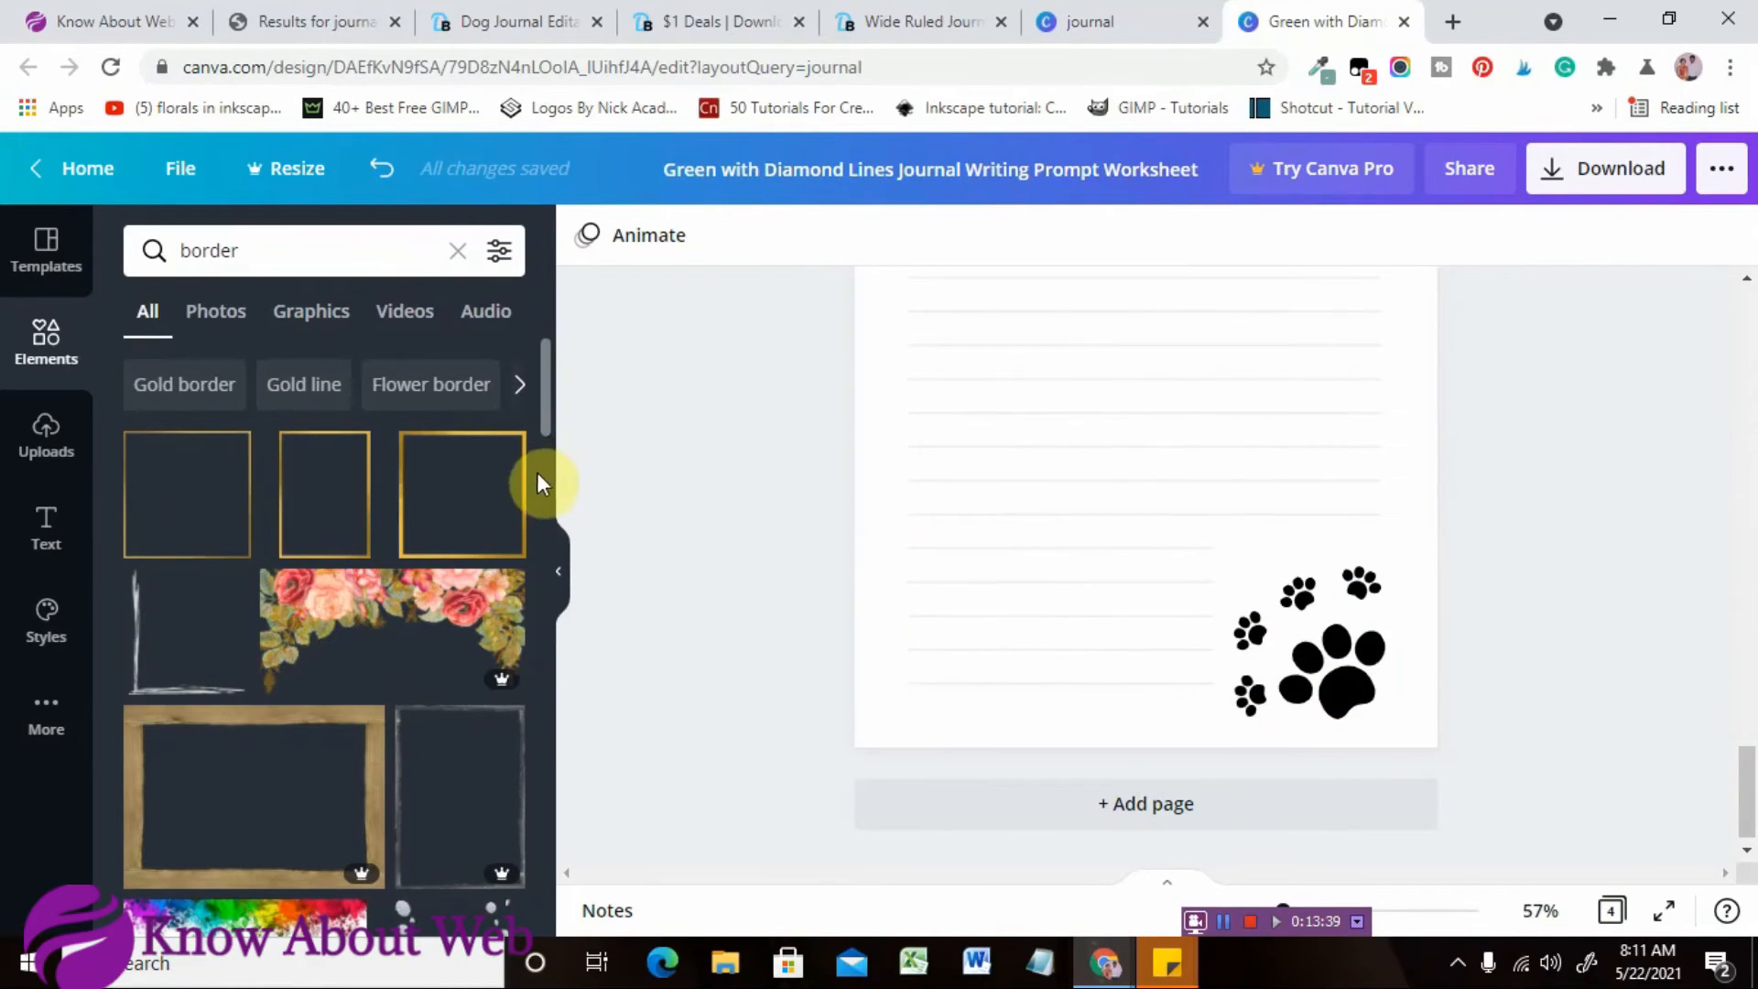
Find the free gold swirl corner ornament among the border results and insert it on page 4.
left_click_drag(543, 400, 555, 486)
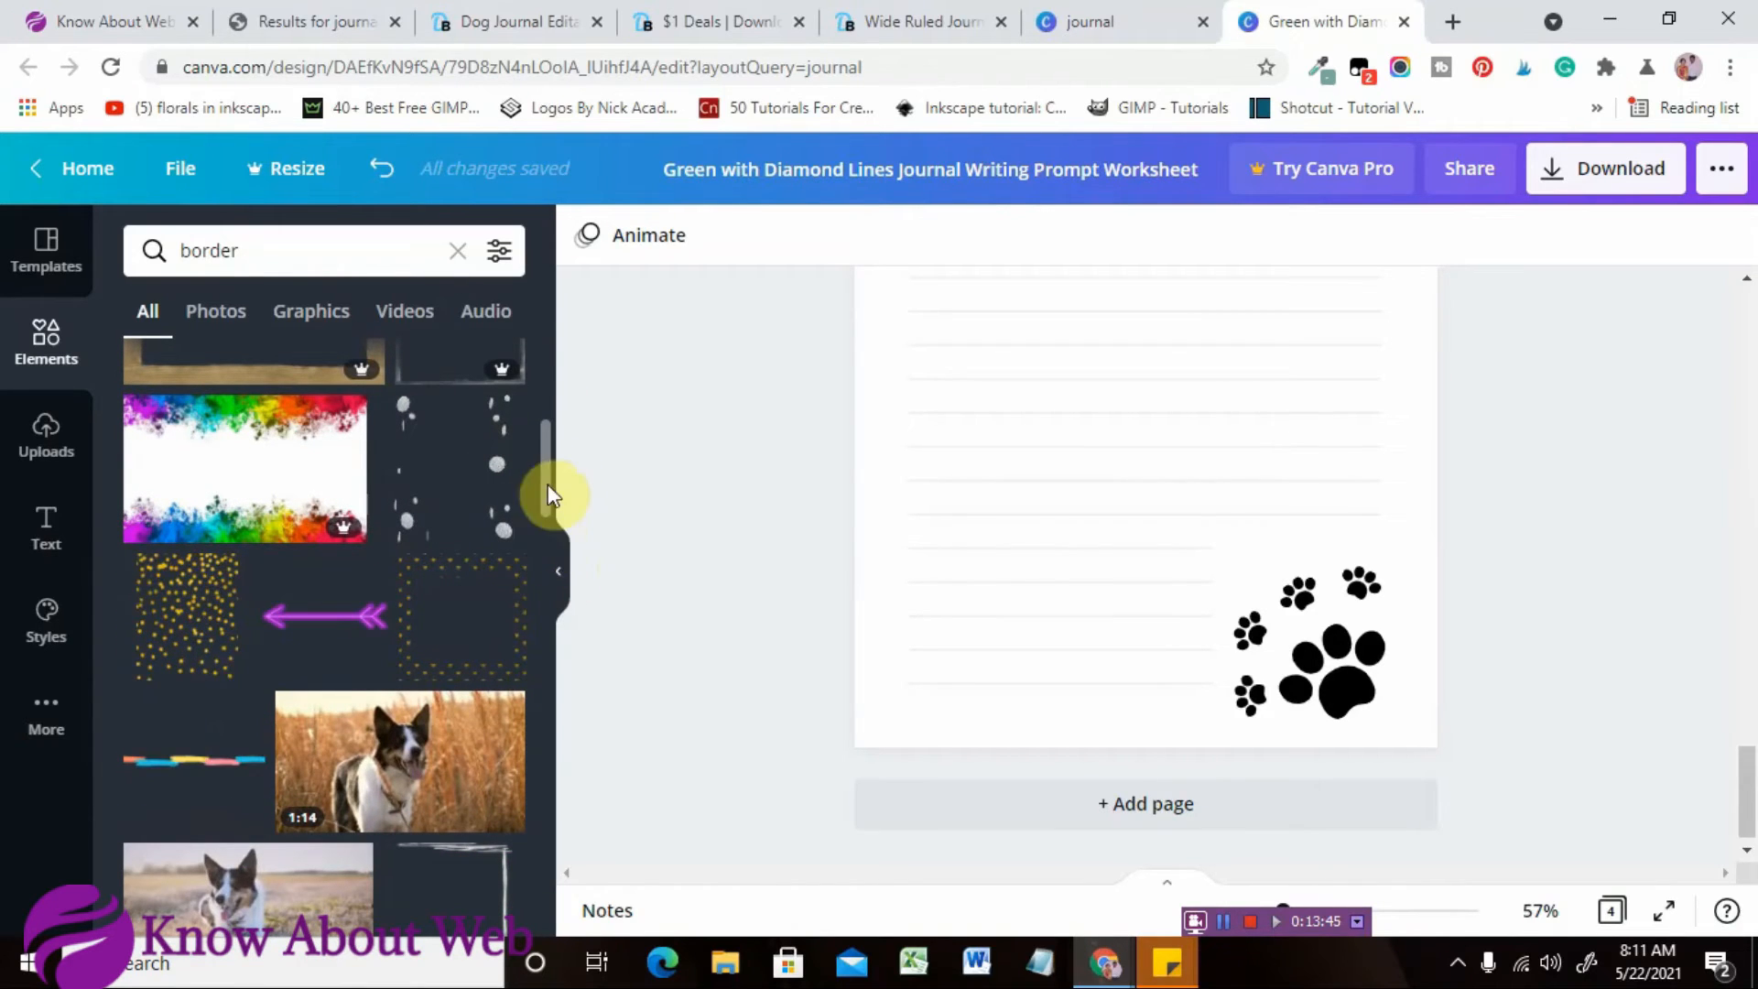
scroll(552, 496, "down", 3)
left_click_drag(555, 483, 555, 635)
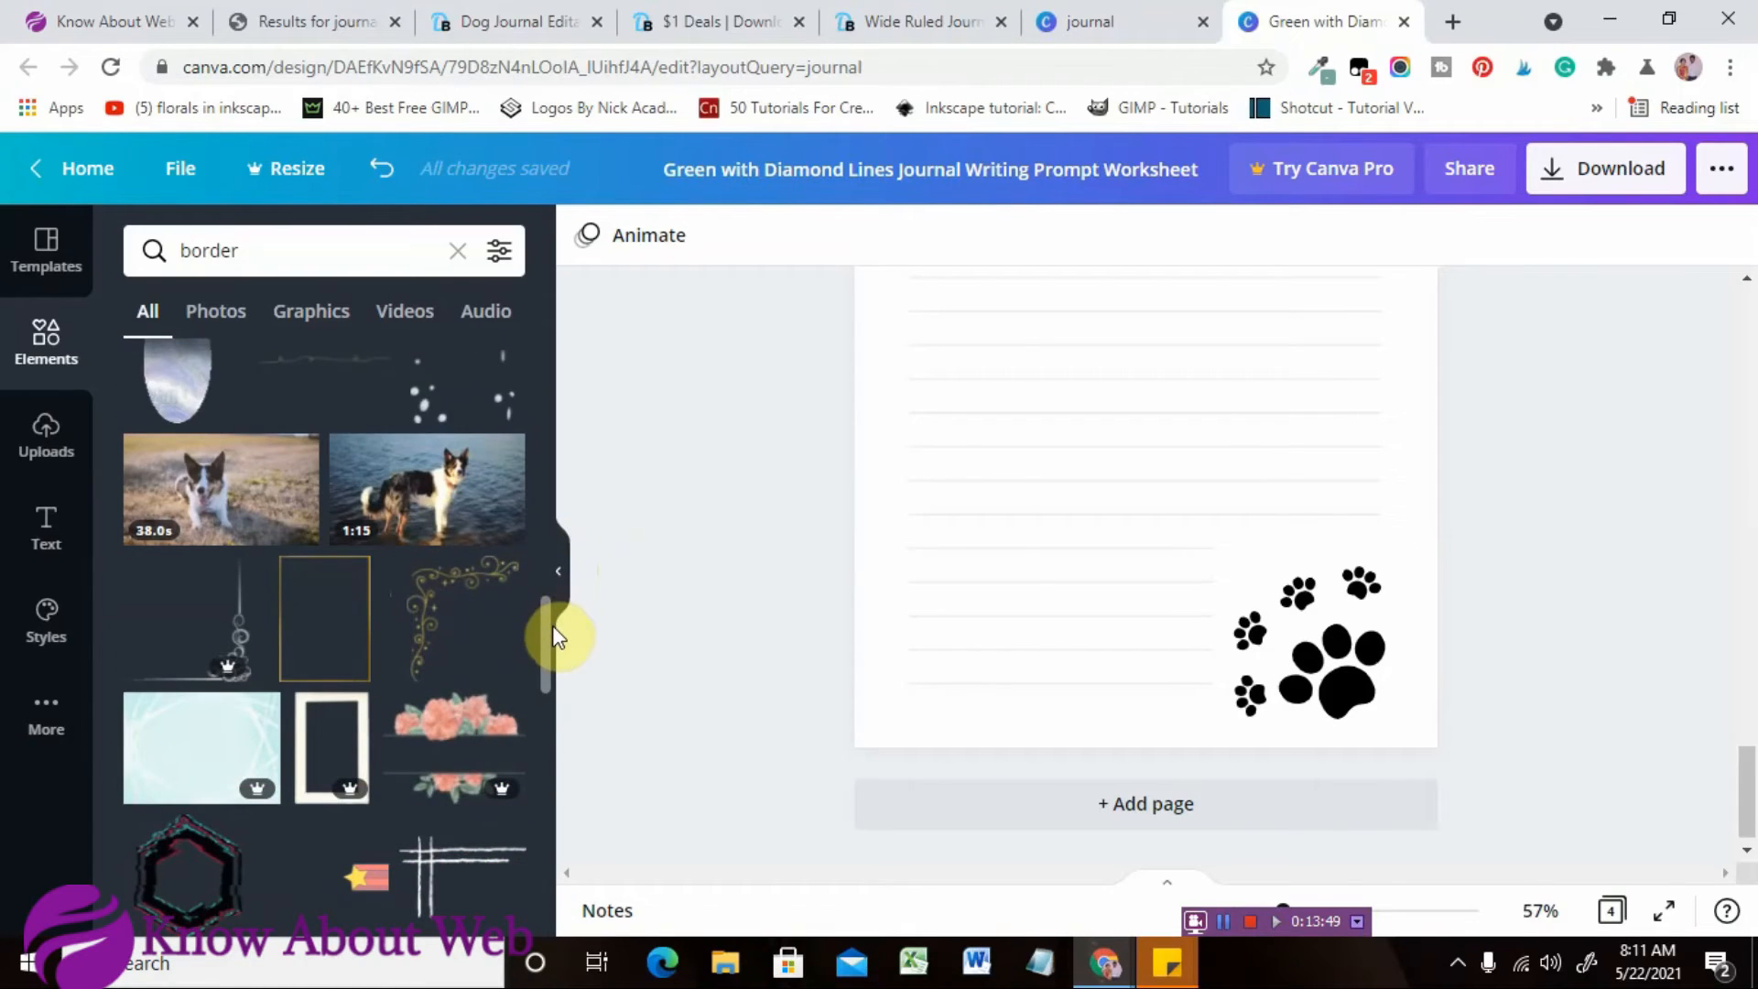
scroll(451, 617, "down", 1)
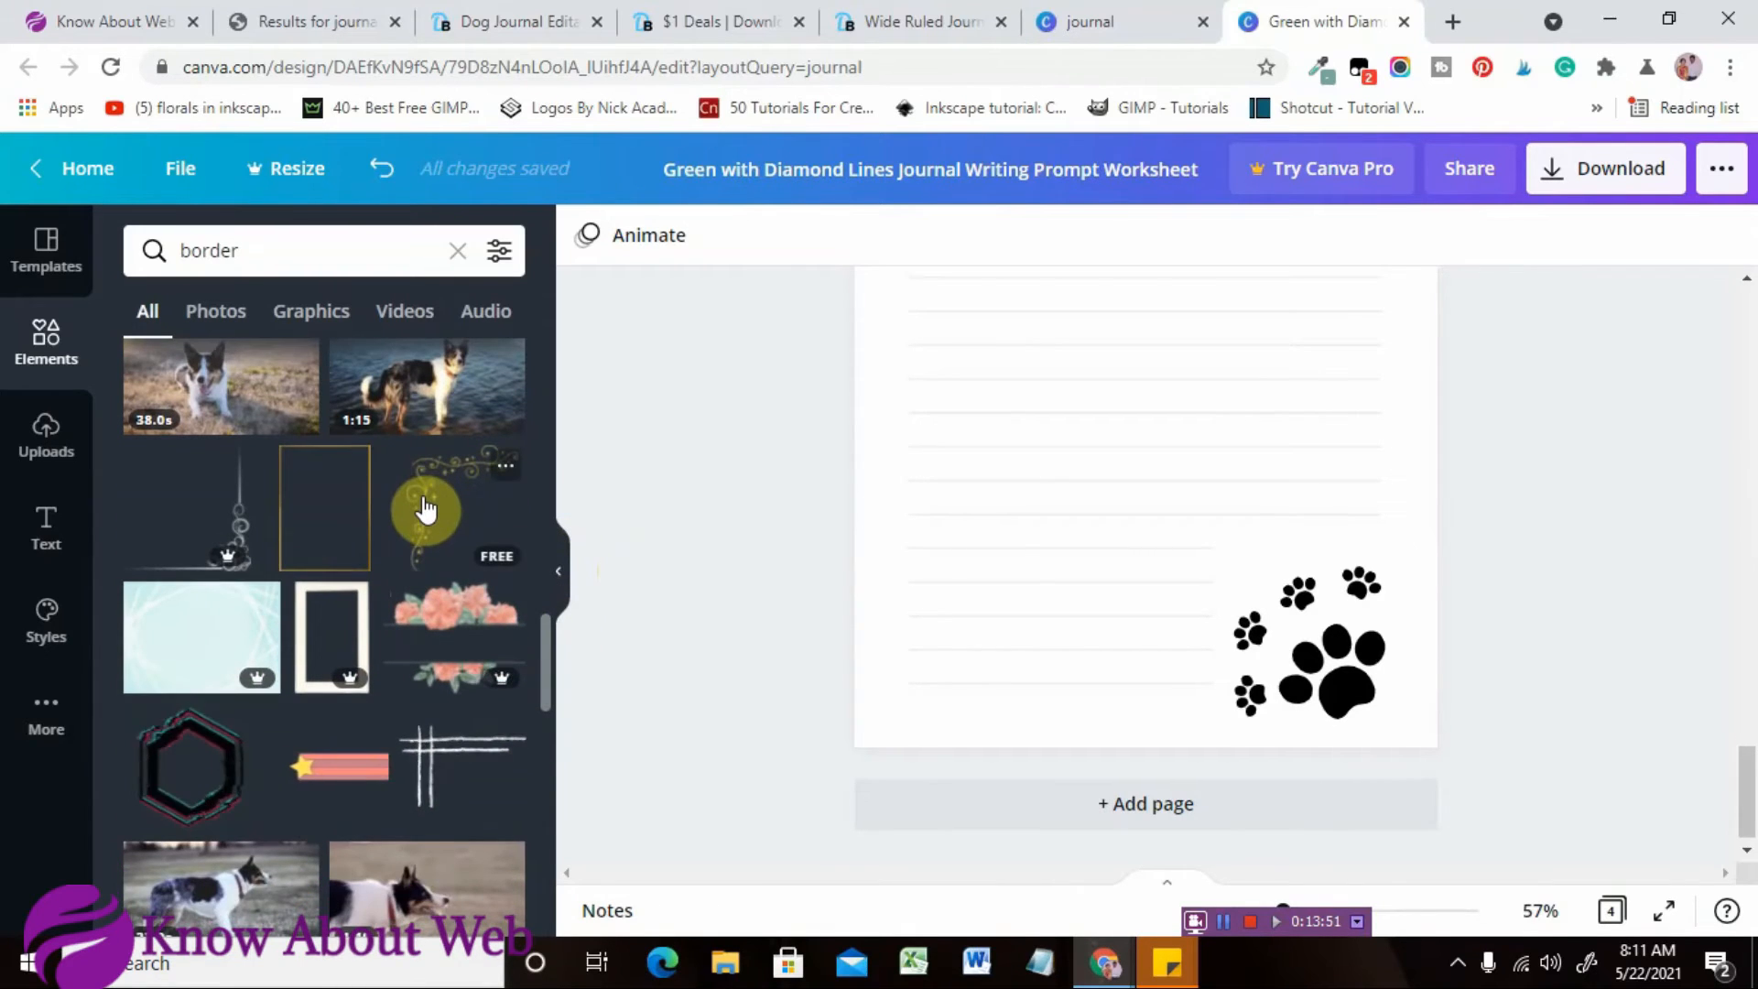
left_click(424, 509)
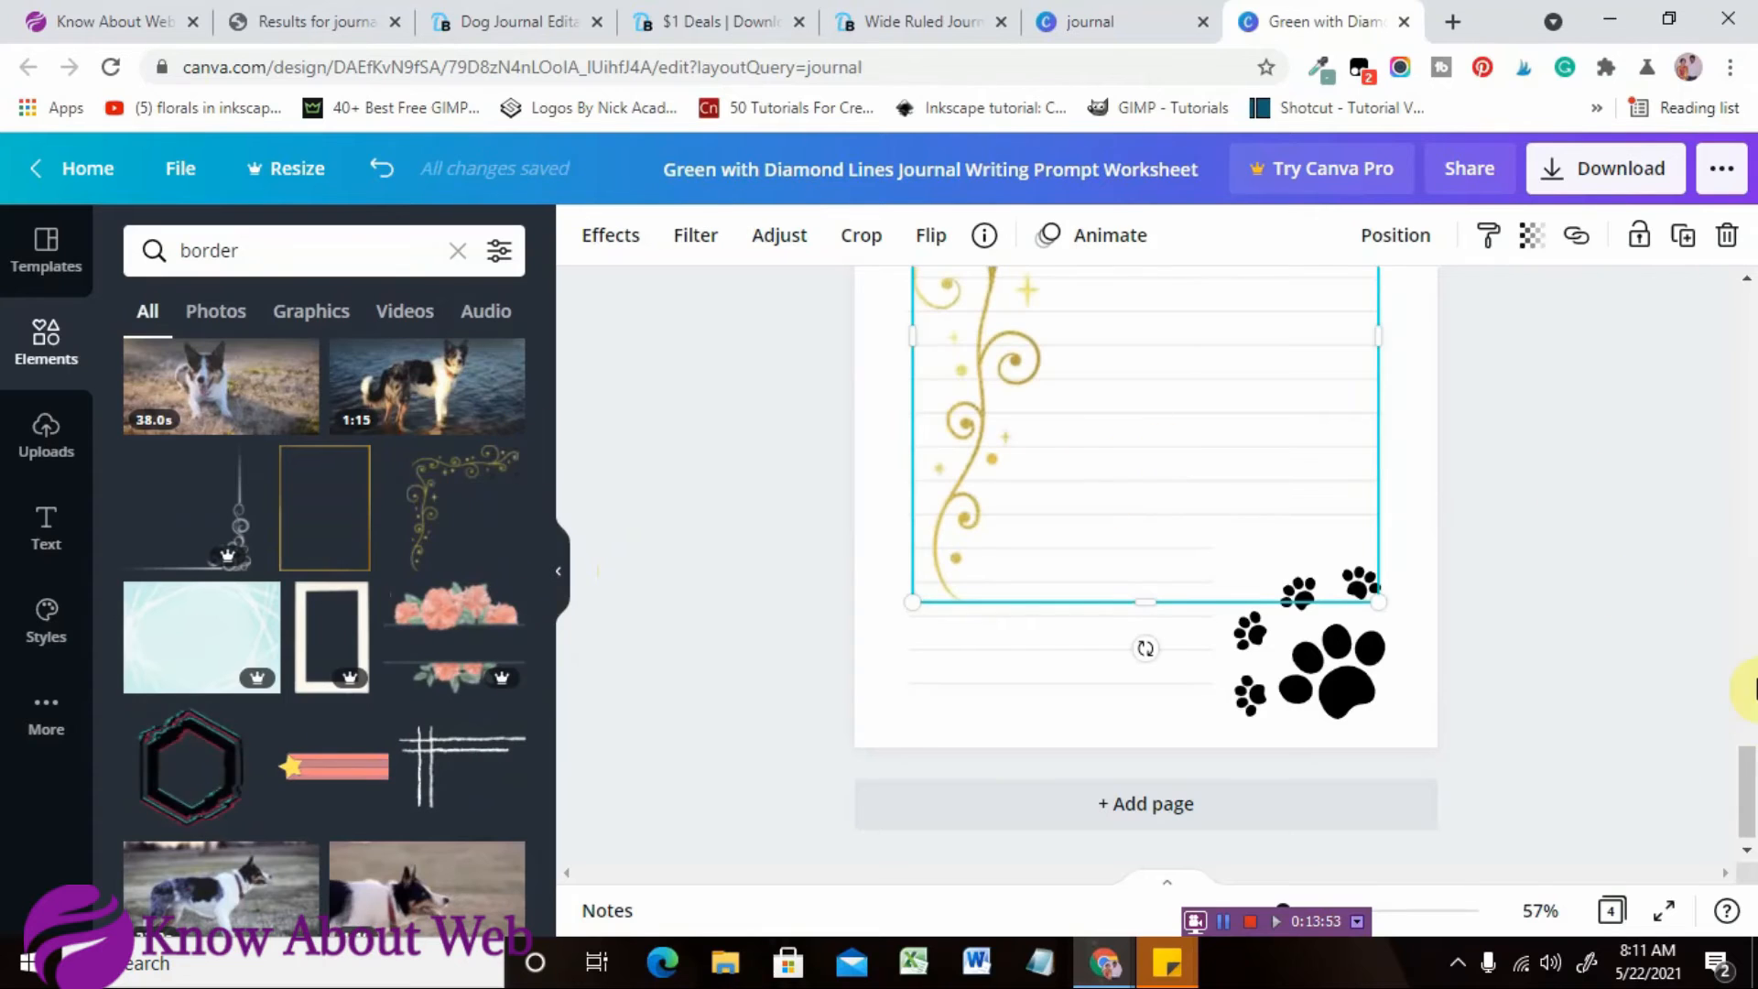
Shrink the gold swirl ornament to a small size and place it in page 4's upper-left corner.
left_click_drag(1751, 794, 1749, 724)
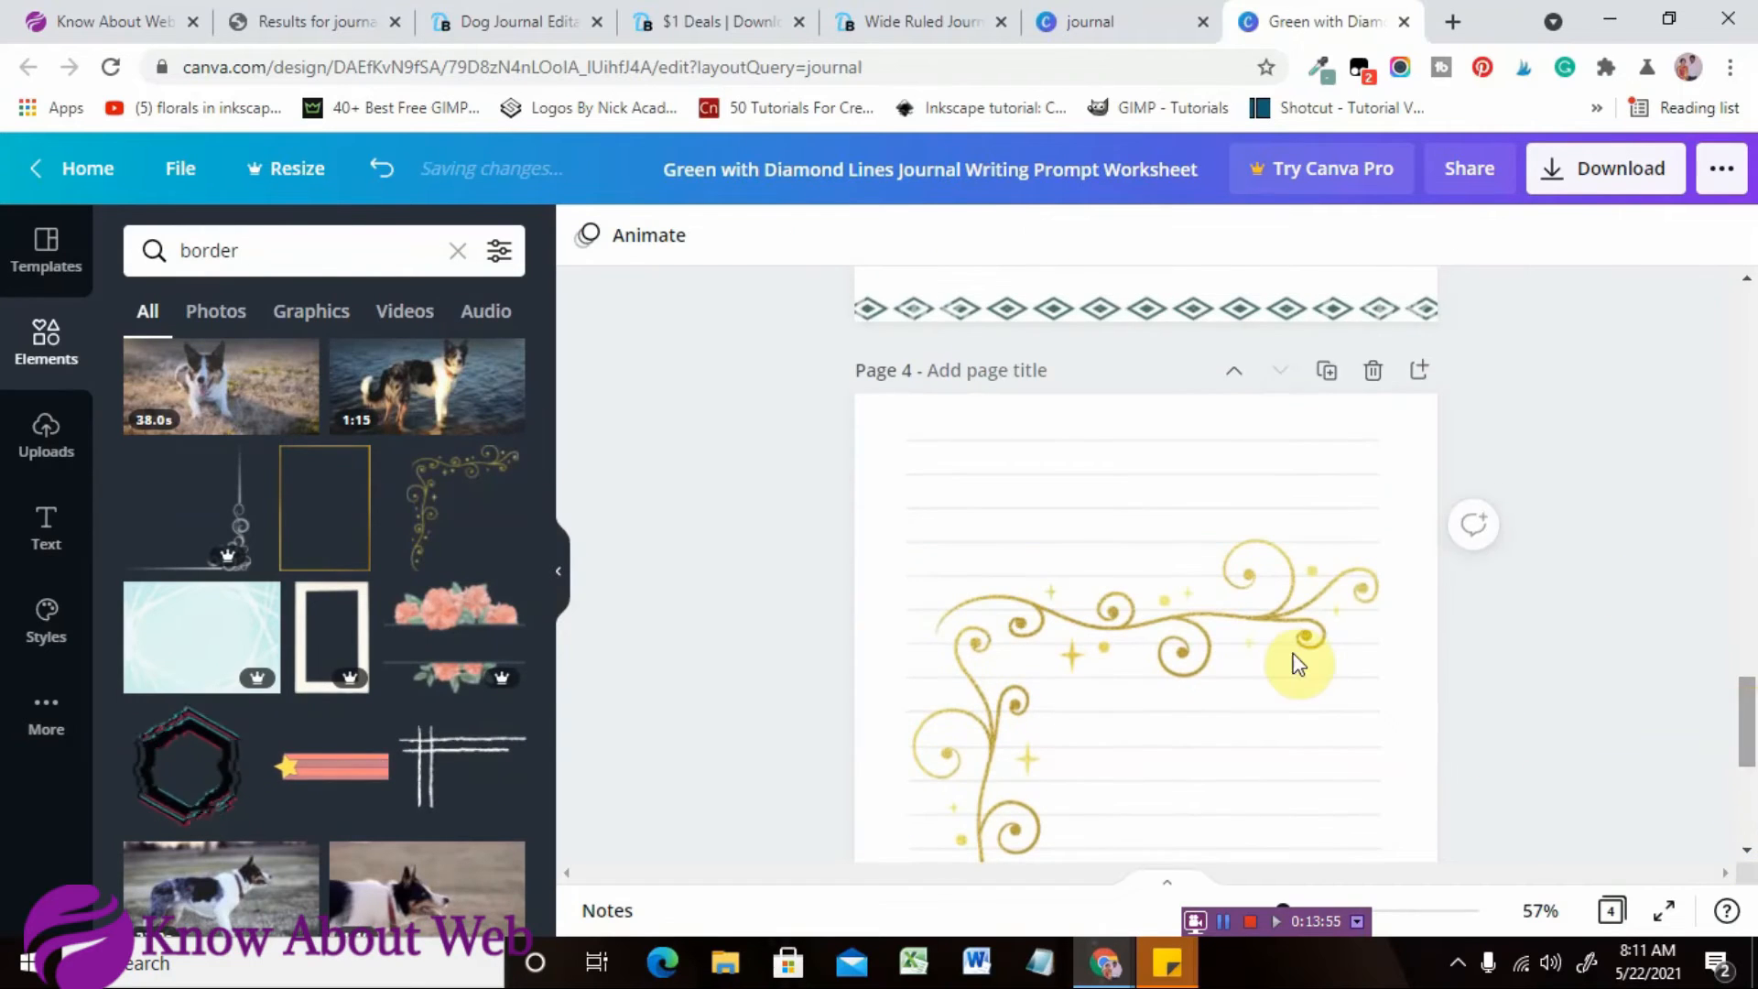
left_click_drag(1298, 664, 1207, 512)
left_click_drag(1331, 394, 934, 719)
left_click_drag(893, 835, 890, 470)
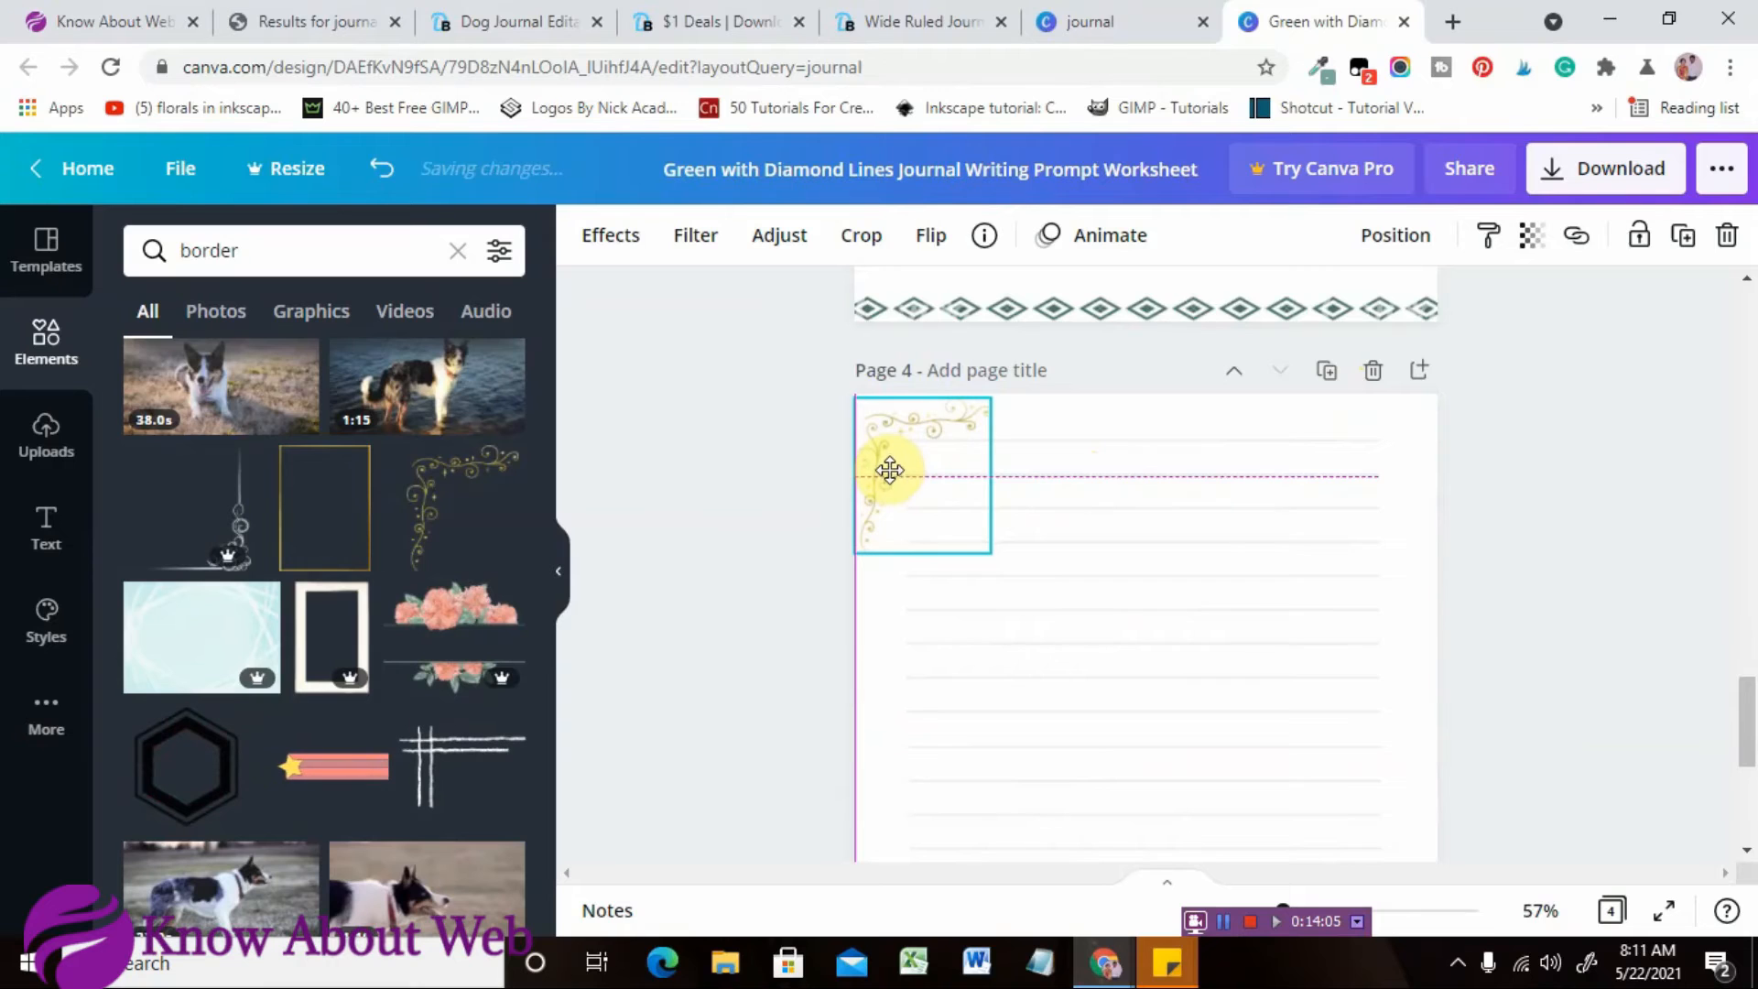
left_click_drag(991, 553, 898, 440)
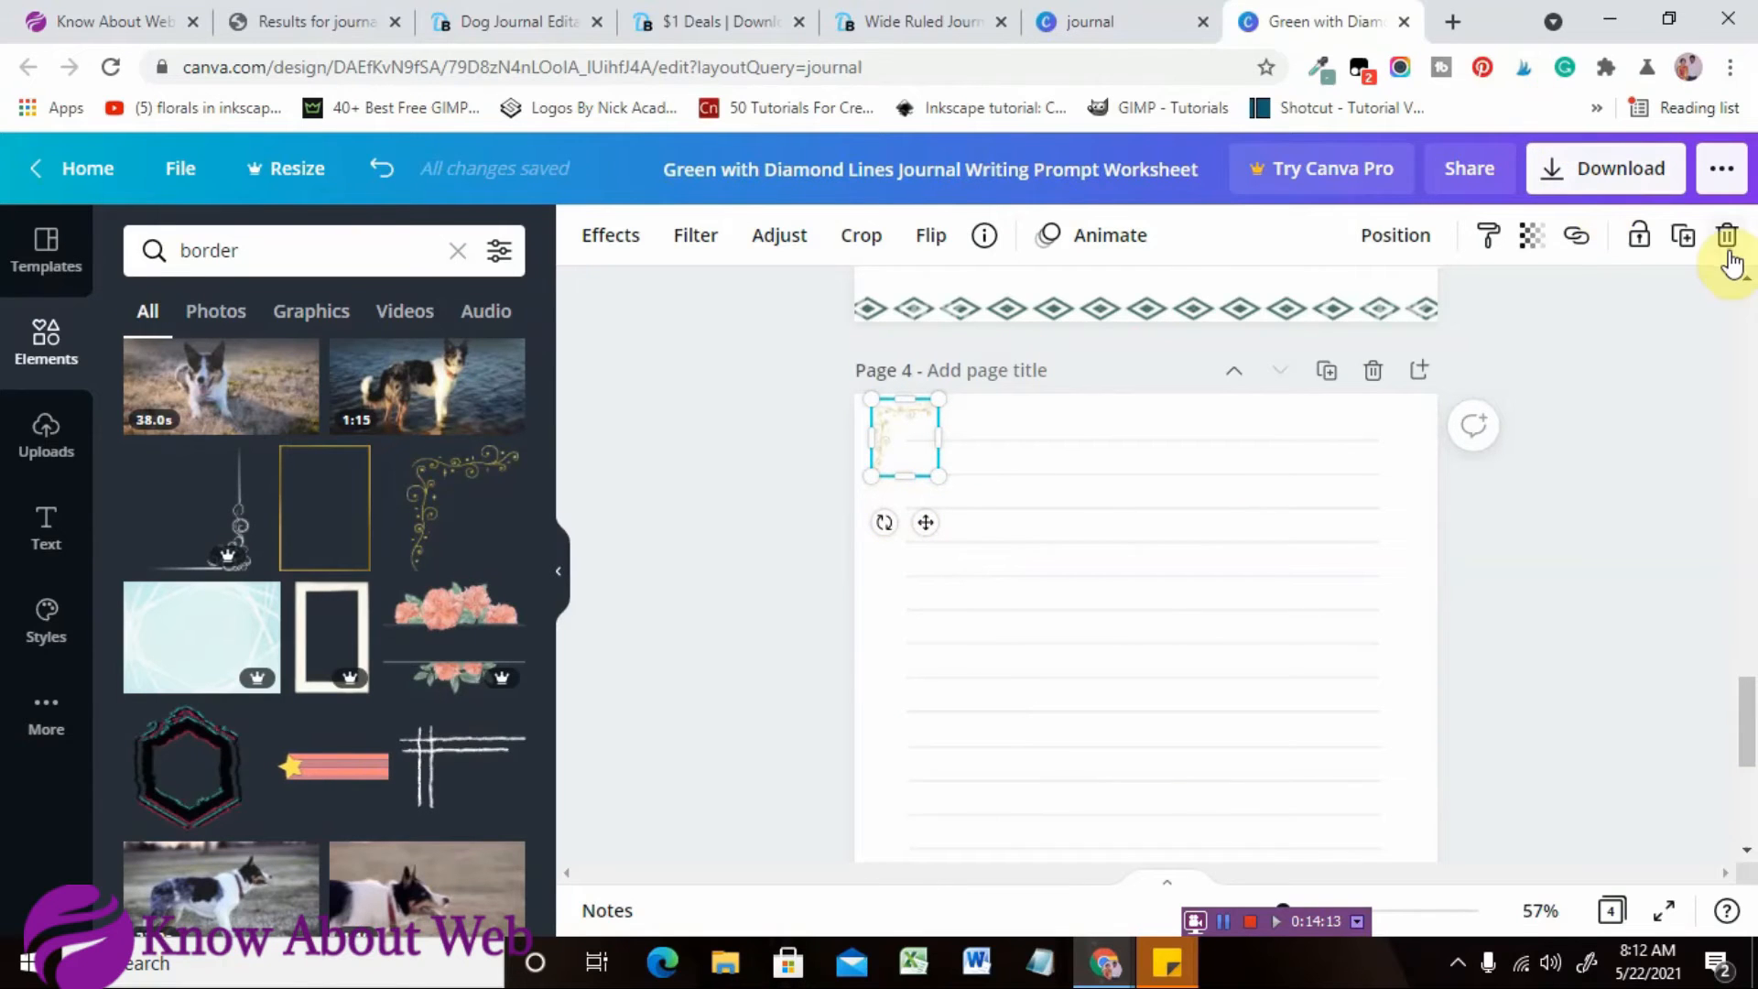
Duplicate the corner ornament, flip the copy horizontally and place it in page 4's upper-right corner.
left_click(1684, 236)
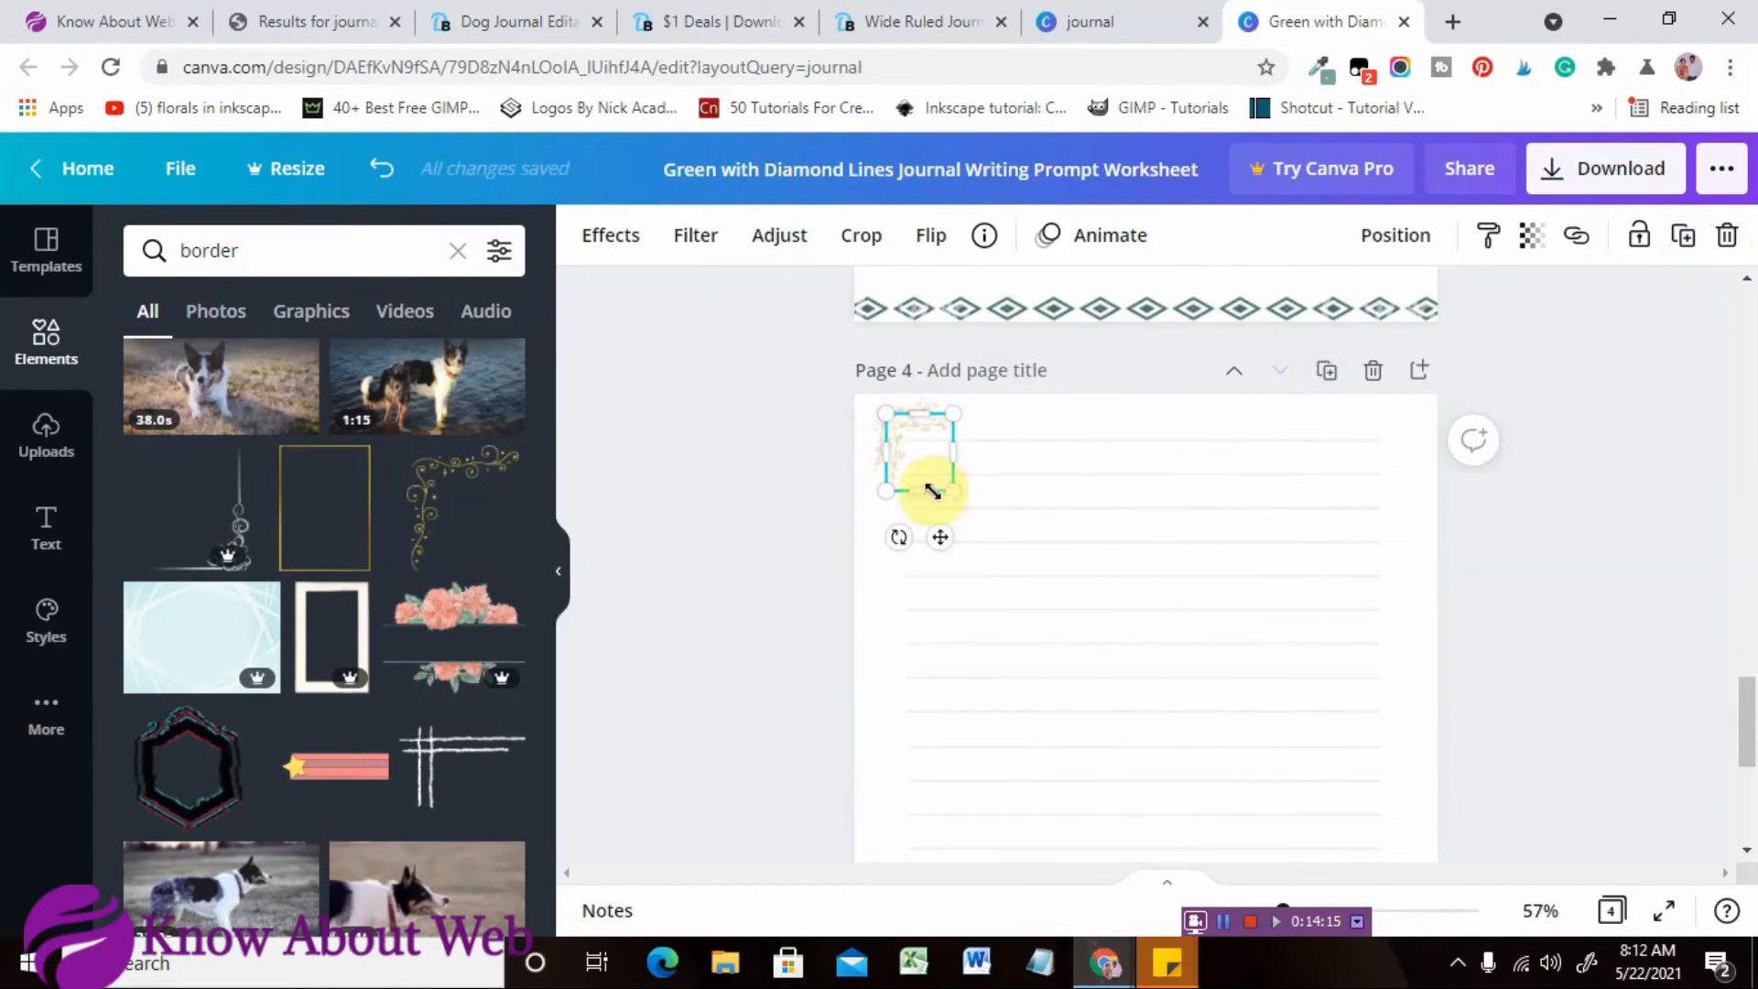
left_click(923, 249)
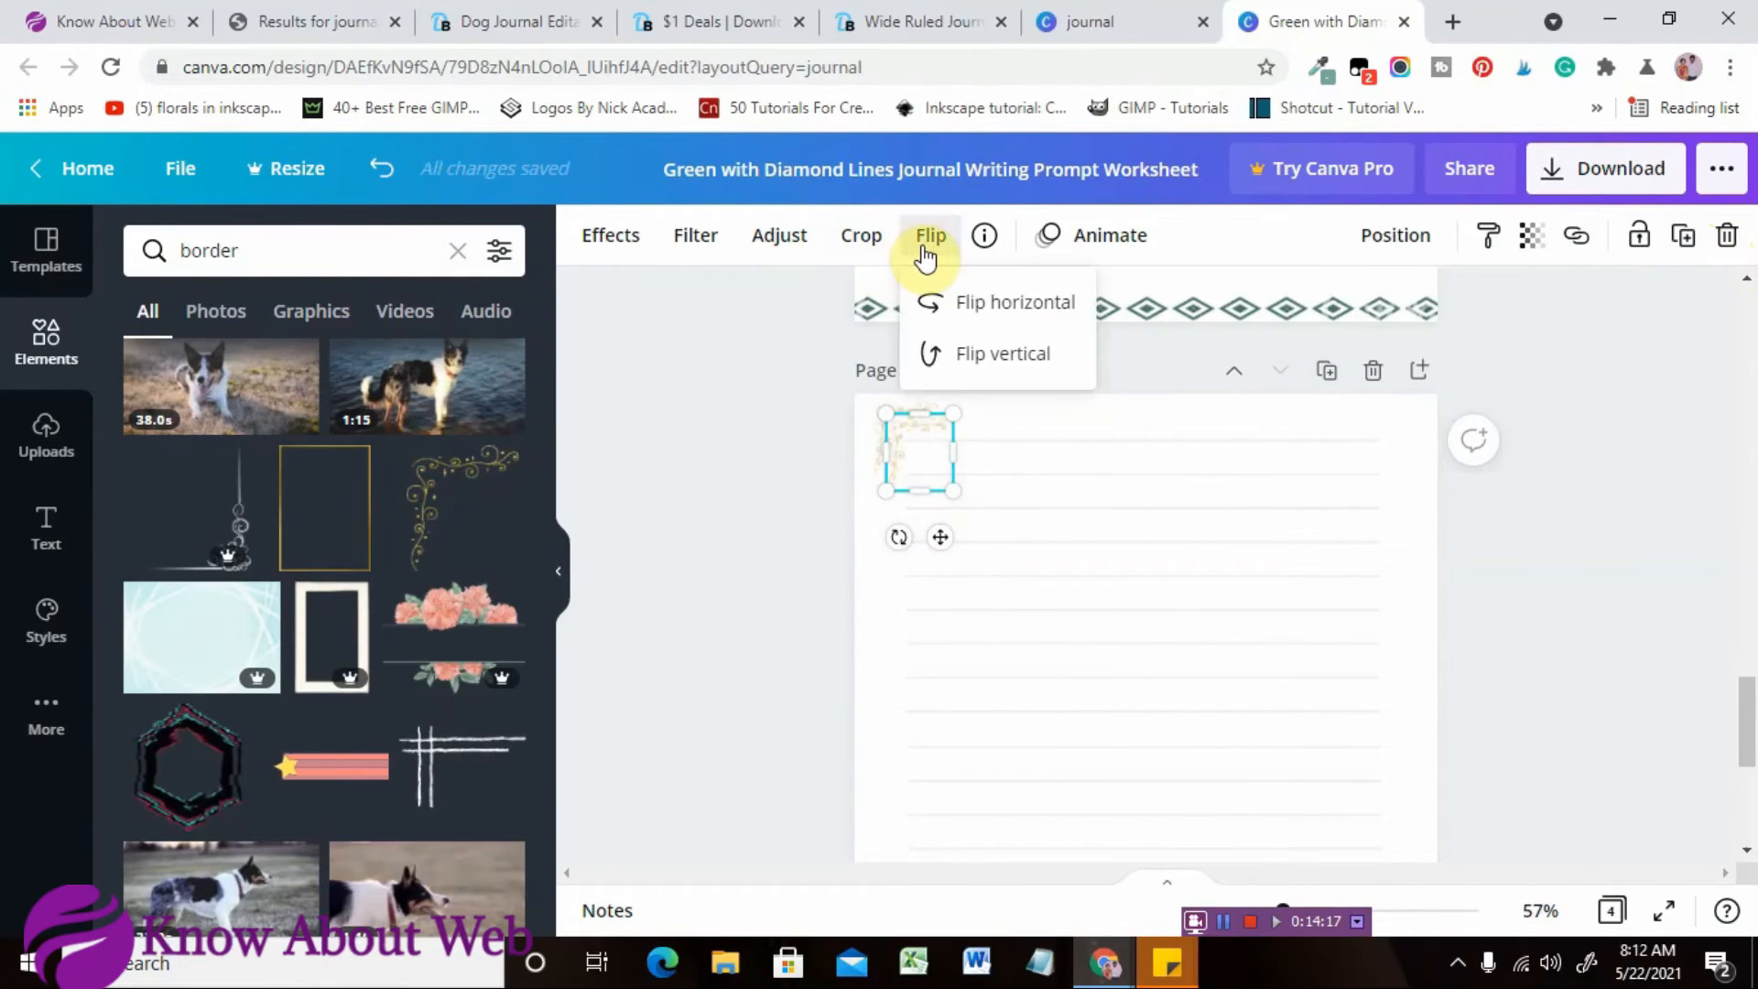
left_click_drag(936, 468, 1403, 443)
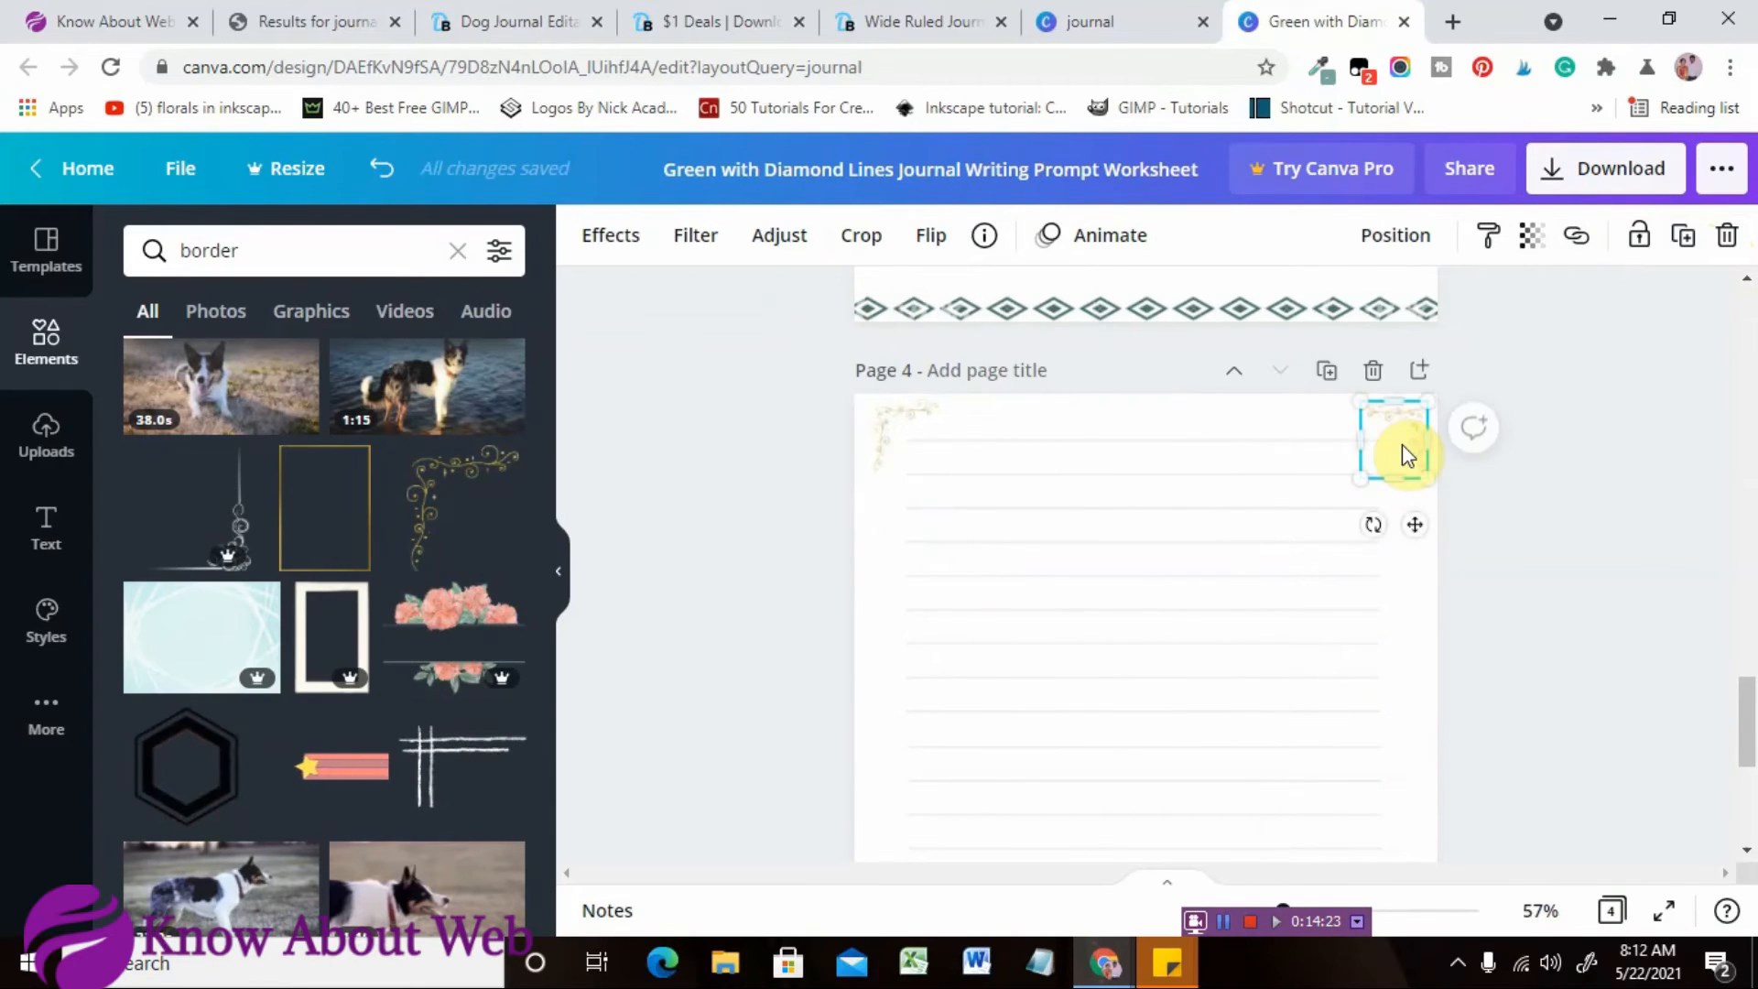
left_click(1639, 542)
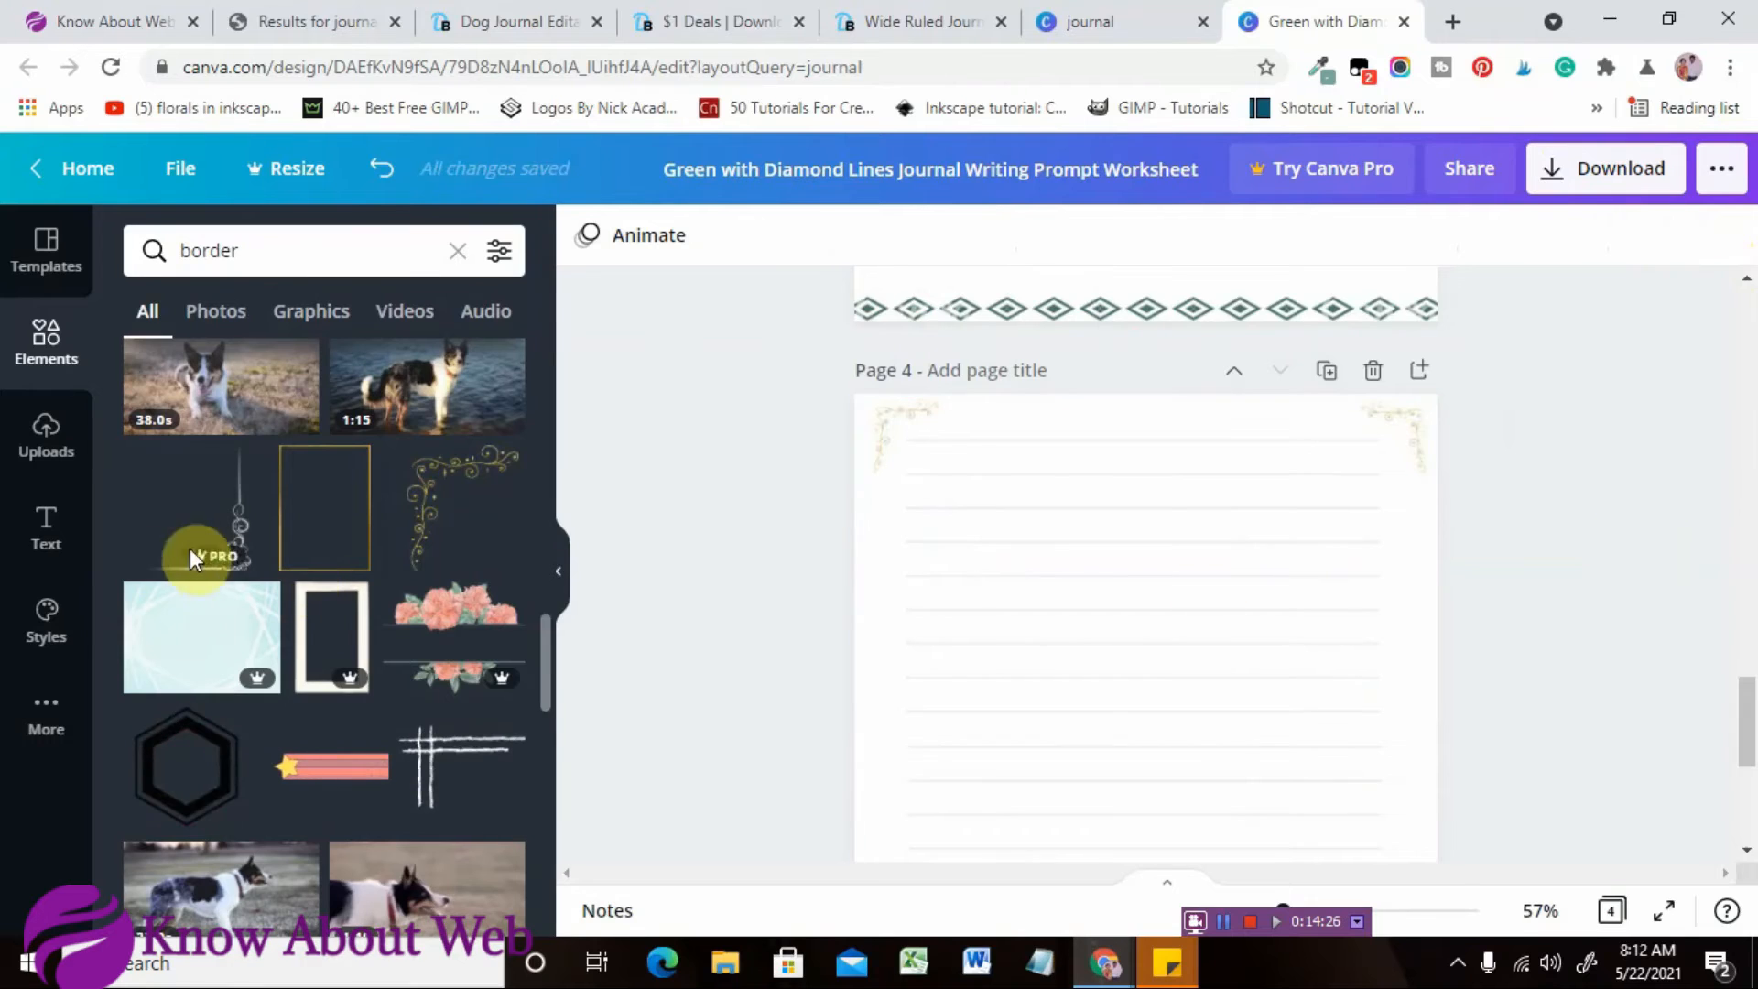
Find the Fruit Math worksheet template, add a new page after page 4 and apply the template to it.
left_click_drag(547, 655, 558, 746)
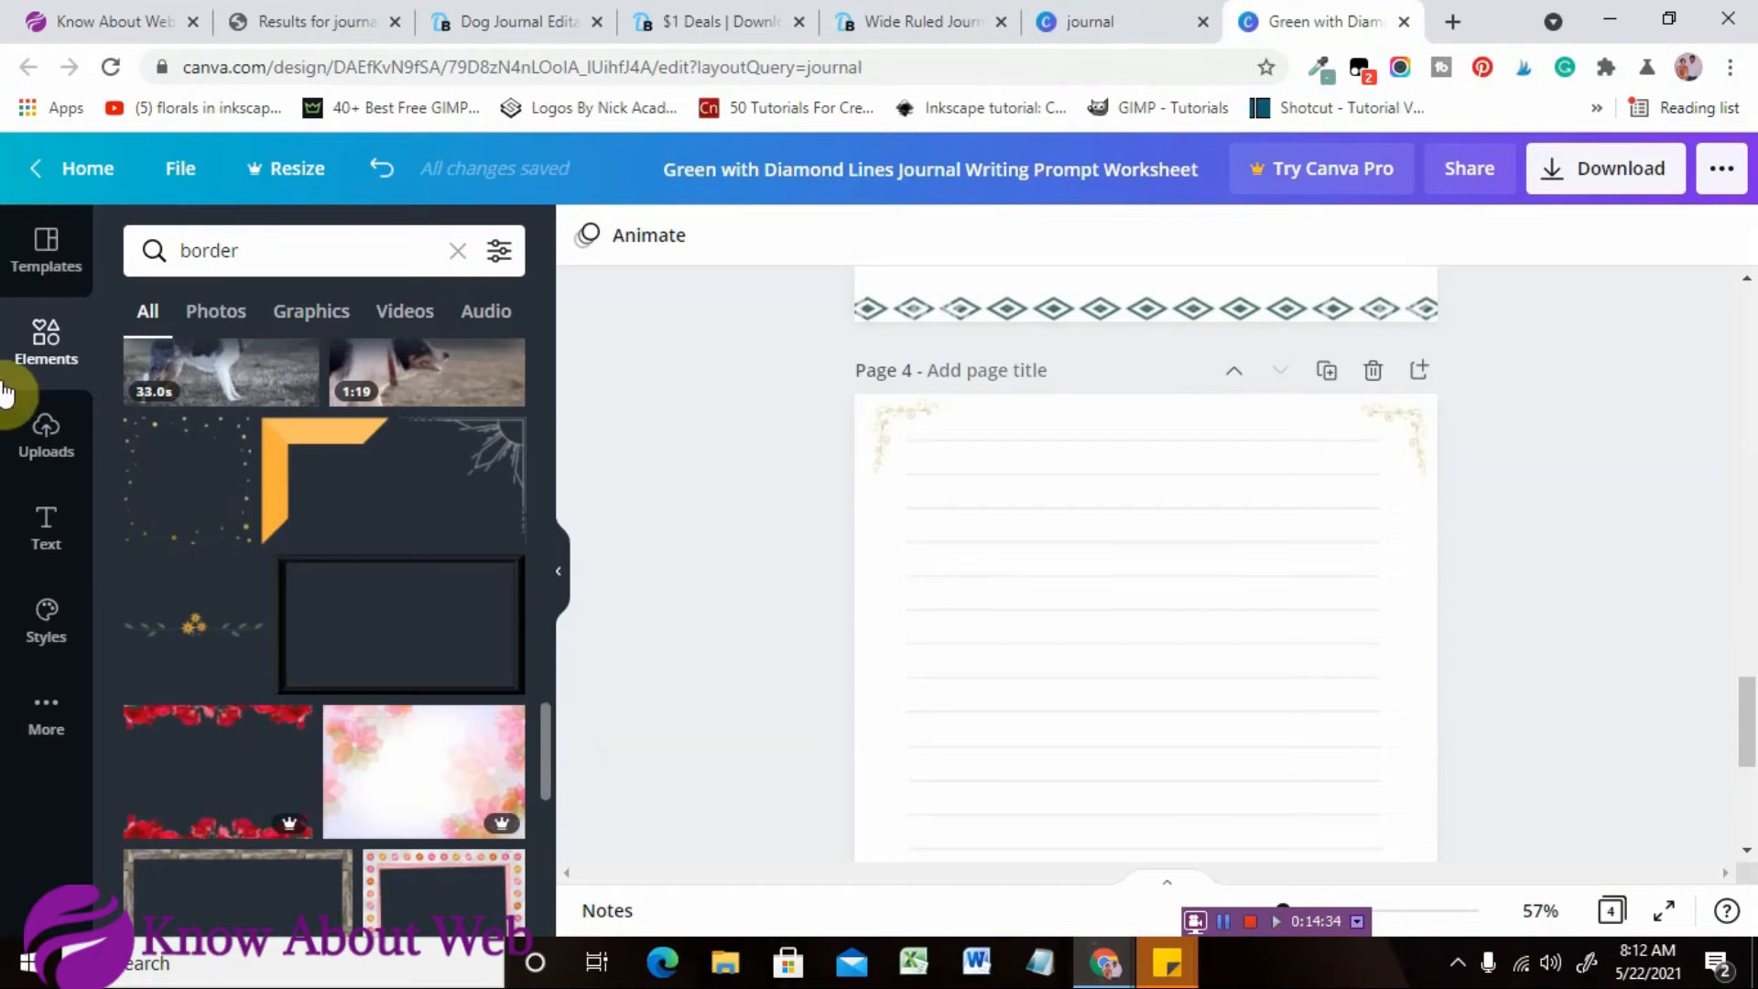
left_click(51, 279)
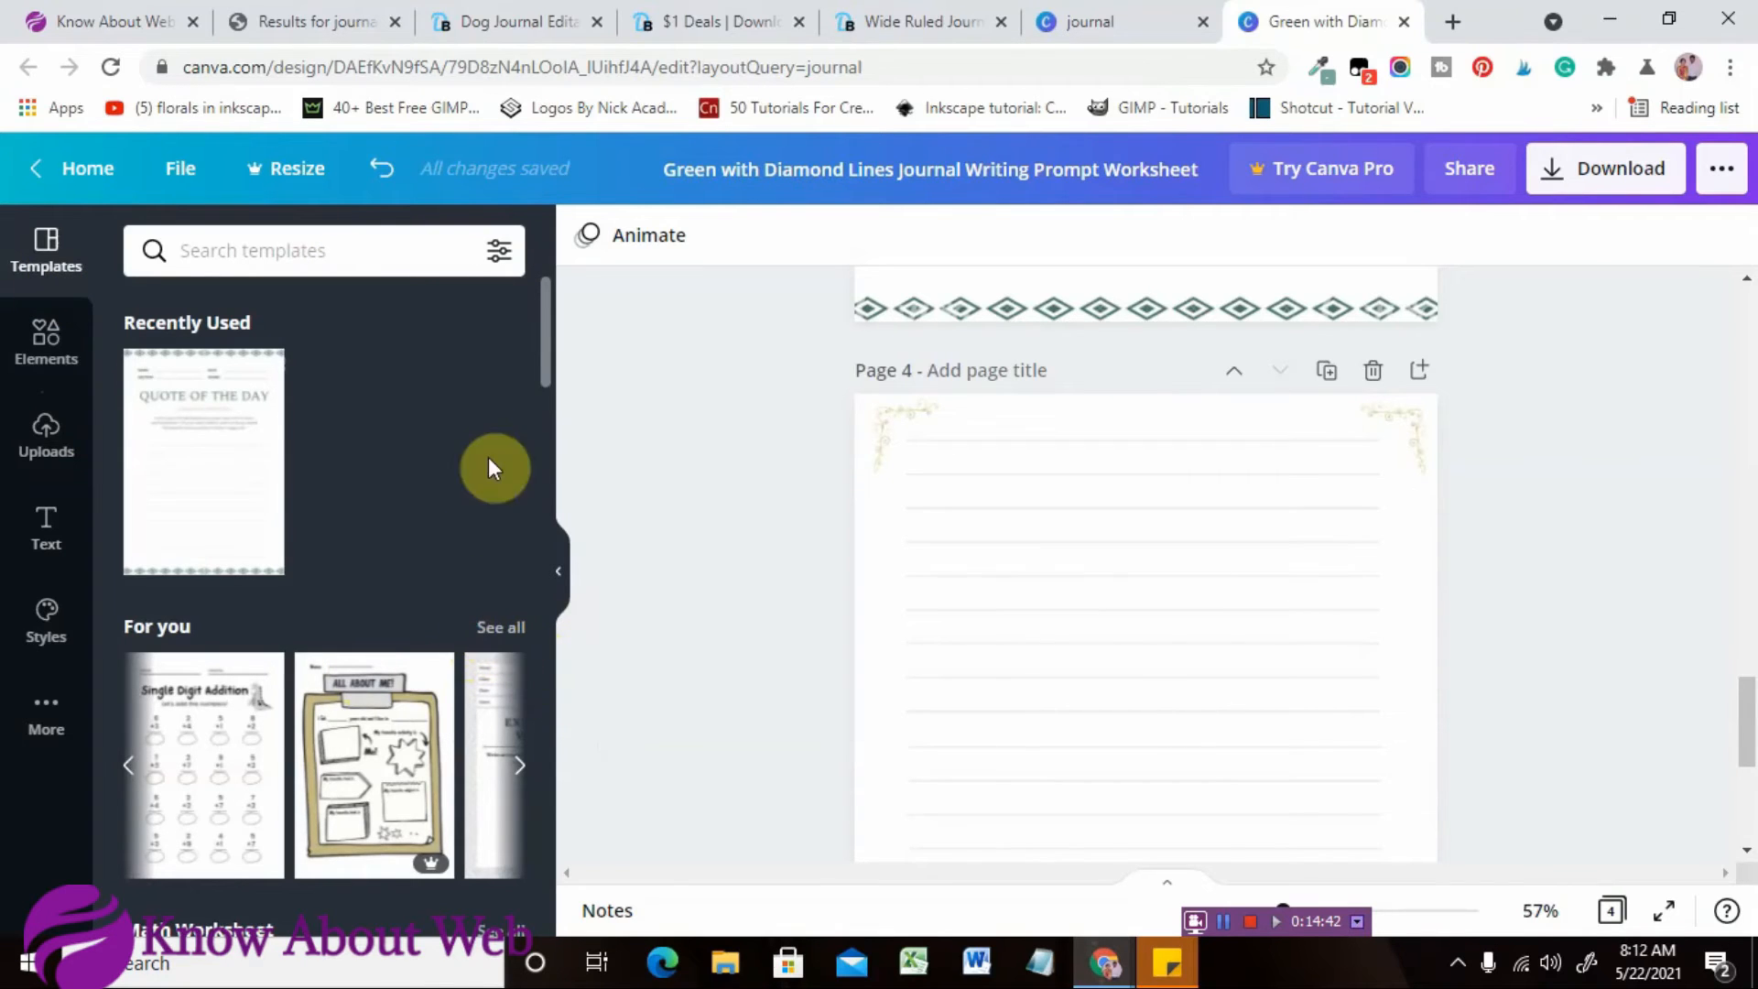
left_click_drag(548, 324, 560, 385)
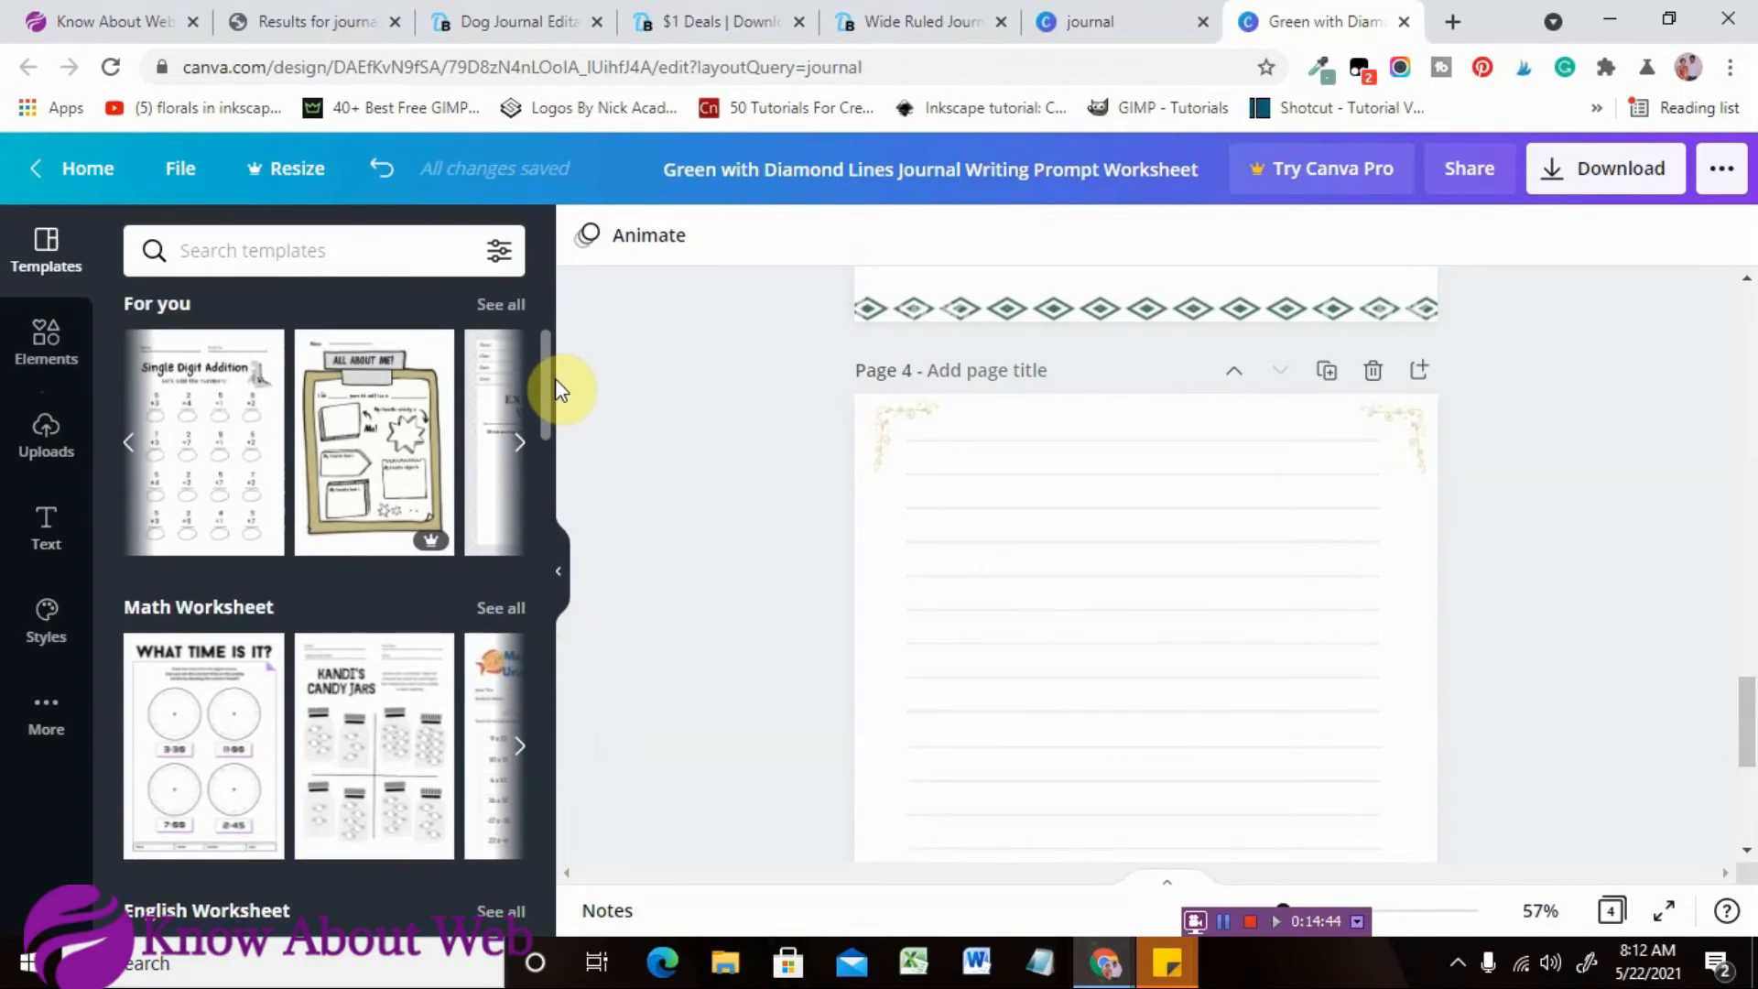
scroll(560, 392, "down", 3)
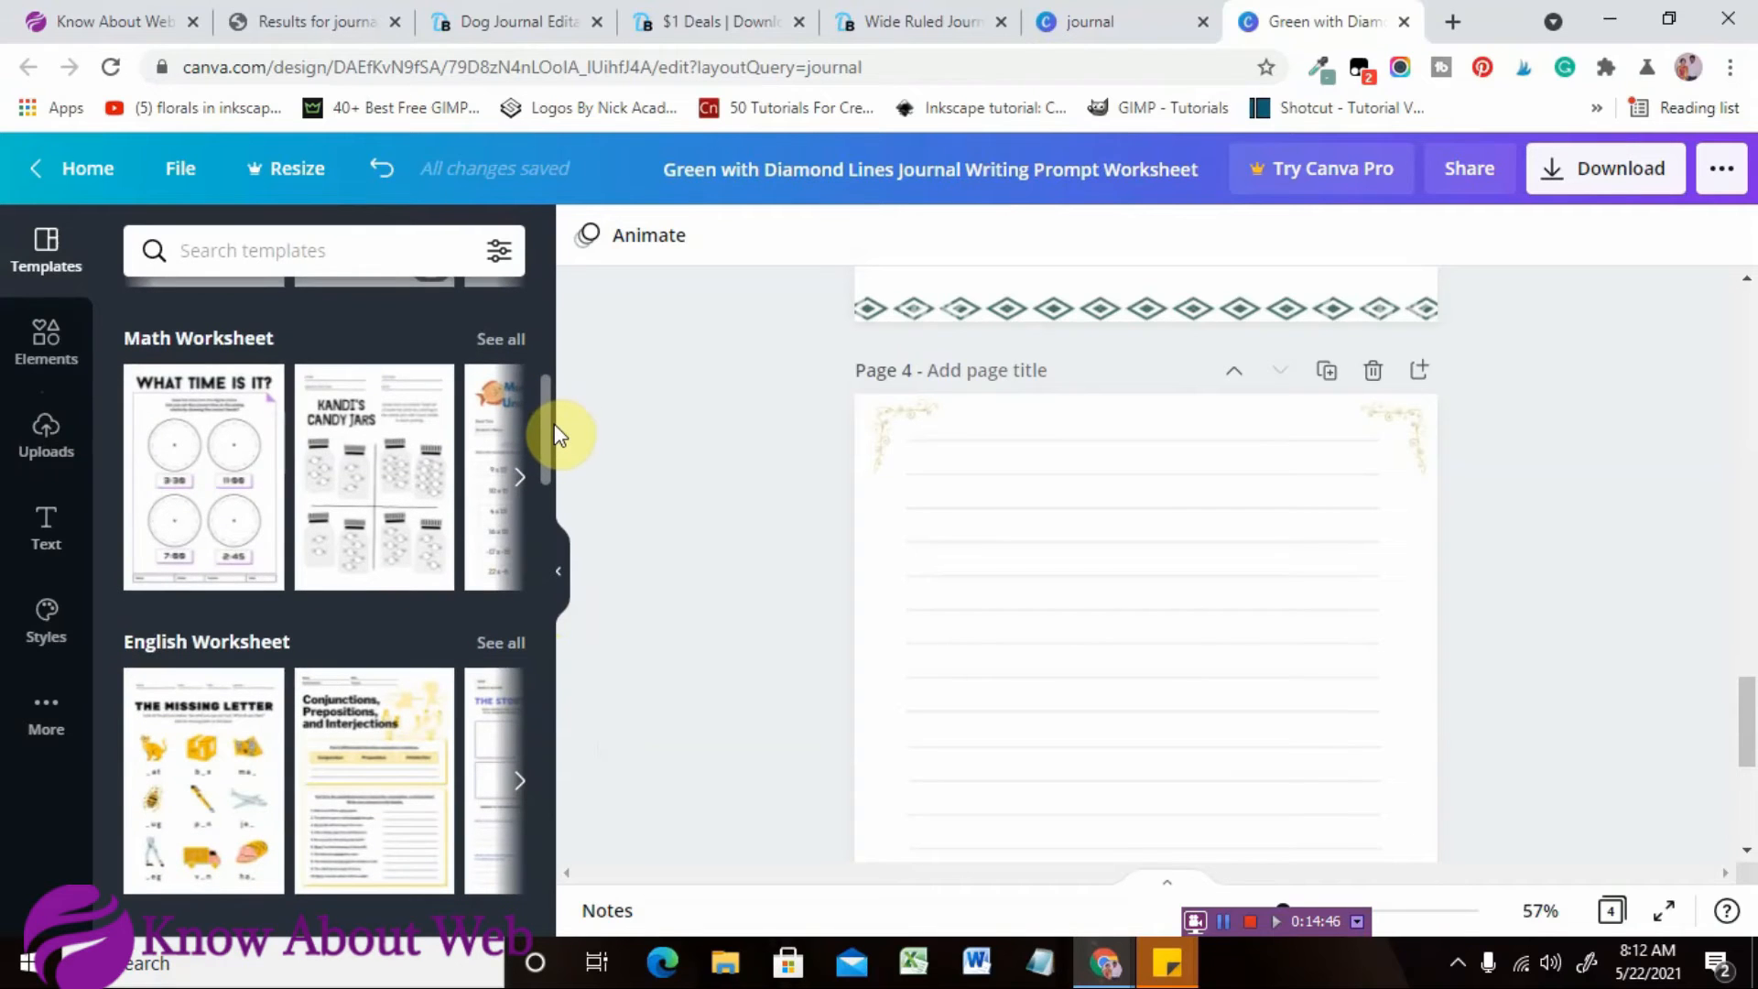
scroll(558, 444, "down", 1)
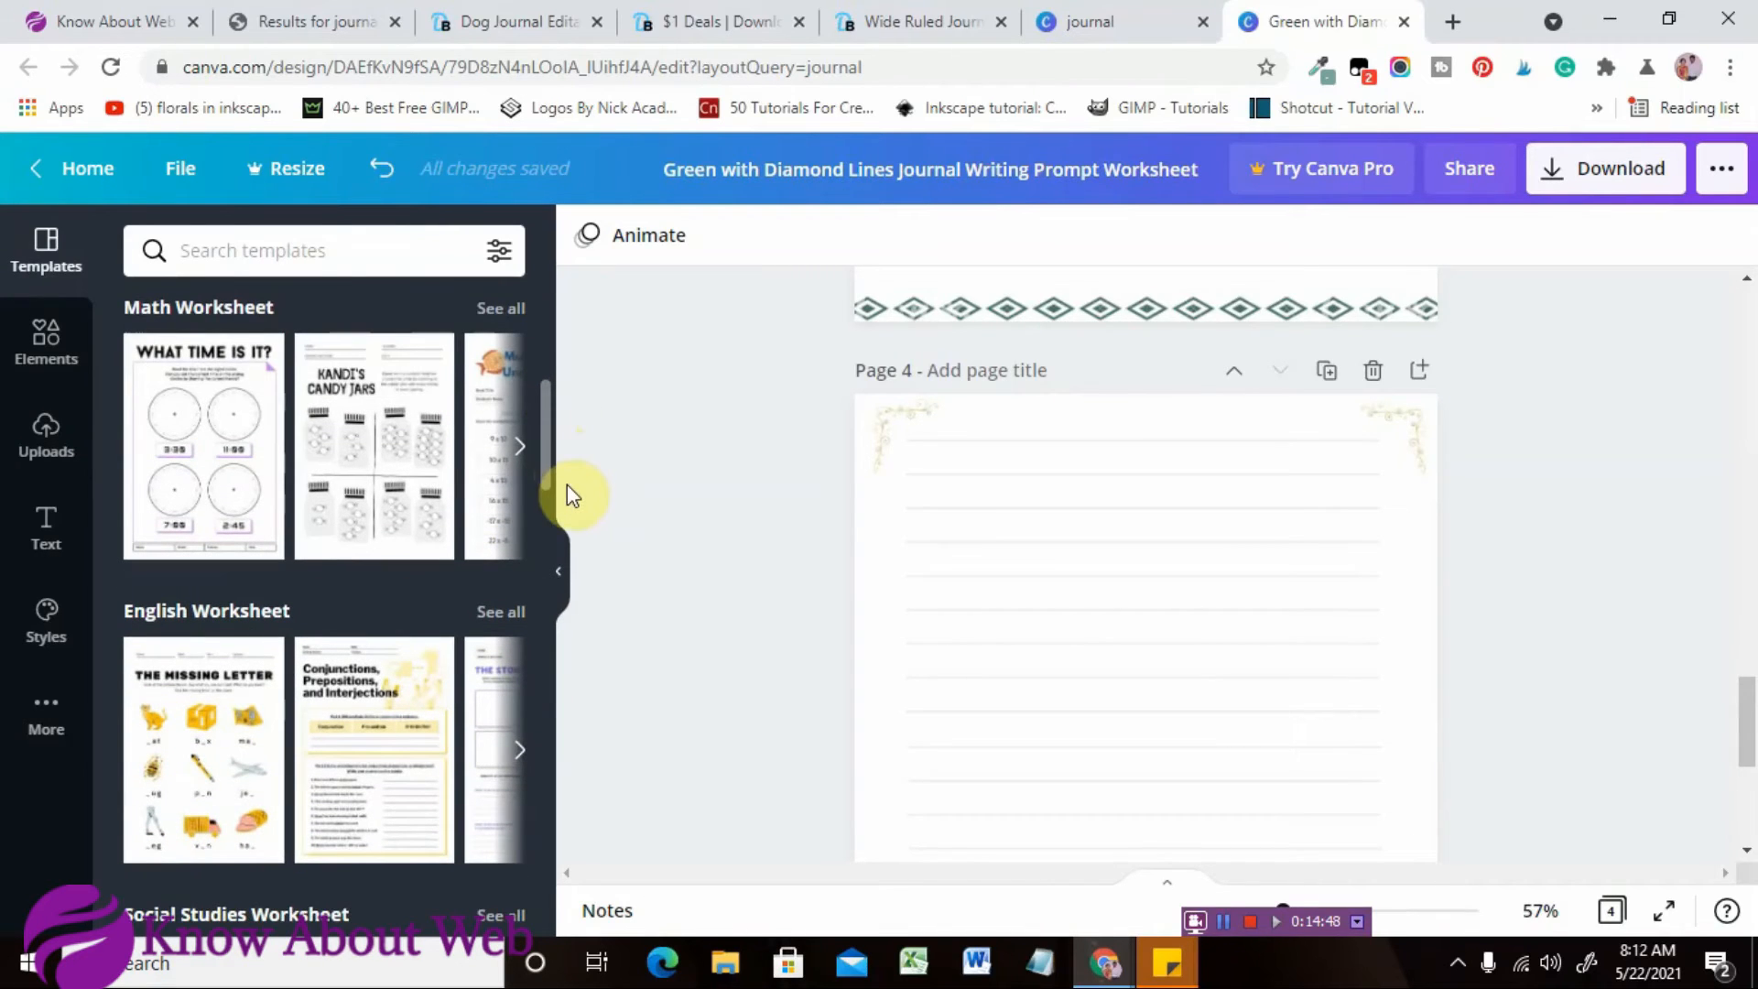
scroll(546, 460, "down", 2)
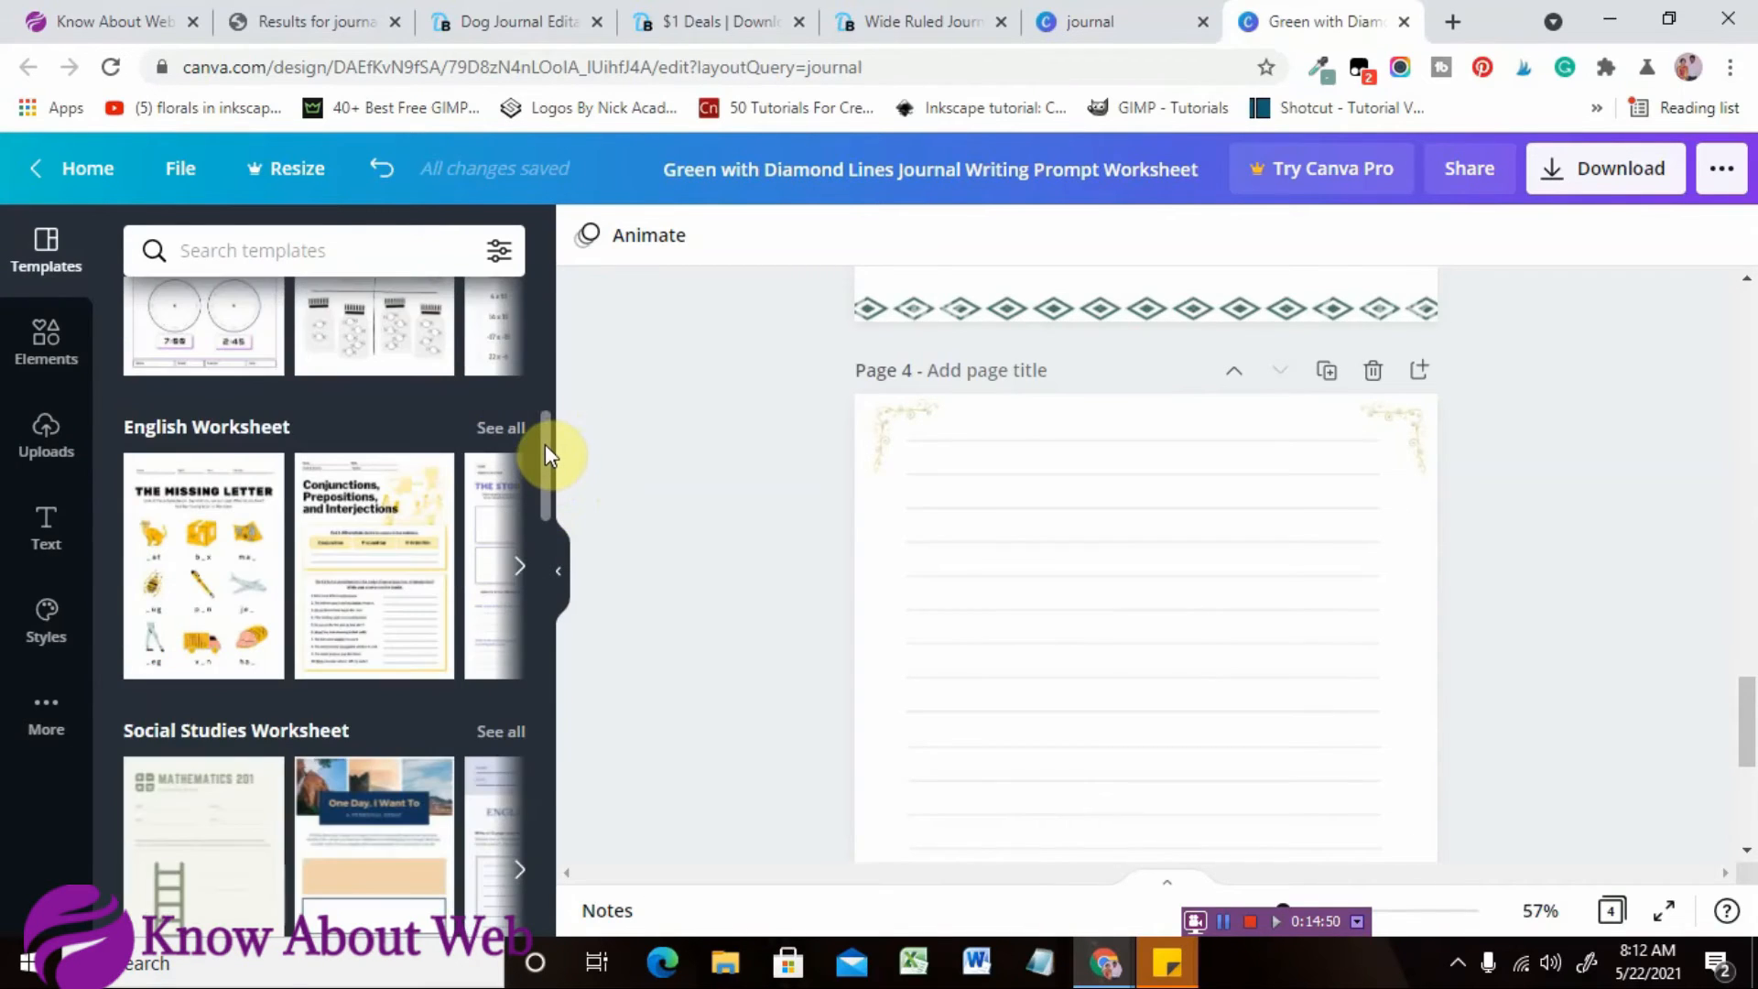
left_click_drag(546, 443, 551, 679)
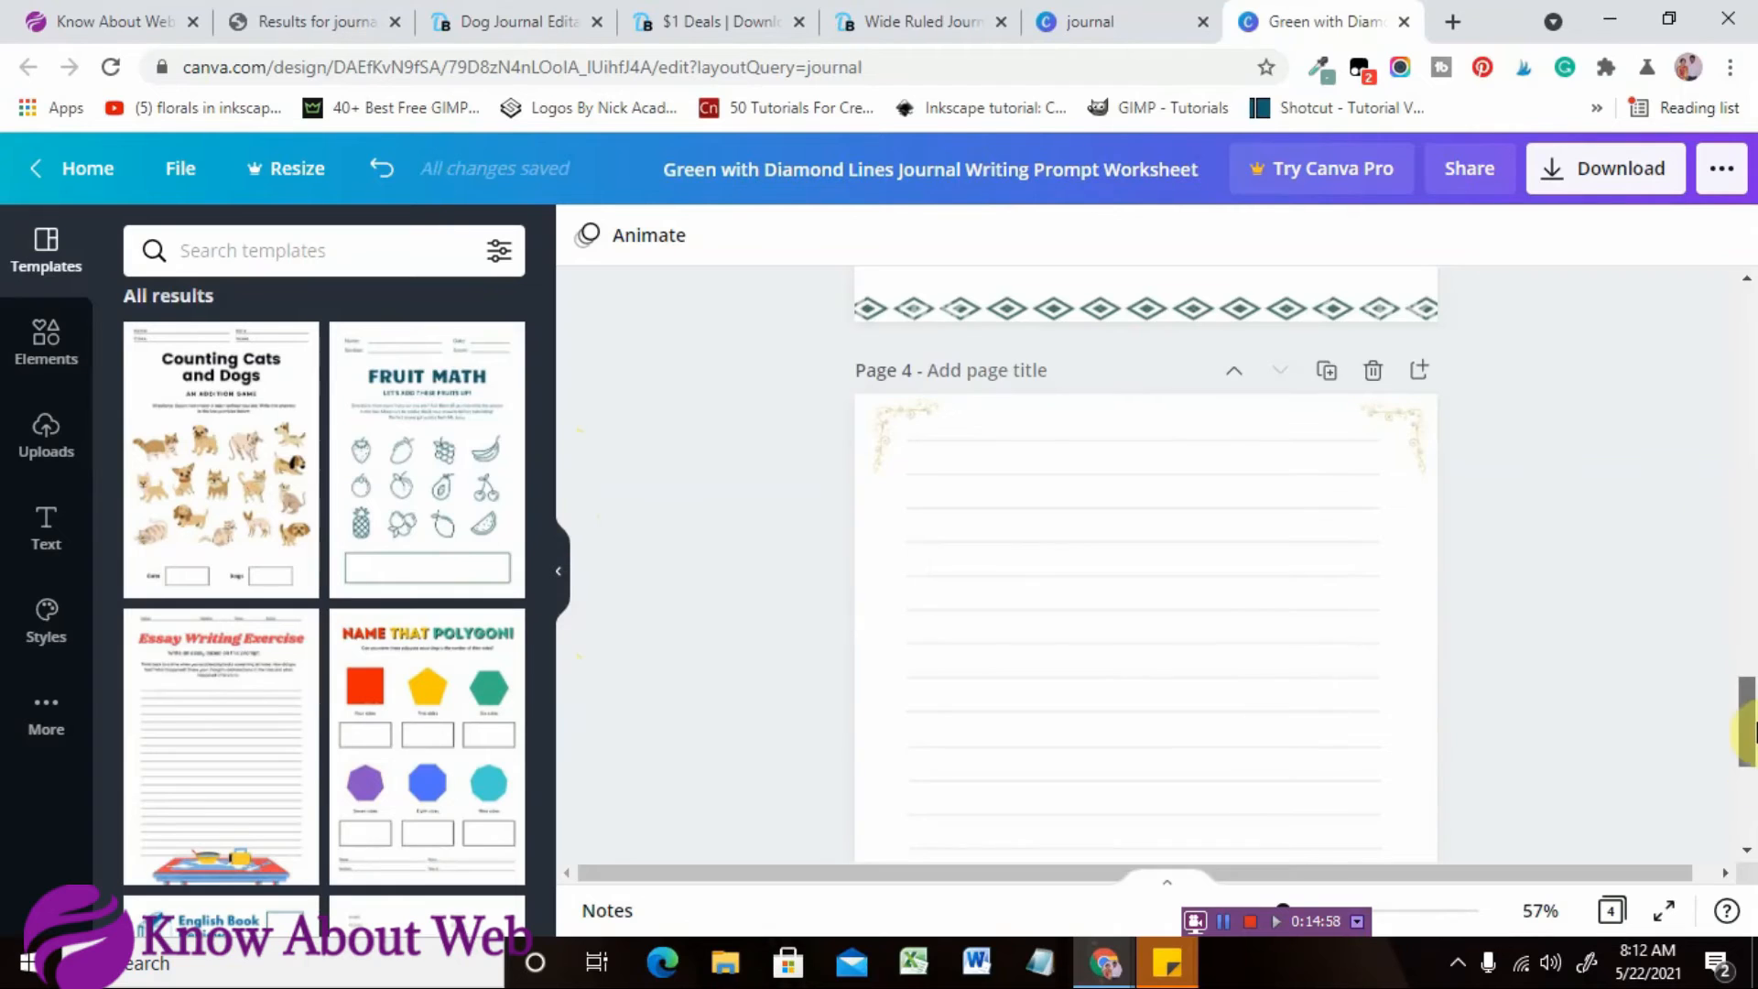
left_click_drag(1746, 730, 1750, 866)
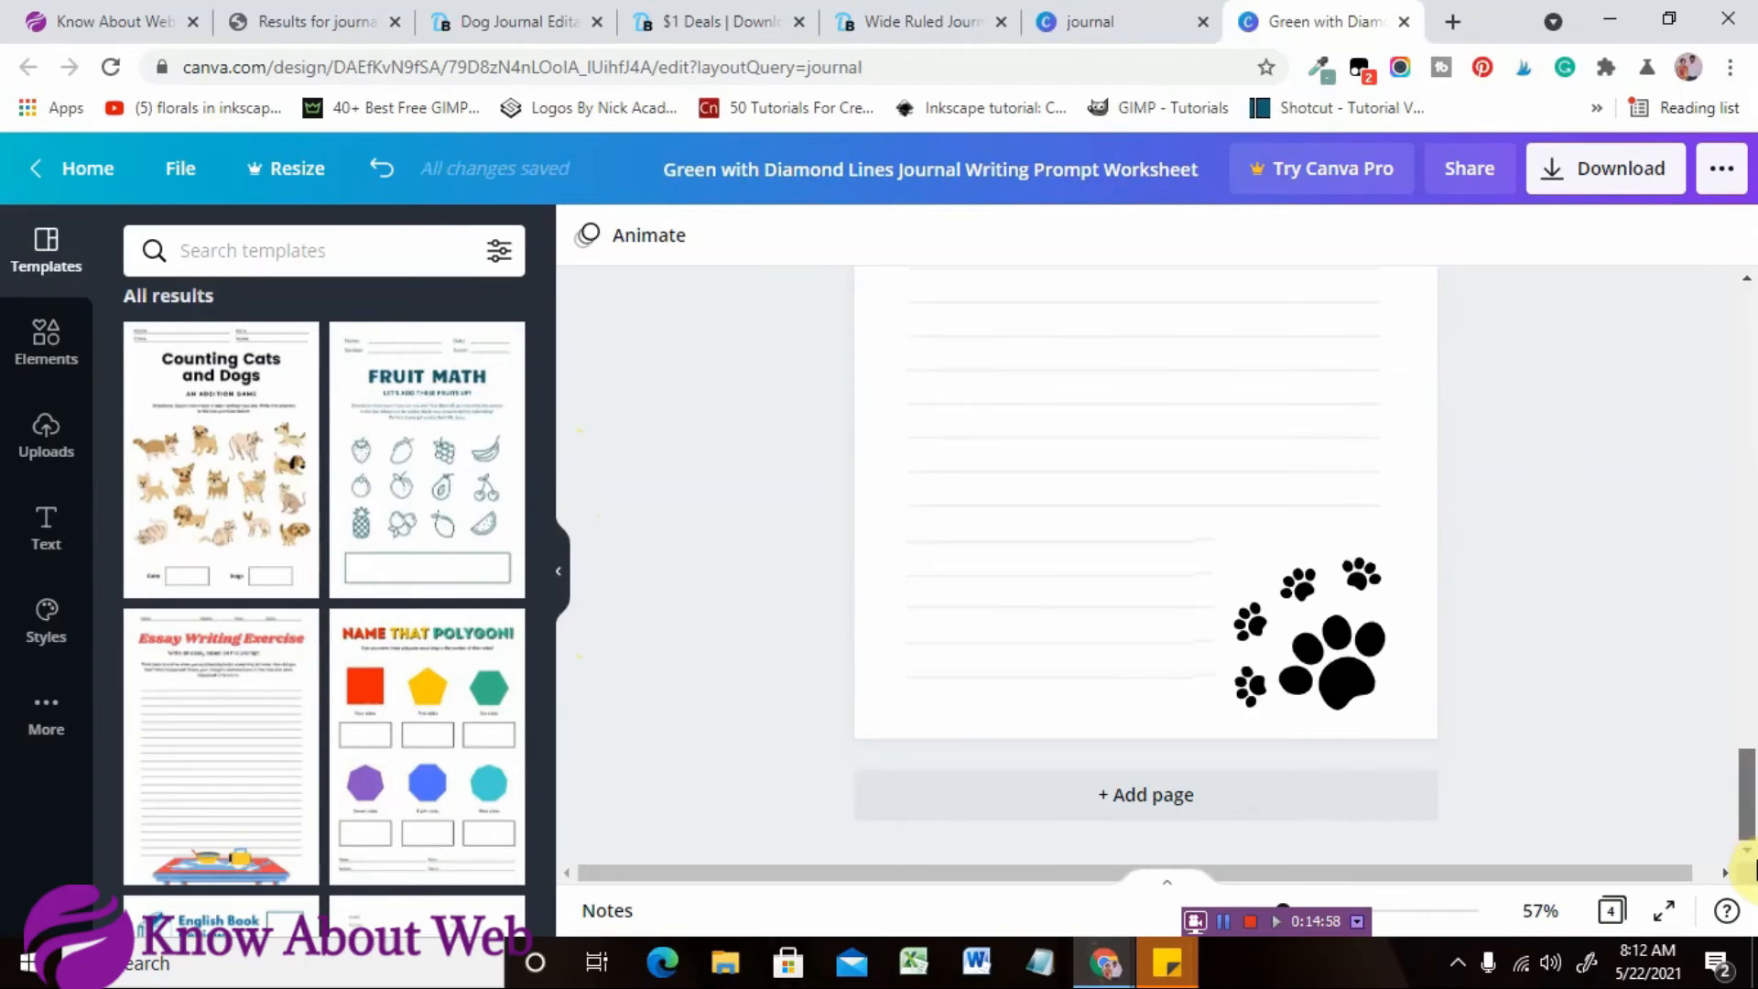
left_click(1088, 795)
left_click_drag(419, 443, 1030, 415)
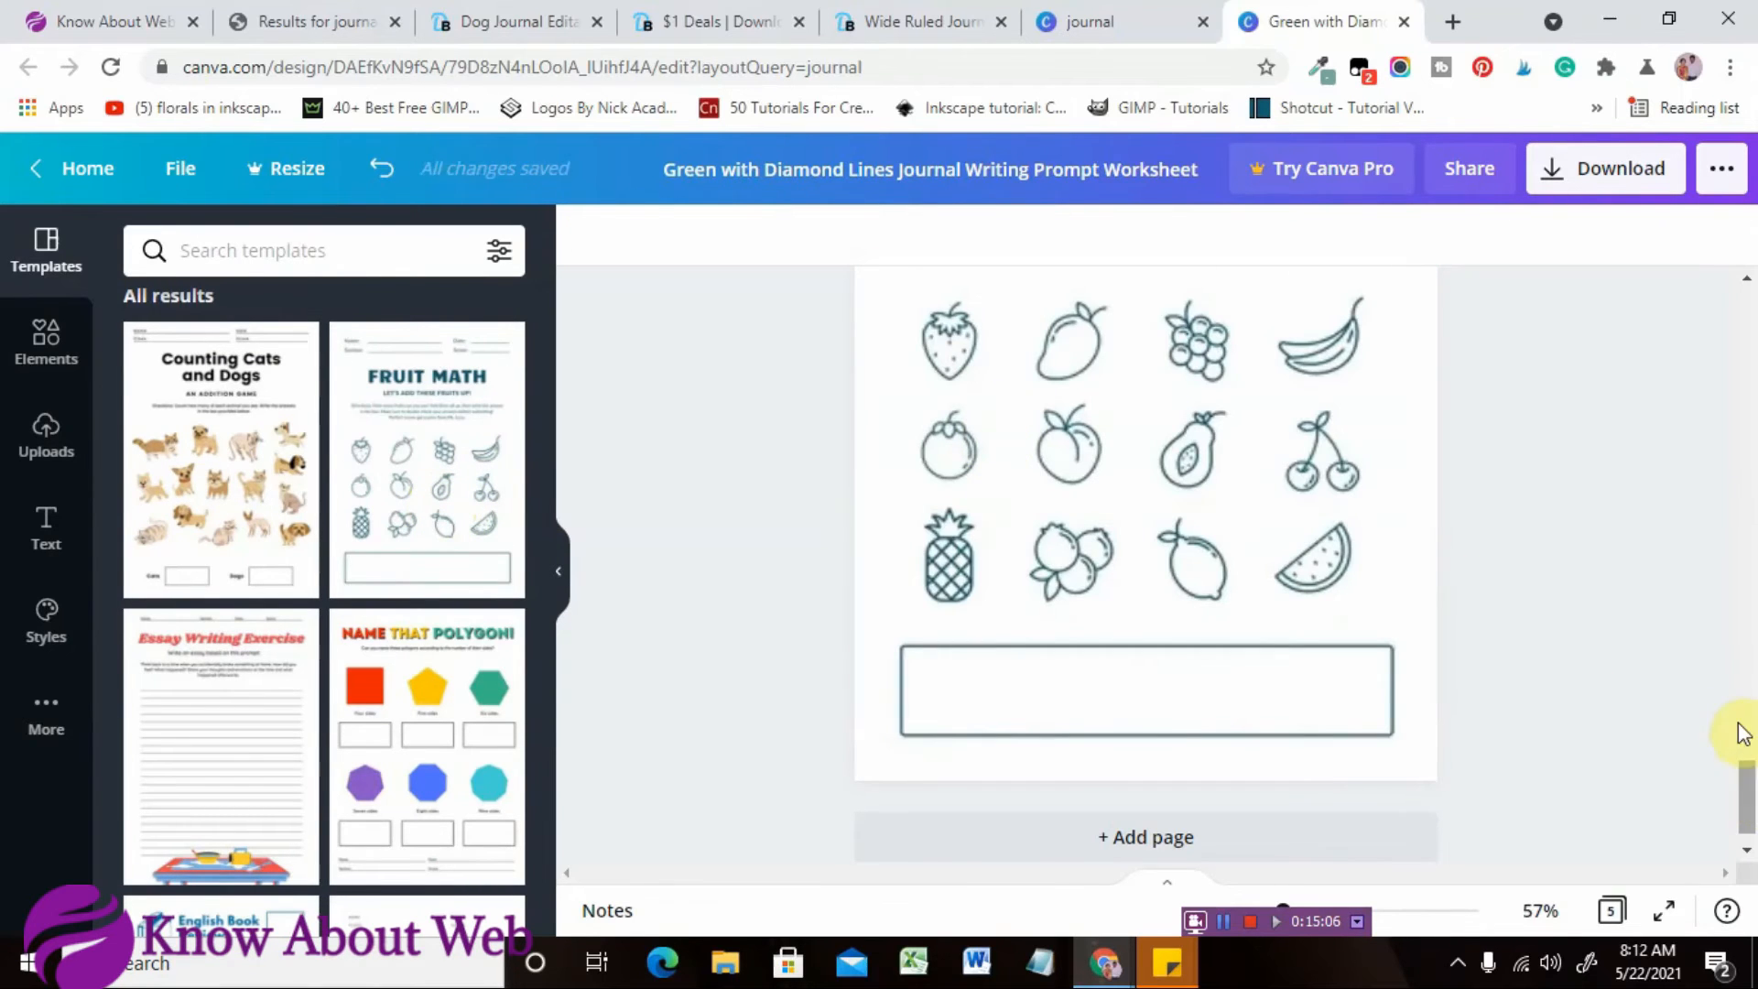
Look over the Fruit Math page and select several of its fruit graphics one by one to check they are separate elements.
scroll(1743, 733, "up", 5)
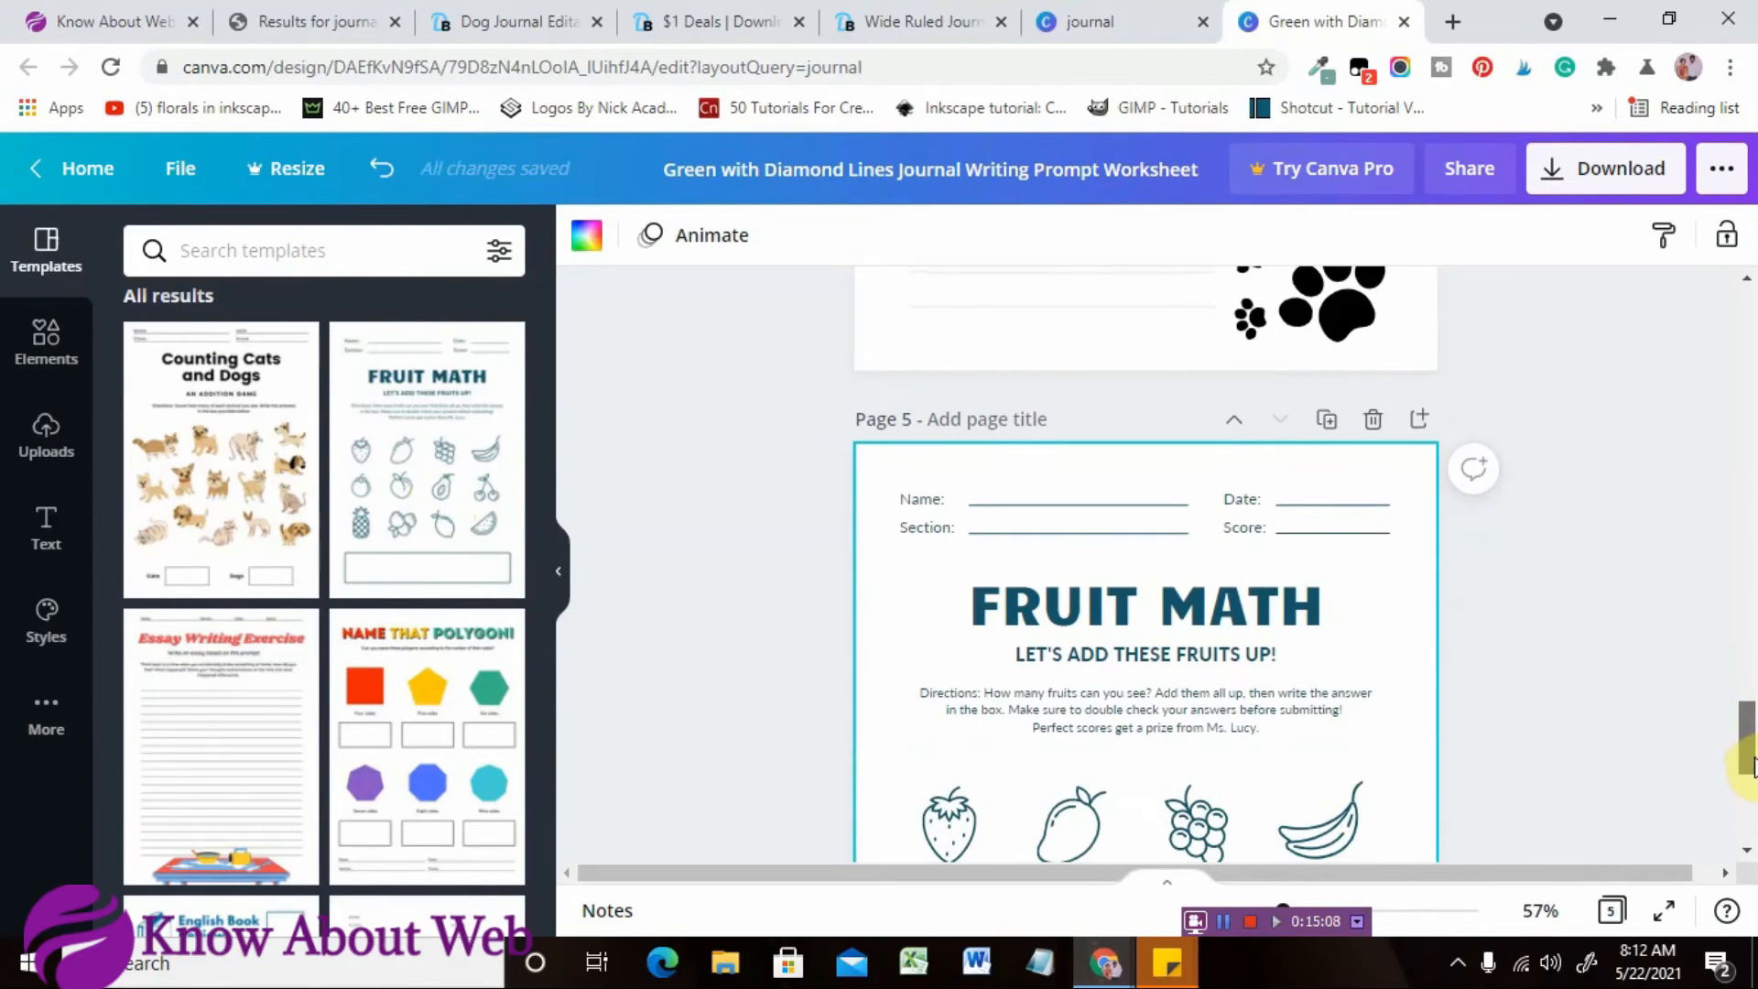
scroll(1749, 765, "down", 4)
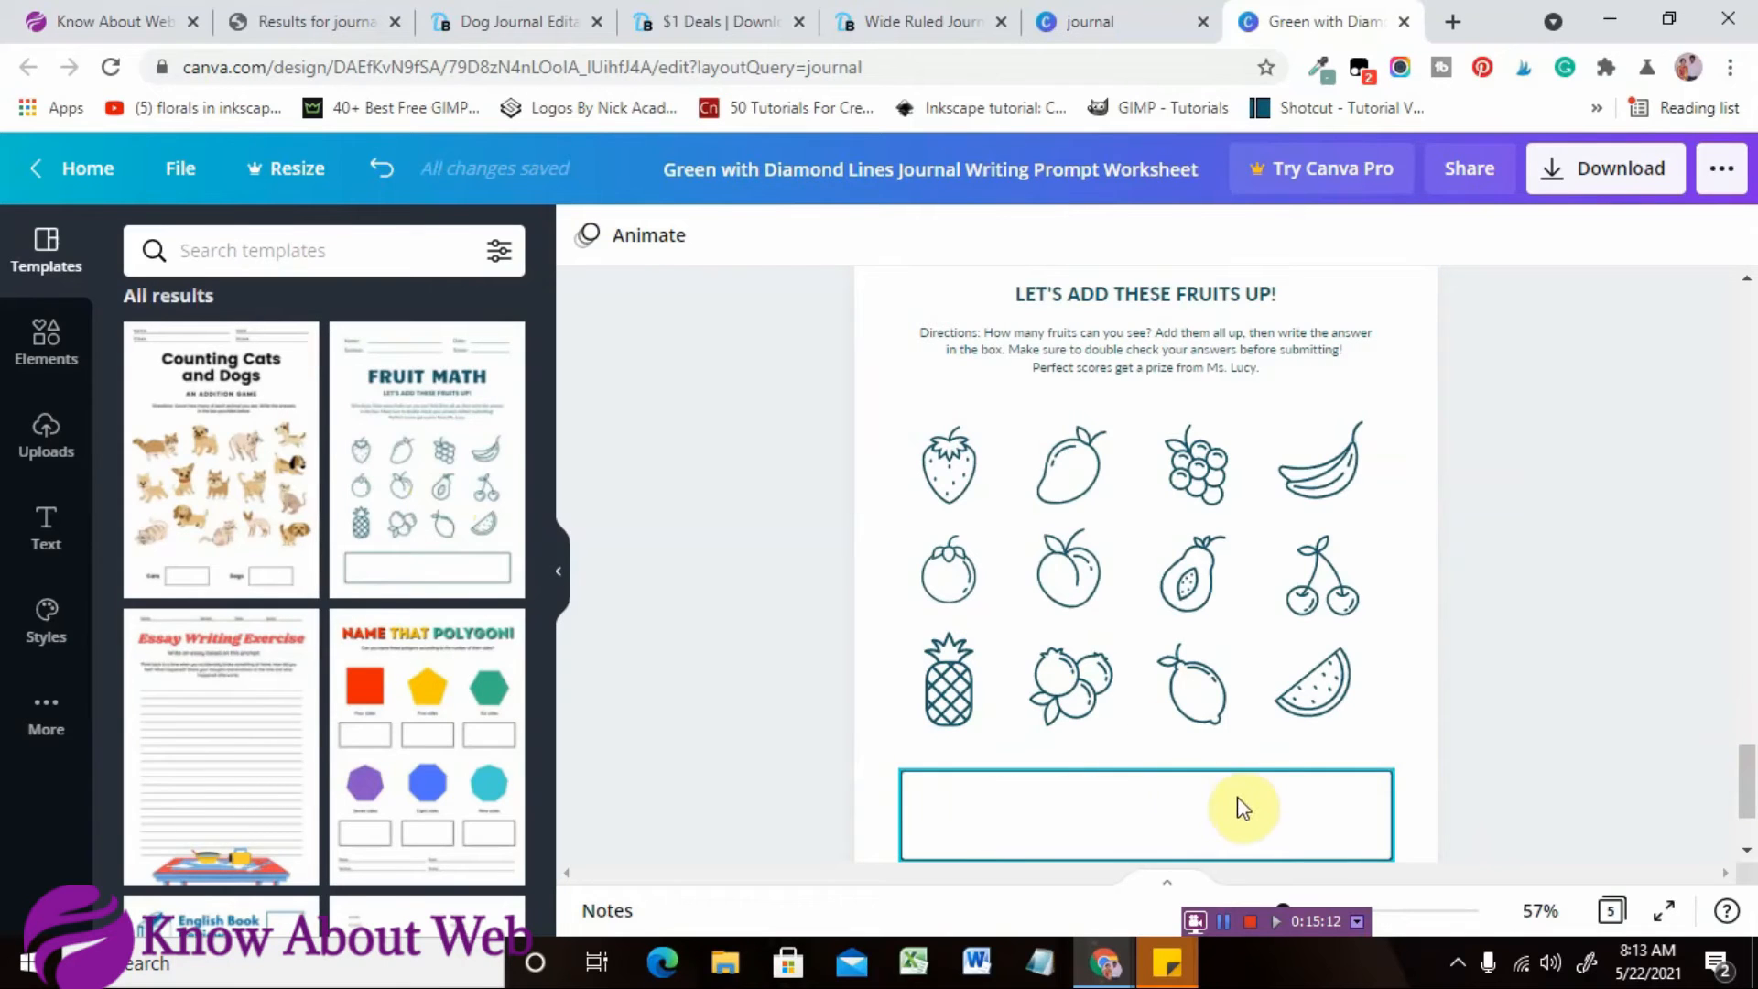
left_click(1201, 471)
left_click(1288, 498)
left_click(1344, 591)
left_click(1327, 708)
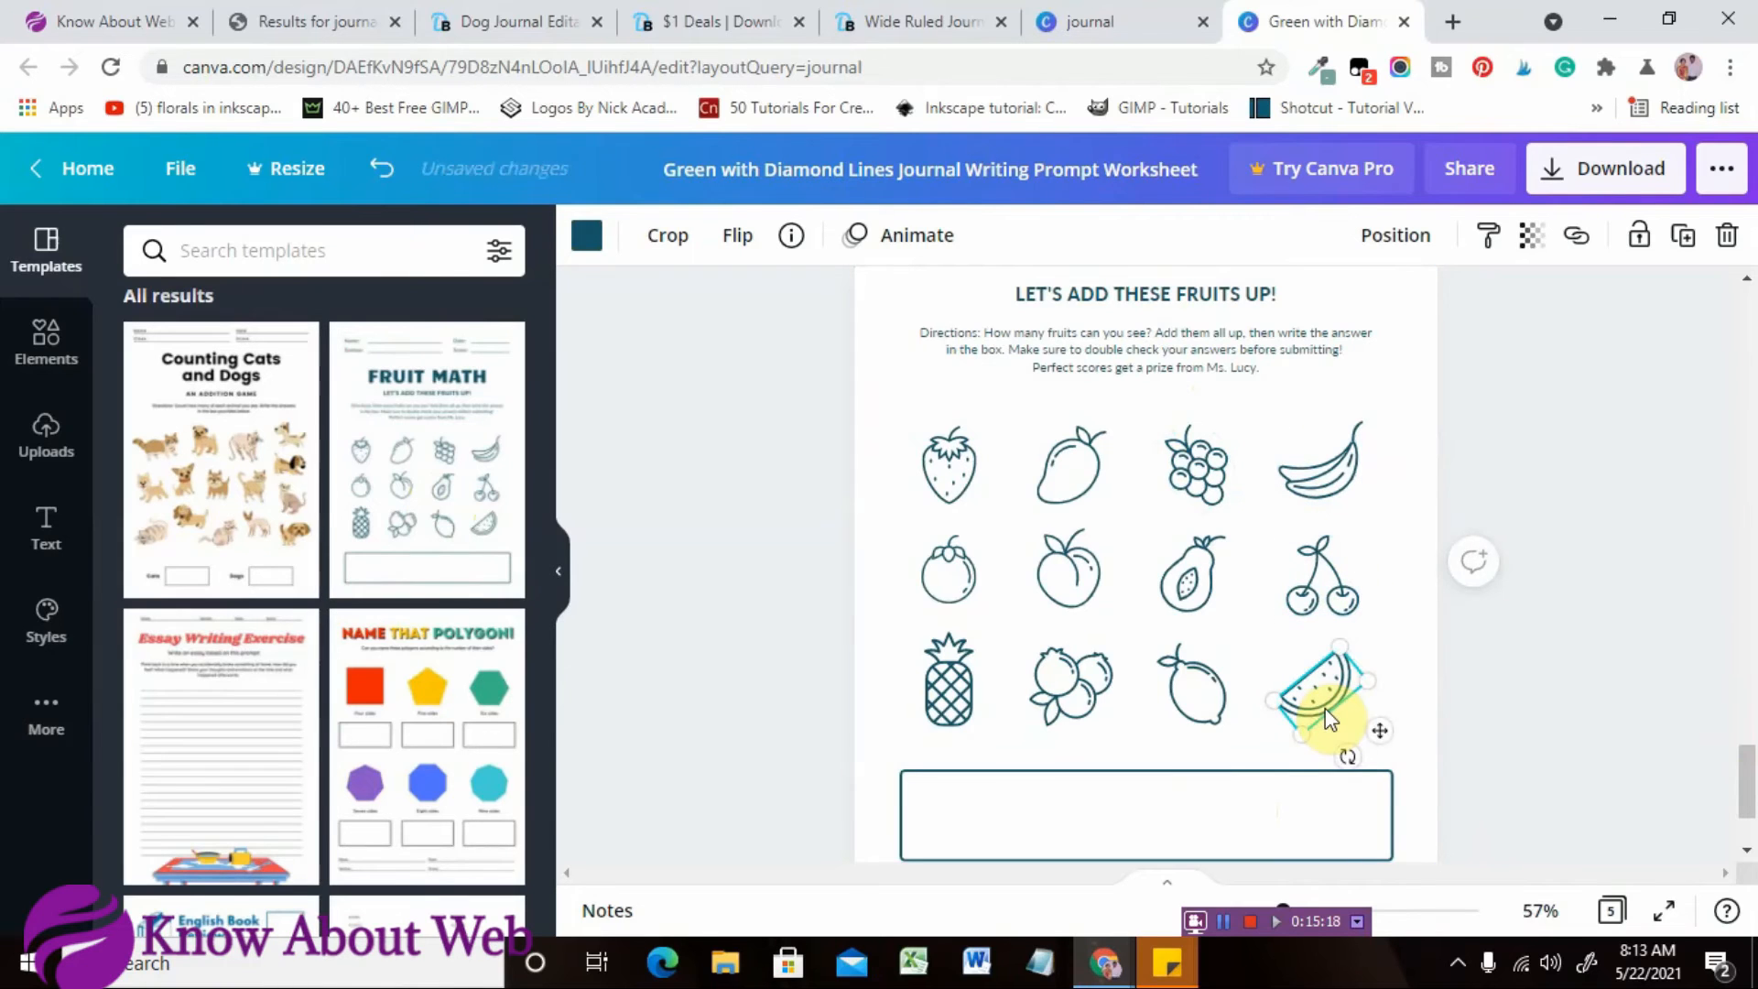
left_click(1201, 689)
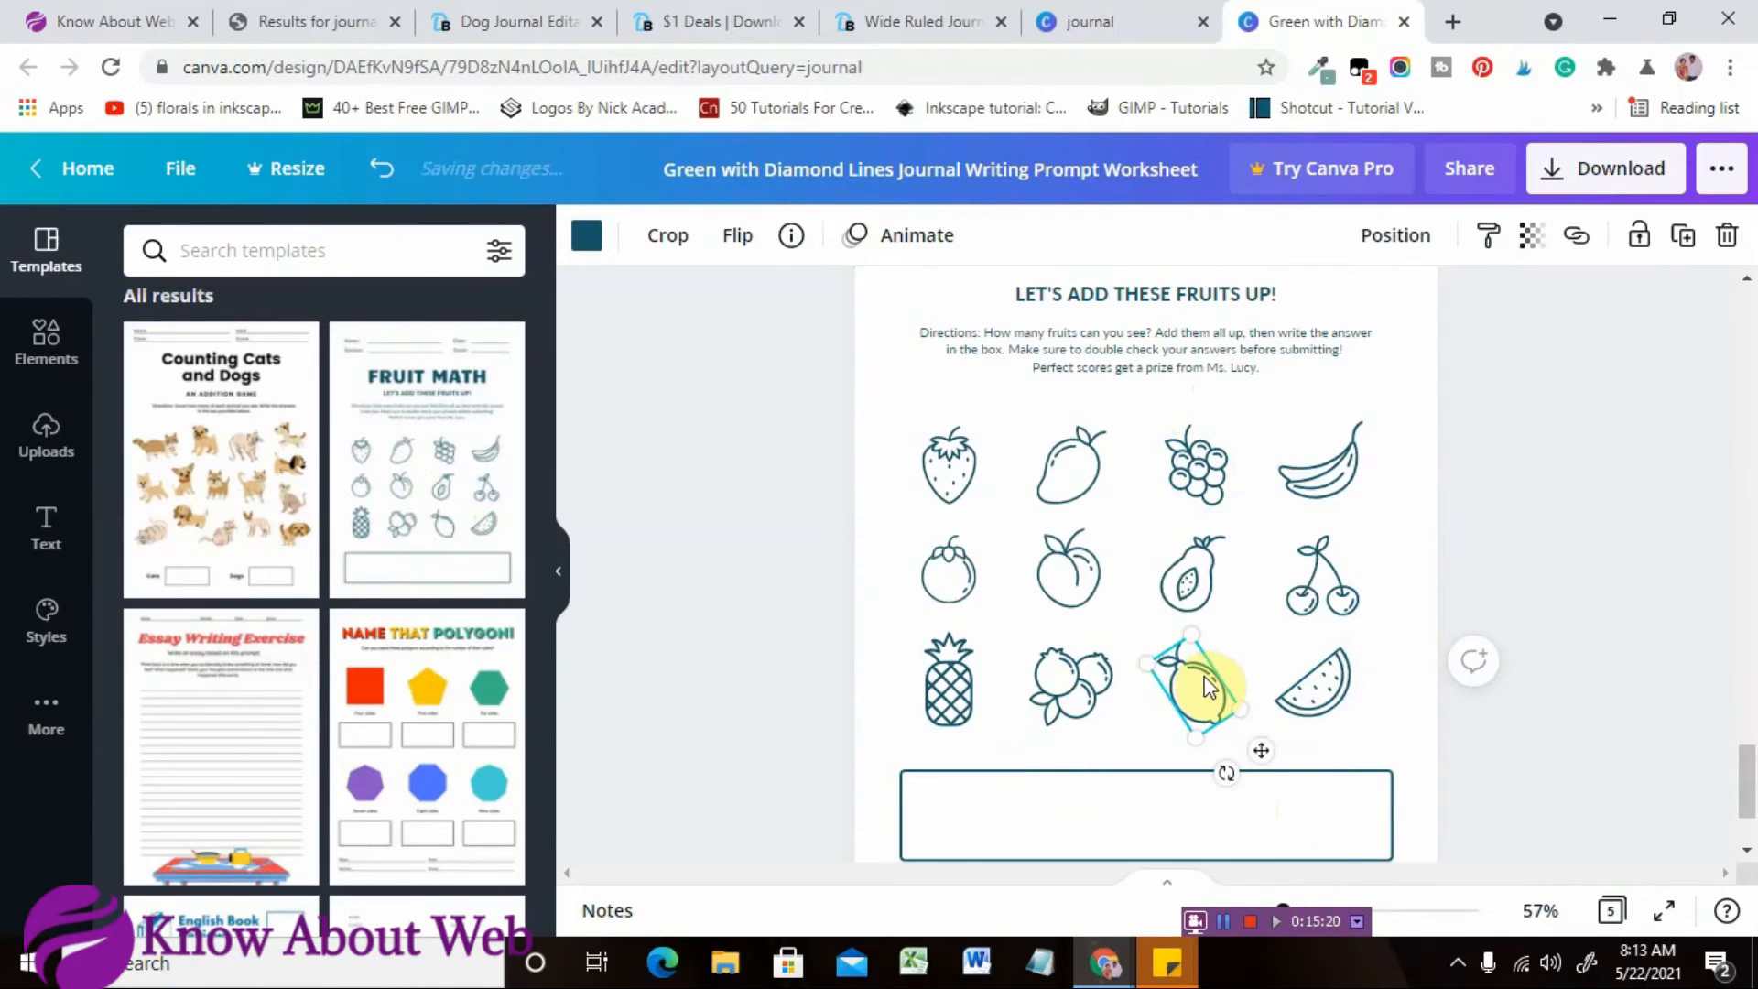
left_click(1069, 687)
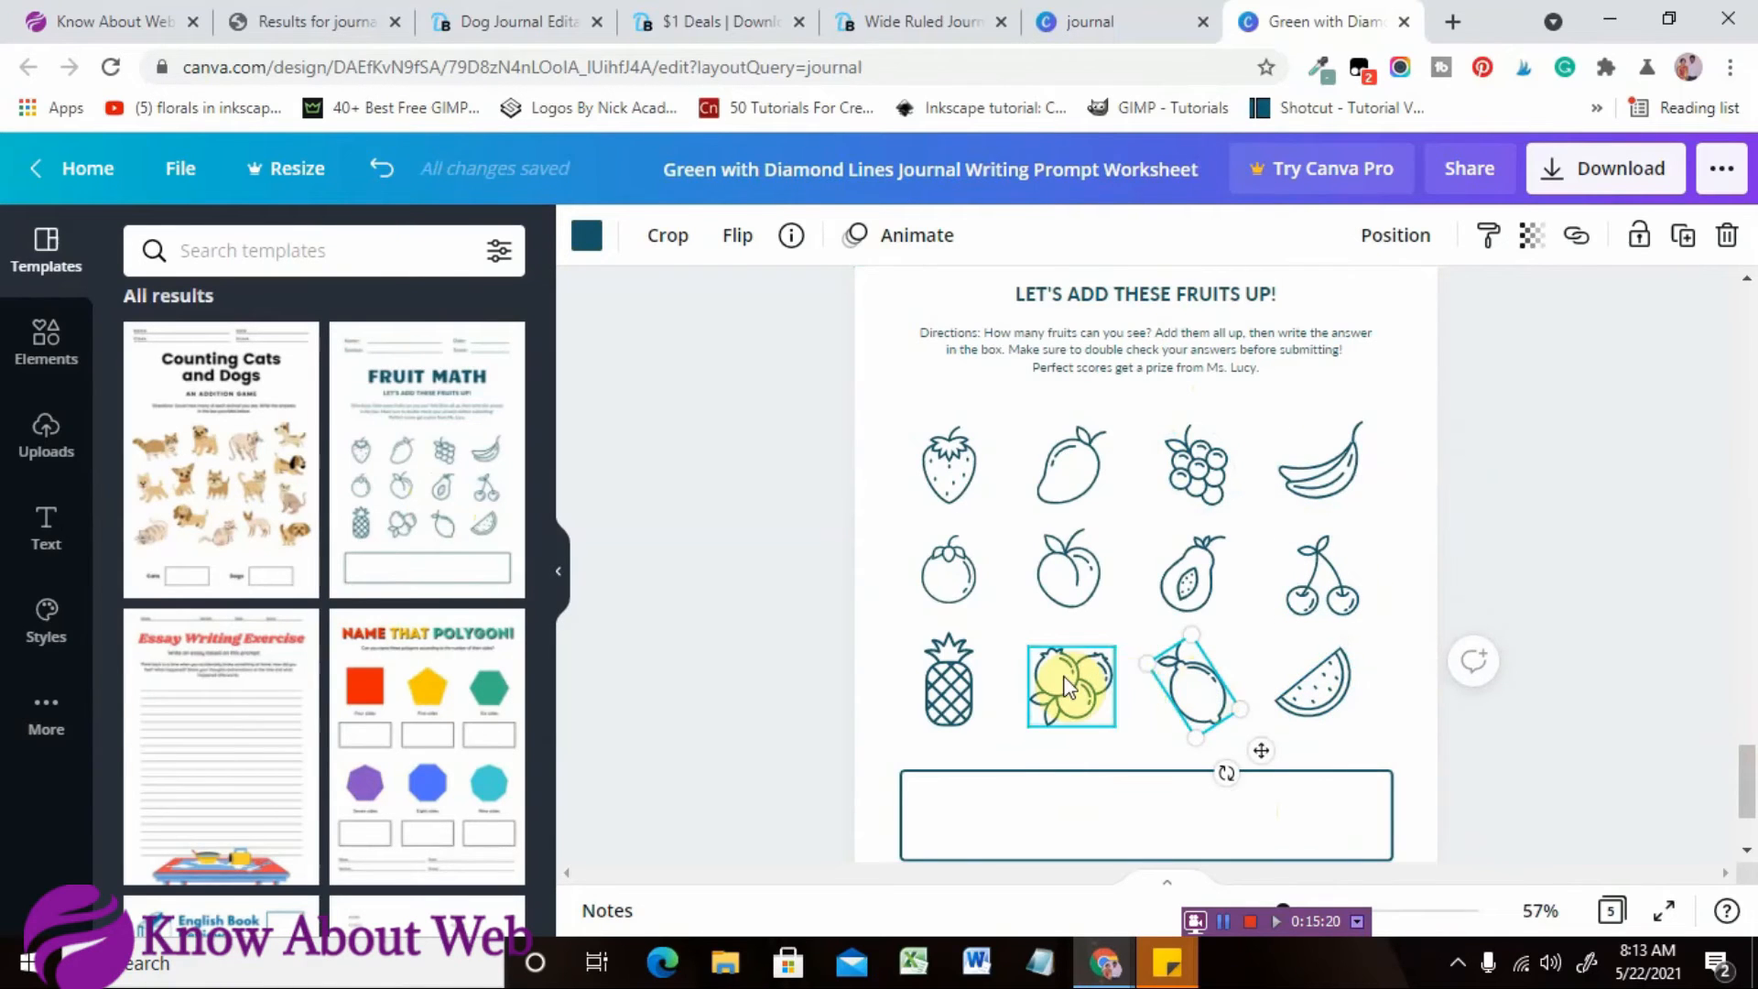
left_click(1062, 534)
Search the elements library for "apple" and limit the results to graphics.
left_click(55, 337)
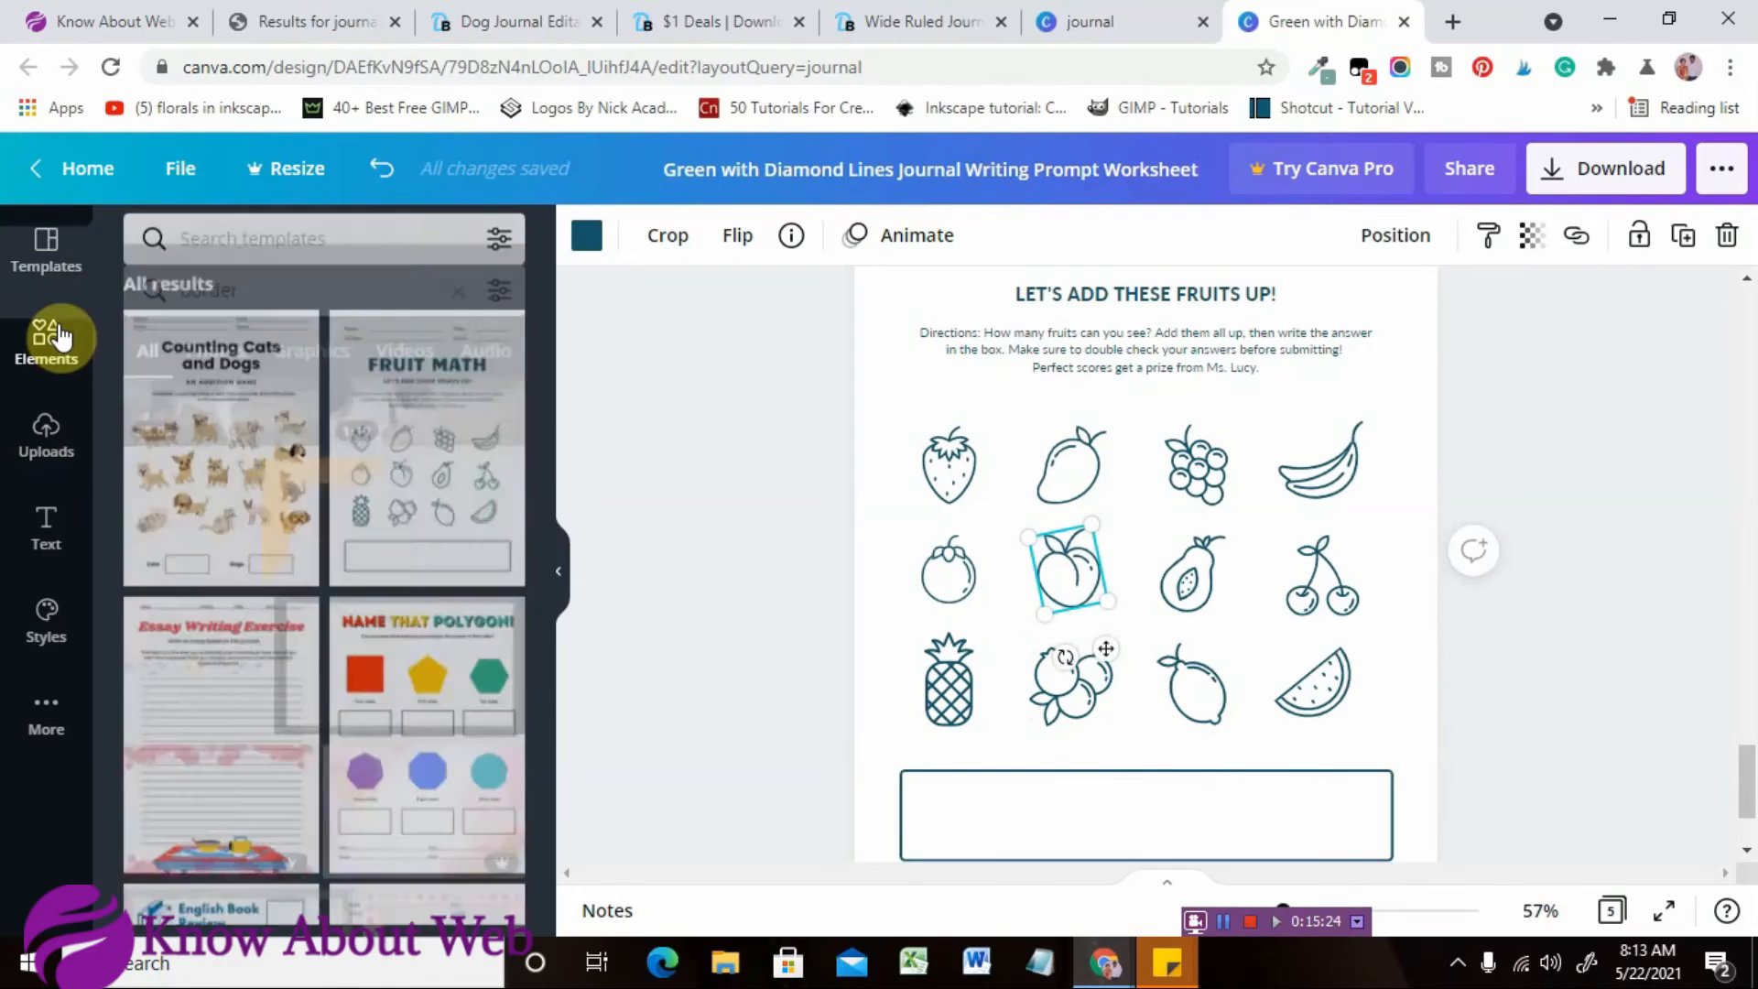
left_click(270, 235)
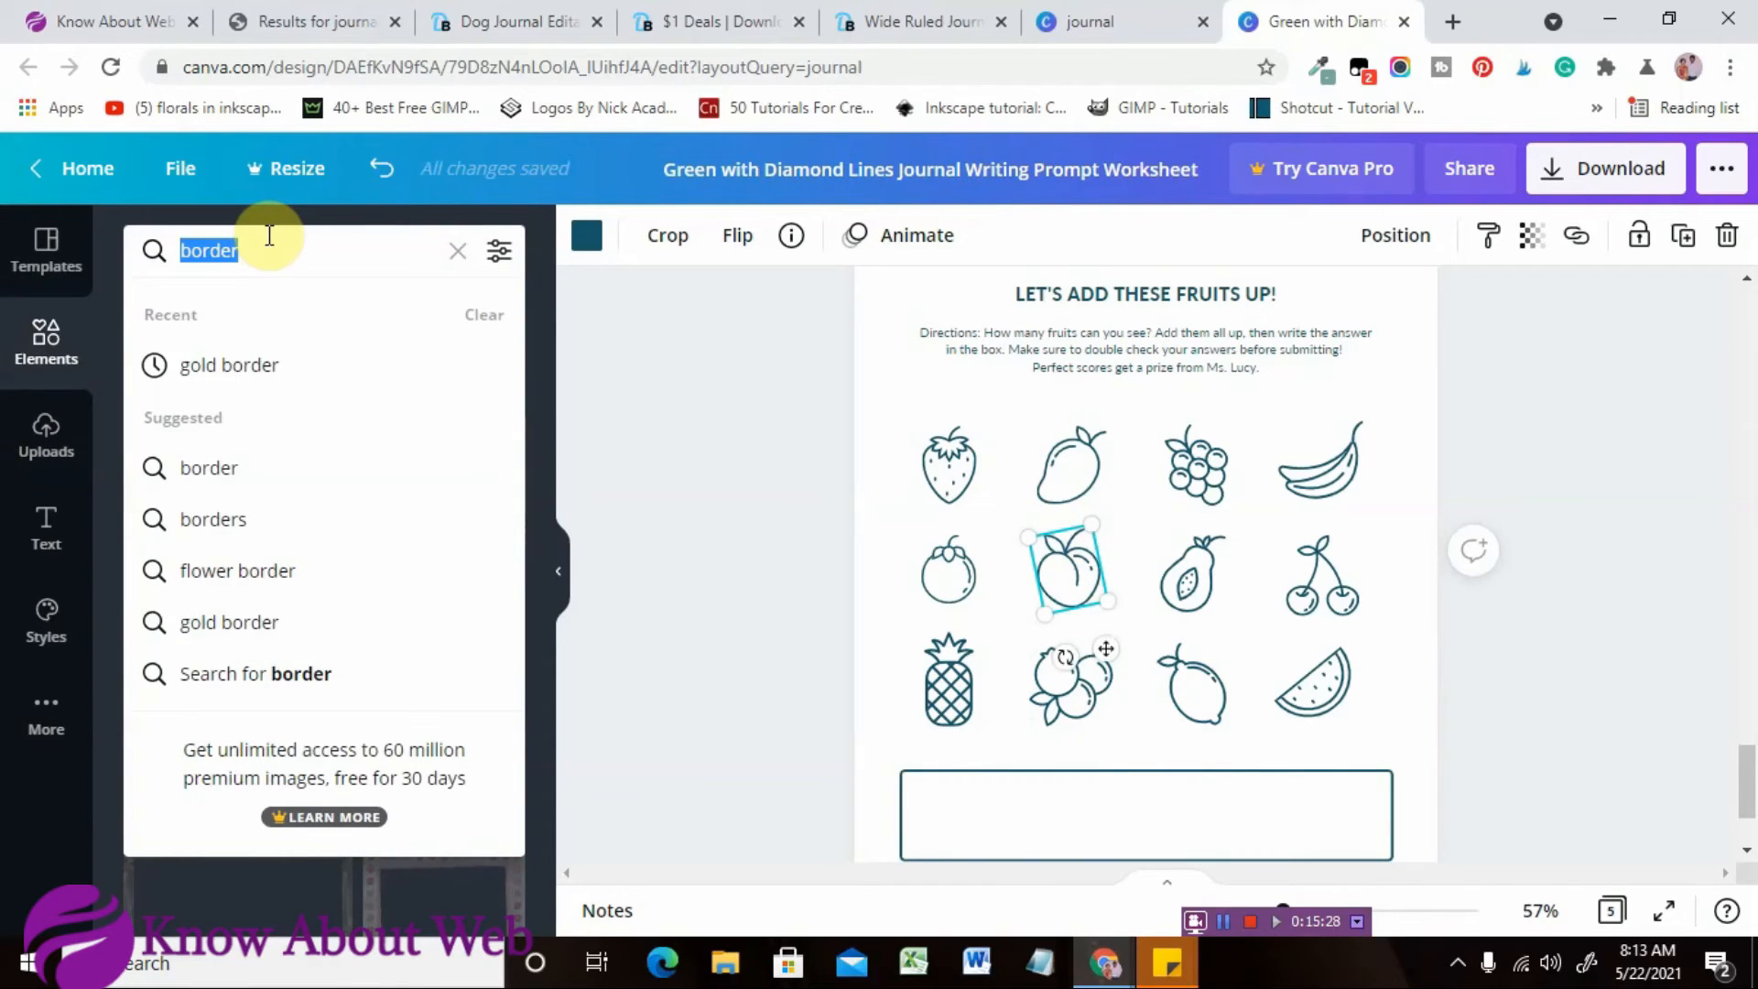
type("apple")
key("Return")
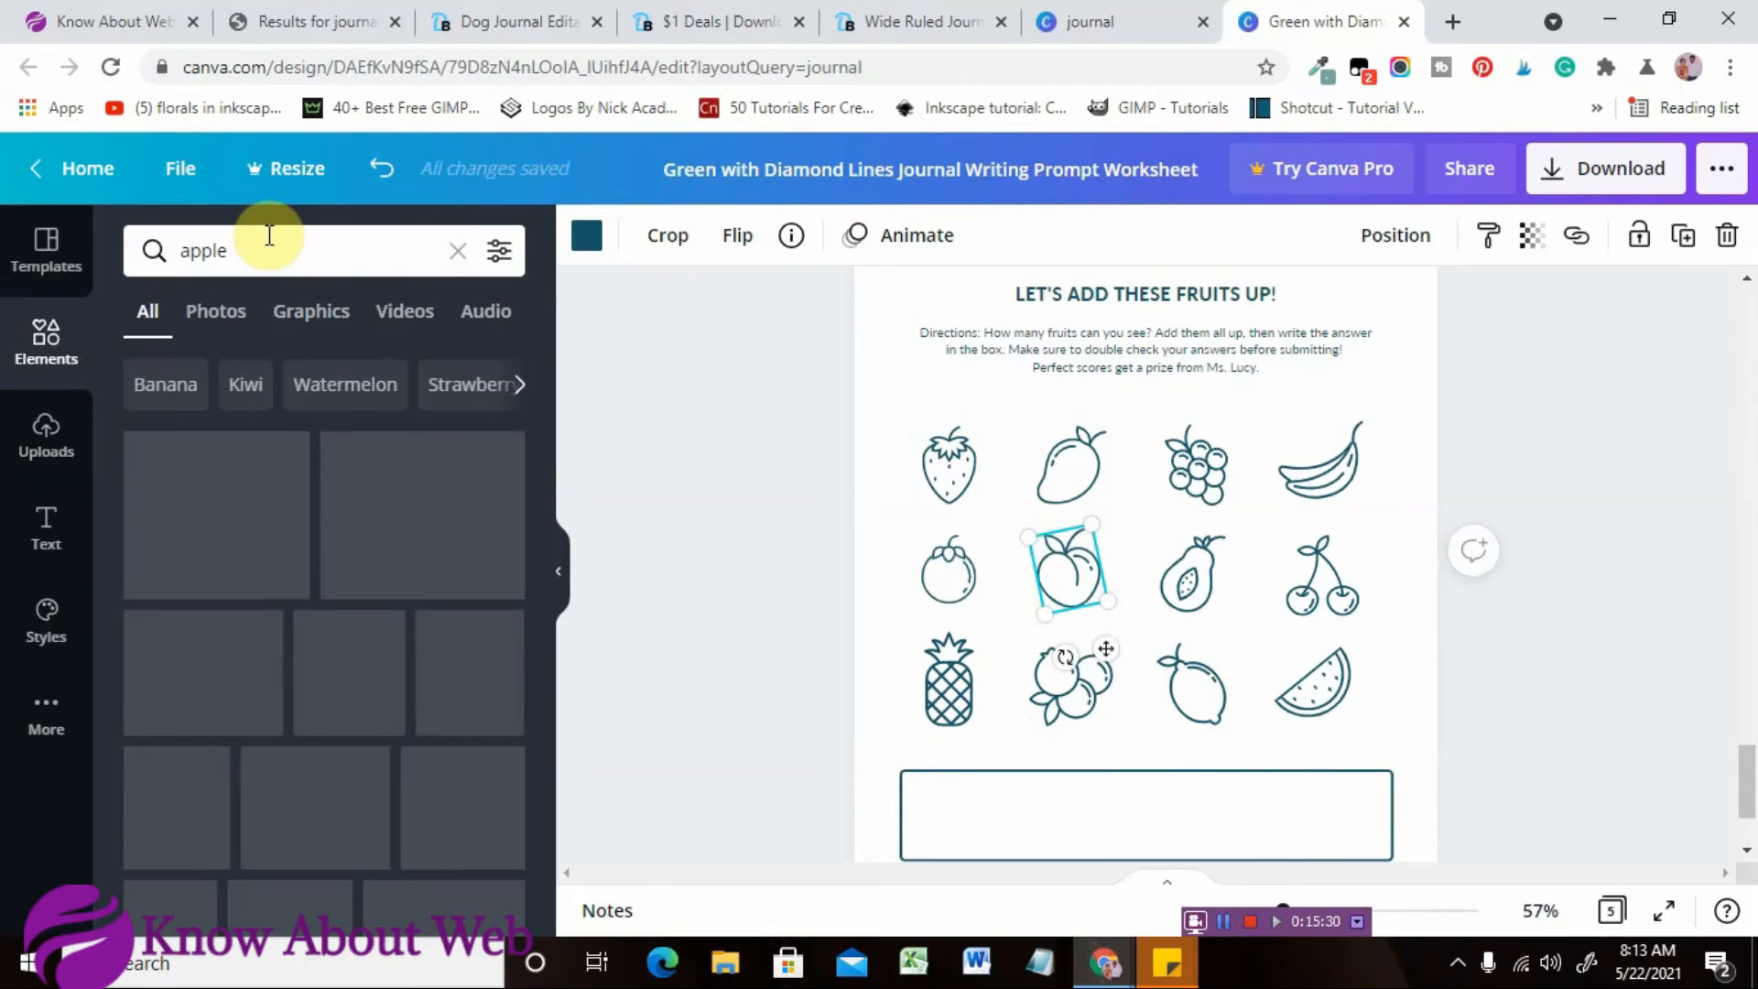
left_click(305, 331)
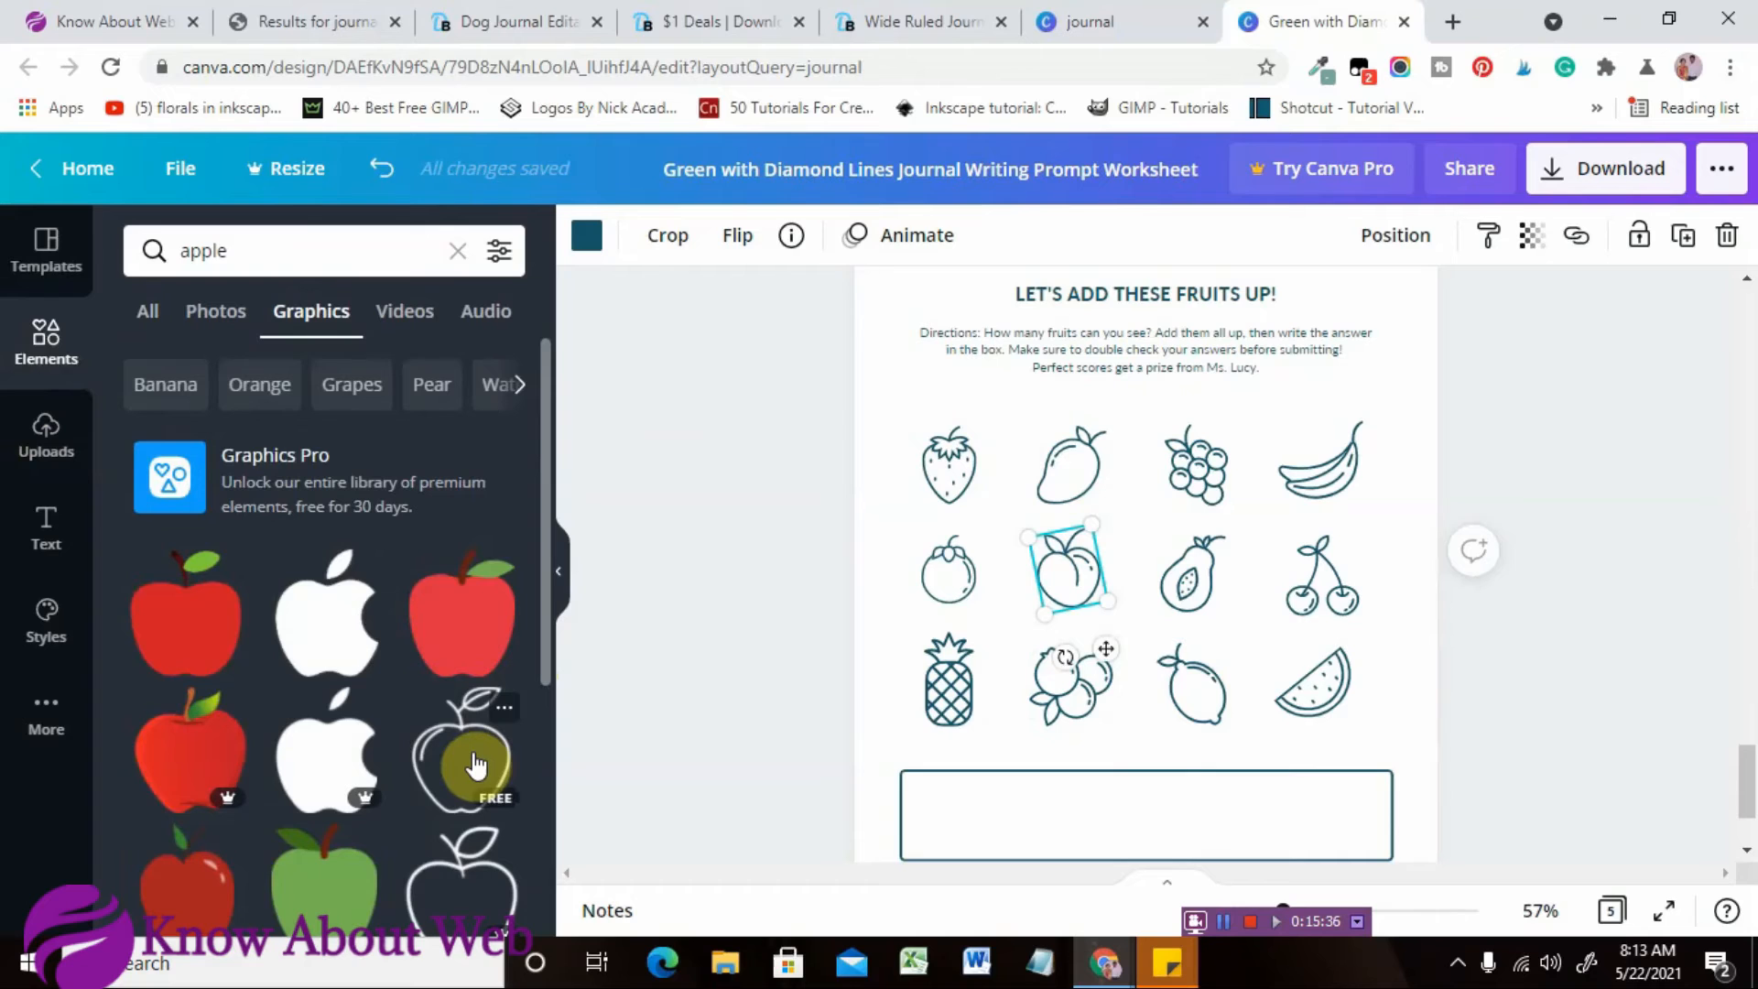
Search the elements library for "dog" and browse through the illustrations and photos.
left_click(293, 261)
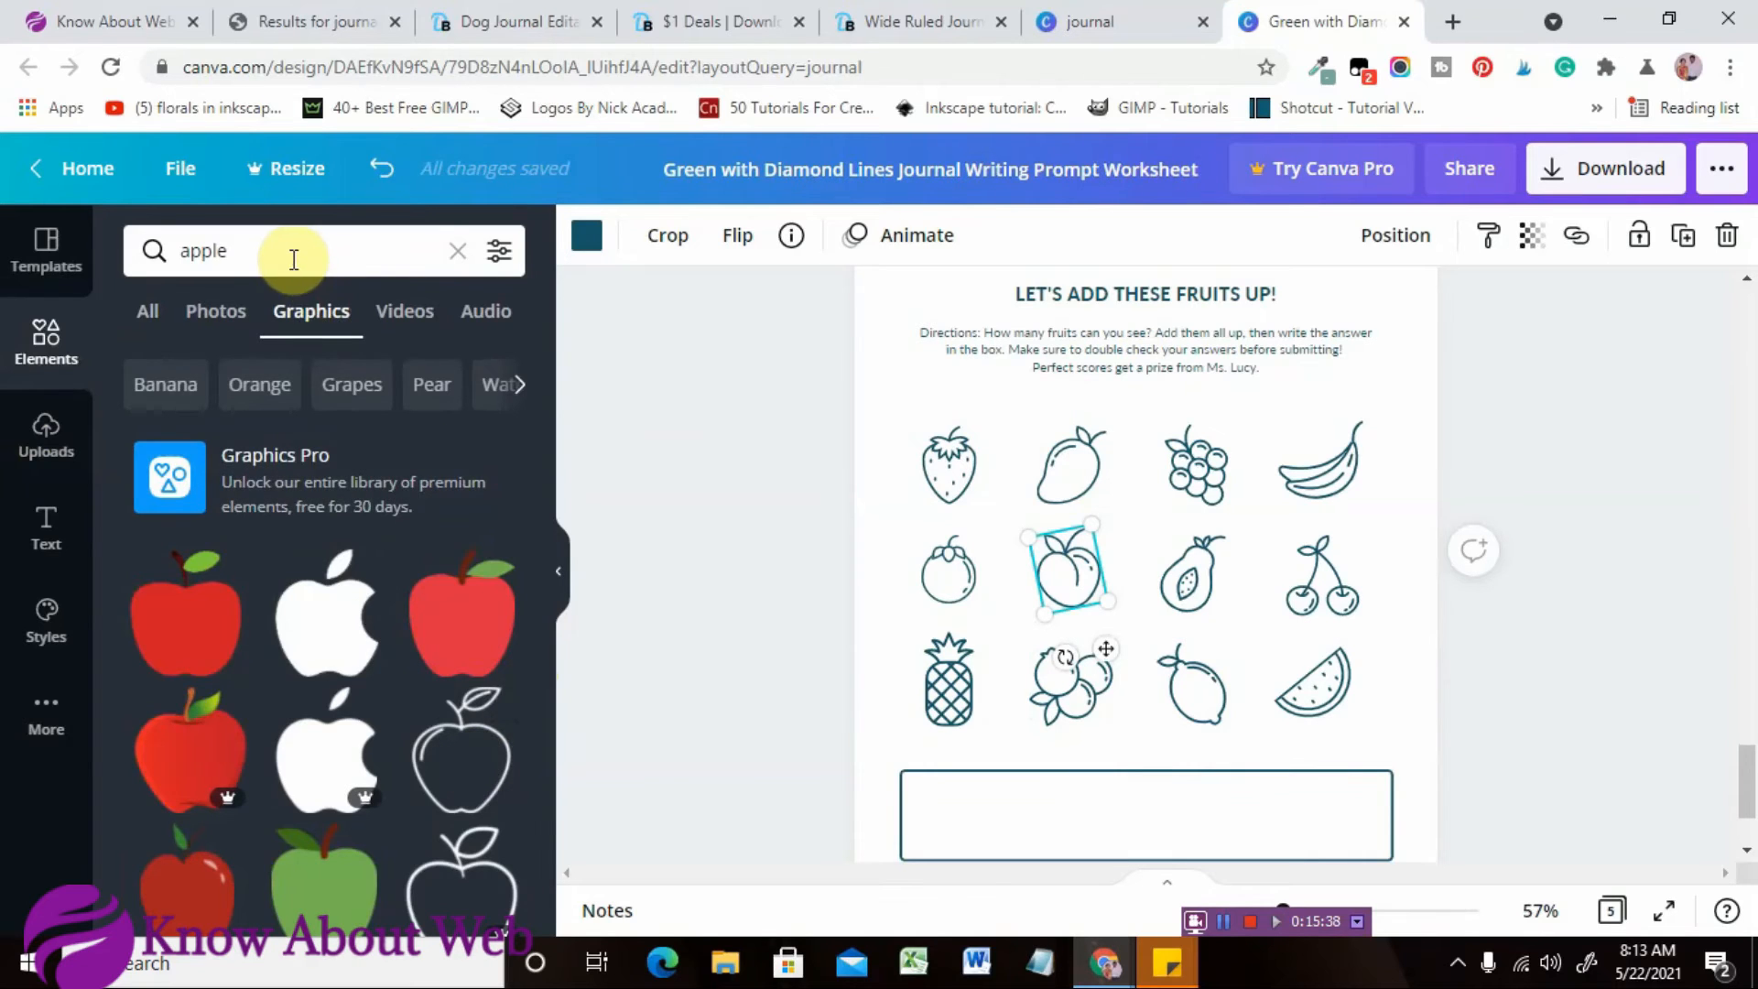
key("BackSpace")
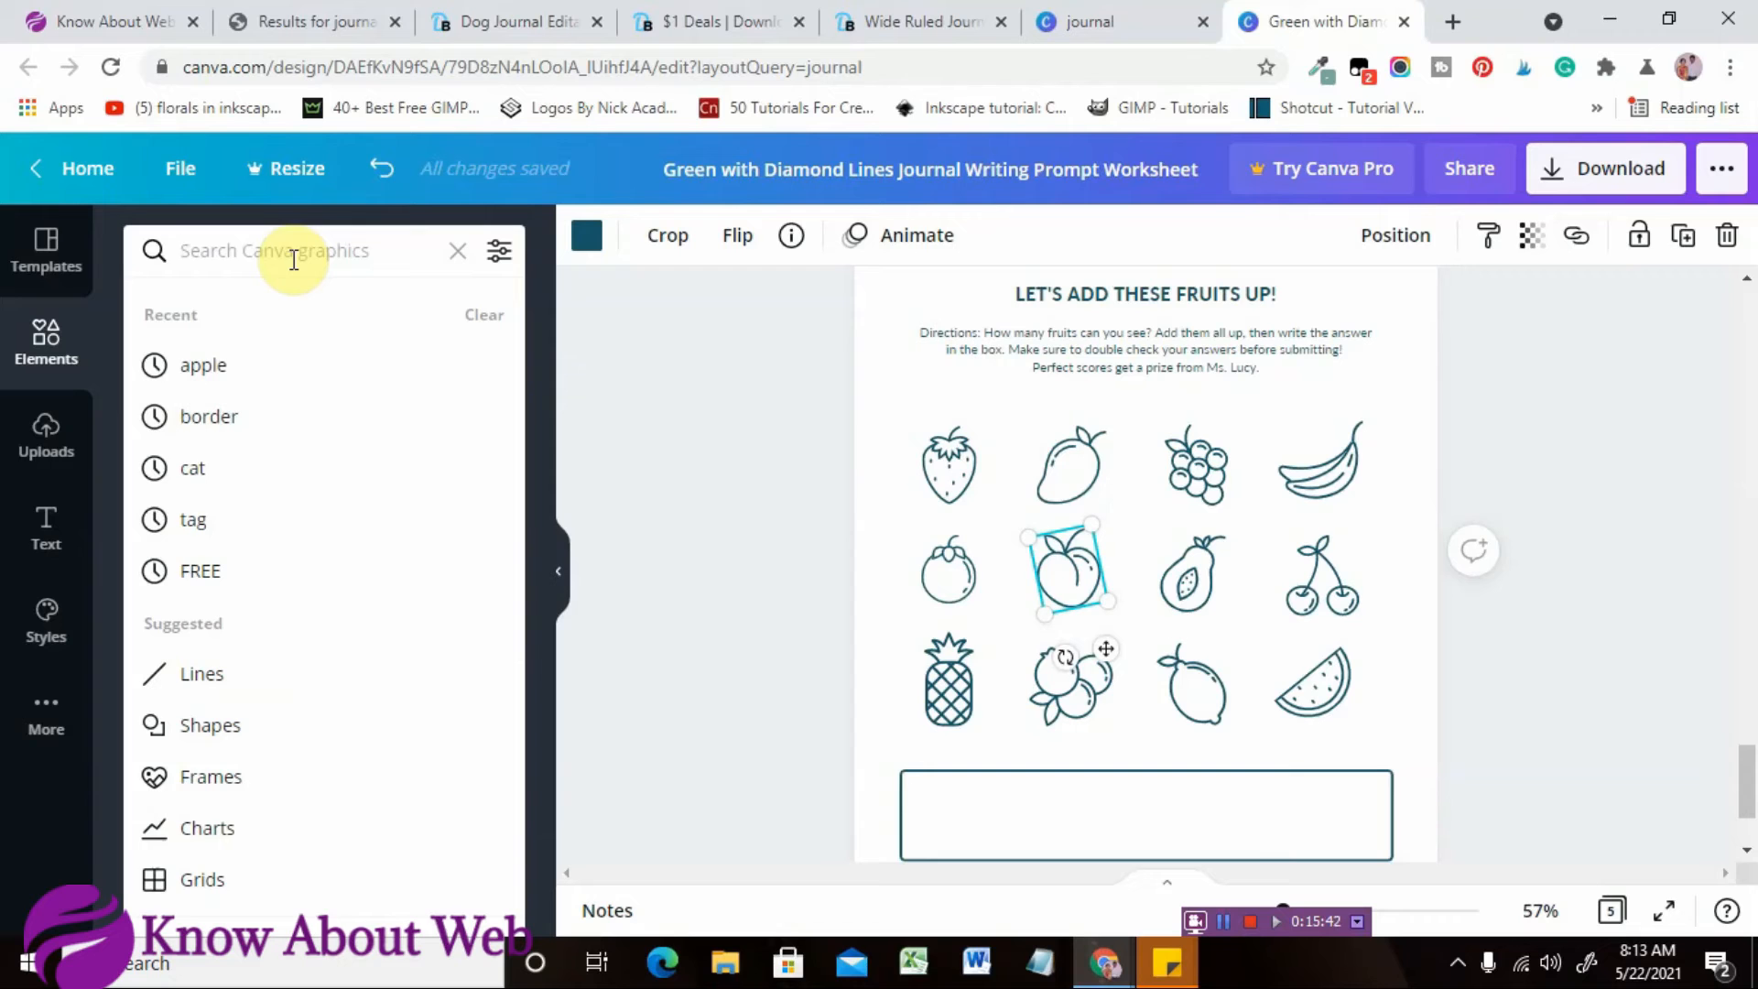
type("dog")
key("Return")
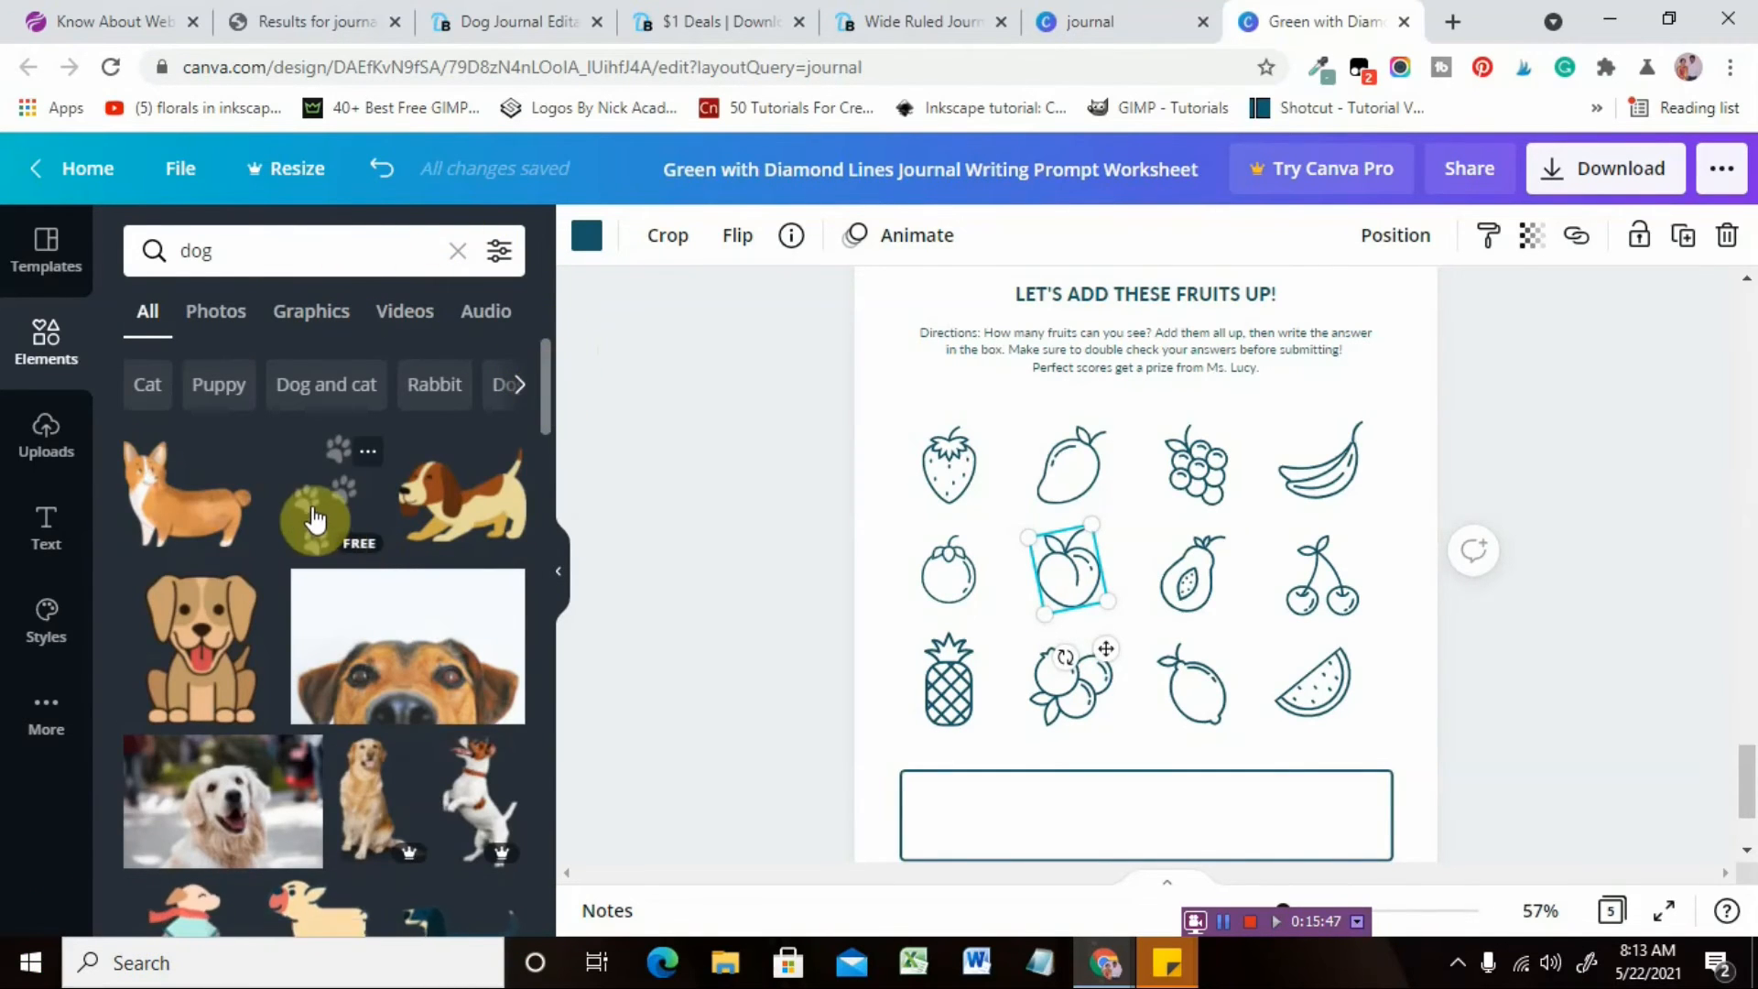
scroll(554, 449, "down", 4)
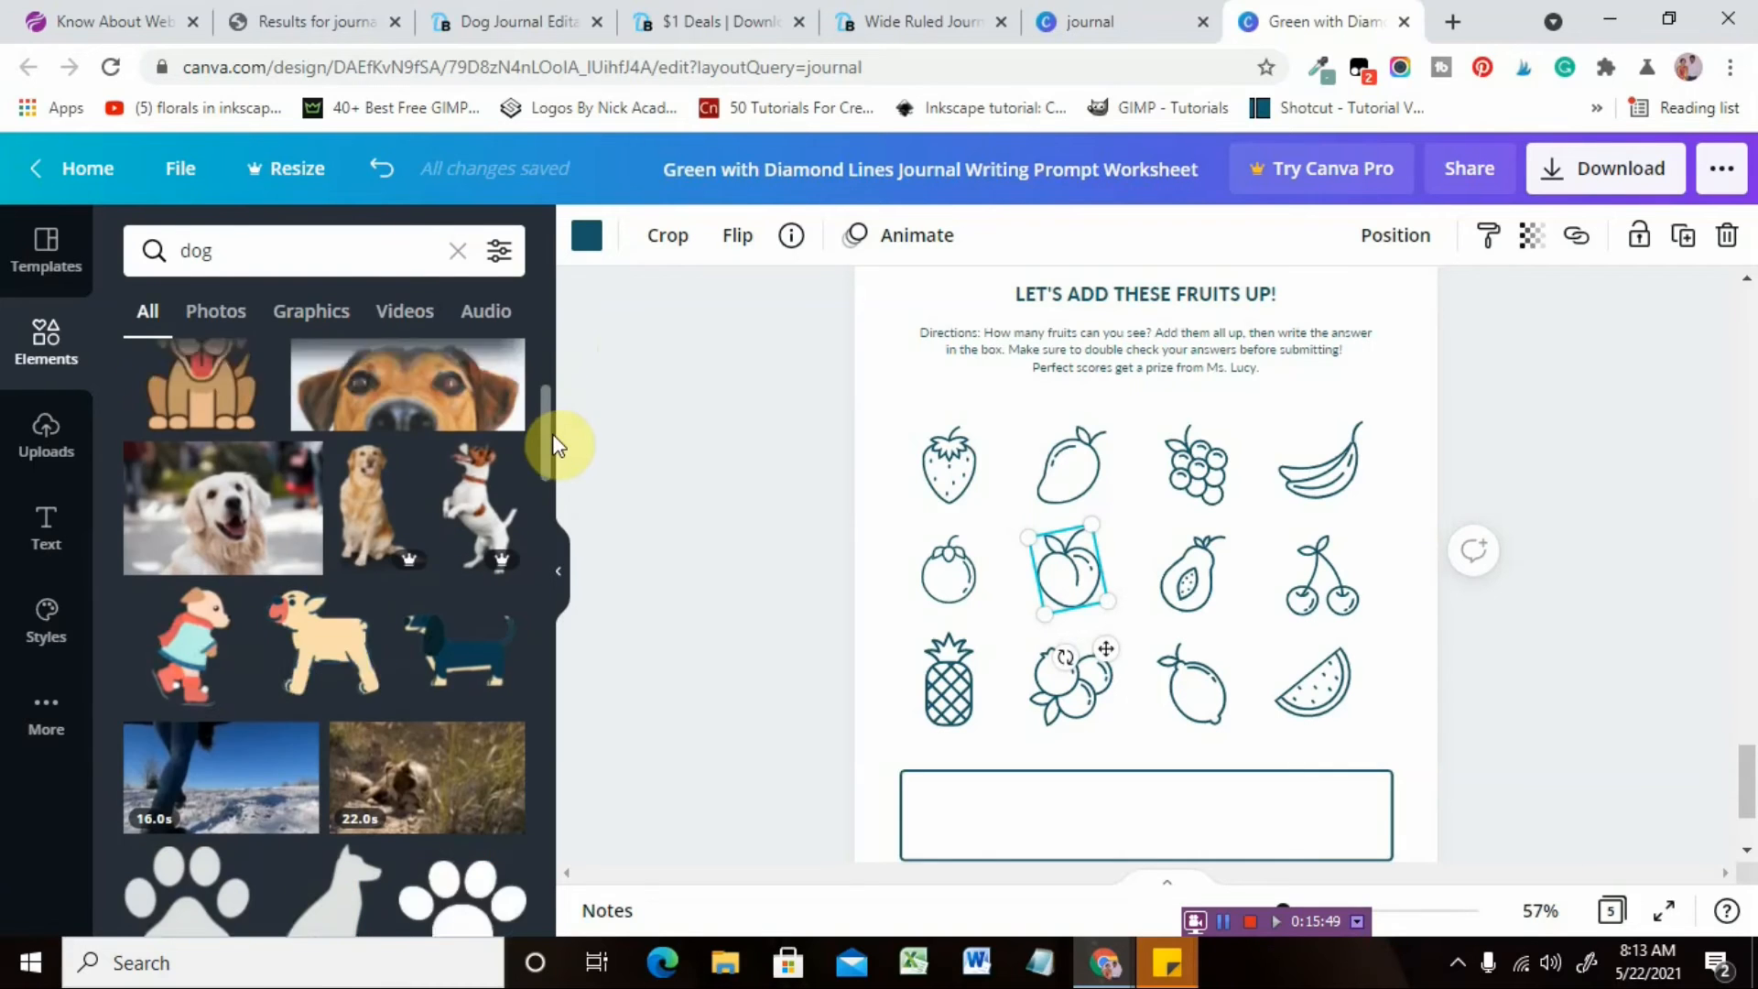
scroll(555, 476, "down", 5)
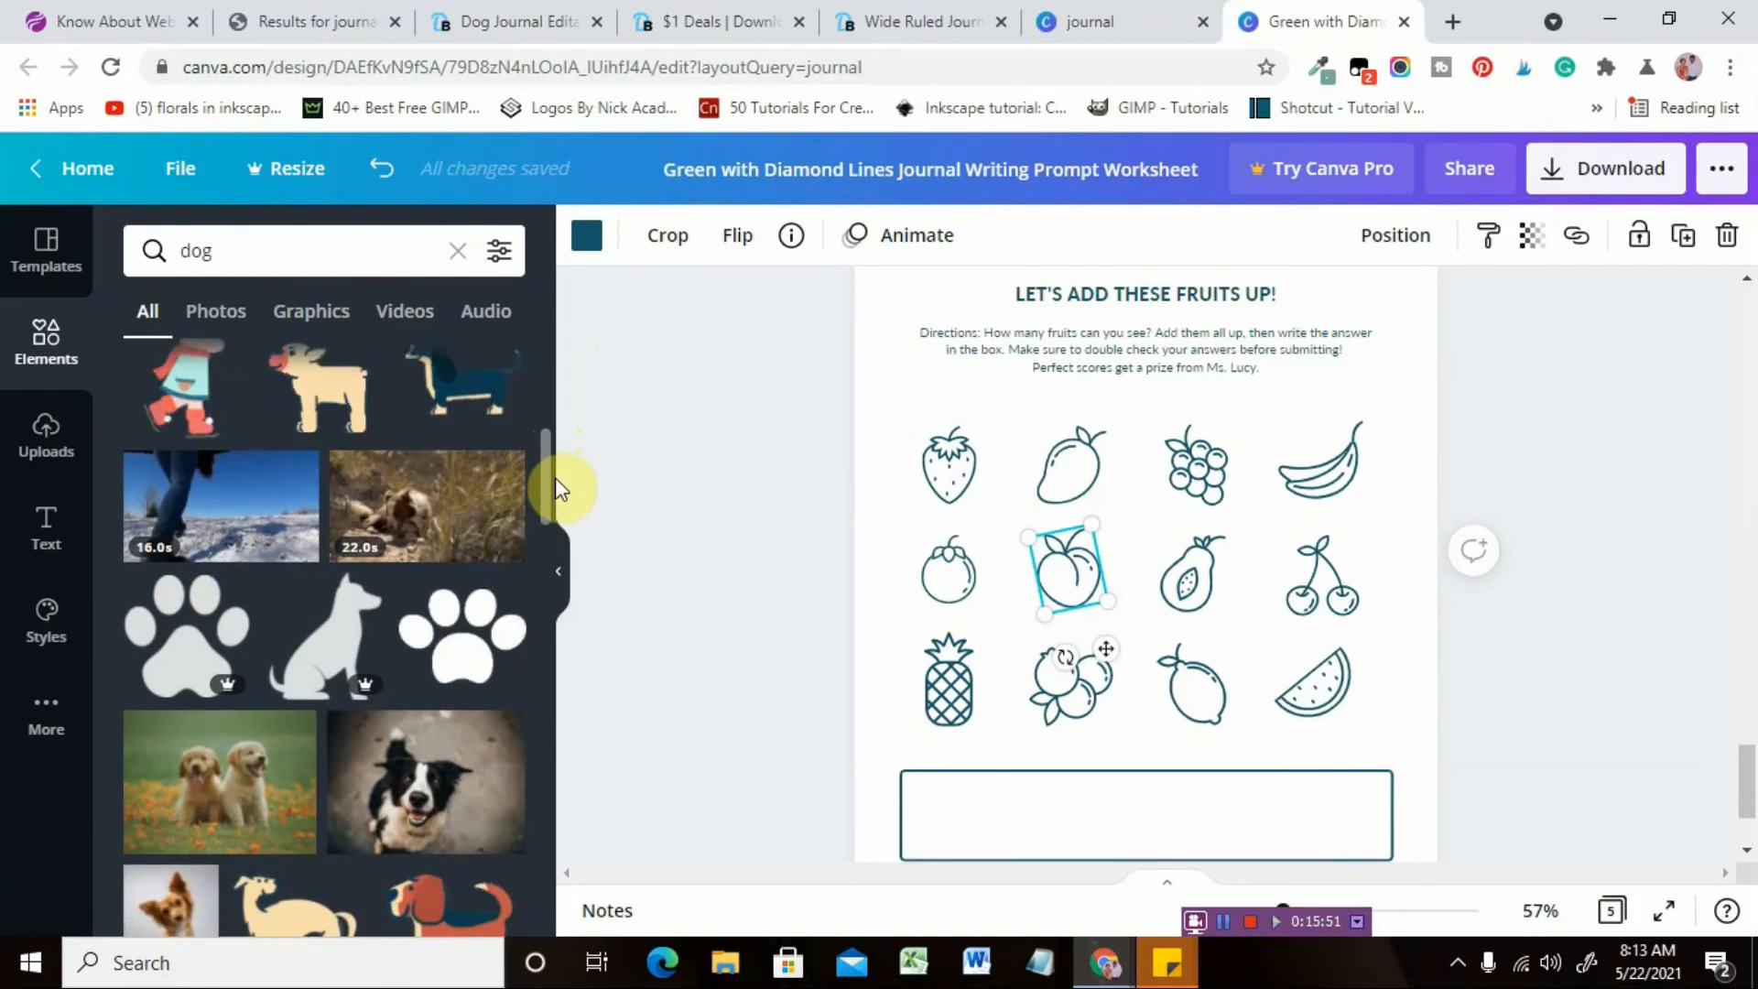
scroll(555, 550, "down", 8)
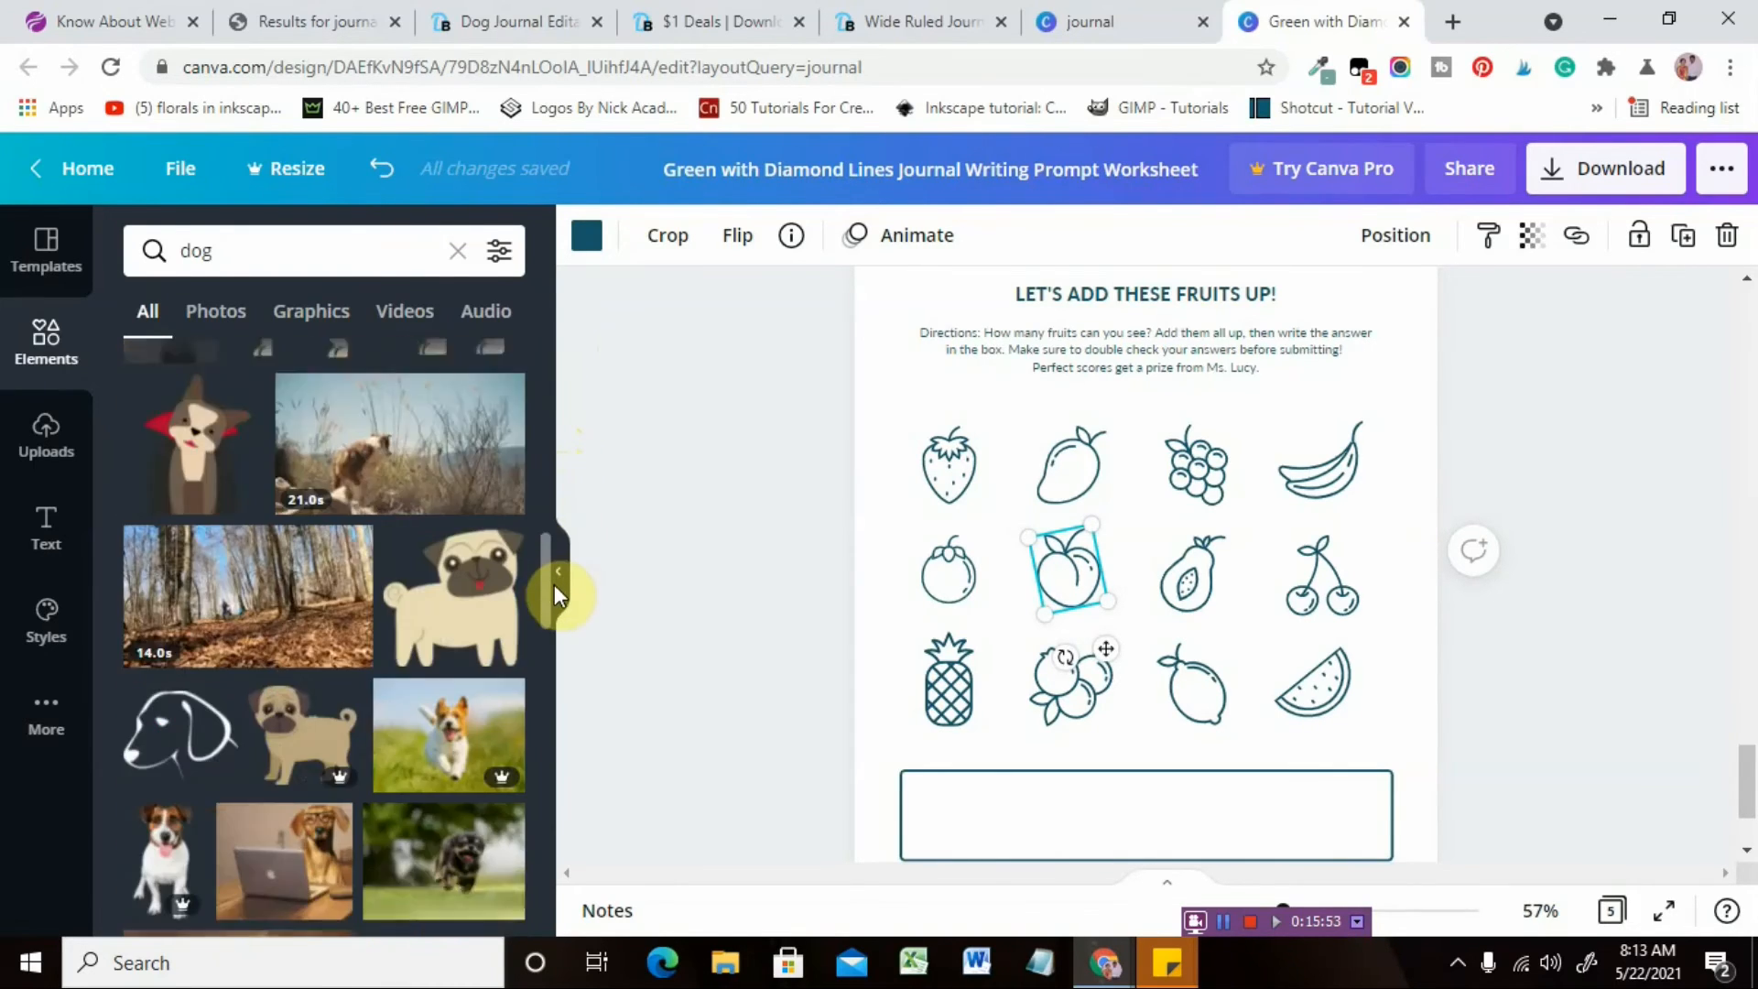
left_click_drag(555, 630, 547, 766)
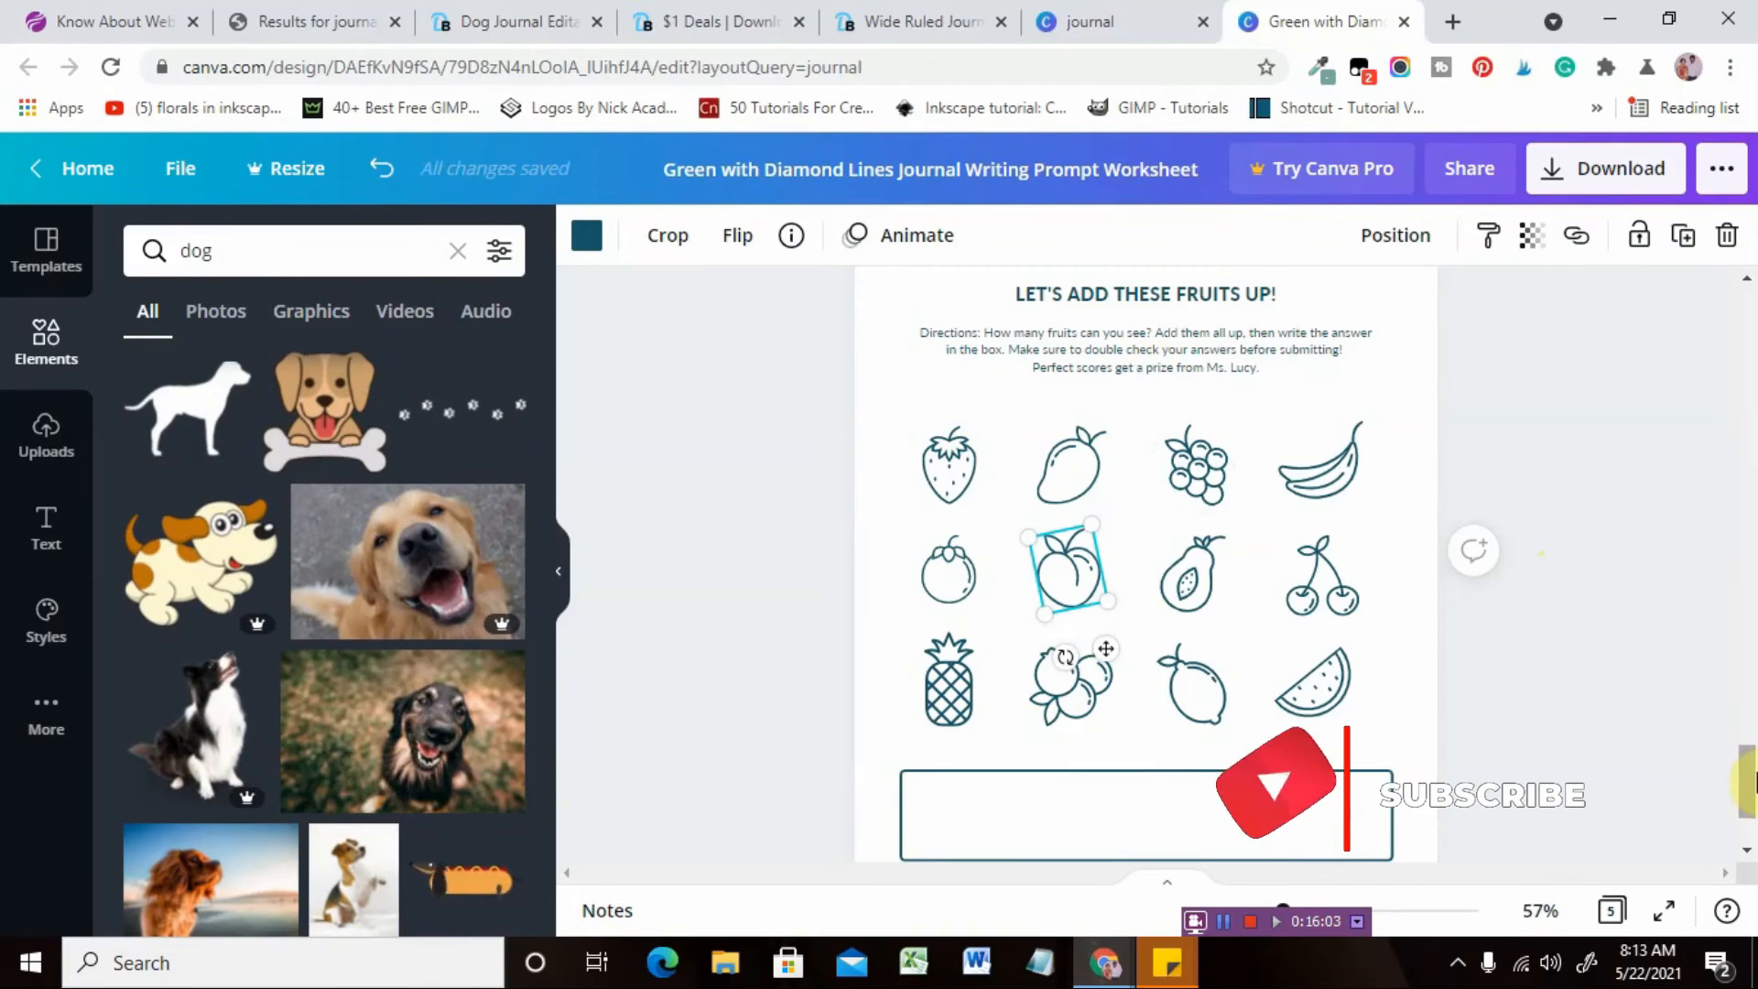
Add a new page after page 4 and apply the Essay Writing Exercise worksheet template to it.
left_click_drag(1749, 781, 1747, 682)
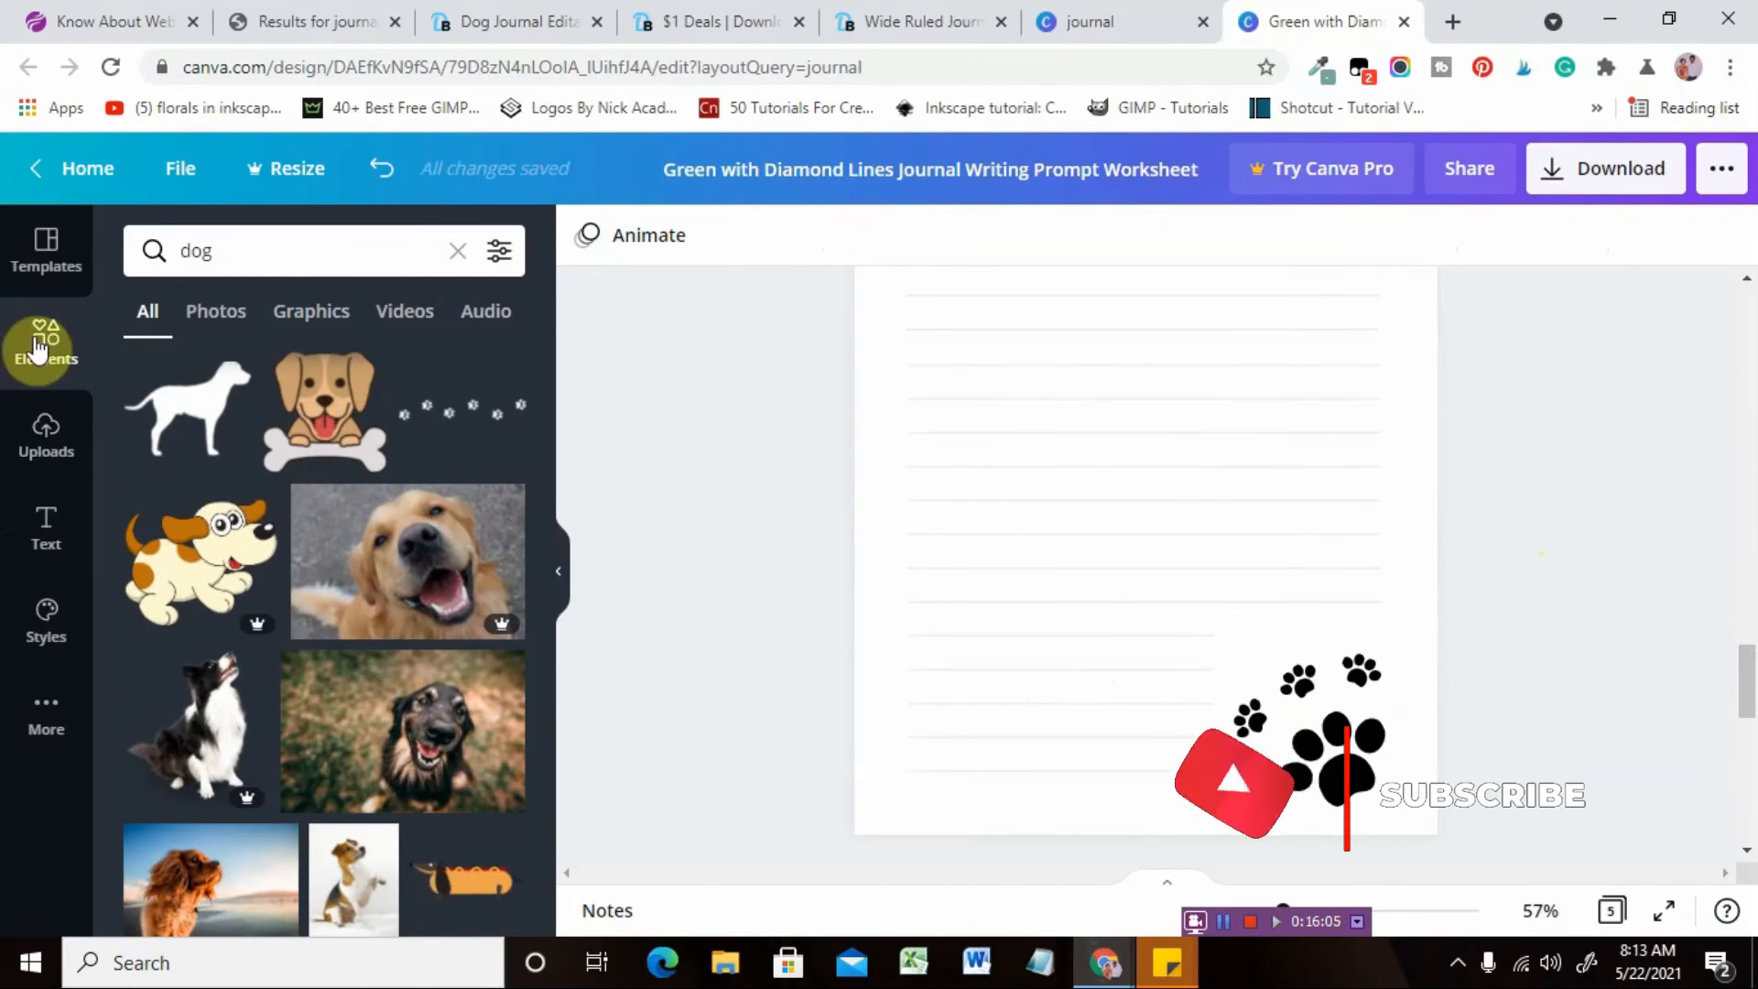
left_click(78, 243)
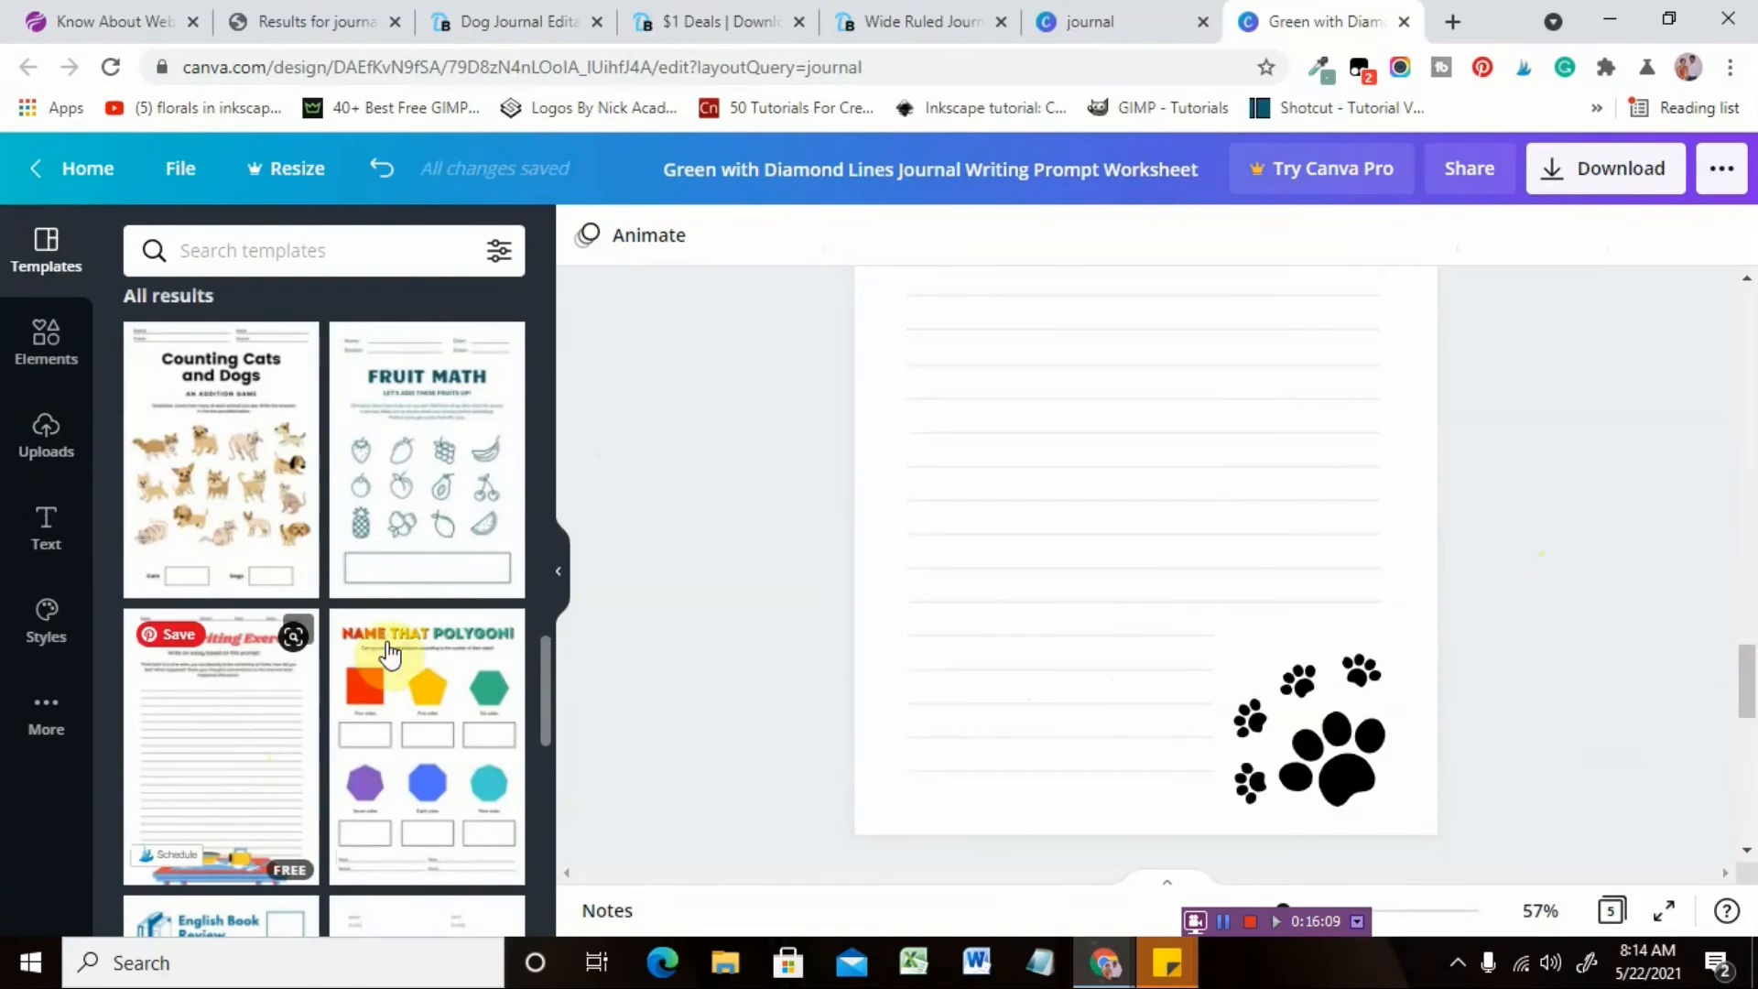
left_click_drag(1749, 688, 1747, 632)
left_click(1417, 499)
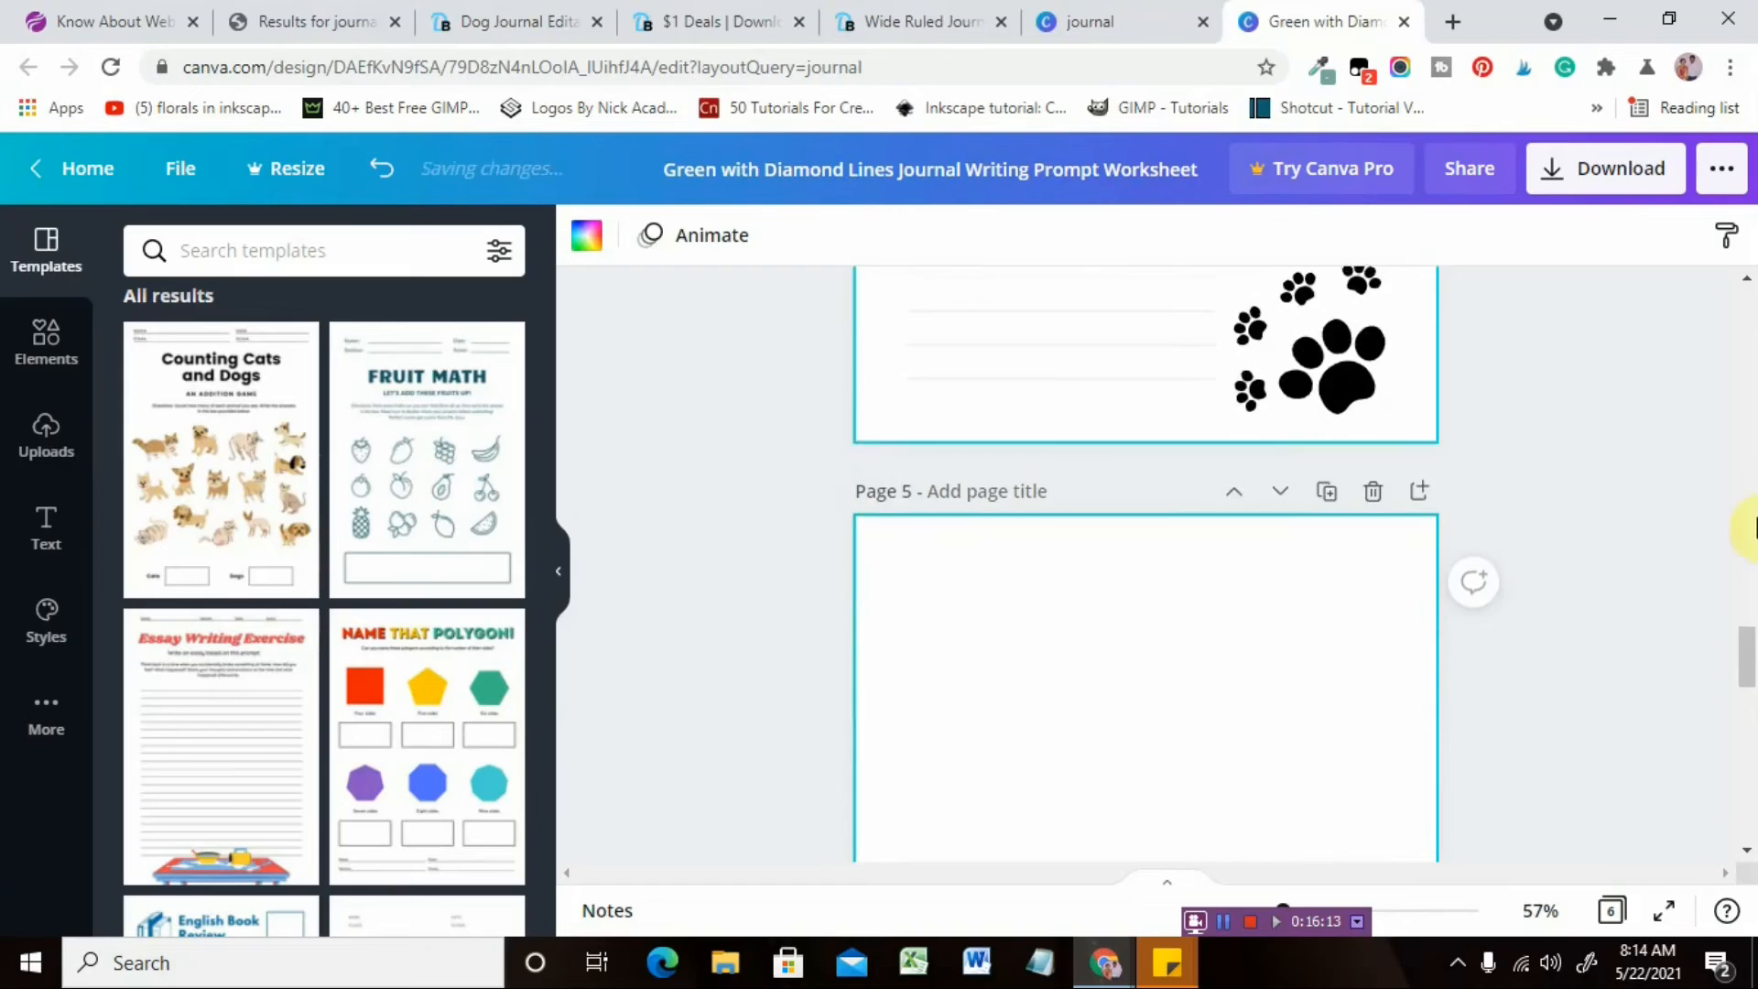
left_click(154, 748)
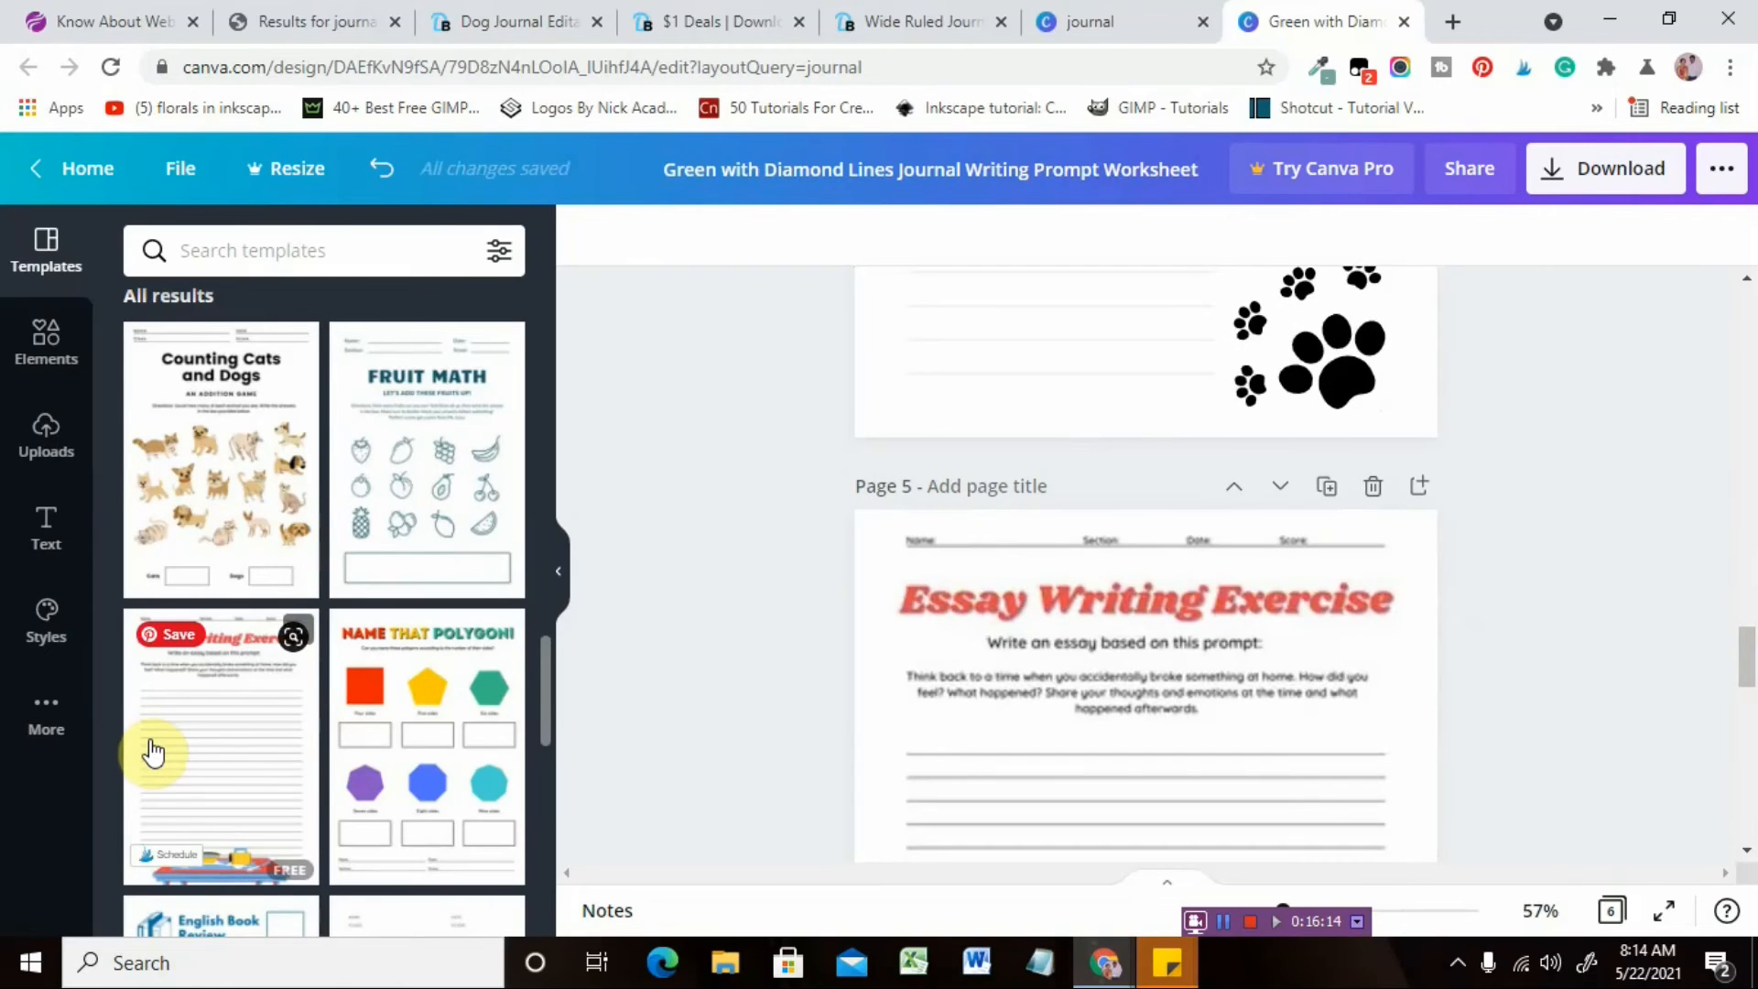
left_click(1410, 785)
Find the Event Reviews worksheet template, add a new page at the end of the document and apply the template to it.
left_click_drag(1751, 639, 1751, 794)
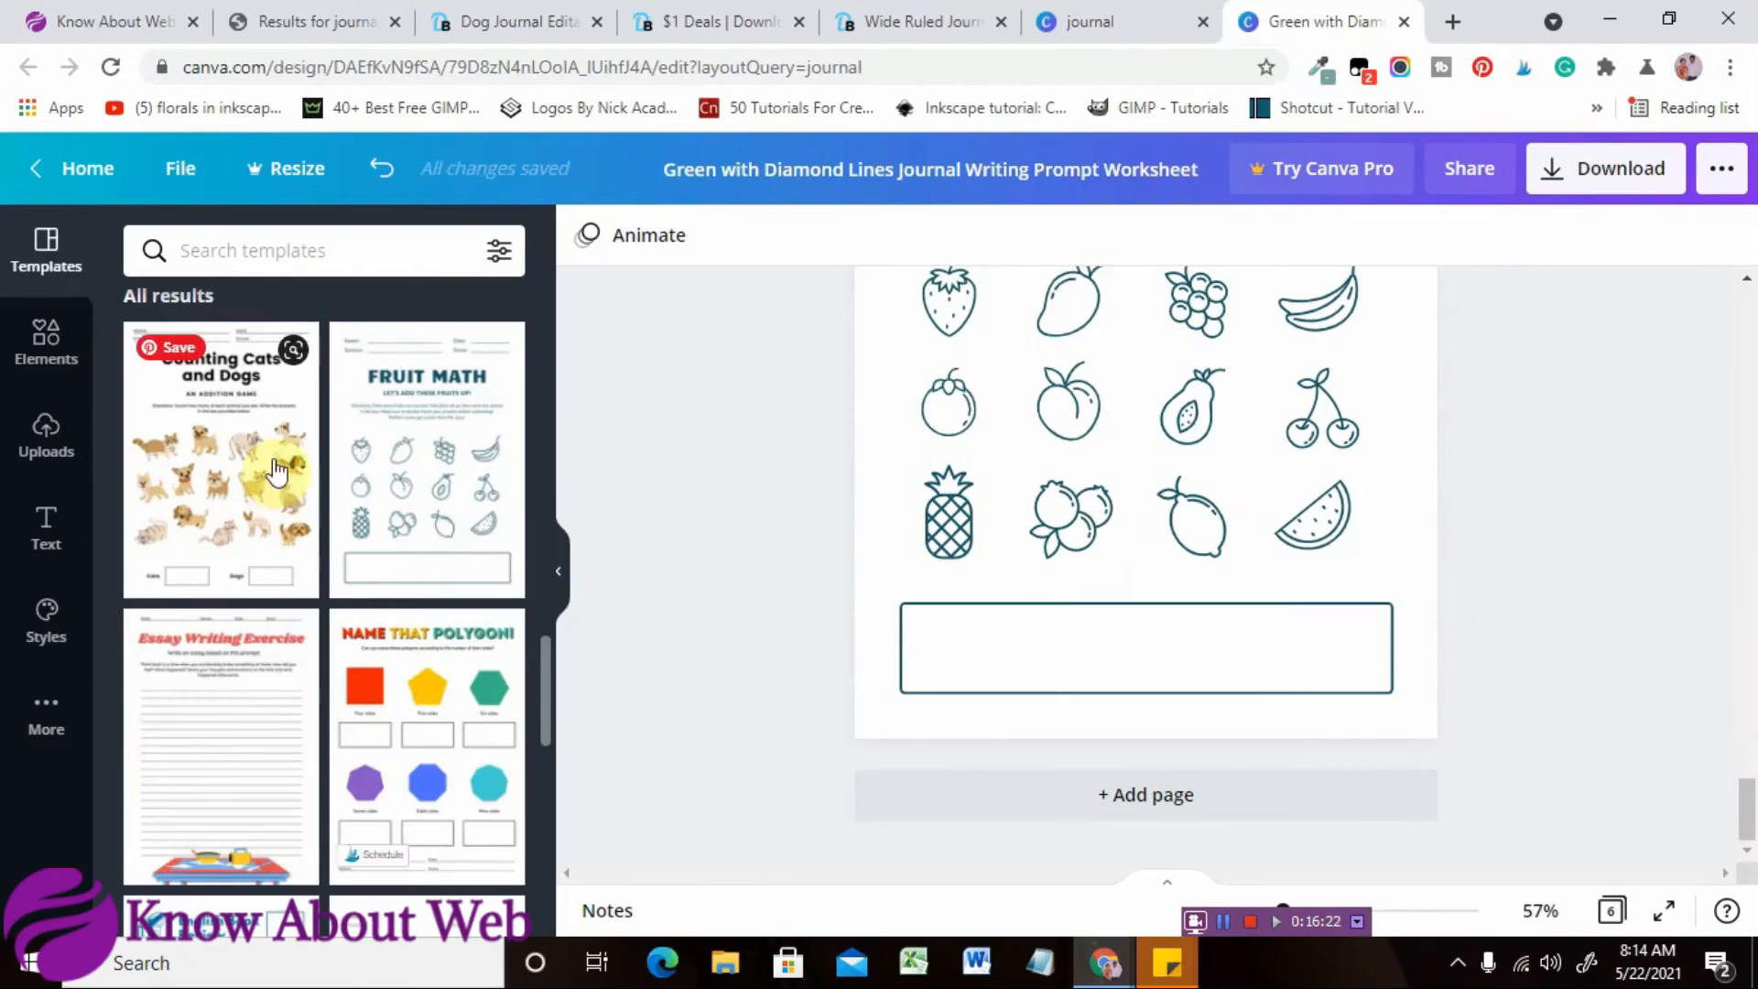
left_click_drag(548, 697, 565, 810)
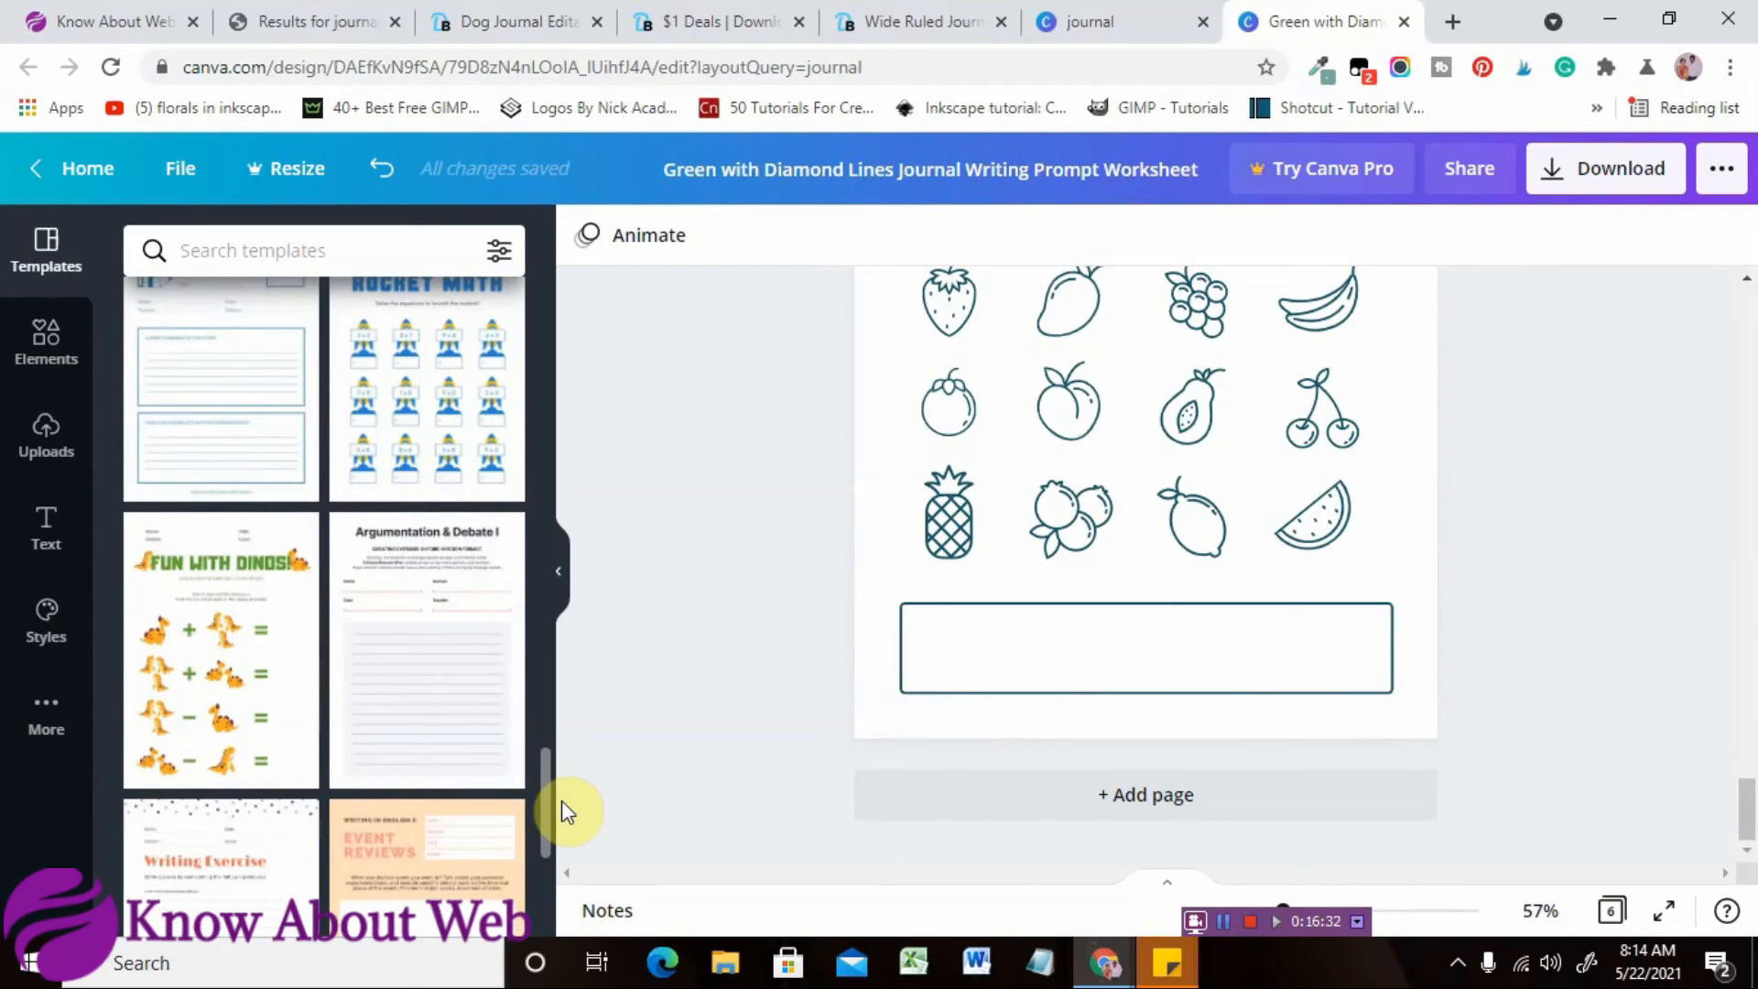
left_click_drag(562, 801, 568, 834)
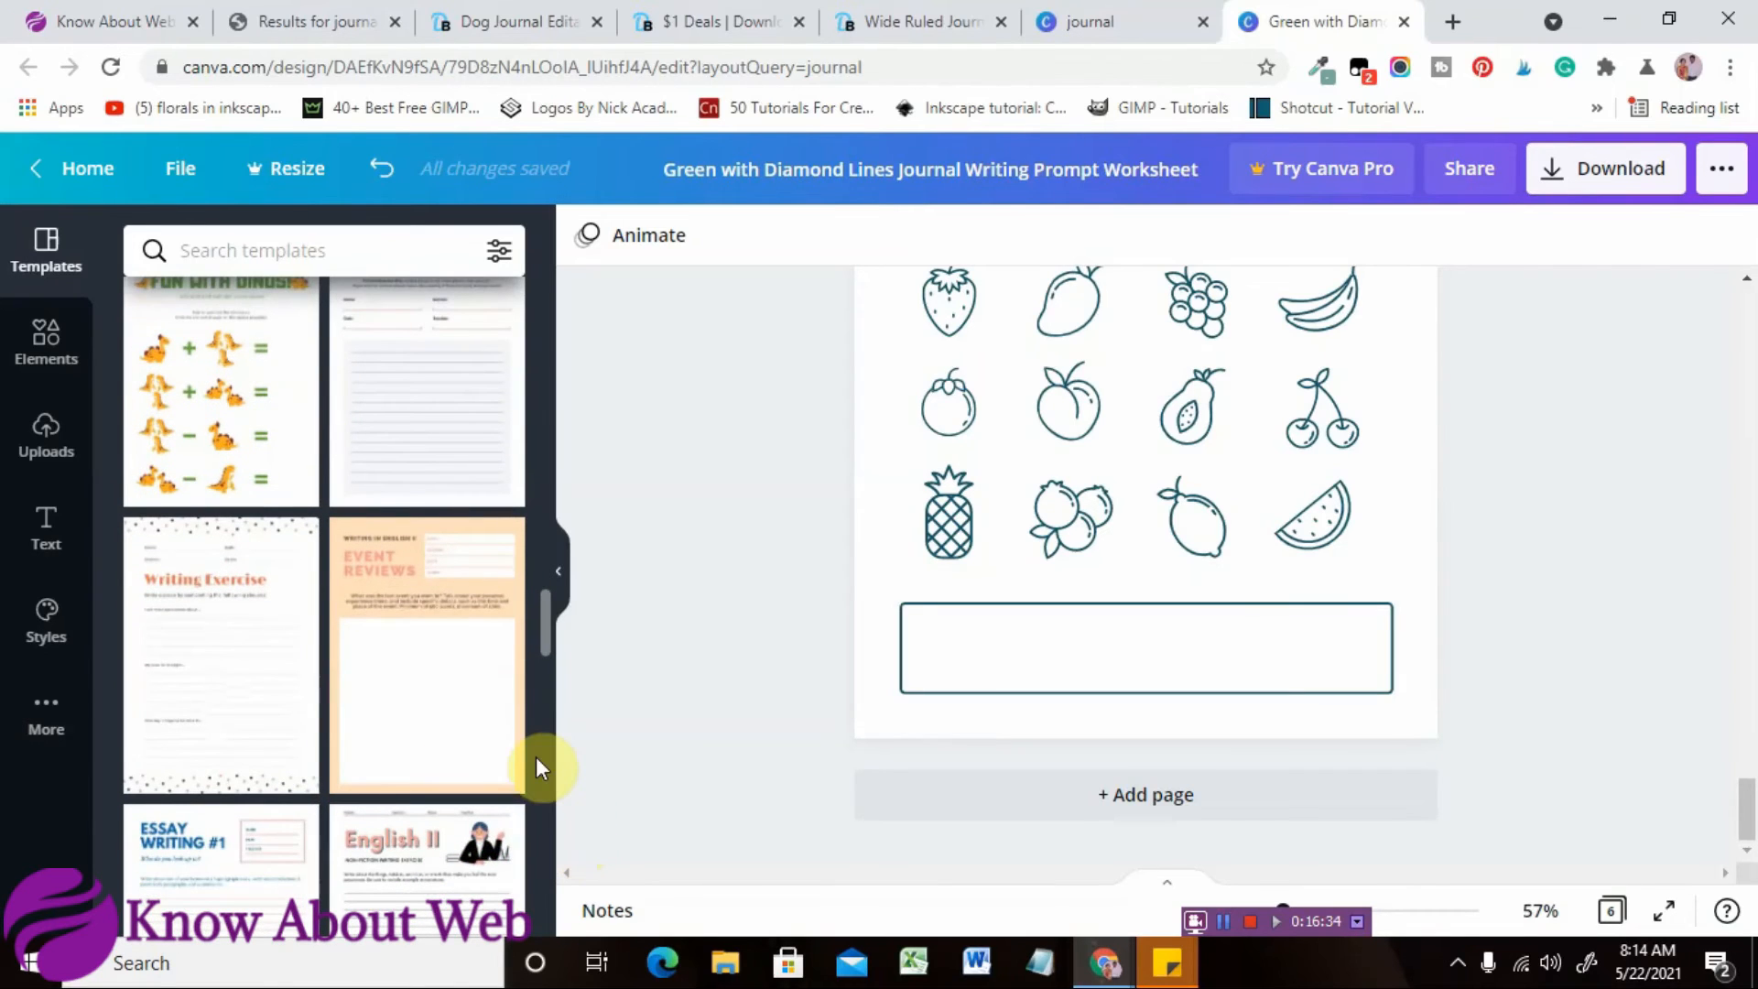
left_click(1110, 810)
left_click(419, 609)
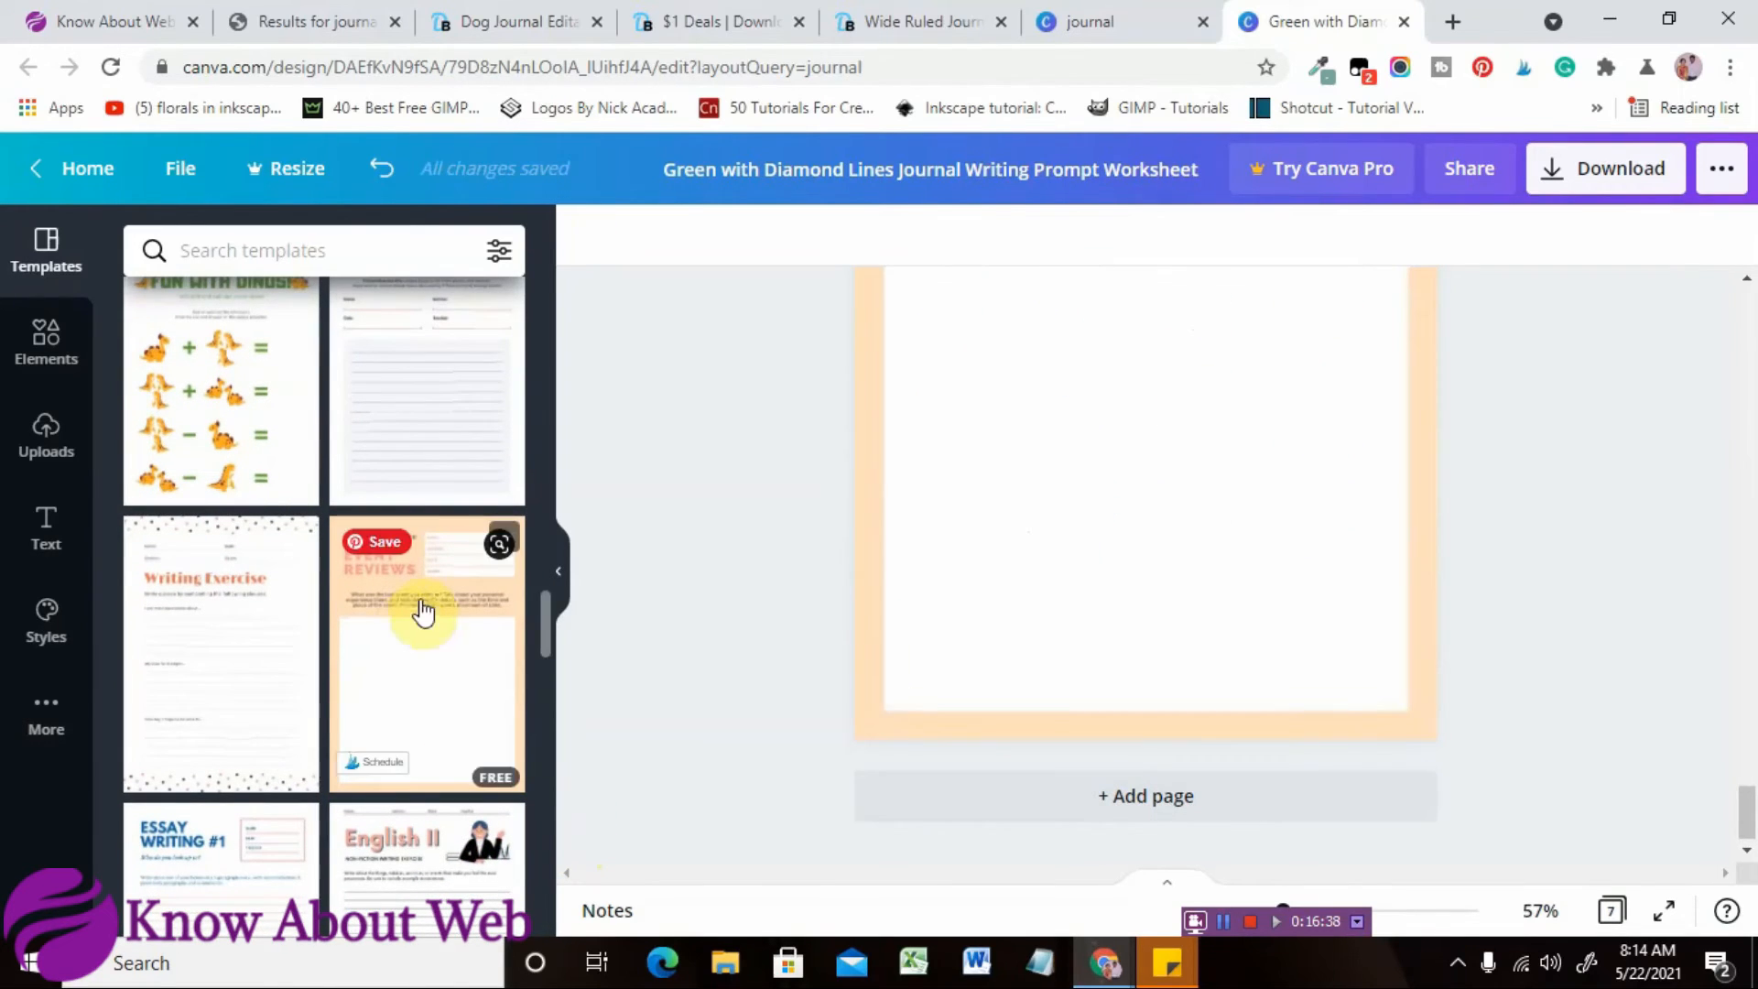
Try coral and dark green as the Event Reviews page's background colour, and settle on yellow.
mouse_move(1745, 833)
left_mouse_down()
mouse_move(1743, 730)
mouse_move(1747, 800)
left_mouse_up()
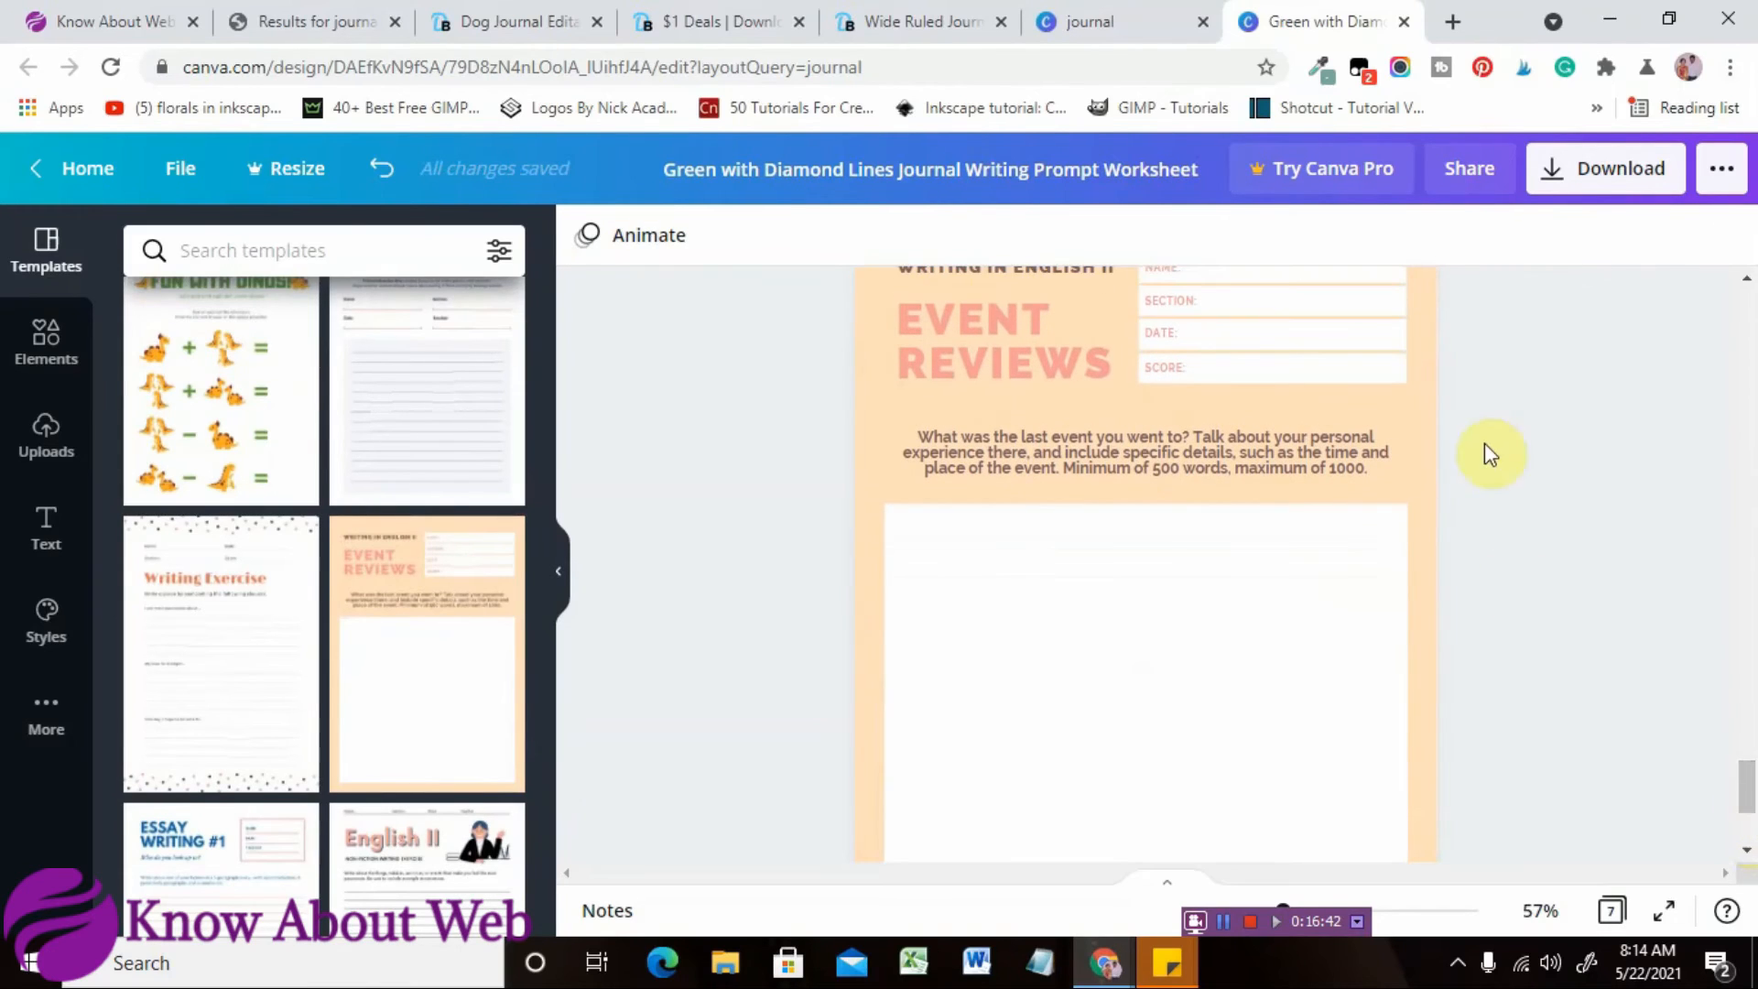
left_click(1423, 481)
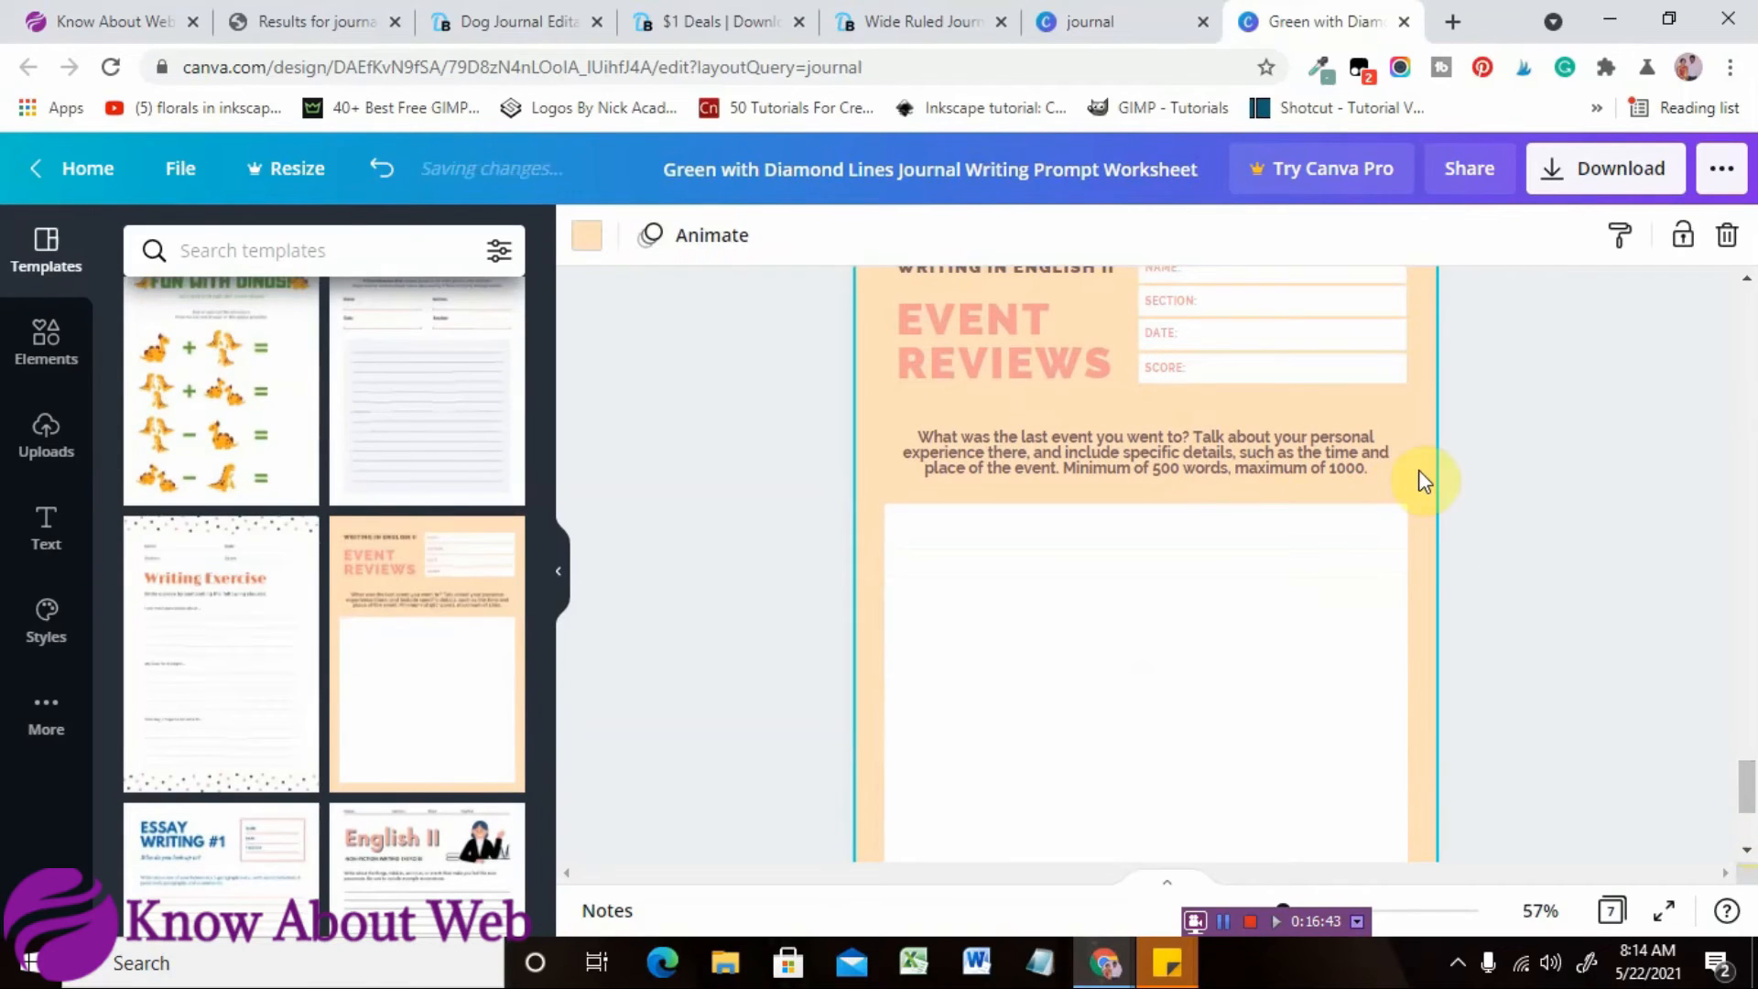
left_click(582, 254)
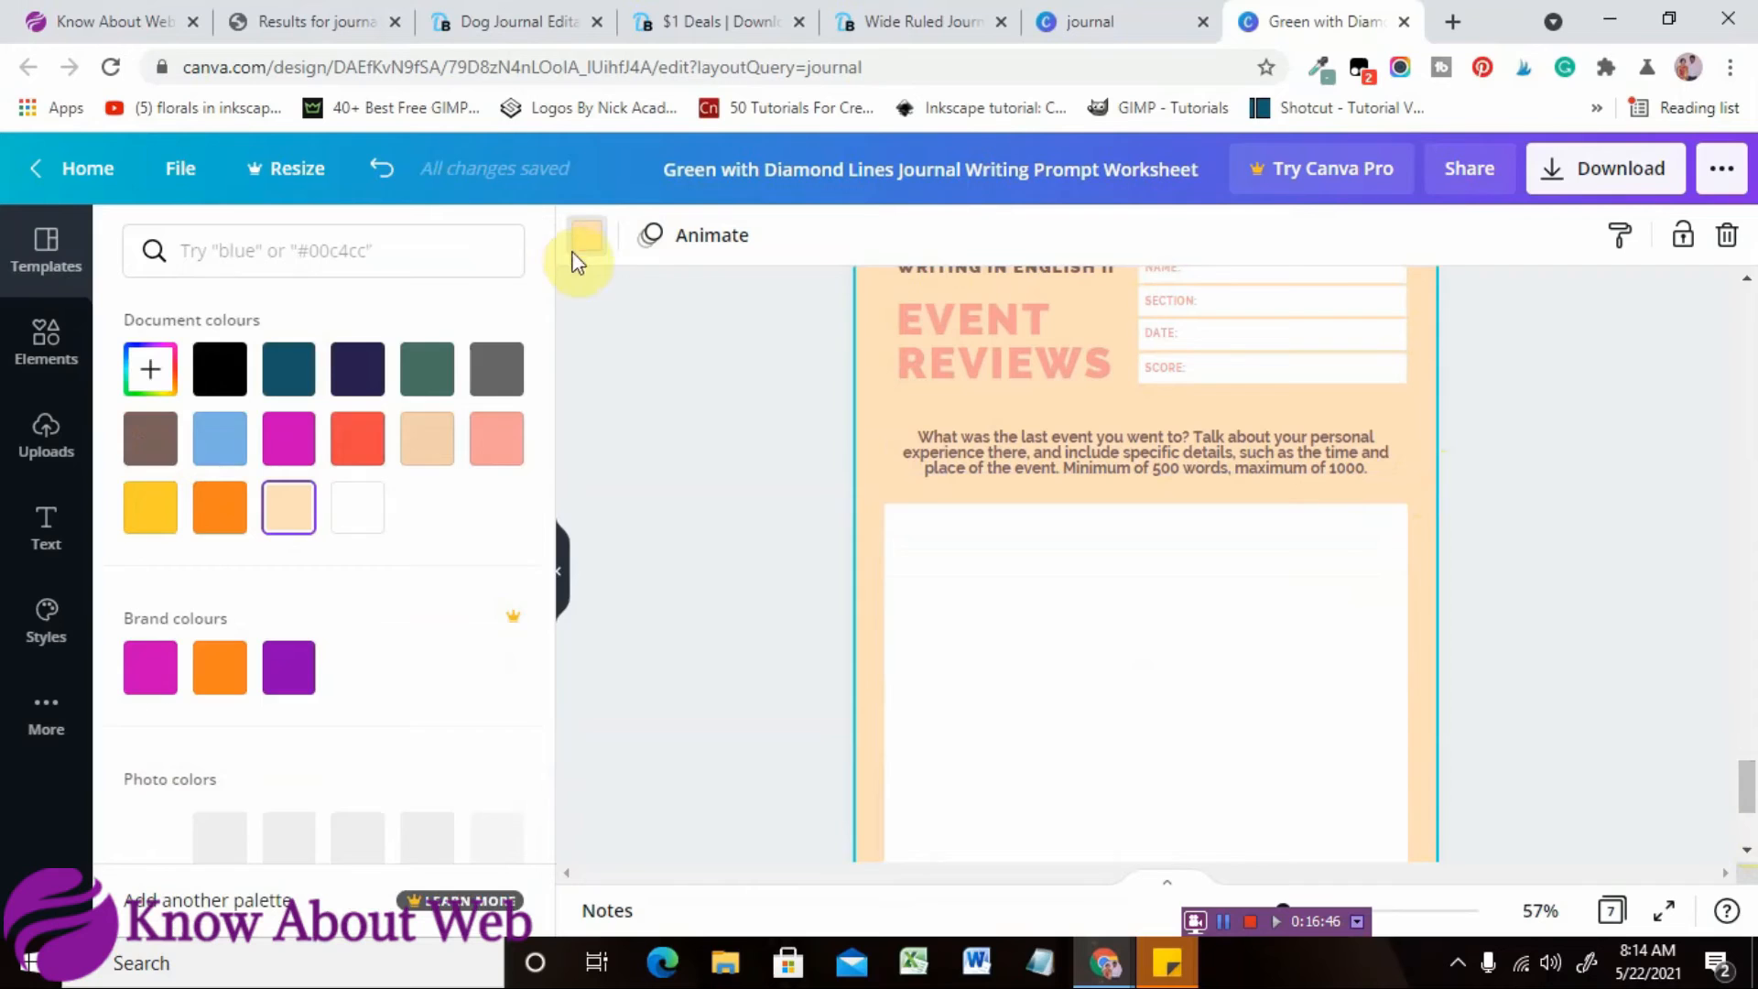
left_click(501, 446)
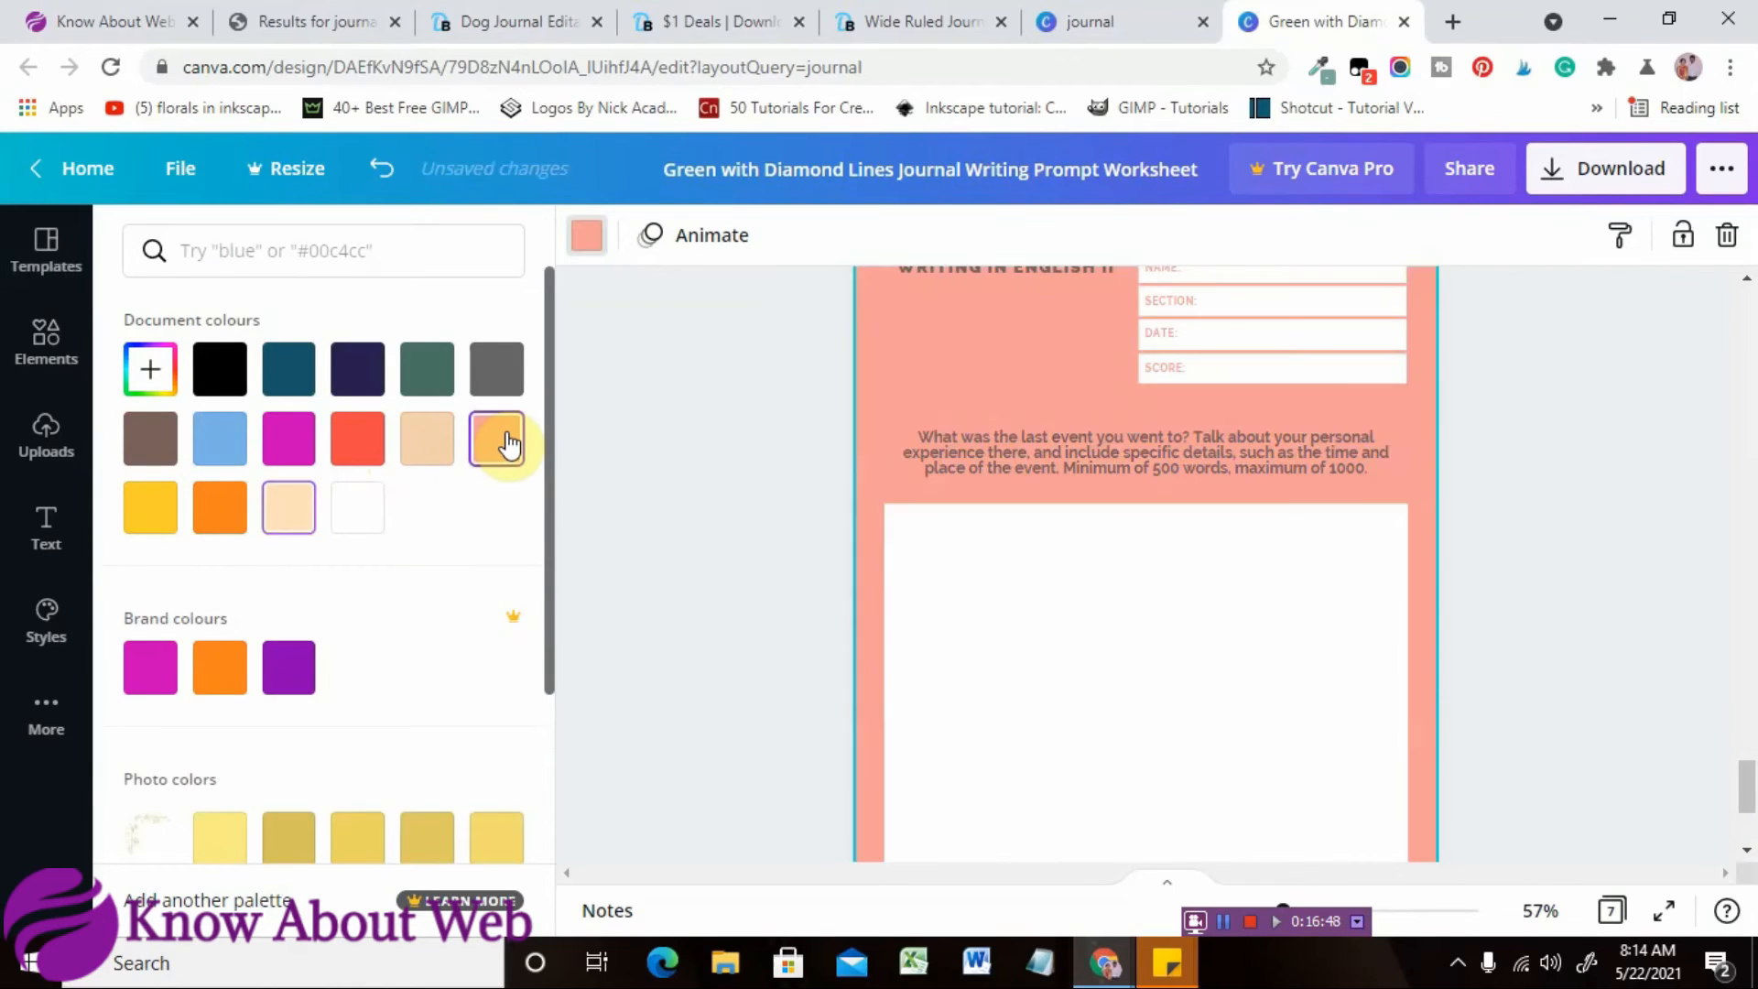
left_click(411, 390)
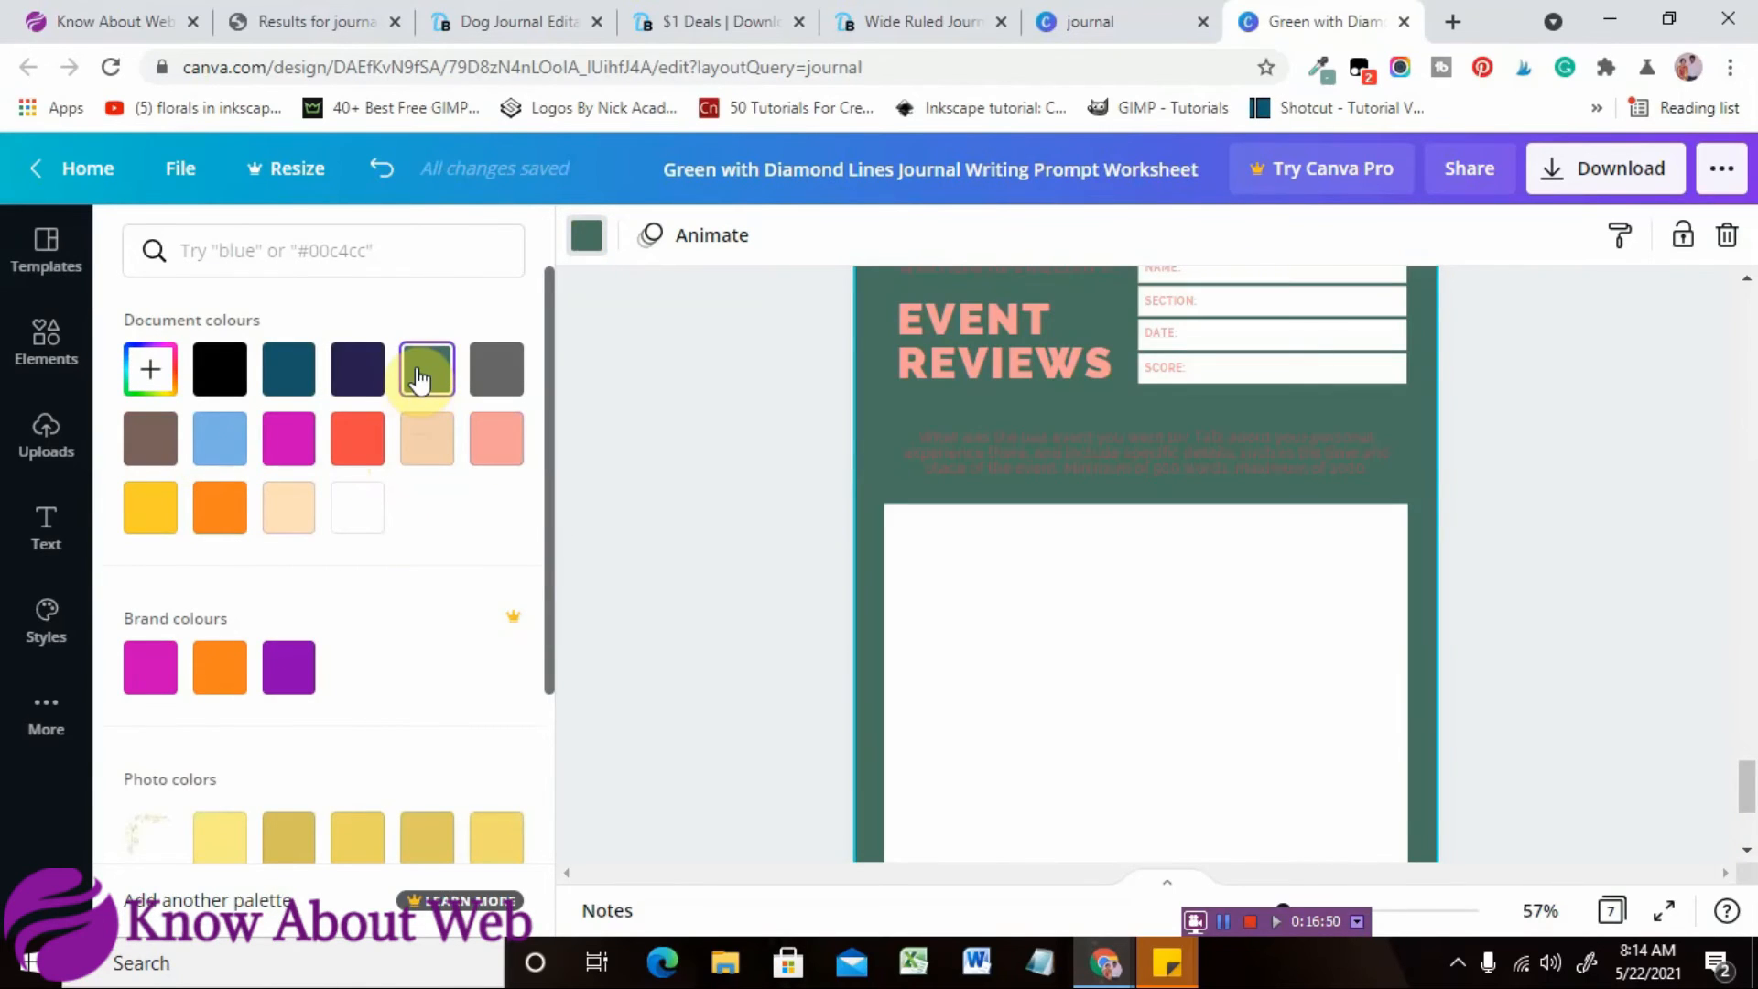
left_click(149, 499)
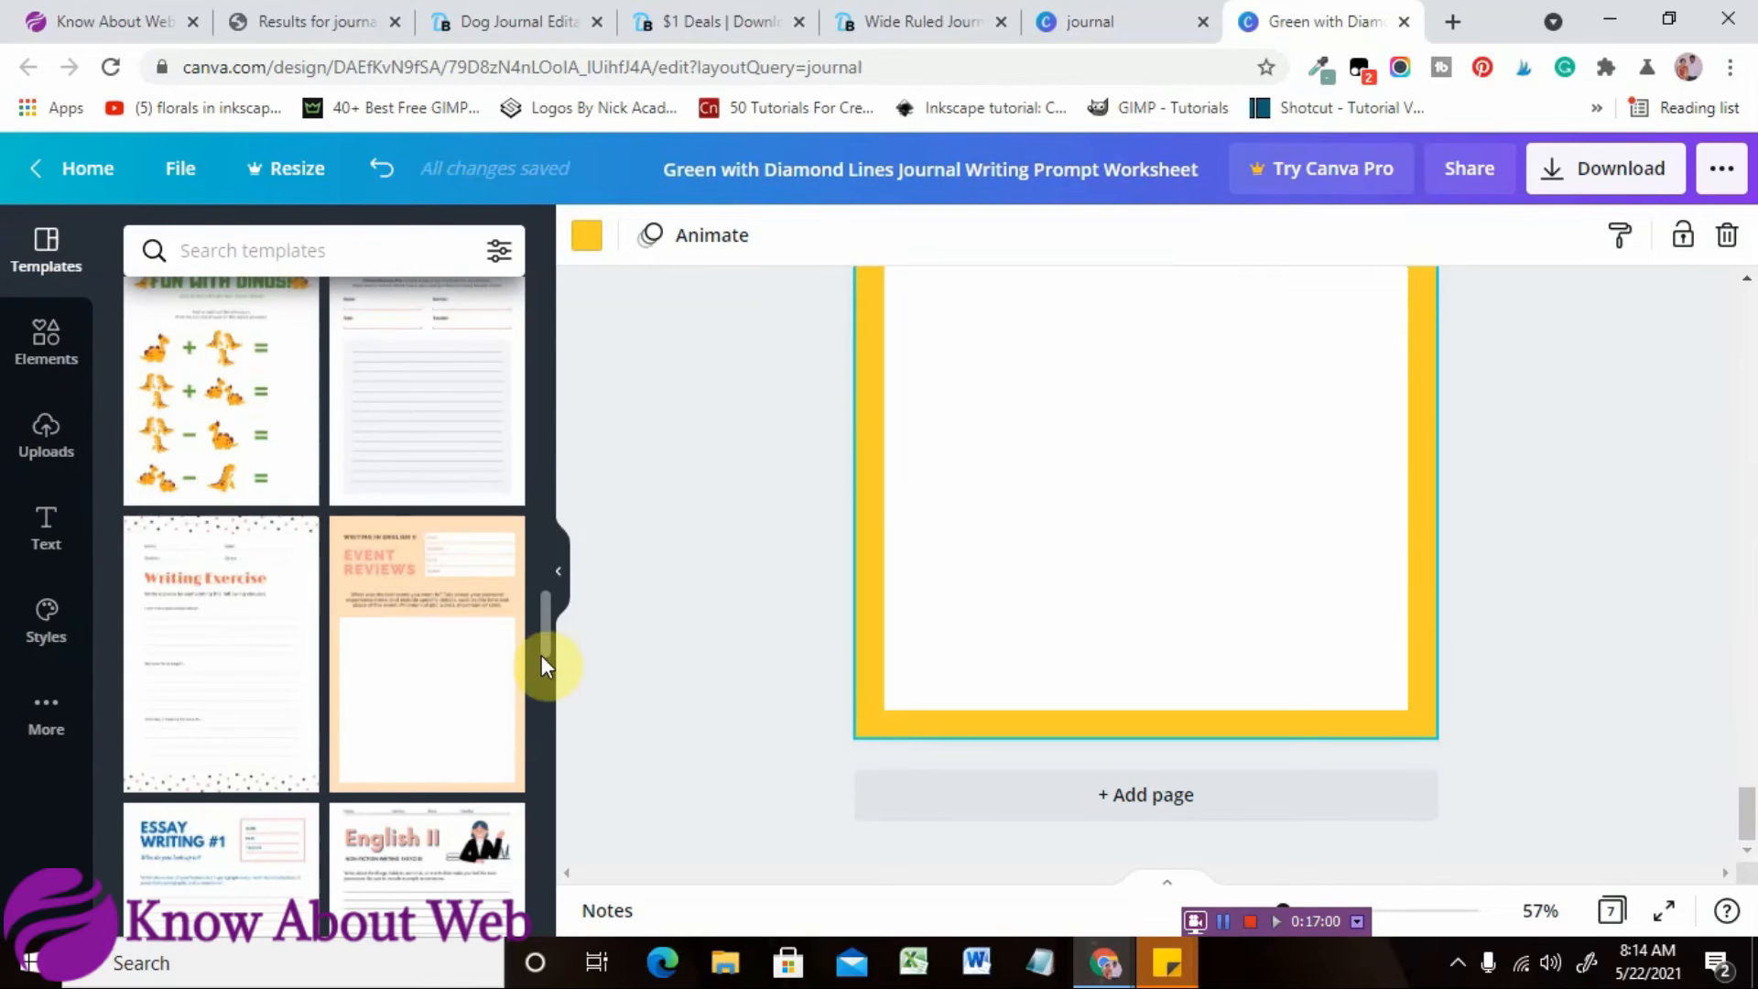
Browse the remaining worksheet templates, review the design's download options and return to page 1.
left_click_drag(546, 630, 586, 921)
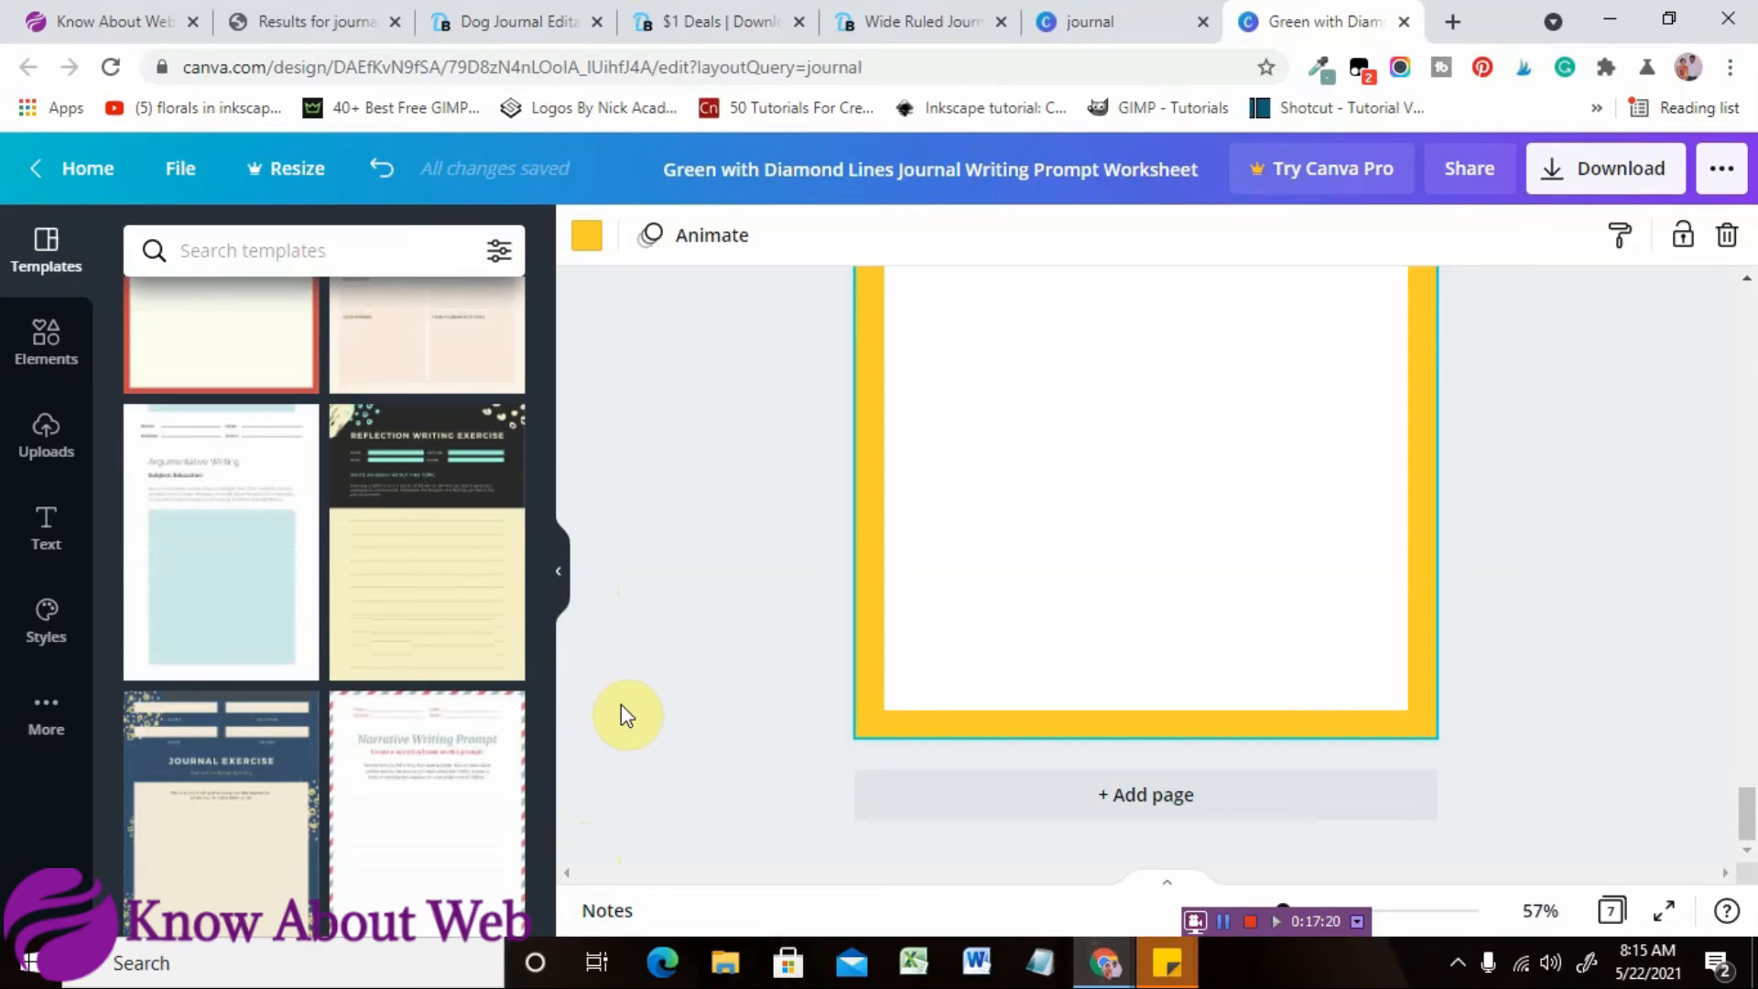
left_click(1648, 165)
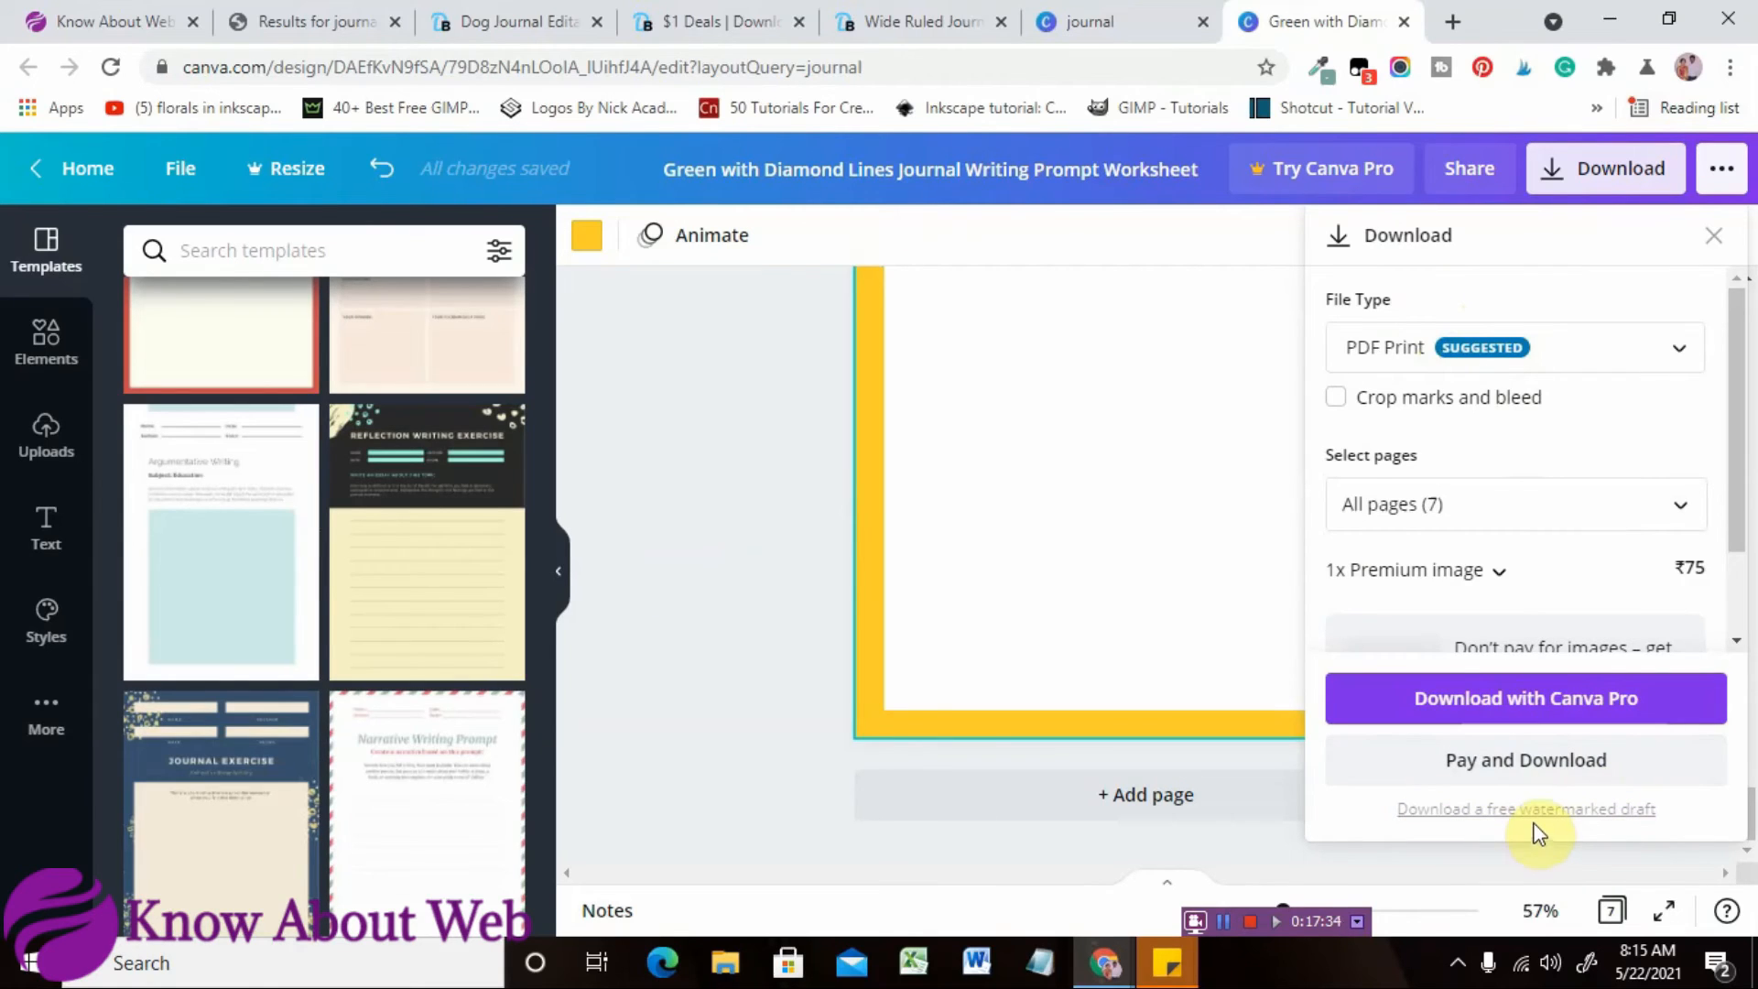
left_click(841, 562)
left_click_drag(1748, 809, 1751, 229)
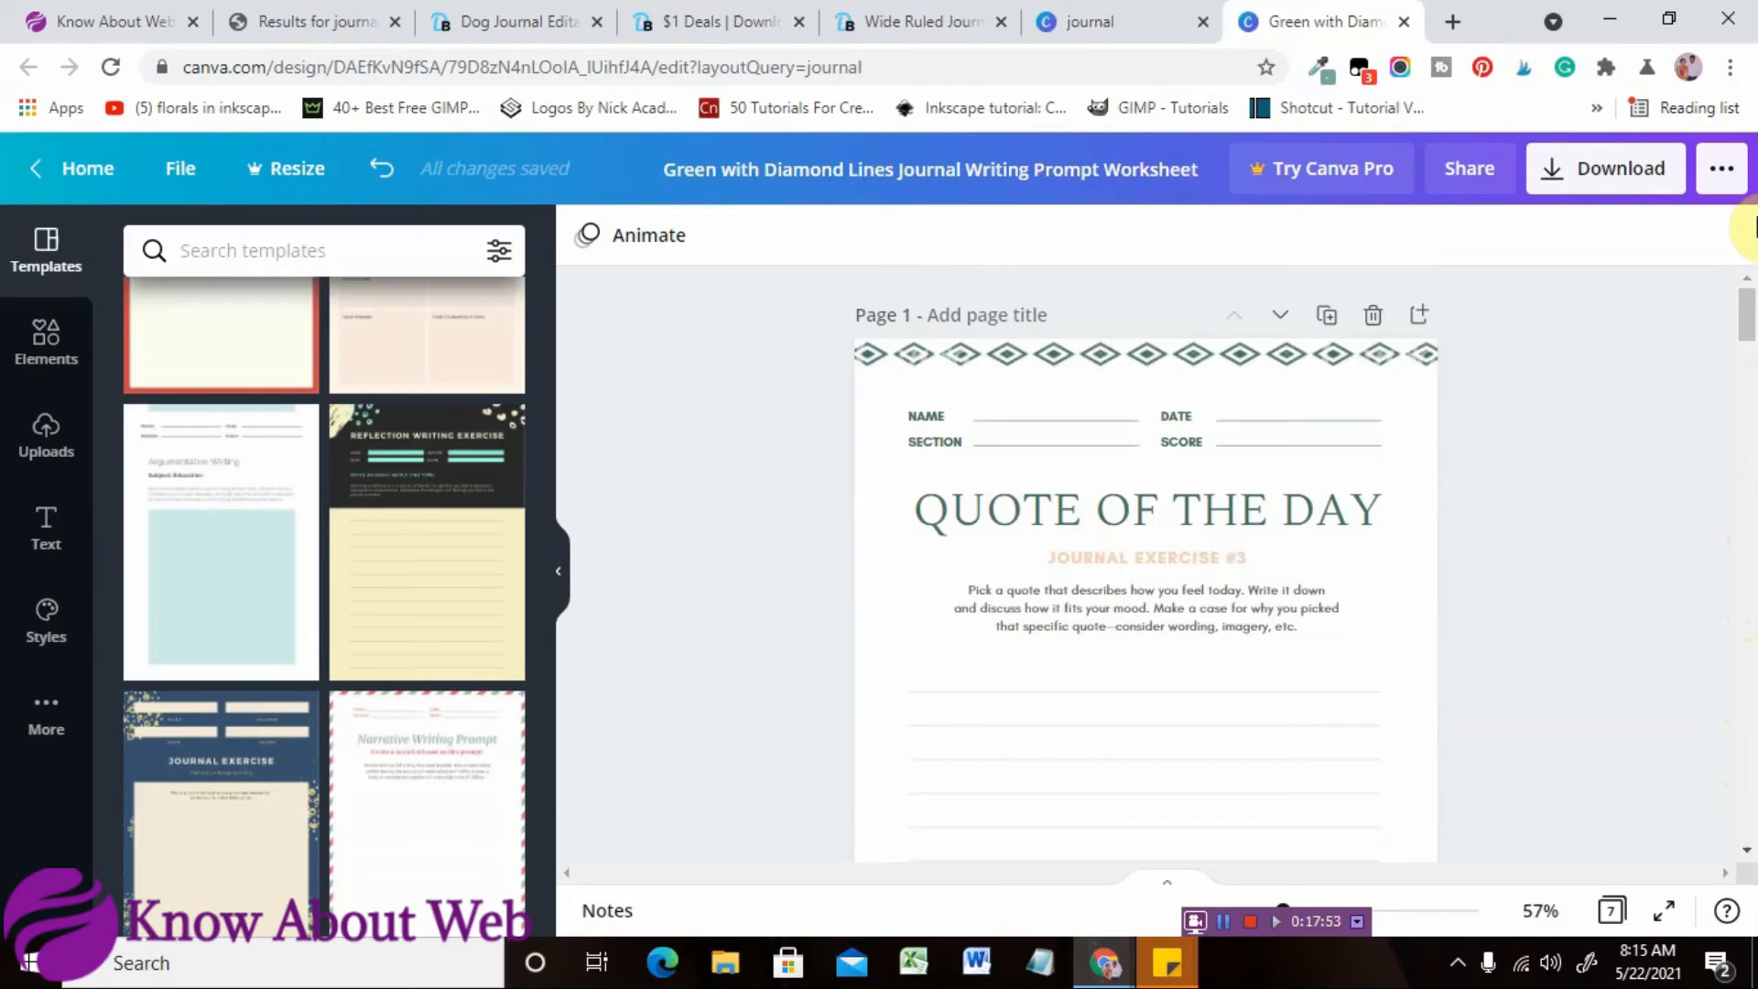
Switch to the Dog Journal listing on Design Bundles and on to the journal search results on Creative Fabrica.
left_click(481, 18)
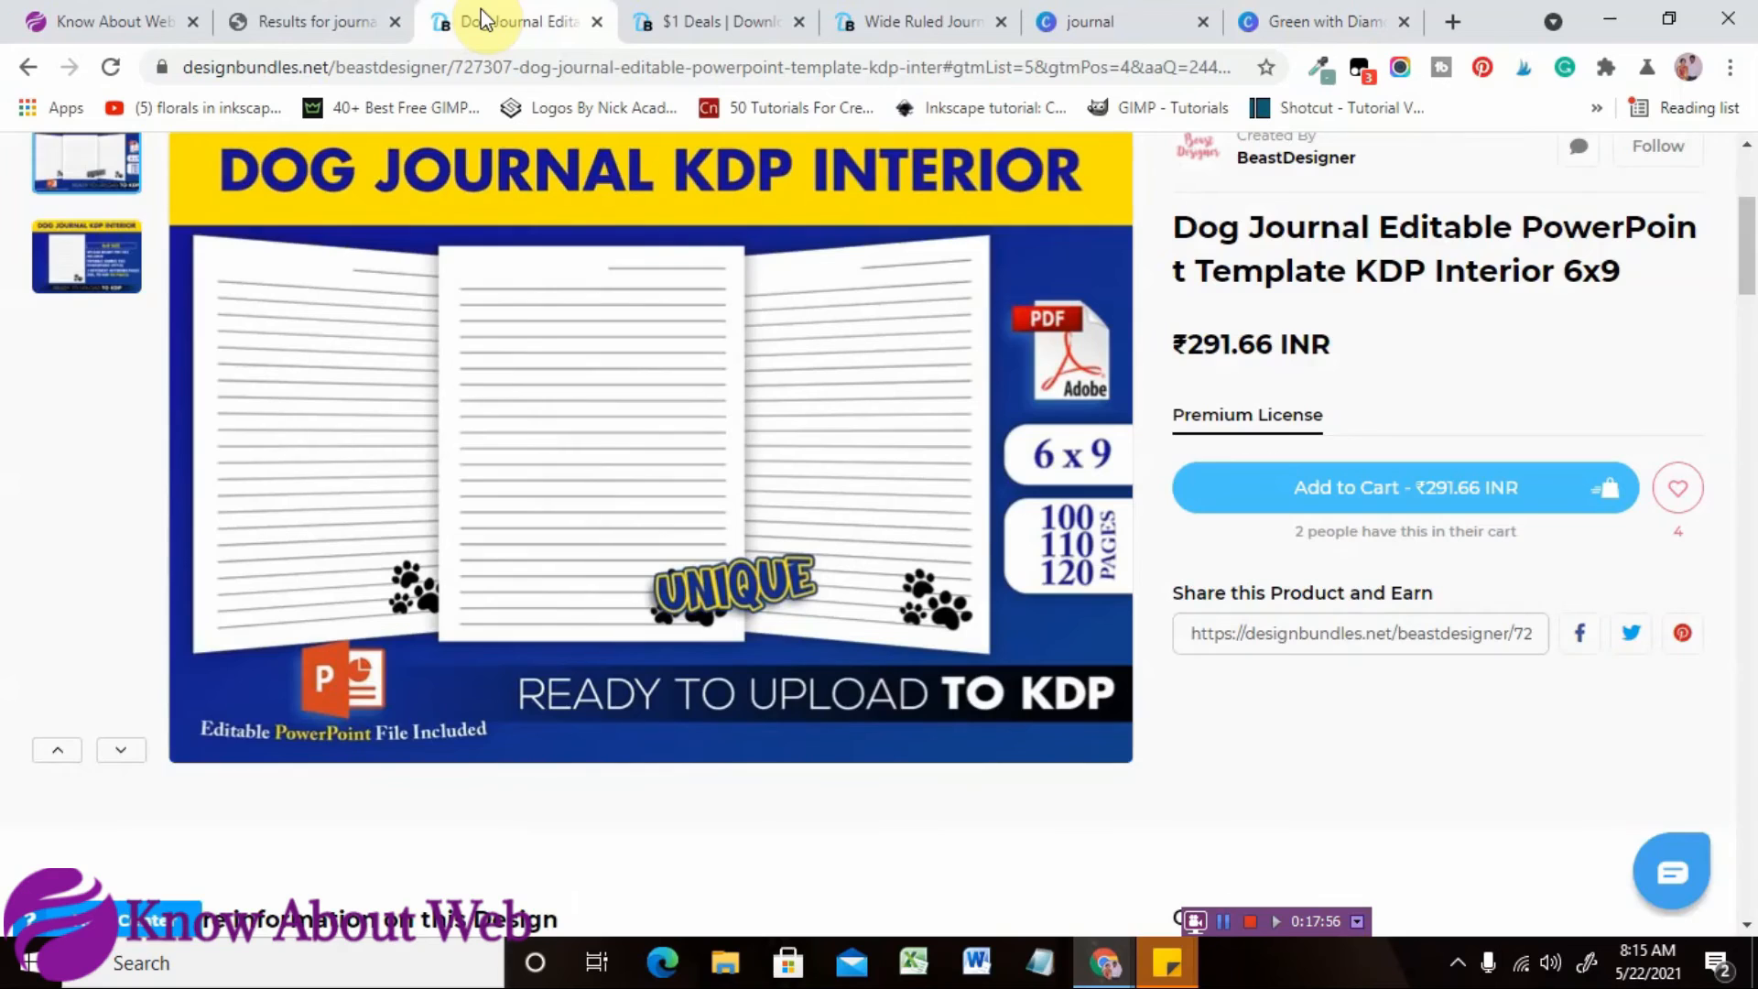
left_click(269, 25)
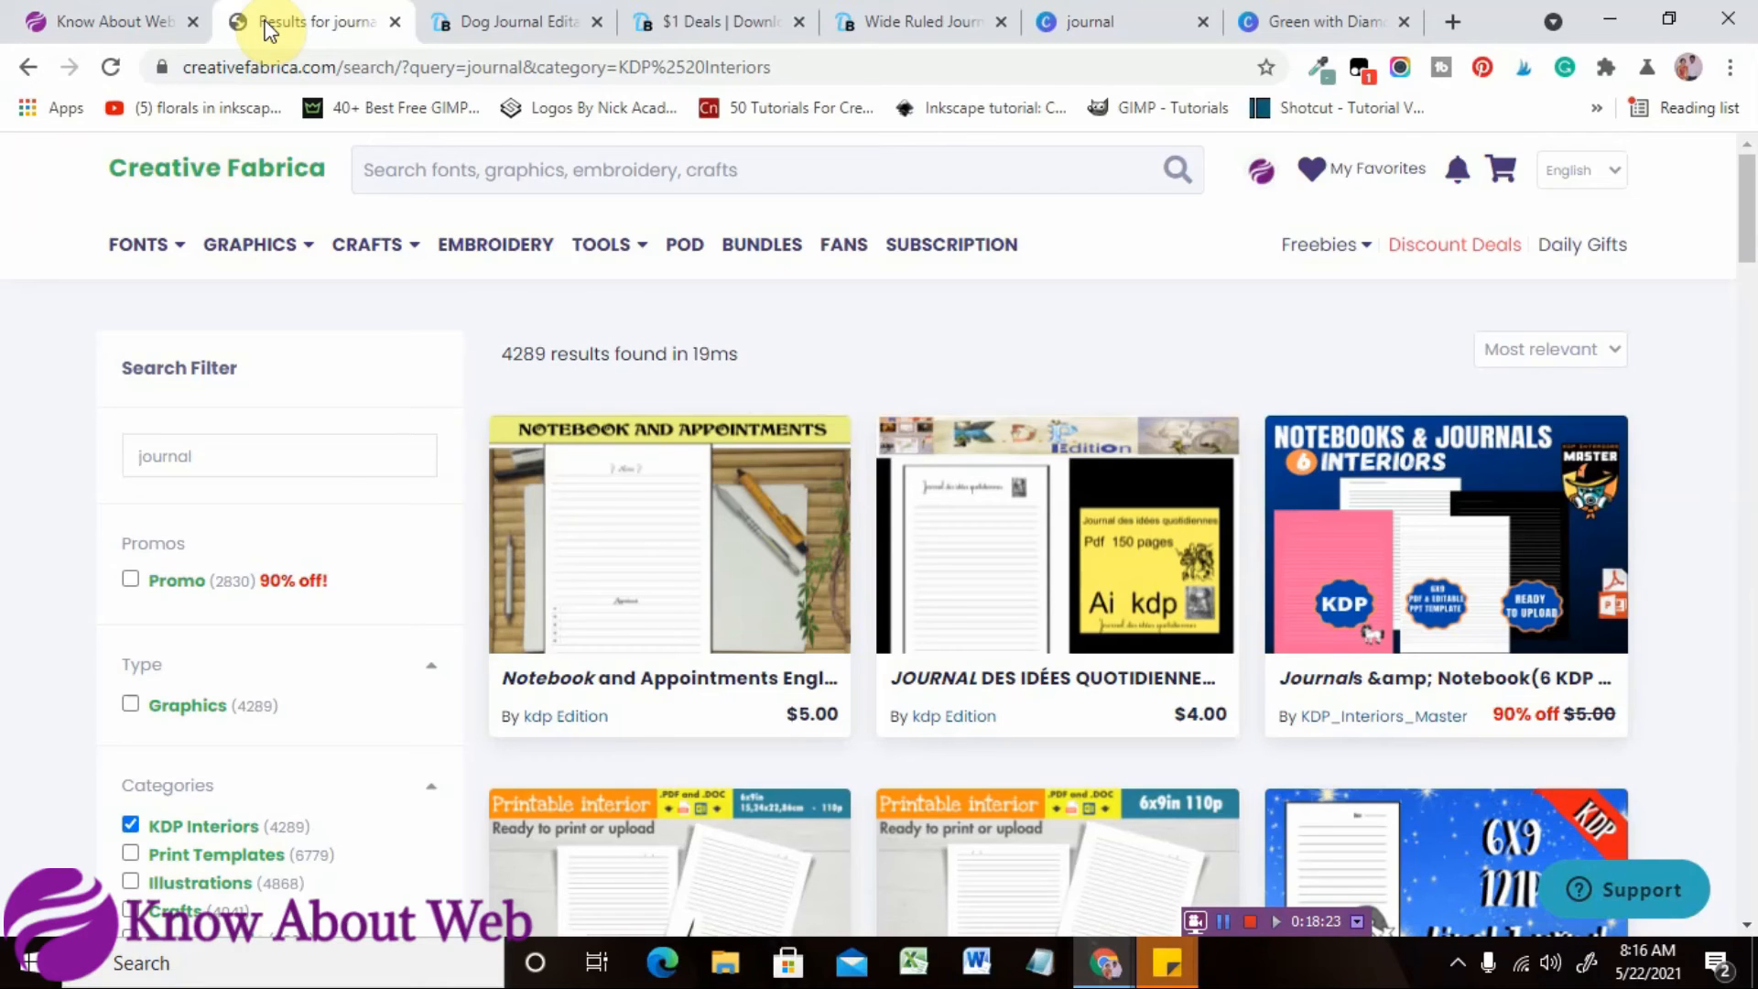
Switch to the Design Bundles $1 Deals page and look through the one-dollar products to the end of the list.
left_click(701, 31)
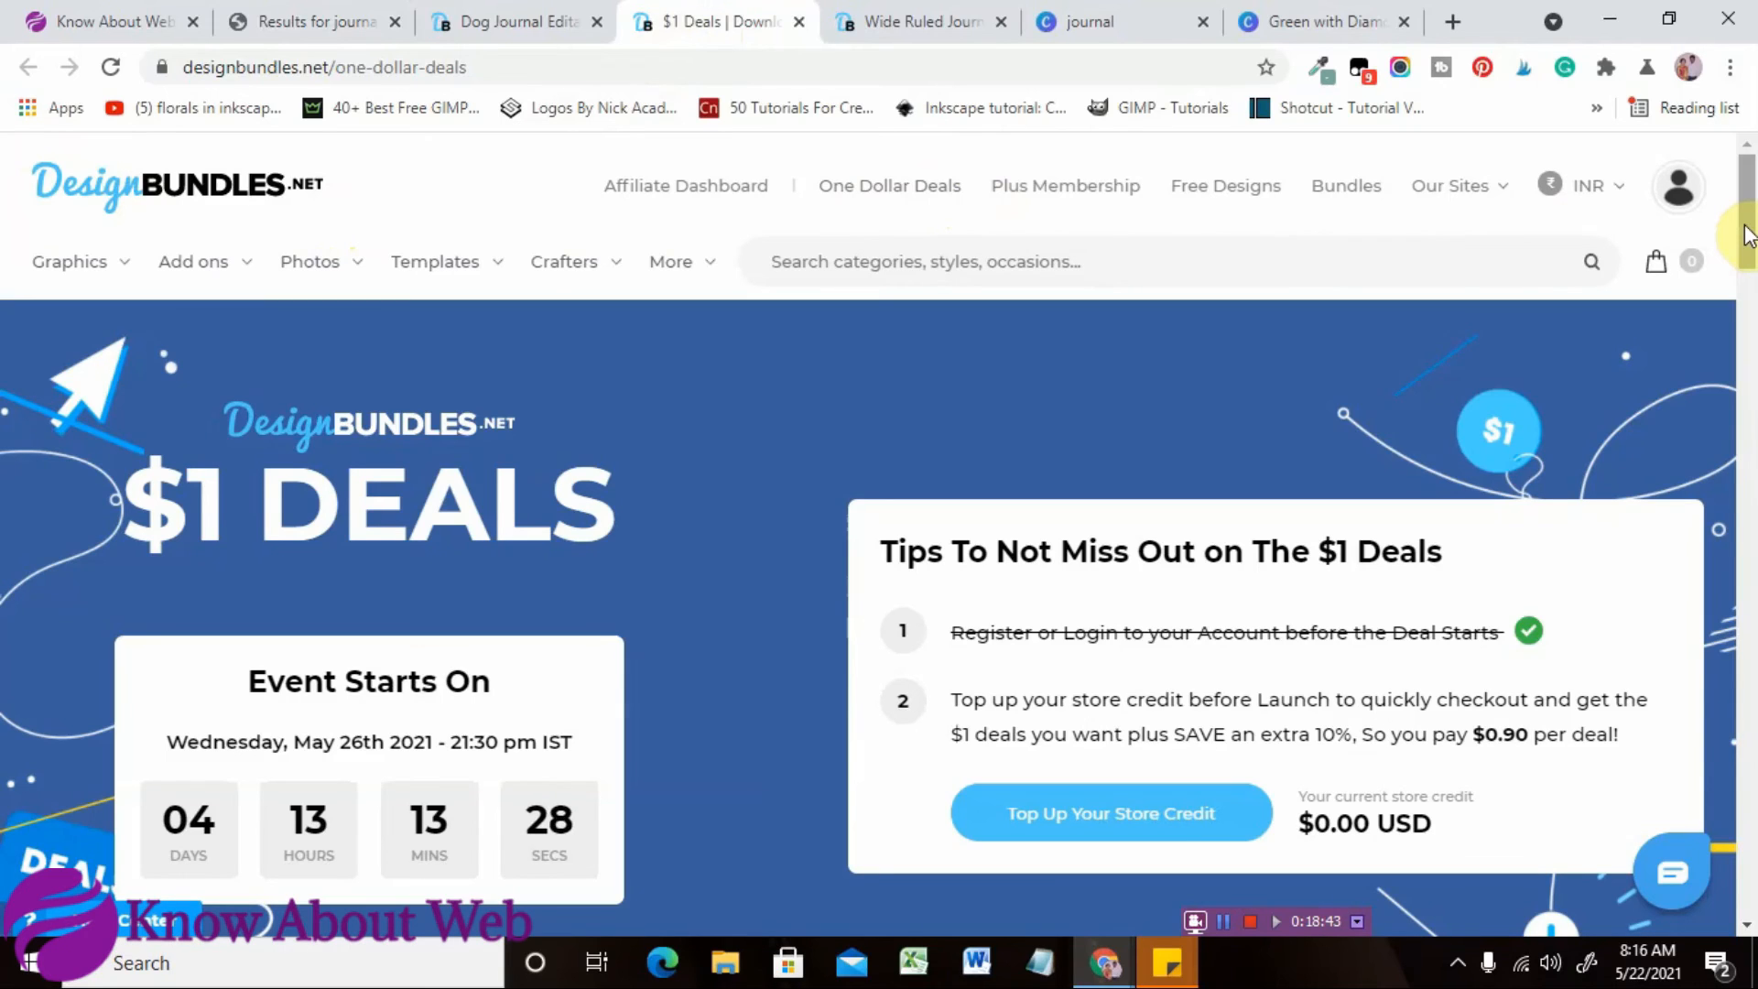
left_click_drag(1749, 237, 1751, 384)
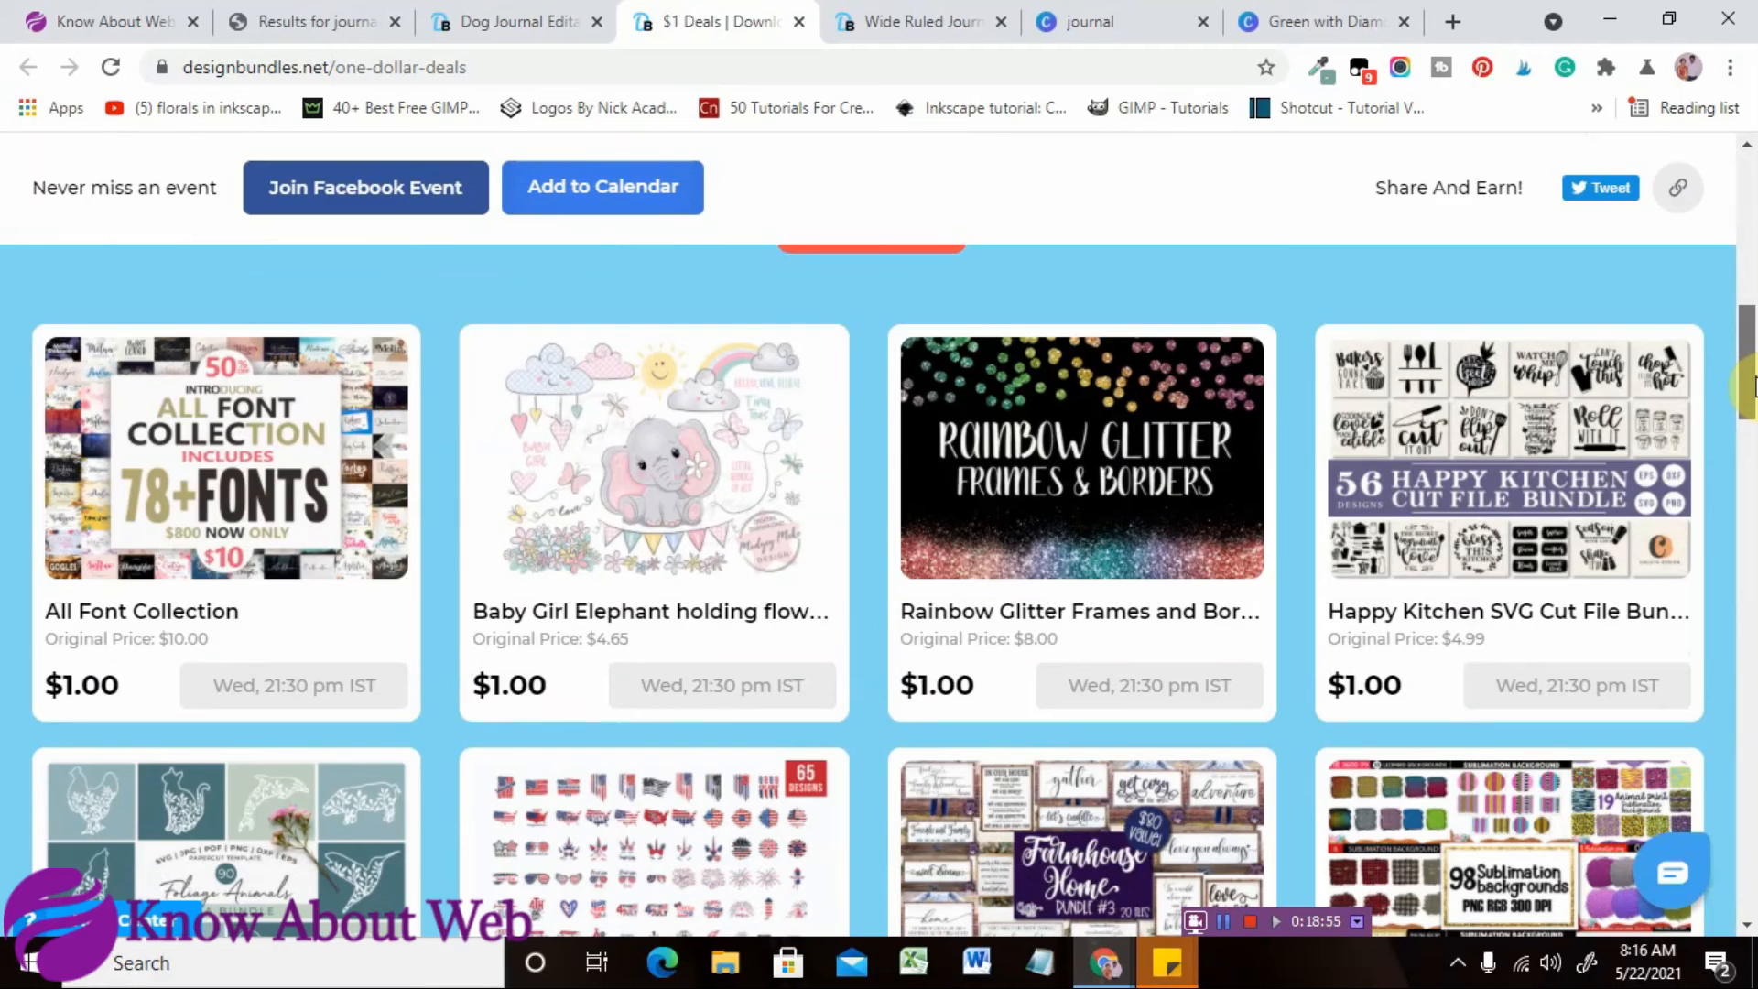
left_click_drag(1751, 385, 1749, 498)
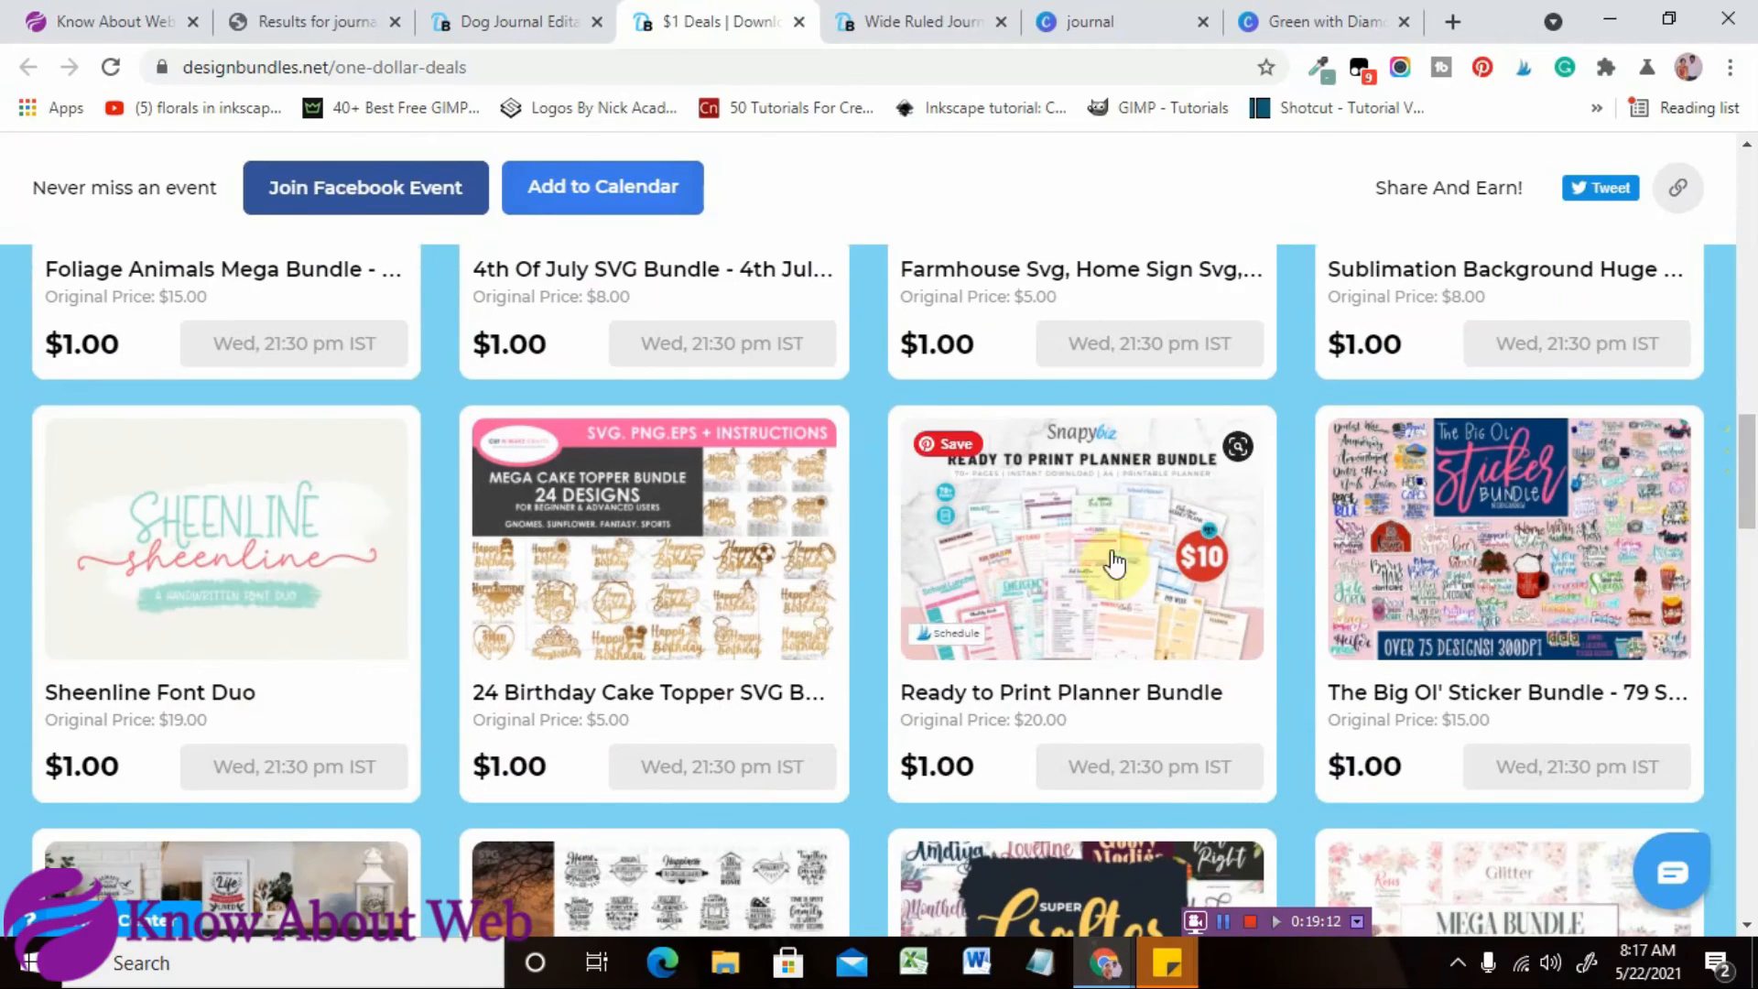
left_click_drag(1749, 467, 1751, 522)
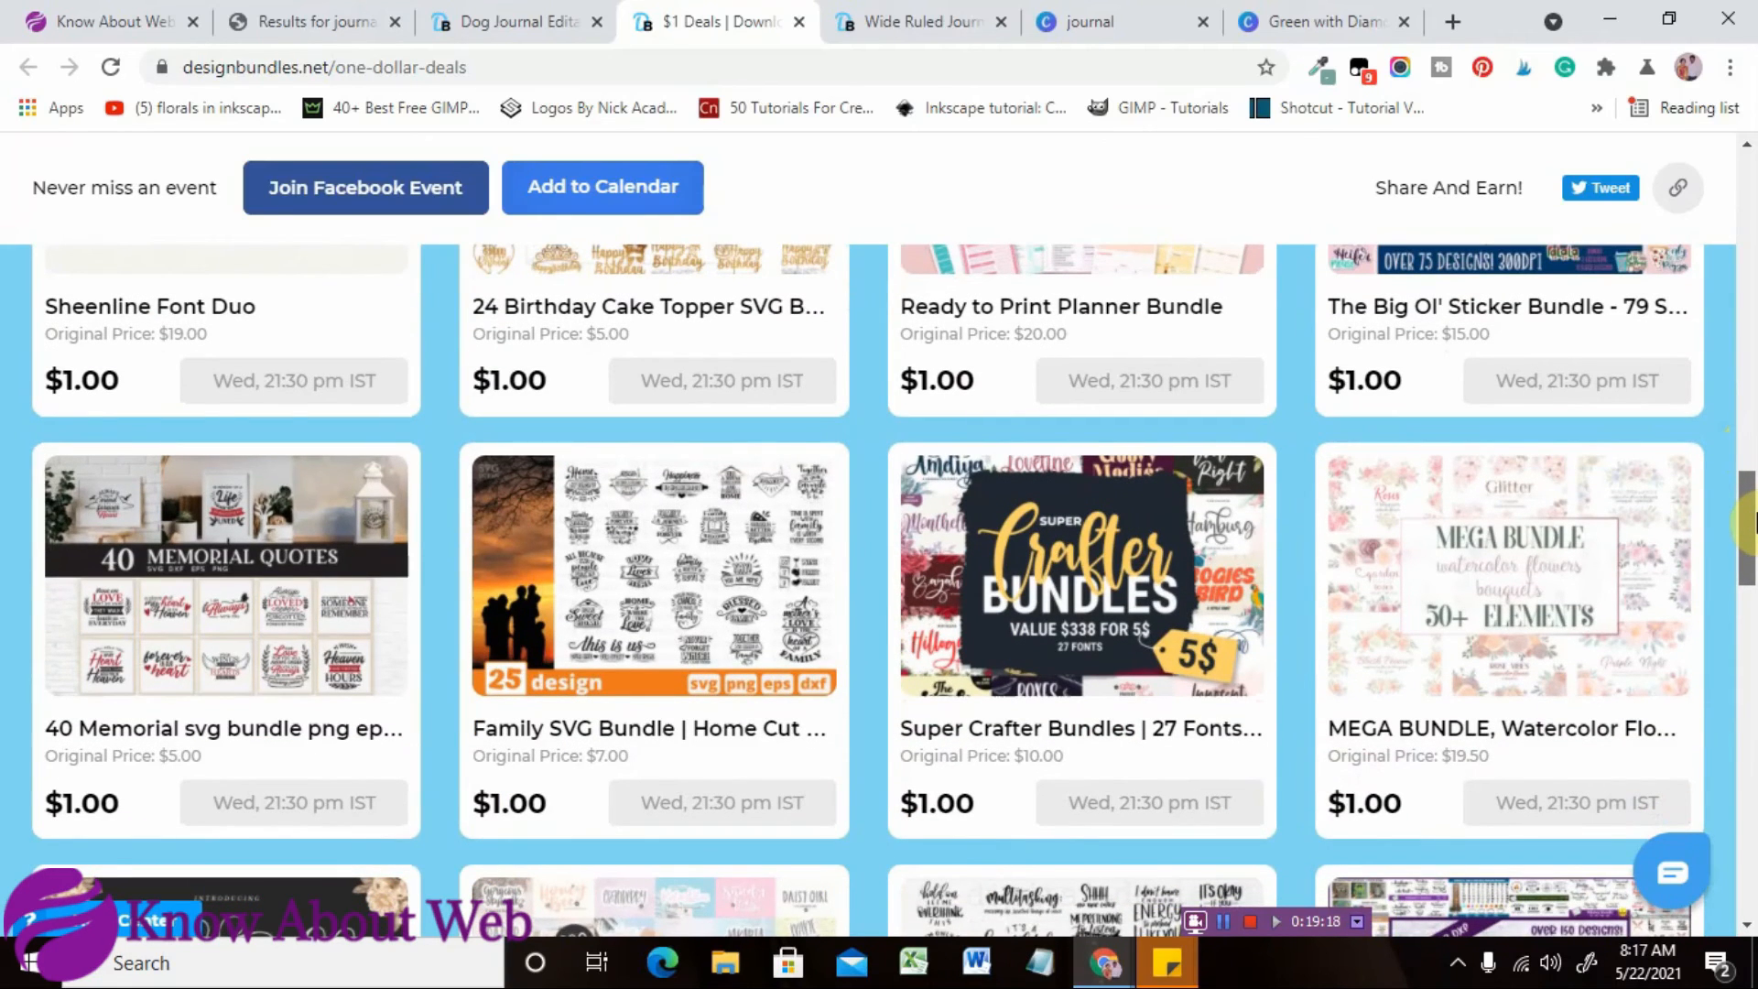
mouse_move(1497, 561)
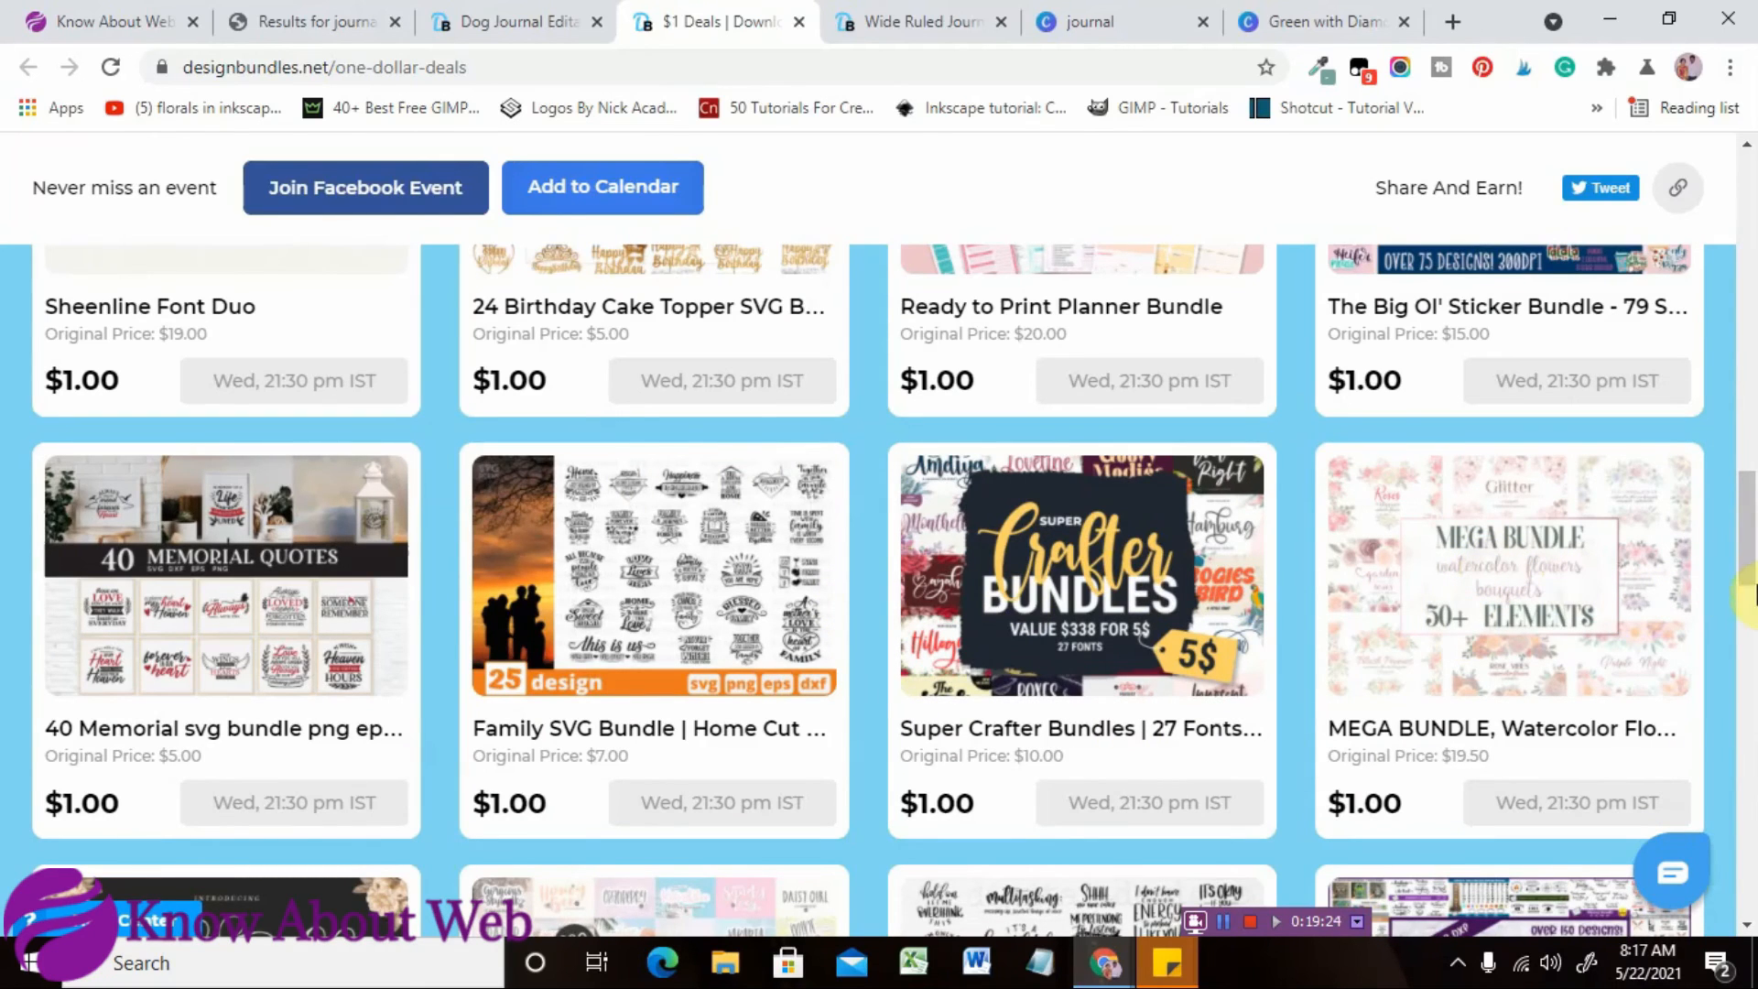
scroll(1753, 593, "down", 1)
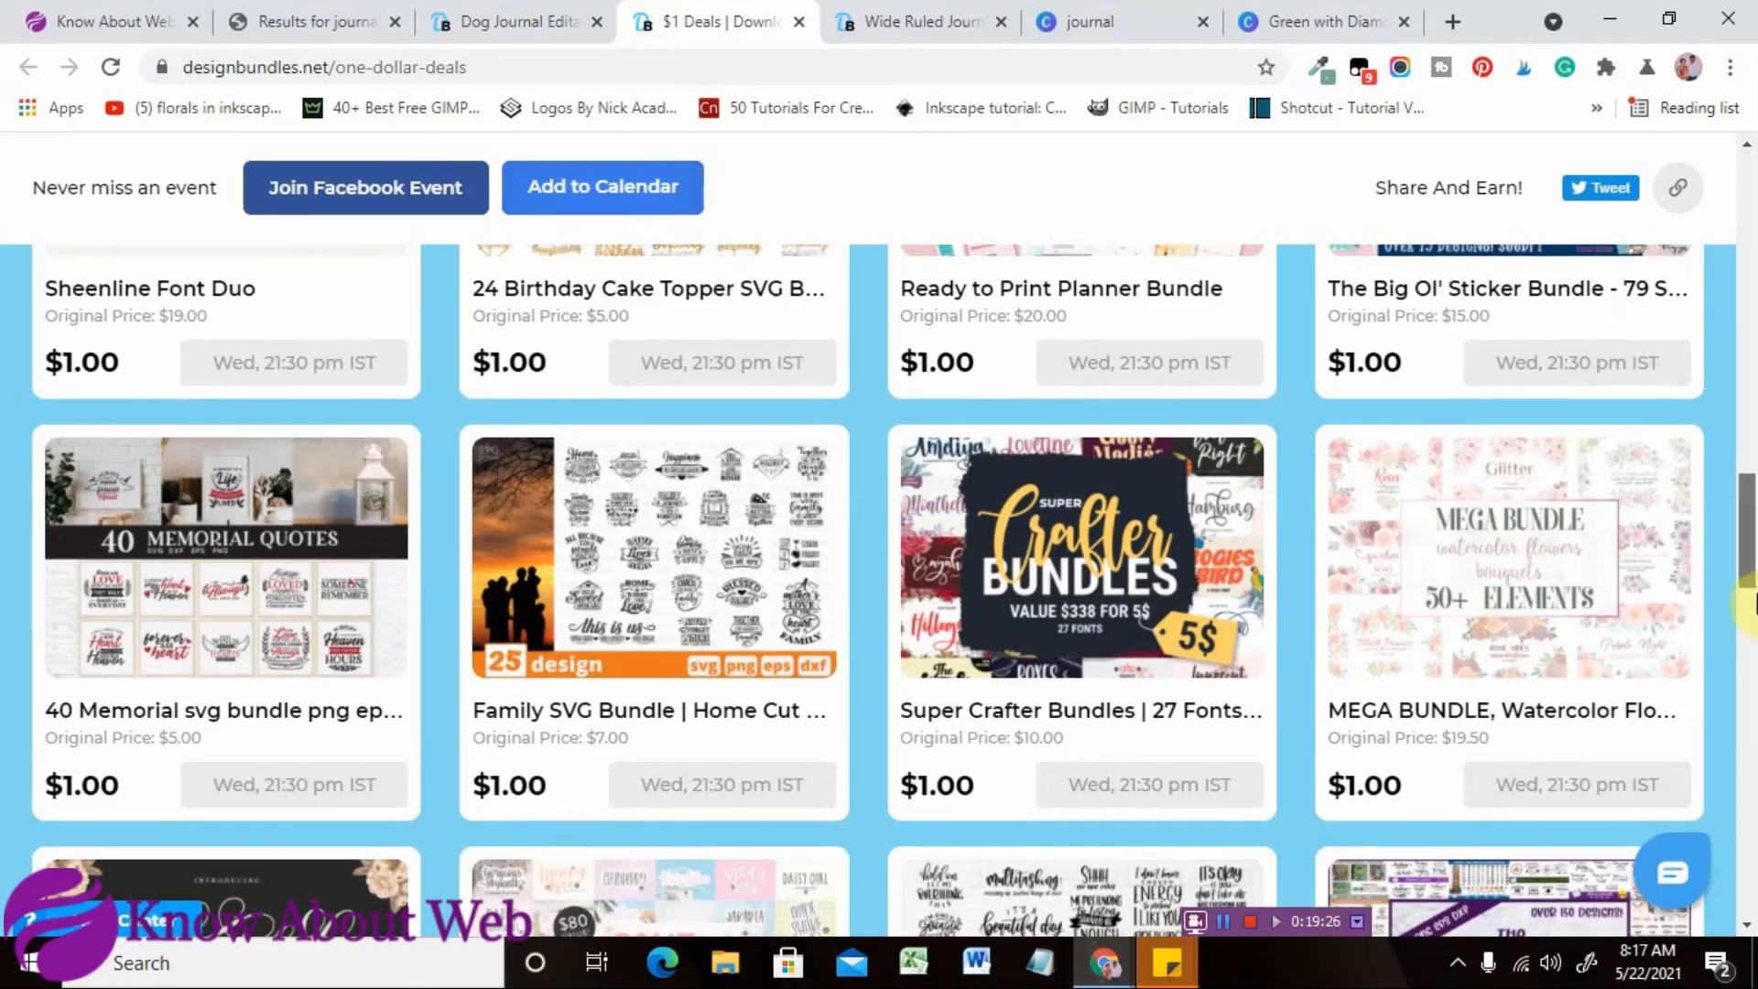
scroll(1753, 605, "down", 5)
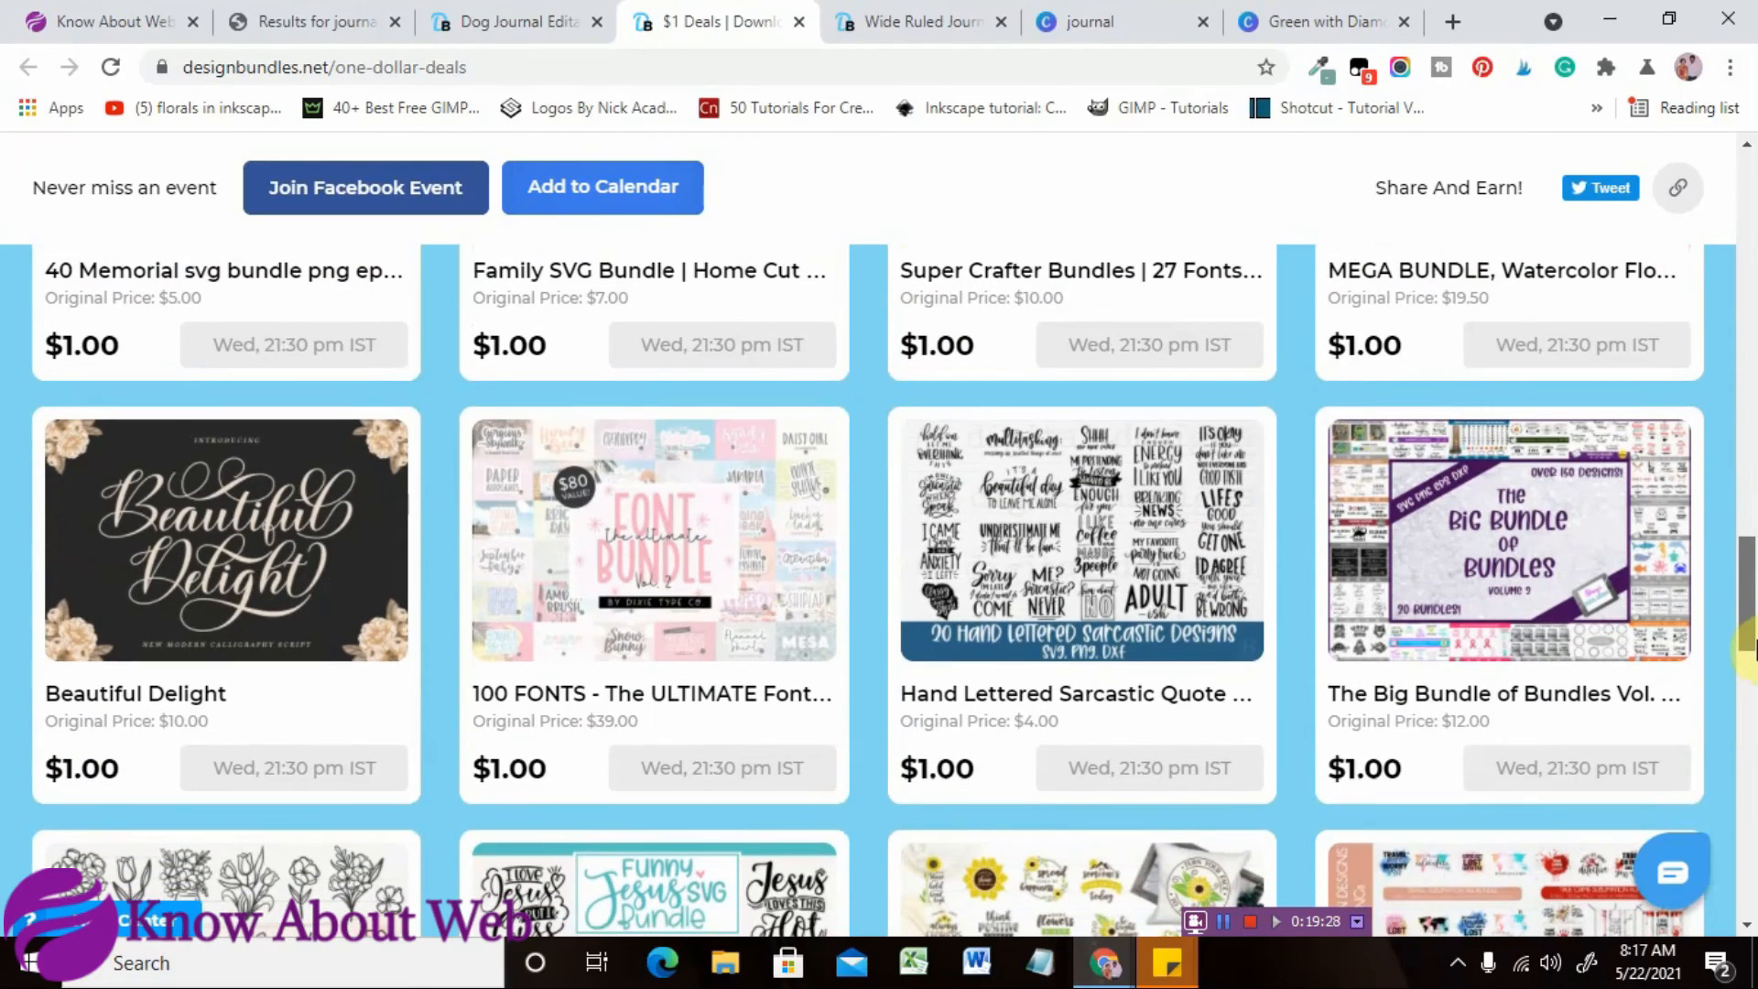
left_click_drag(1755, 644, 1756, 648)
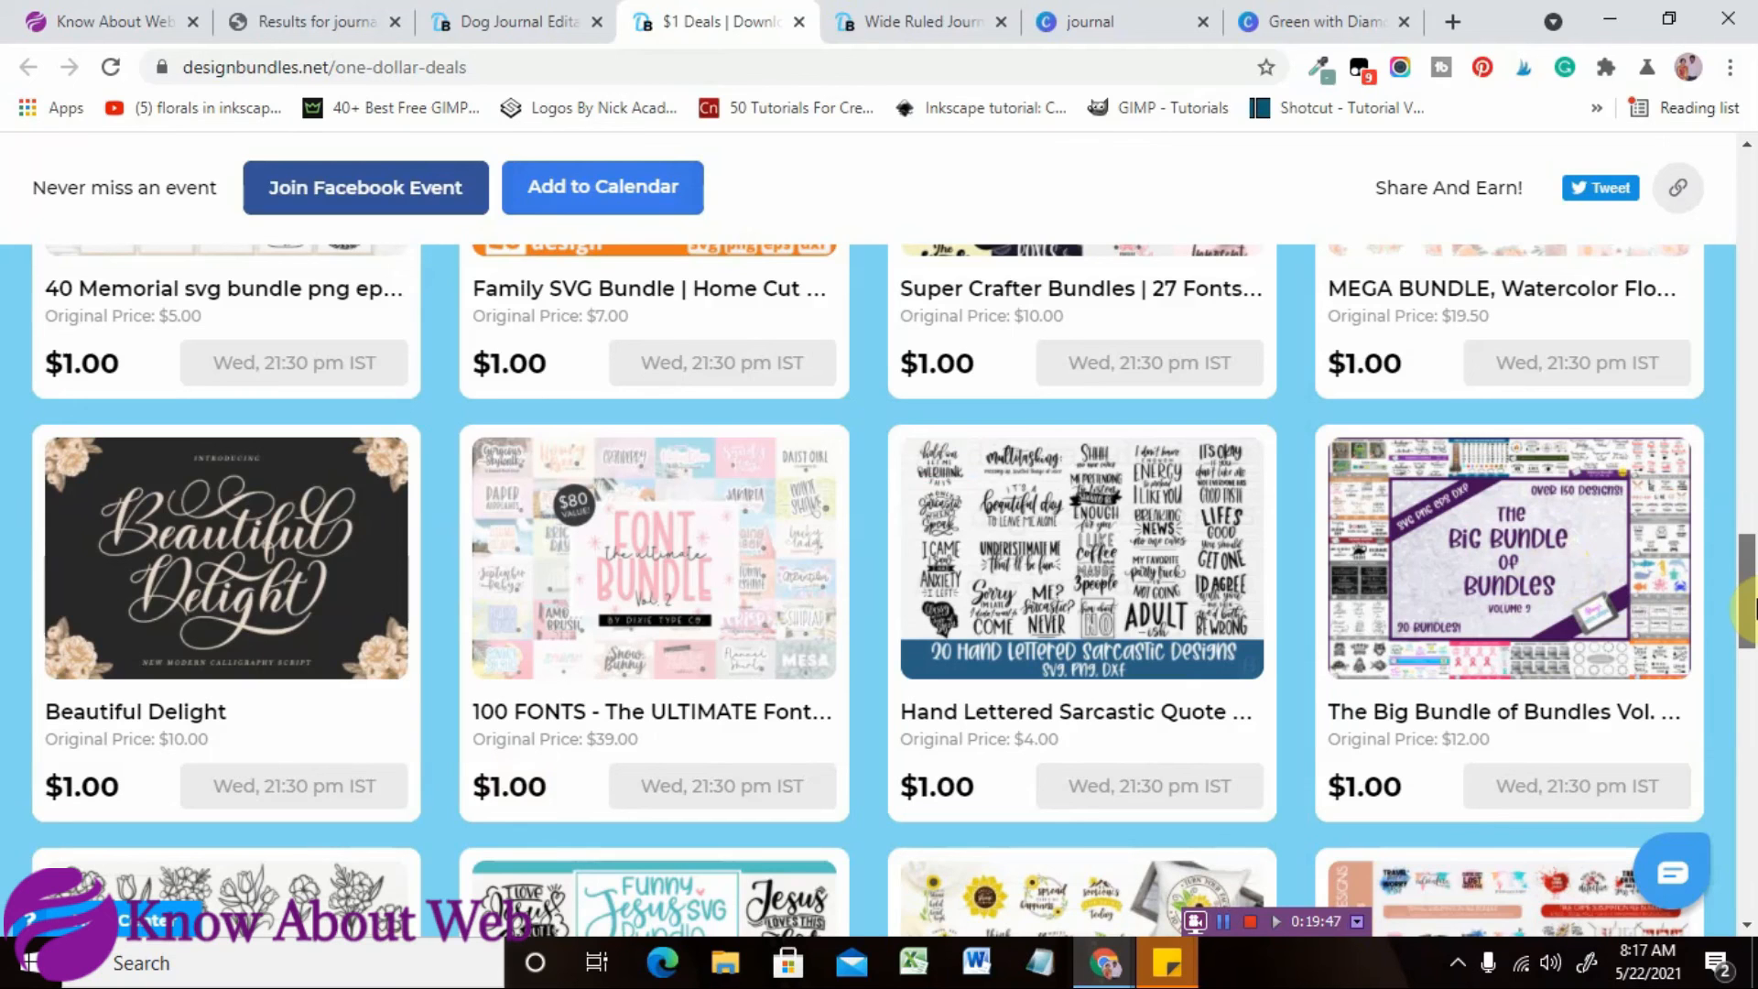
left_click_drag(1752, 609, 1752, 730)
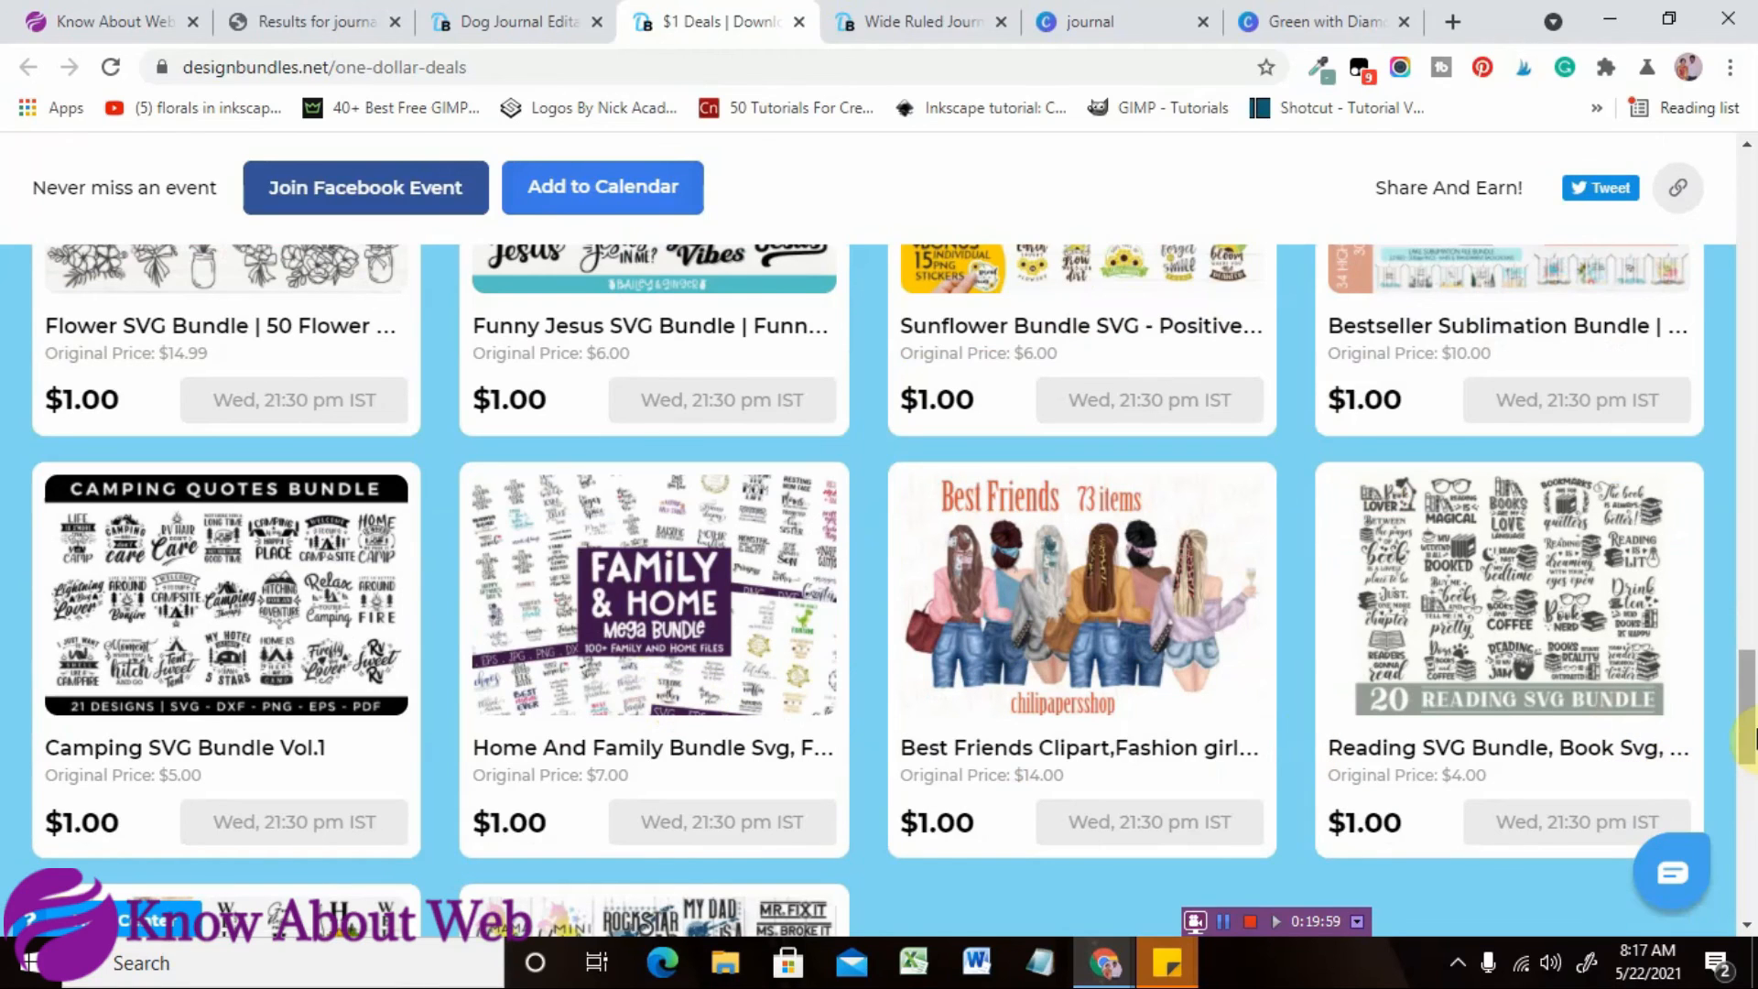
mouse_move(1752, 738)
left_mouse_down()
mouse_move(1752, 869)
mouse_move(1751, 743)
left_mouse_up()
left_click_drag(1756, 744, 1755, 757)
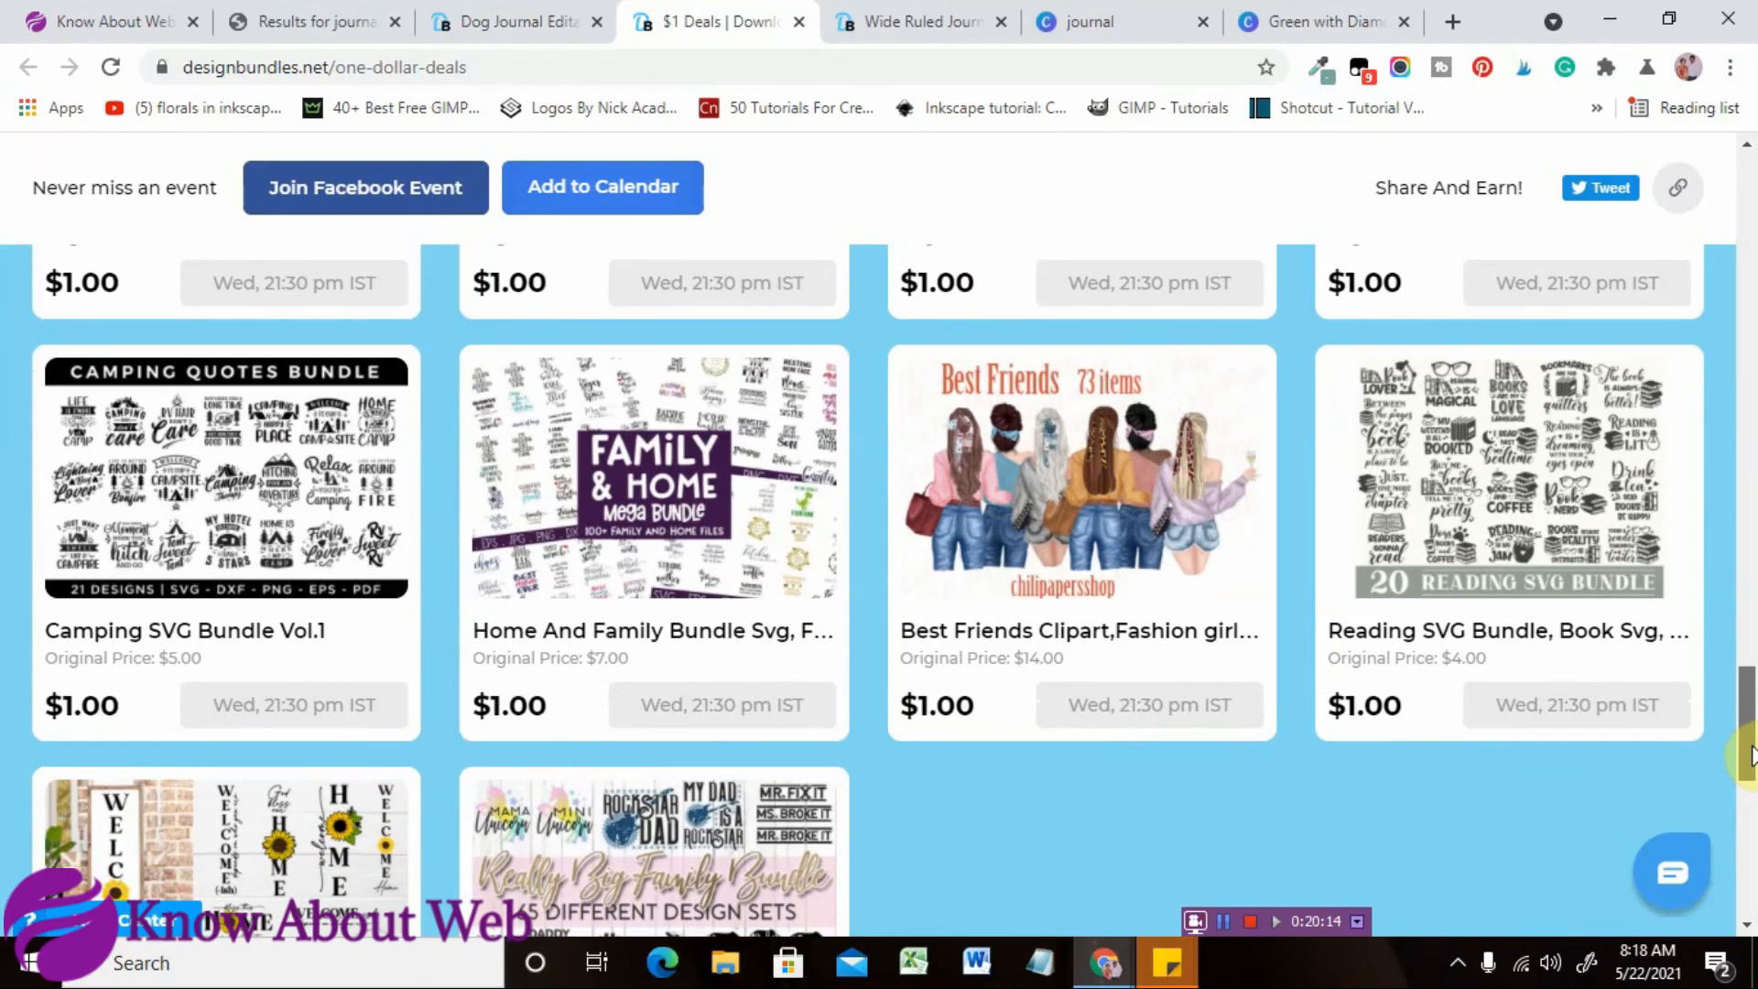
left_click_drag(1754, 756, 1755, 753)
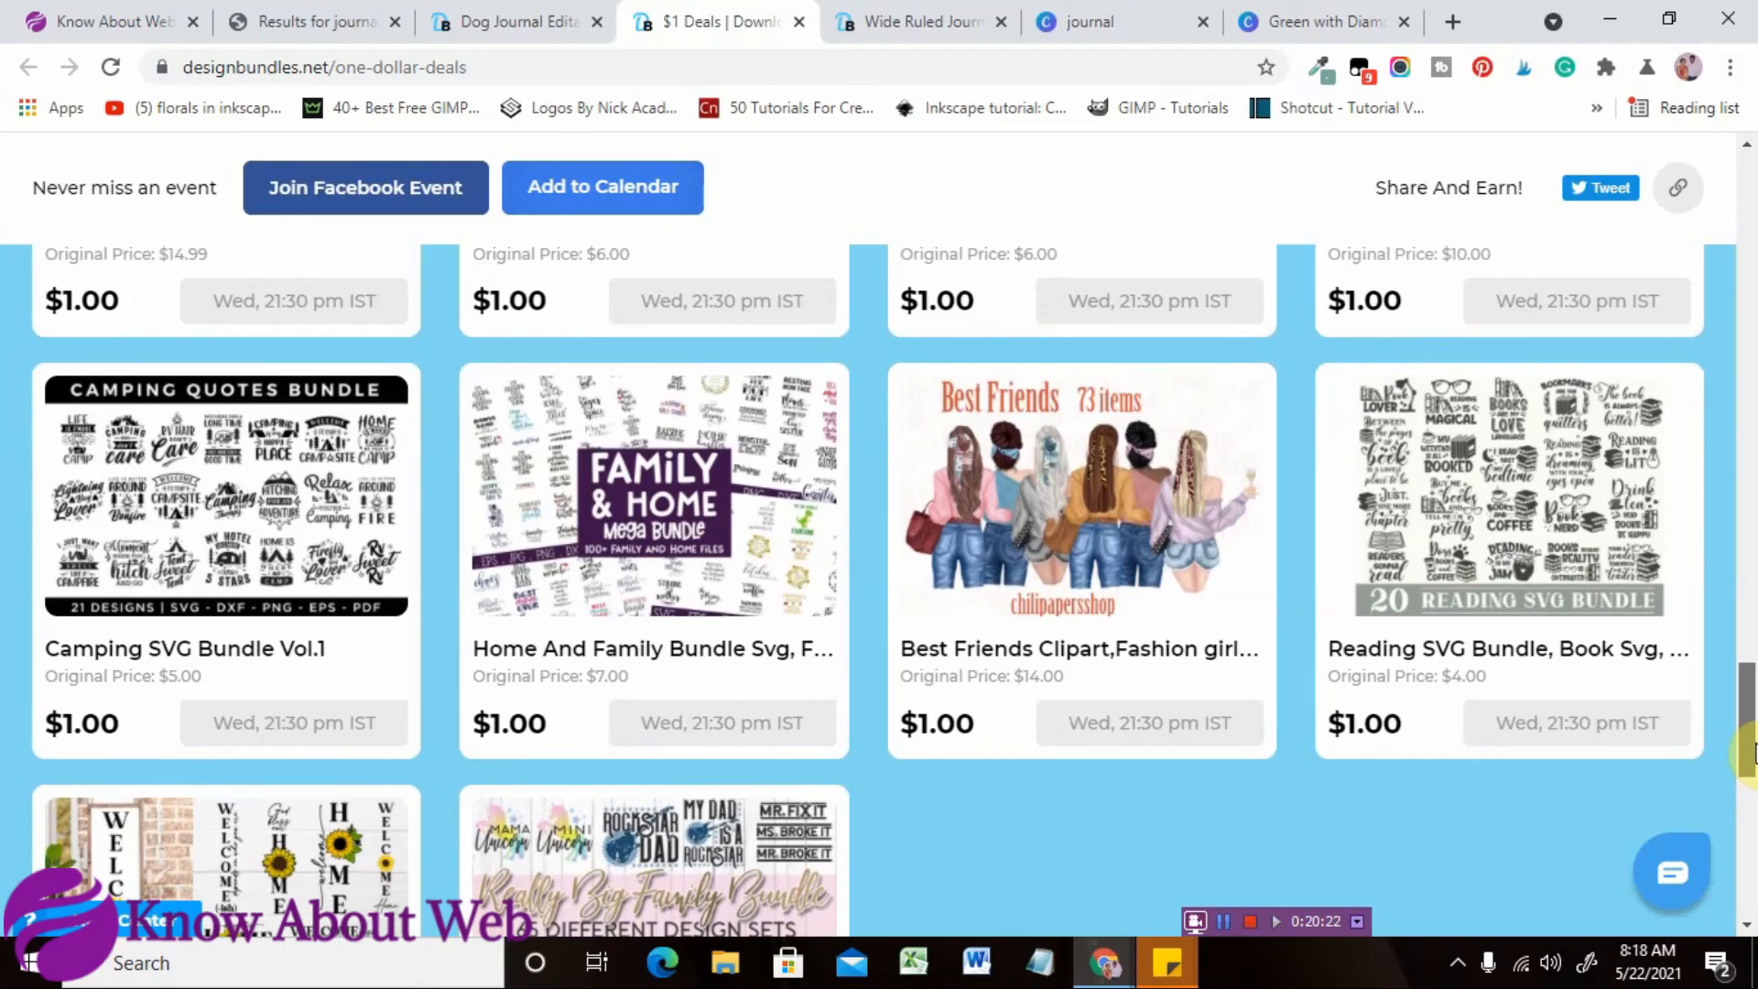
Review the product description of The Big Bundle of Bundles Vol. 2, close it and return to the start of the deals page.
left_click_drag(1753, 752, 1754, 612)
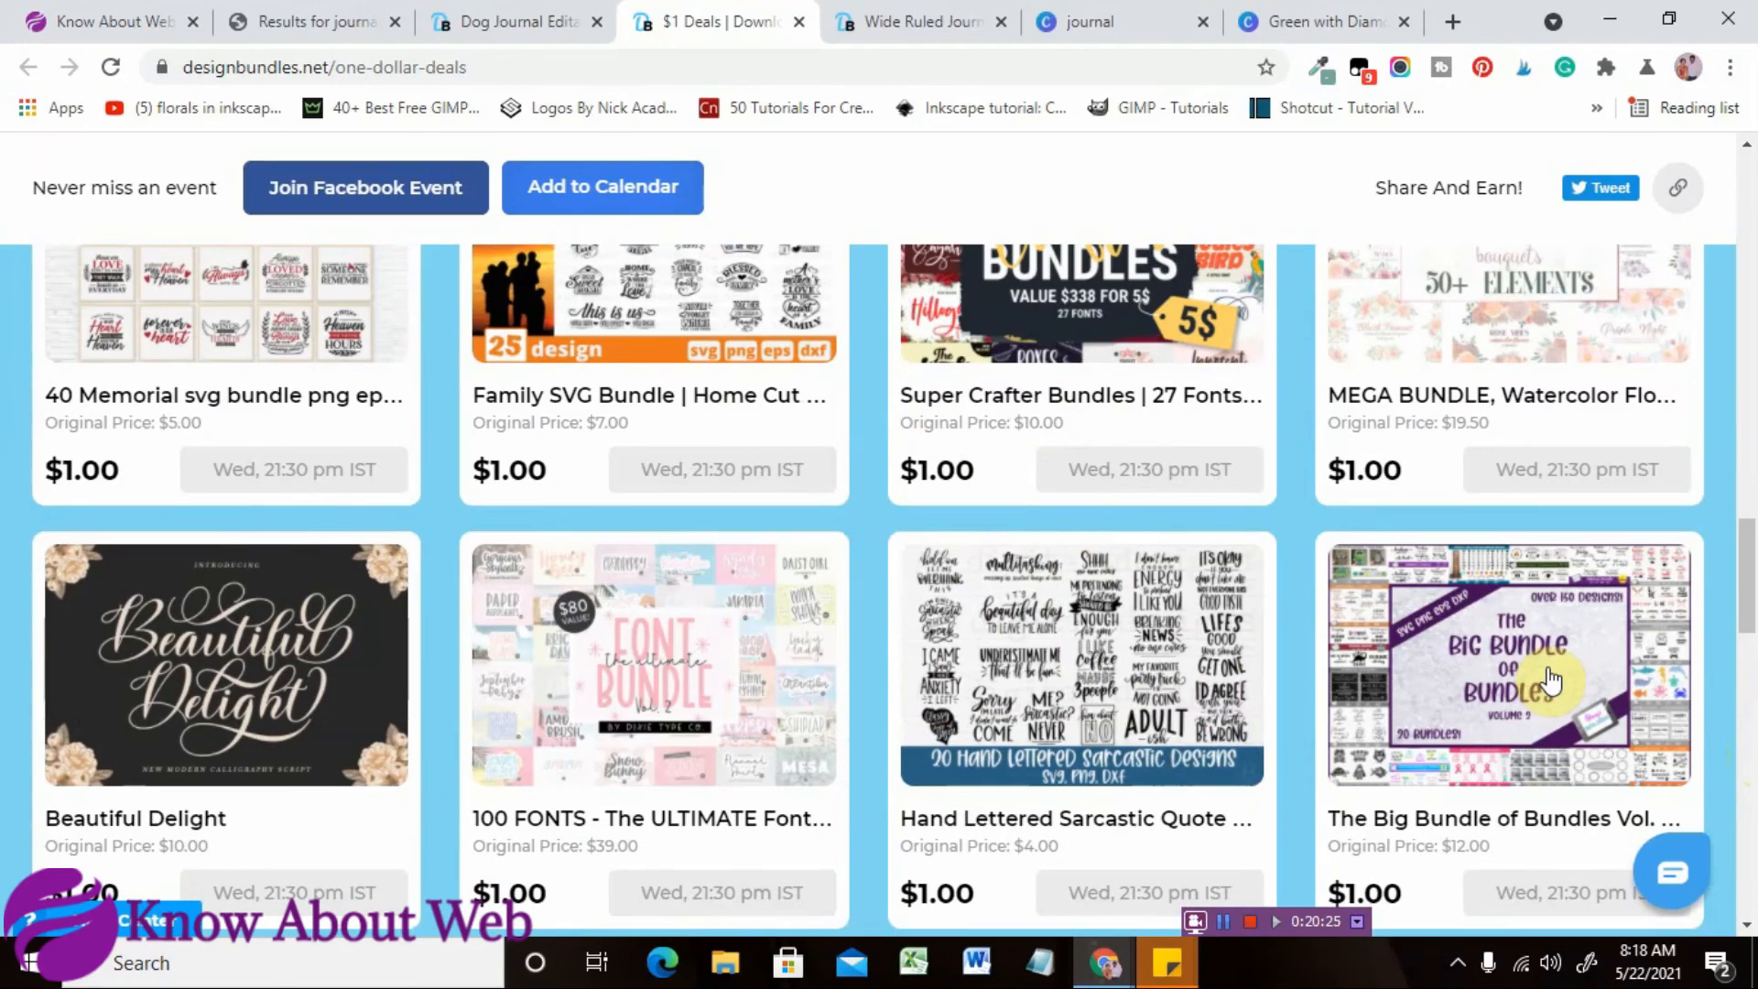
left_click(1507, 676)
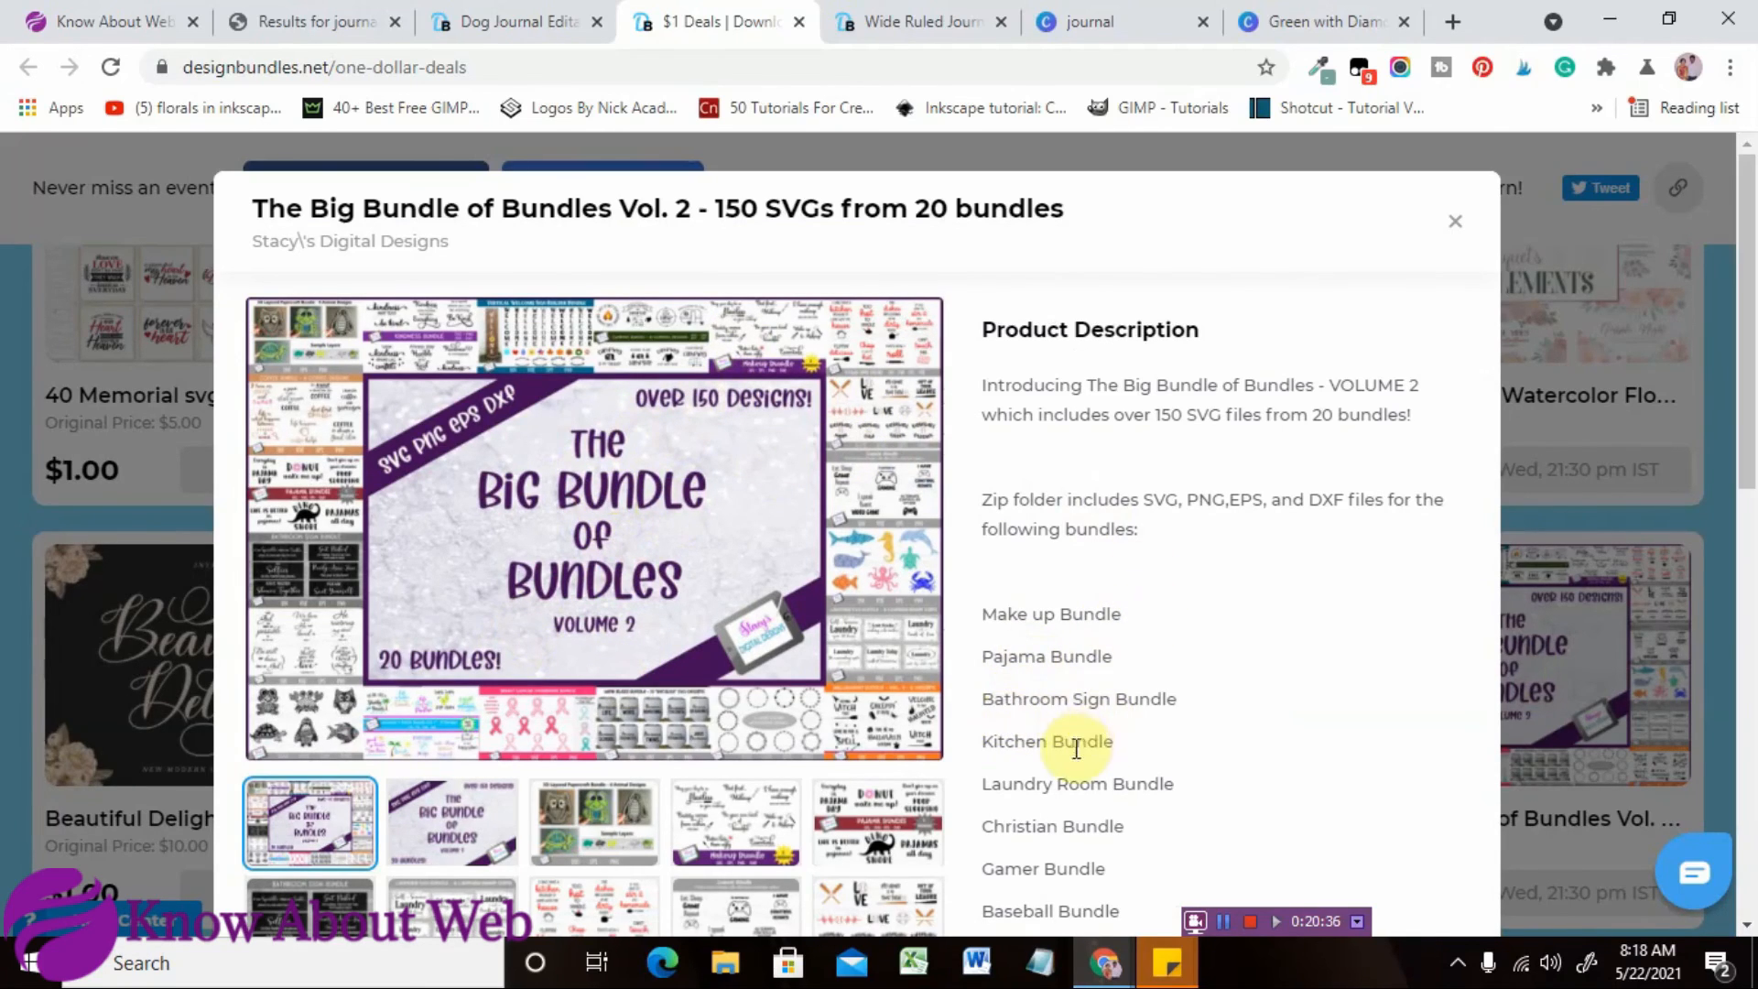
left_click_drag(1748, 393, 1691, 218)
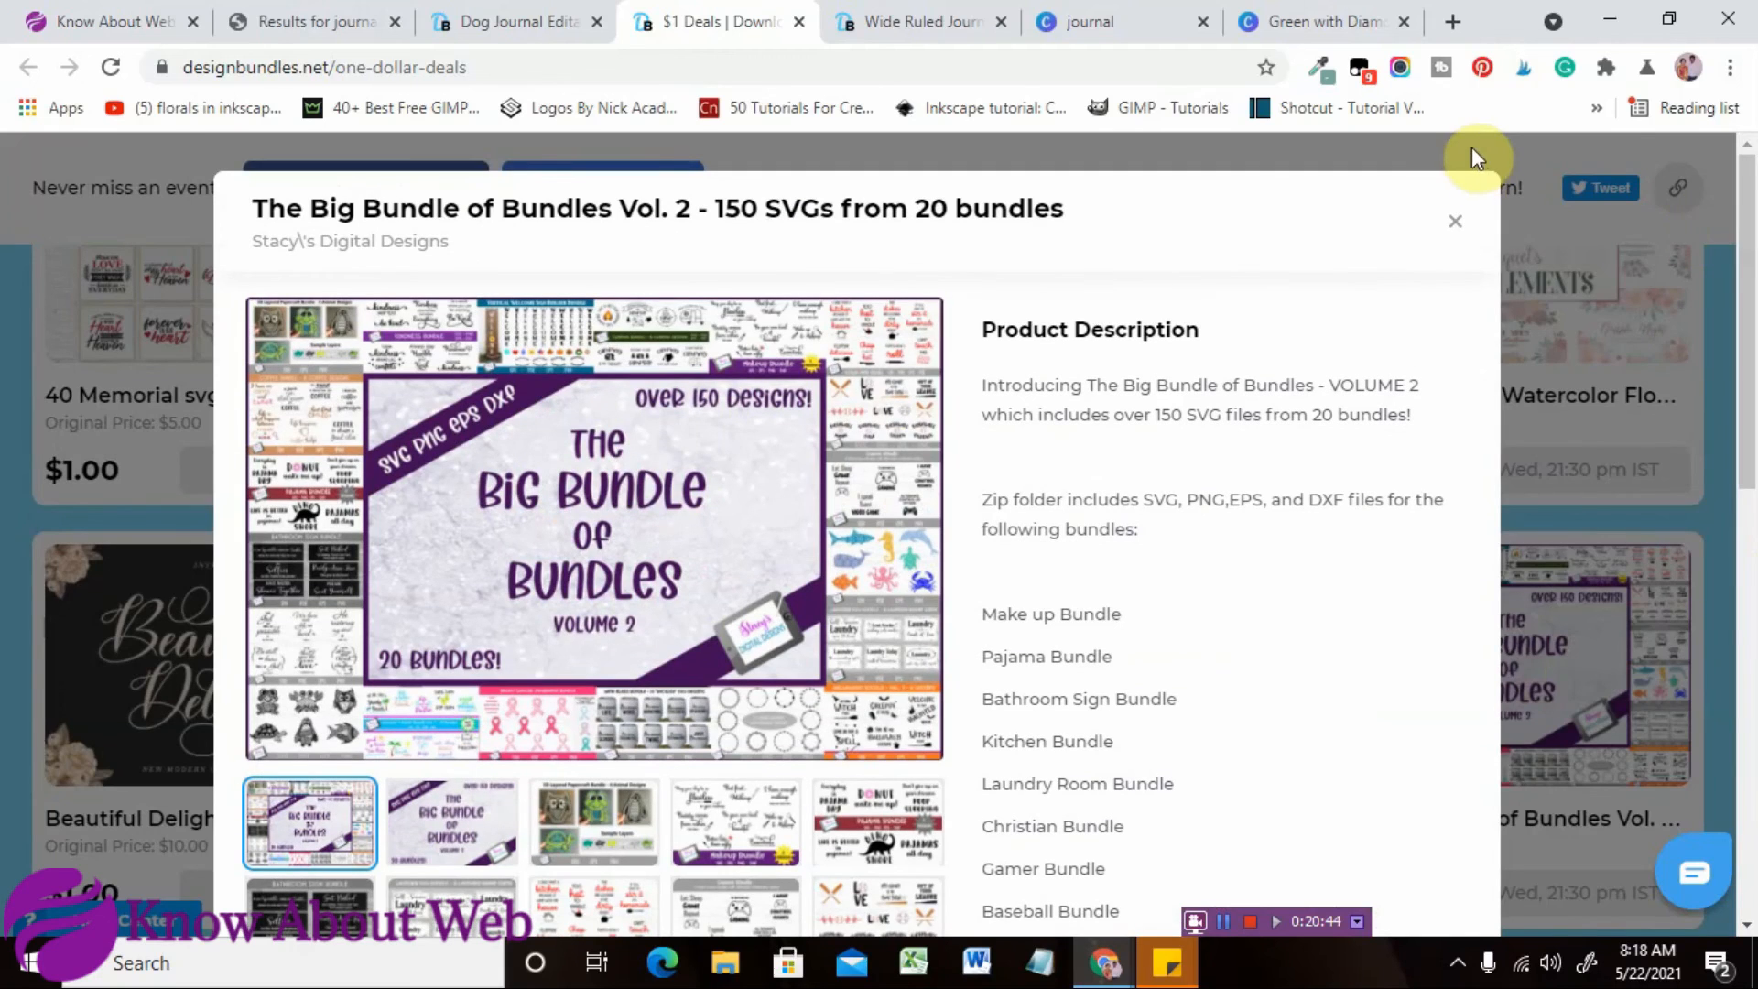
left_click(1458, 227)
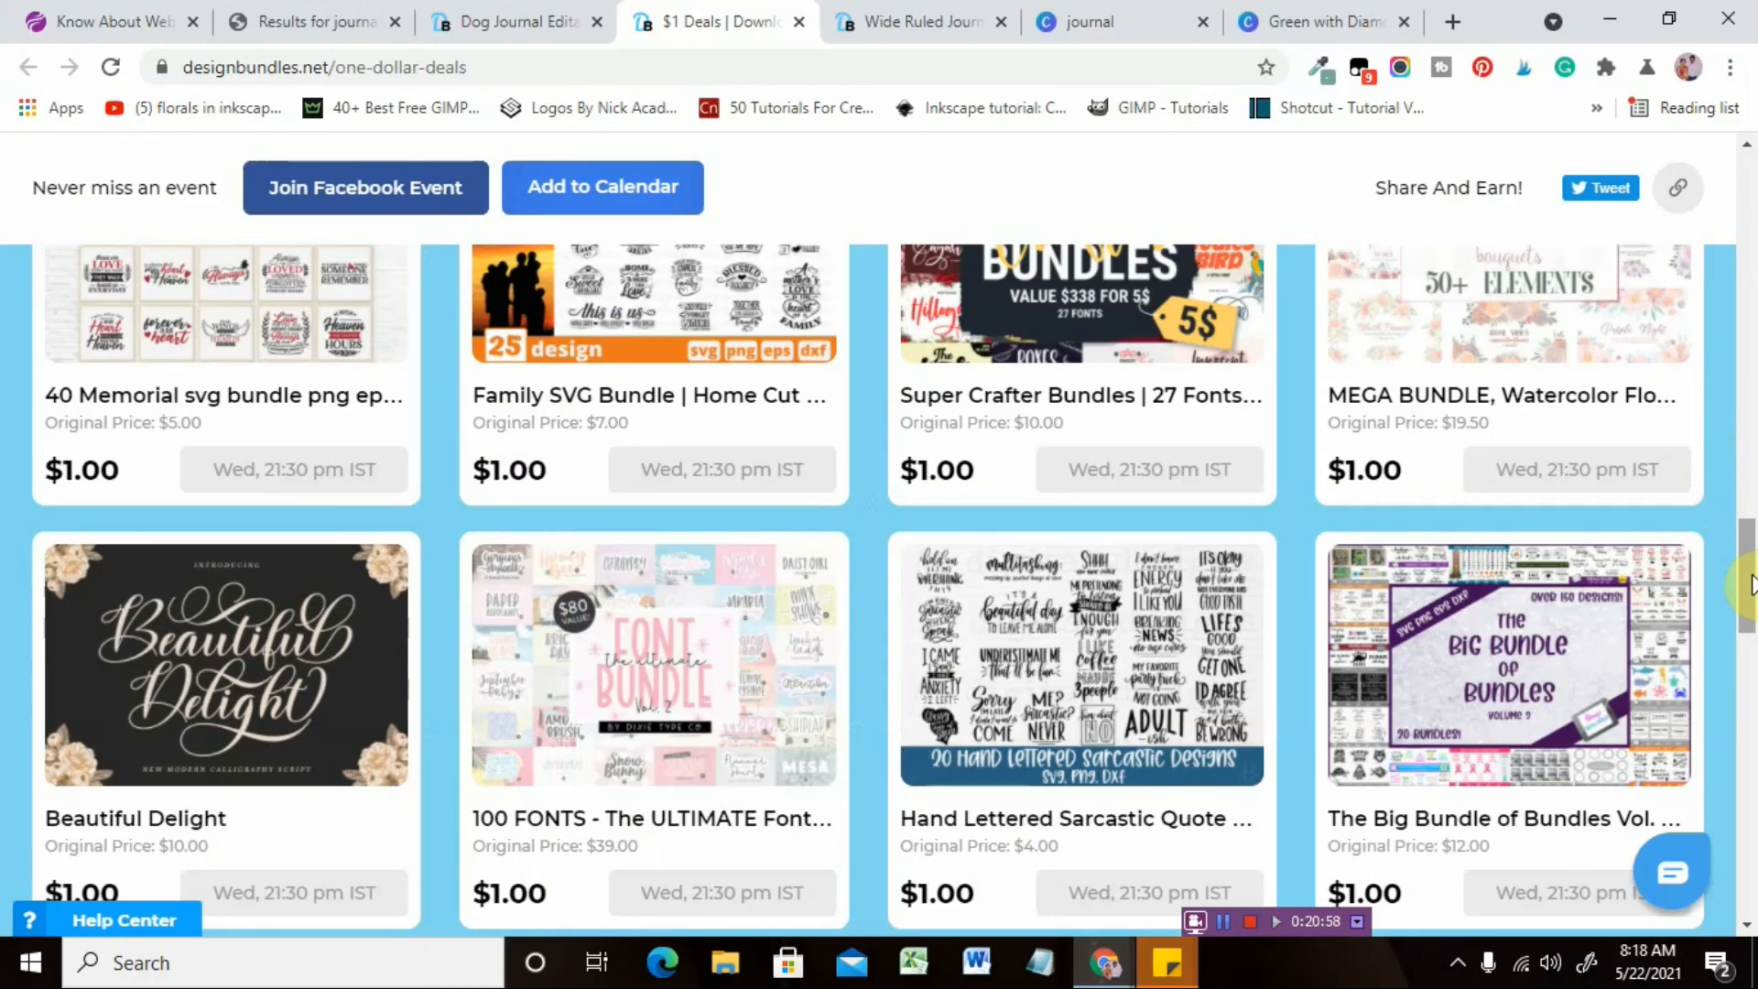
scroll(1751, 587, "up", 4)
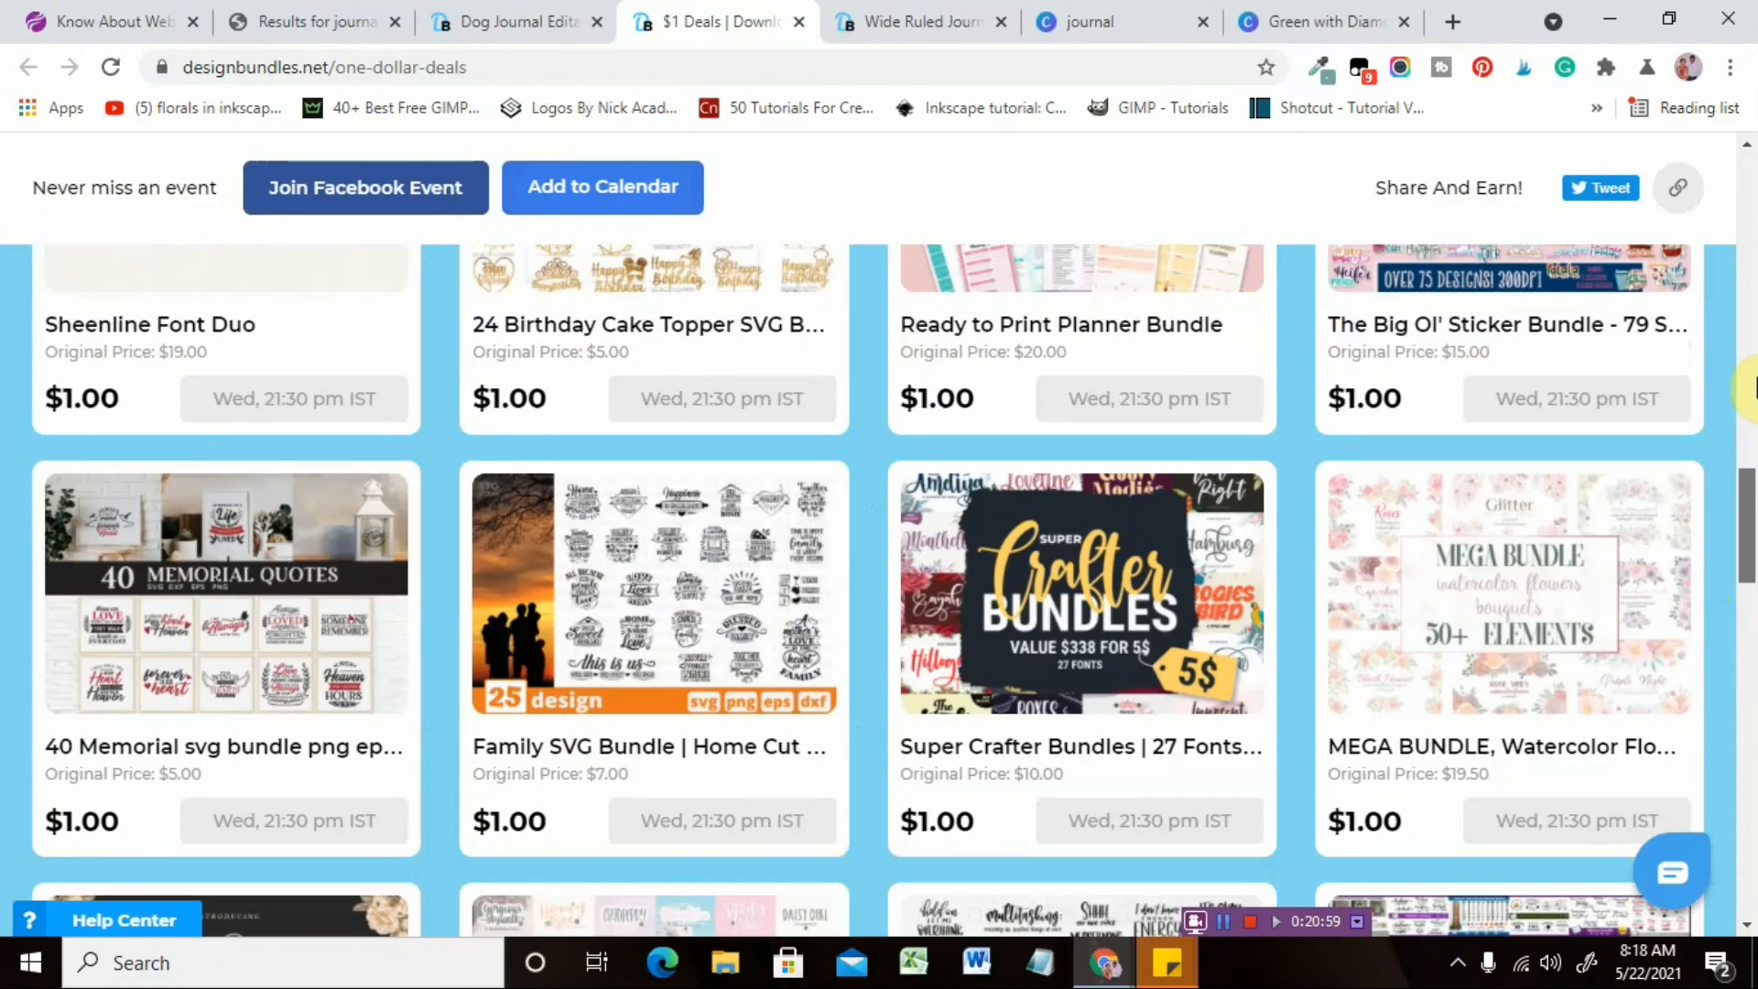
scroll(1754, 386, "up", 6)
left_click_drag(1757, 278, 1755, 280)
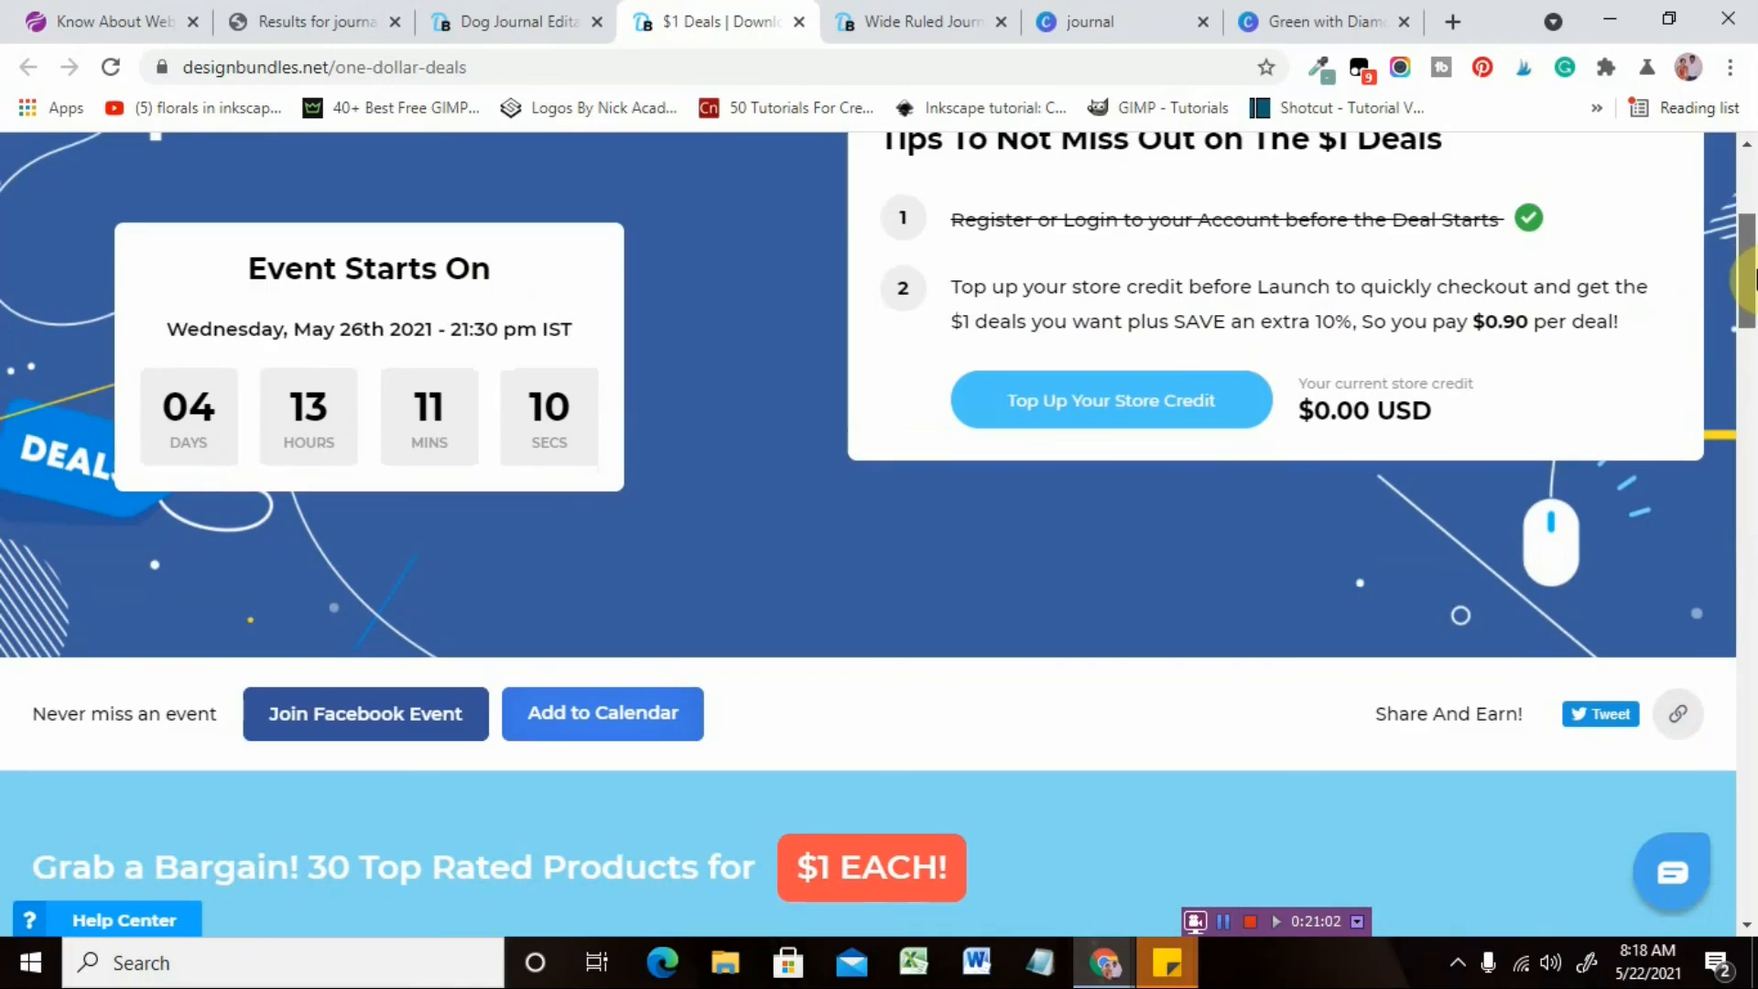